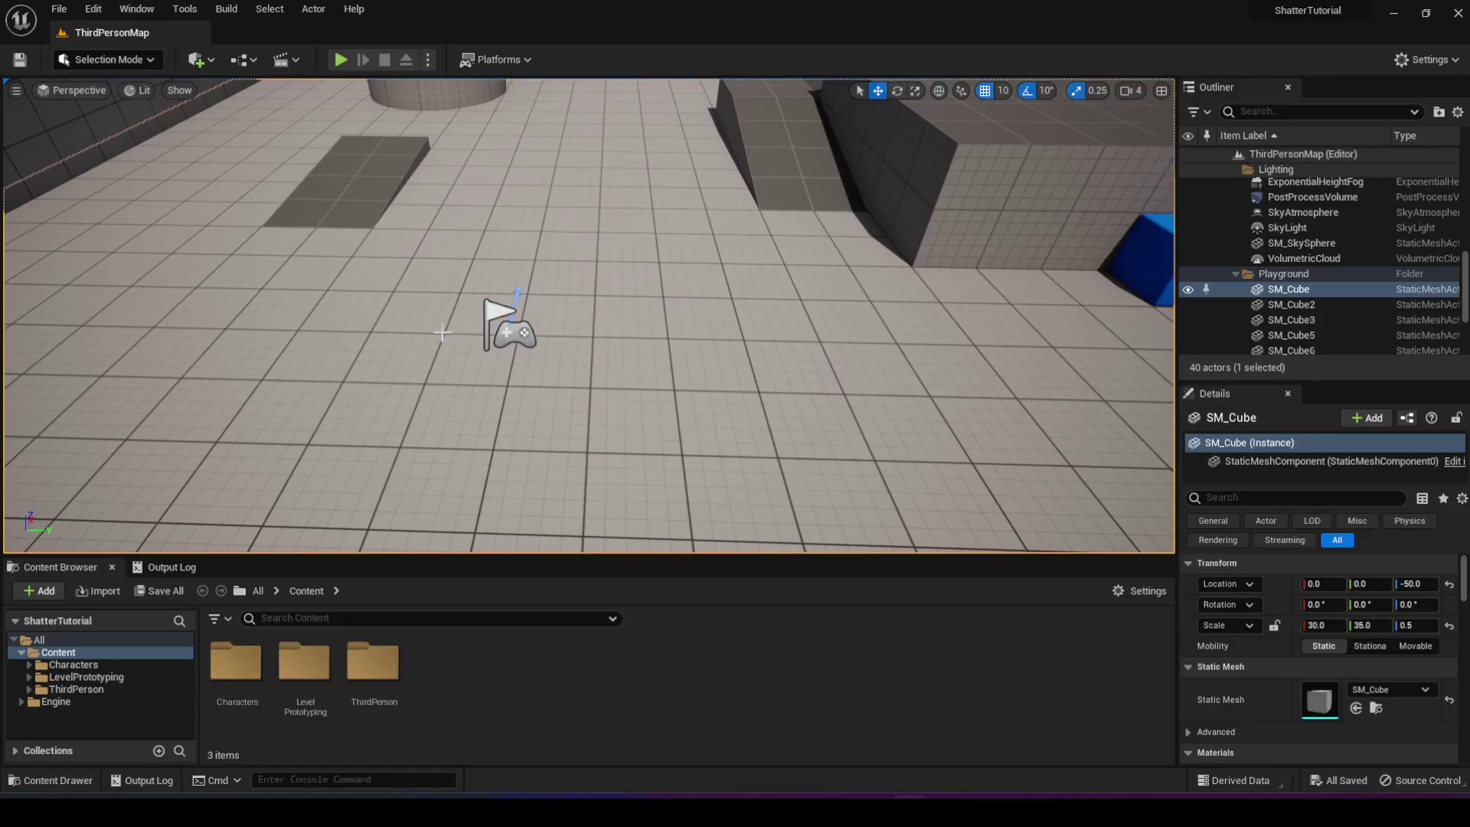
- Open Quixel Bridge and search its 3D assets for "barrel"
{"action": "mouse_move", "coordinate": [465, 389]}
{"action": "right_mouse_down"}
{"action": "mouse_move", "coordinate": [464, 337]}
{"action": "mouse_move", "coordinate": [467, 359]}
{"action": "right_mouse_up"}
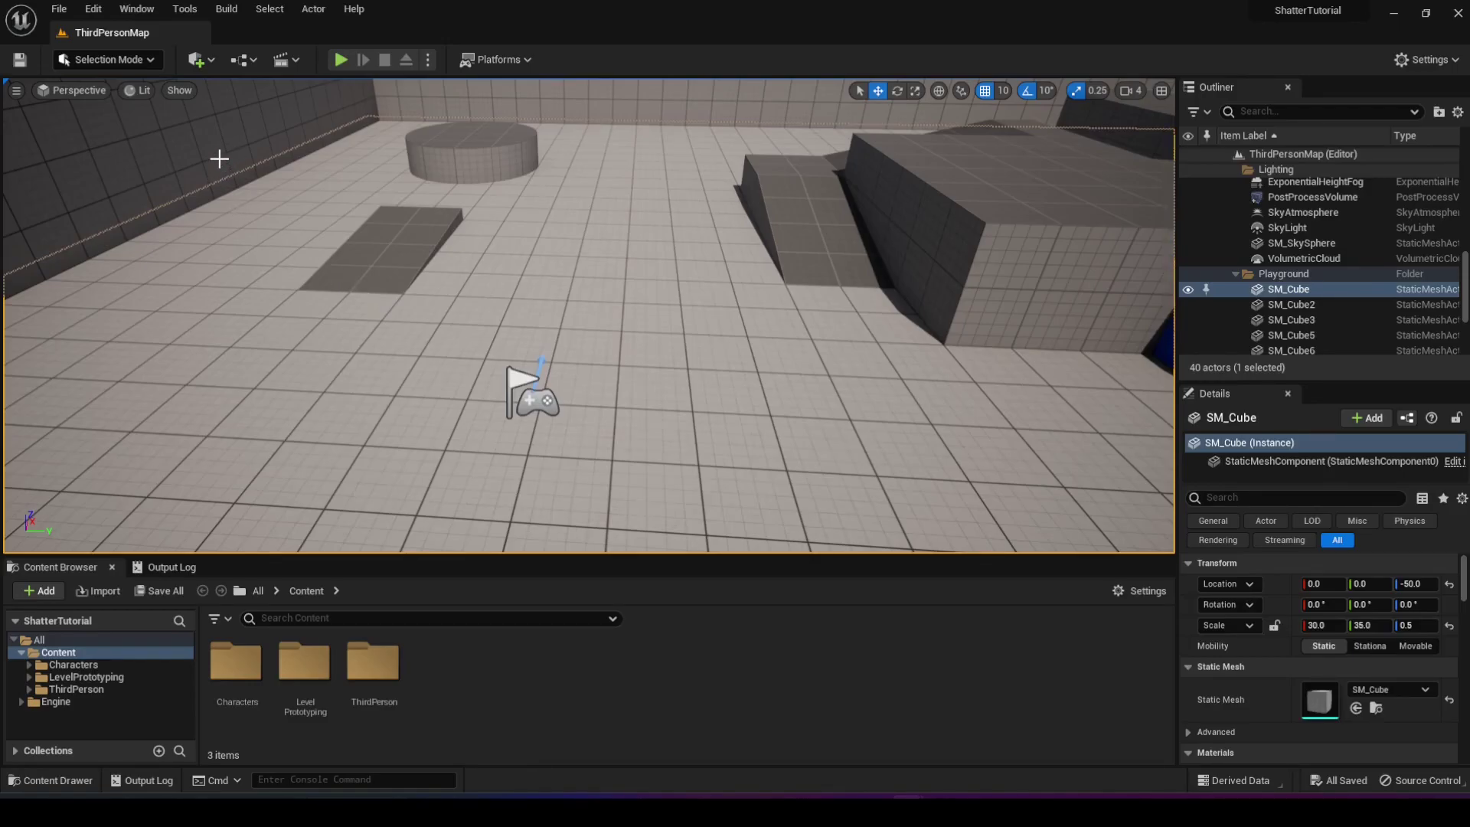
{"action": "left_click", "coordinate": [211, 64]}
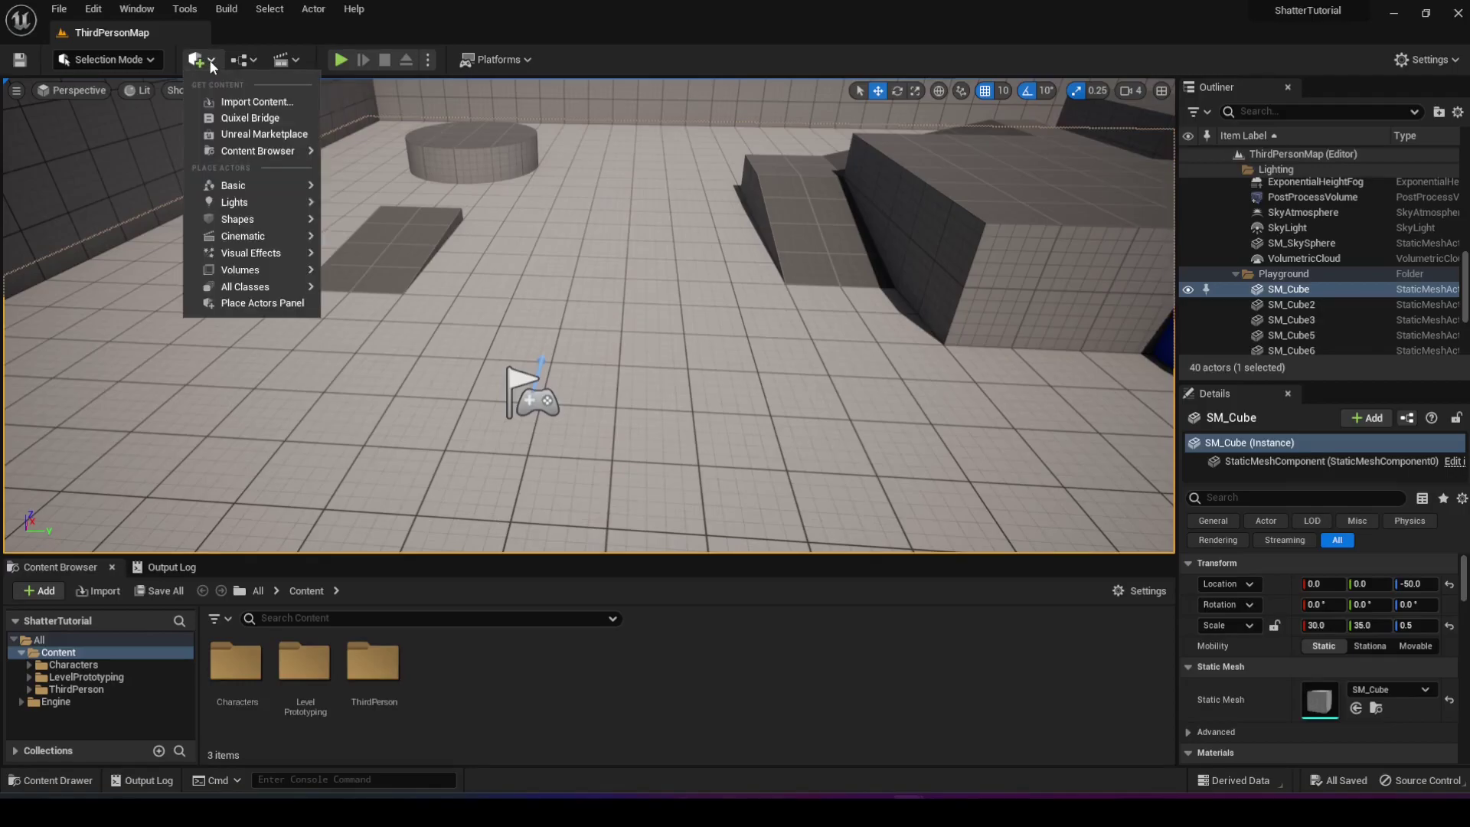
{"action": "left_click", "coordinate": [236, 119]}
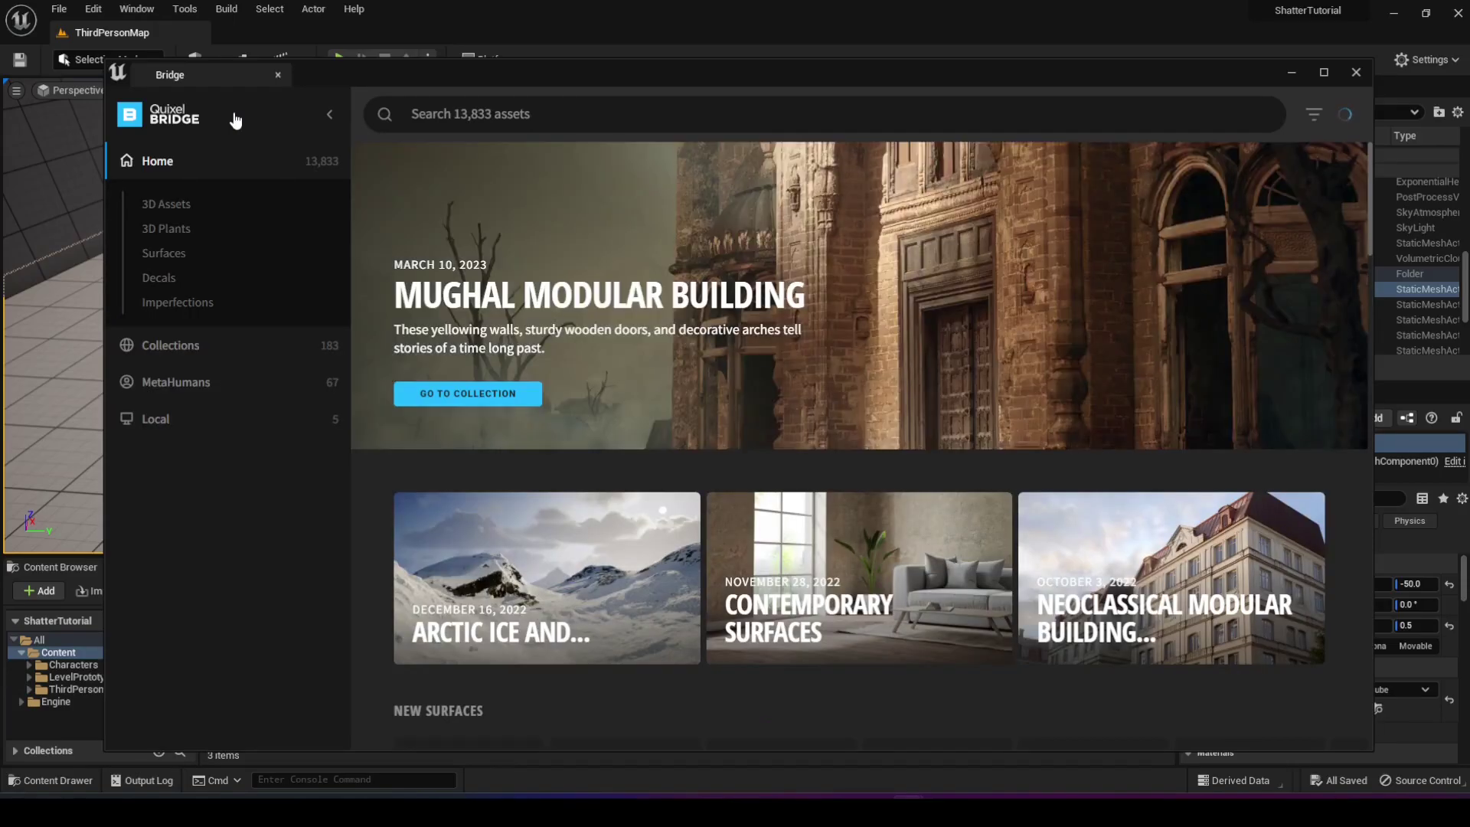
{"action": "left_click", "coordinate": [186, 205]}
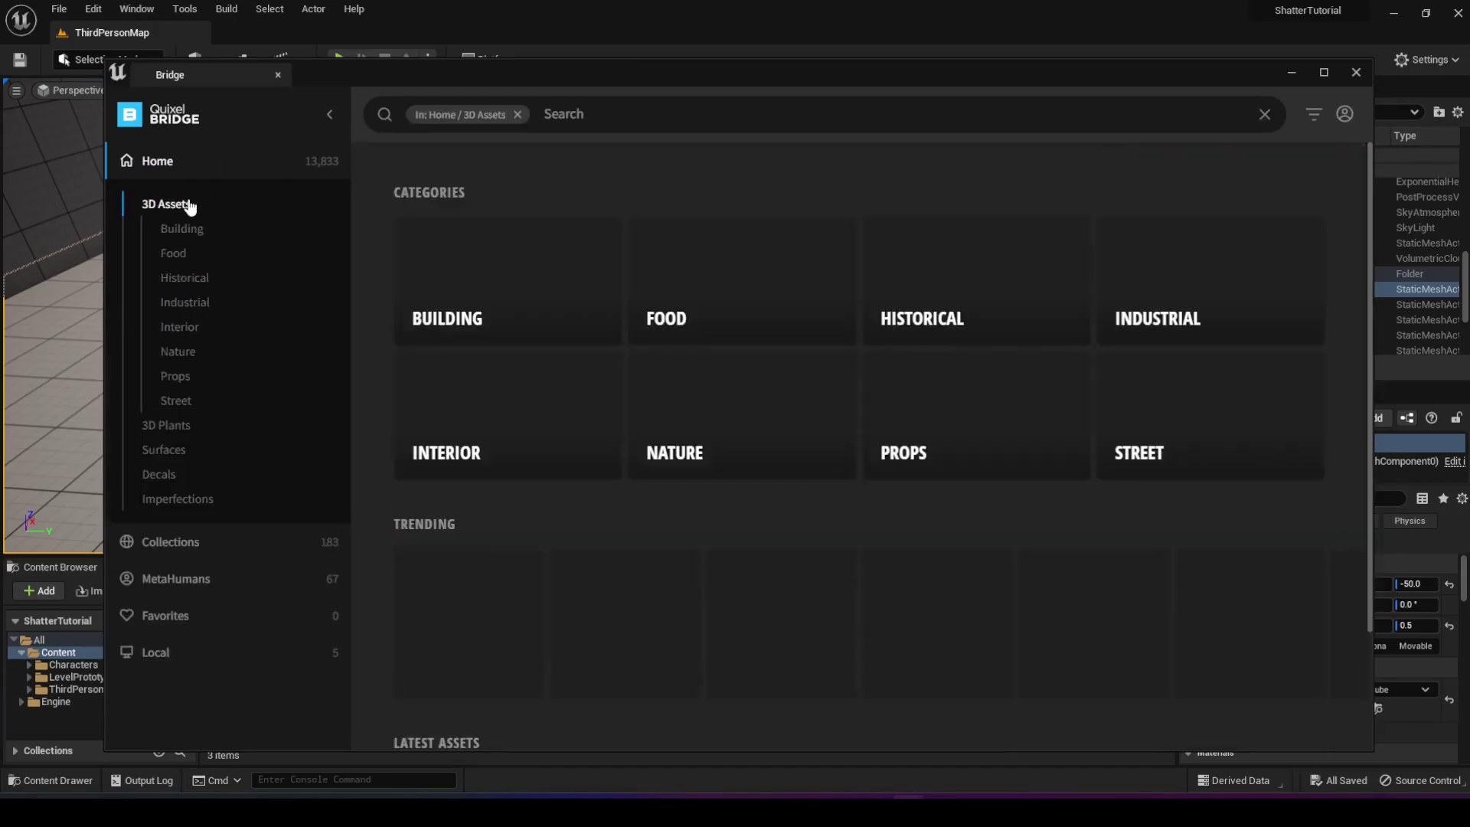
{"action": "left_click", "coordinate": [575, 113]}
{"action": "type", "text": "barrel"}
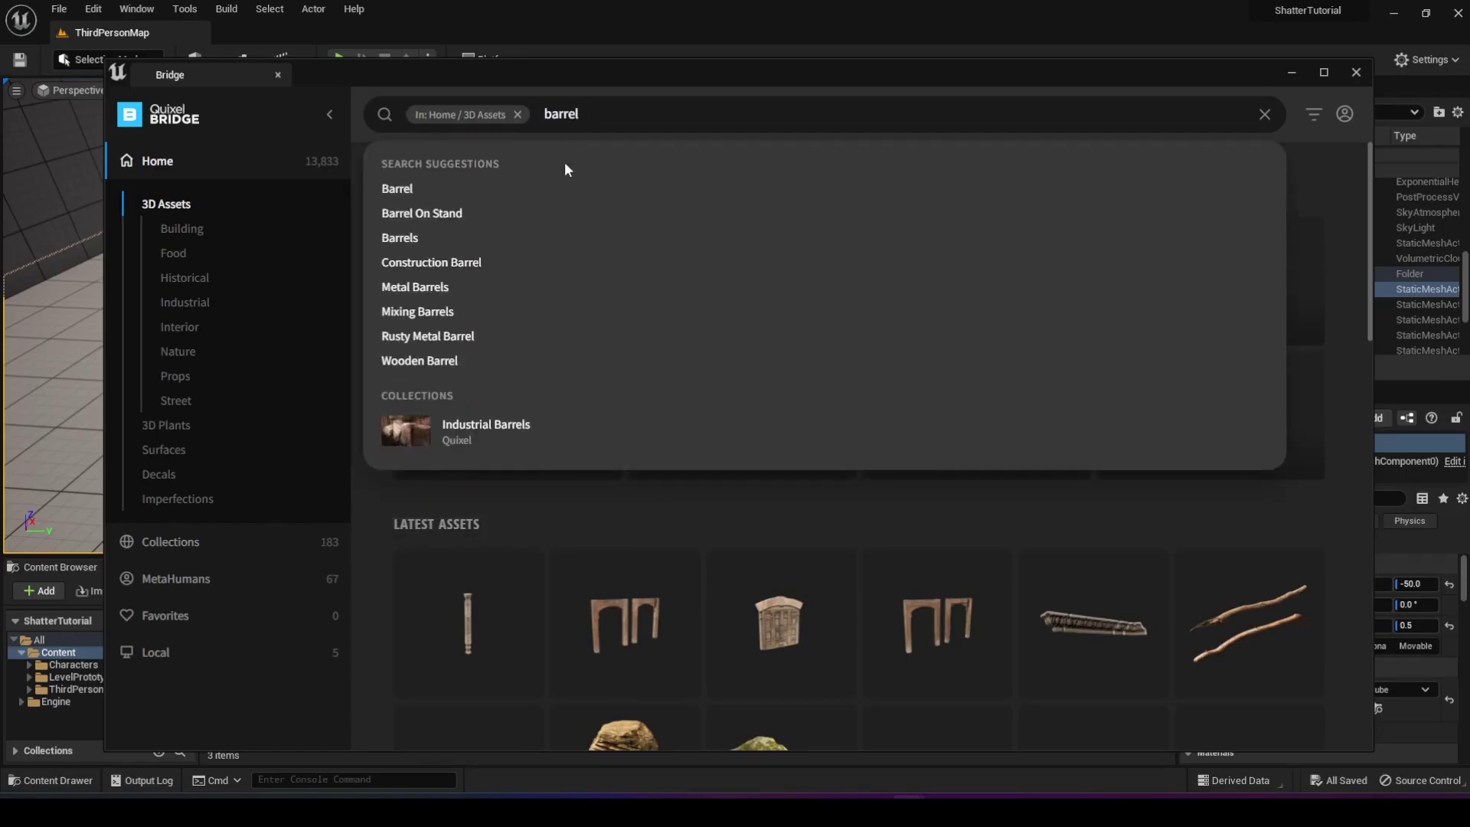
{"action": "key", "text": "Return"}
{"action": "scroll", "coordinate": [754, 321], "scroll_direction": "down", "scroll_amount": 3}
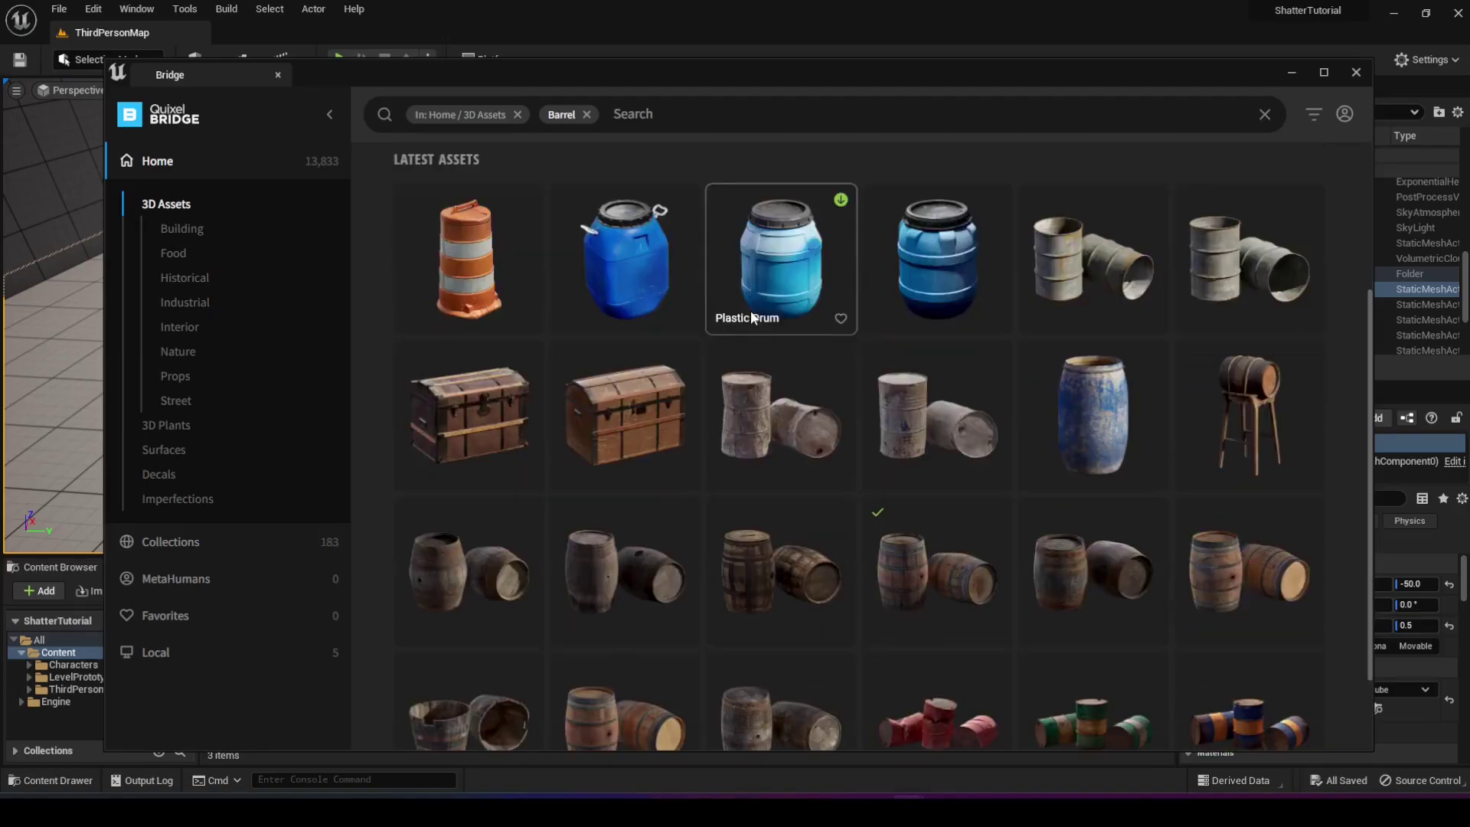
- Add the downloaded Wooden Barrel at Medium Quality to the project and place its mesh on the level floor beside the player start
{"action": "scroll", "coordinate": [758, 319], "scroll_direction": "down", "scroll_amount": 1}
{"action": "left_click", "coordinate": [918, 496]}
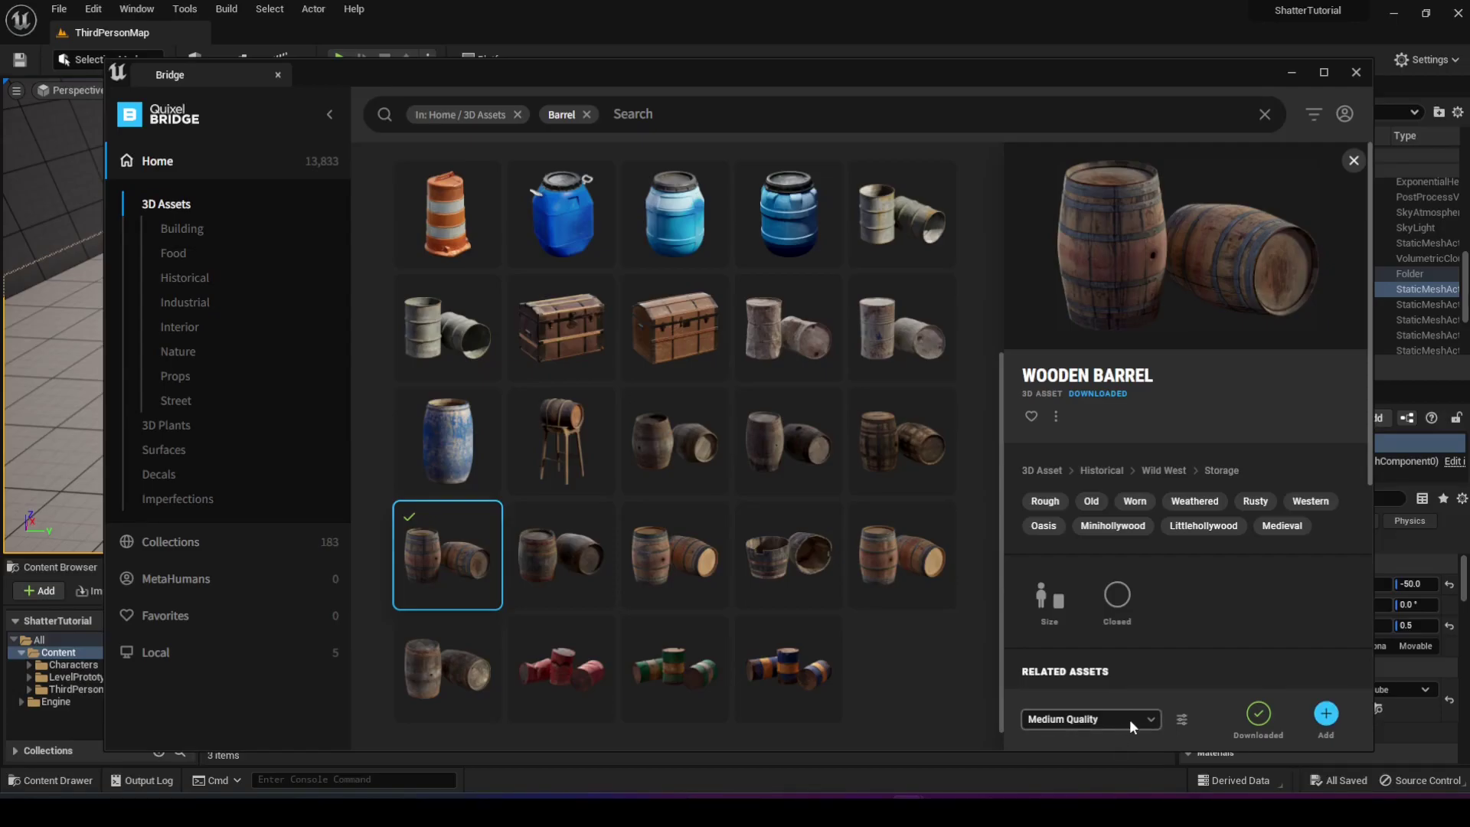
{"action": "left_click", "coordinate": [1326, 716]}
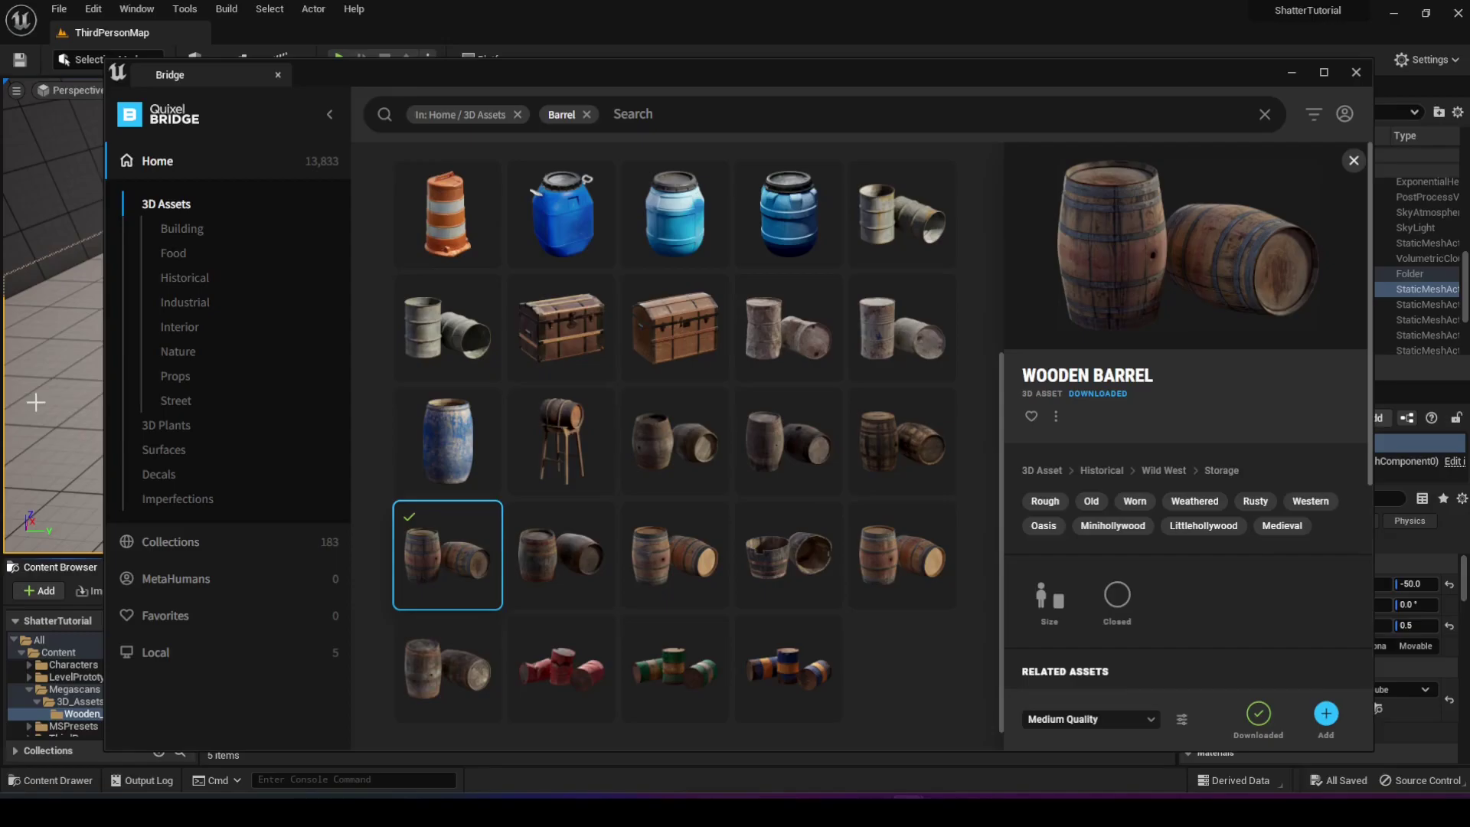
{"action": "left_click", "coordinate": [1356, 72]}
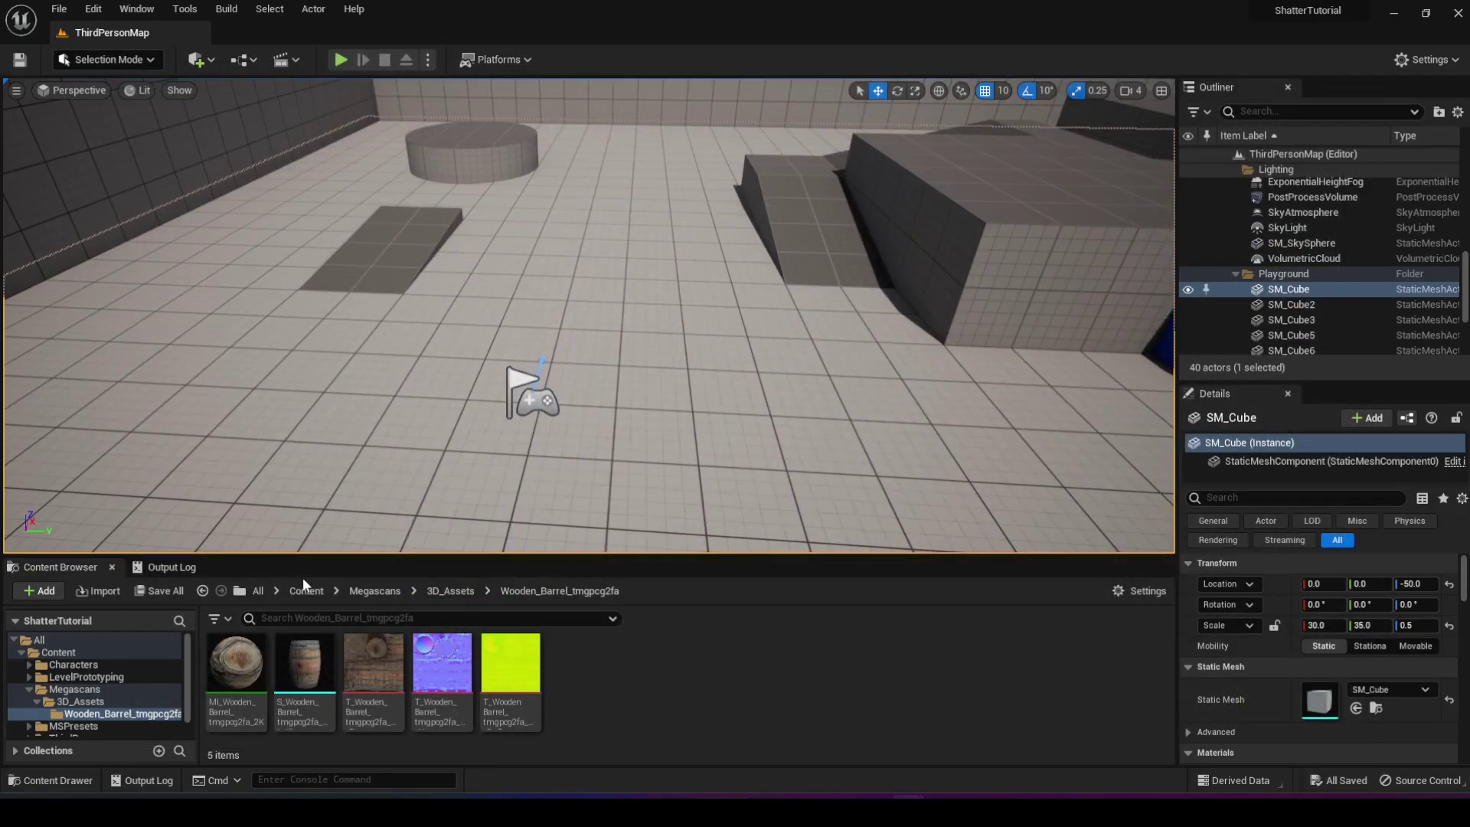
{"action": "left_click_drag", "start_coordinate": [320, 674], "coordinate": [413, 387]}
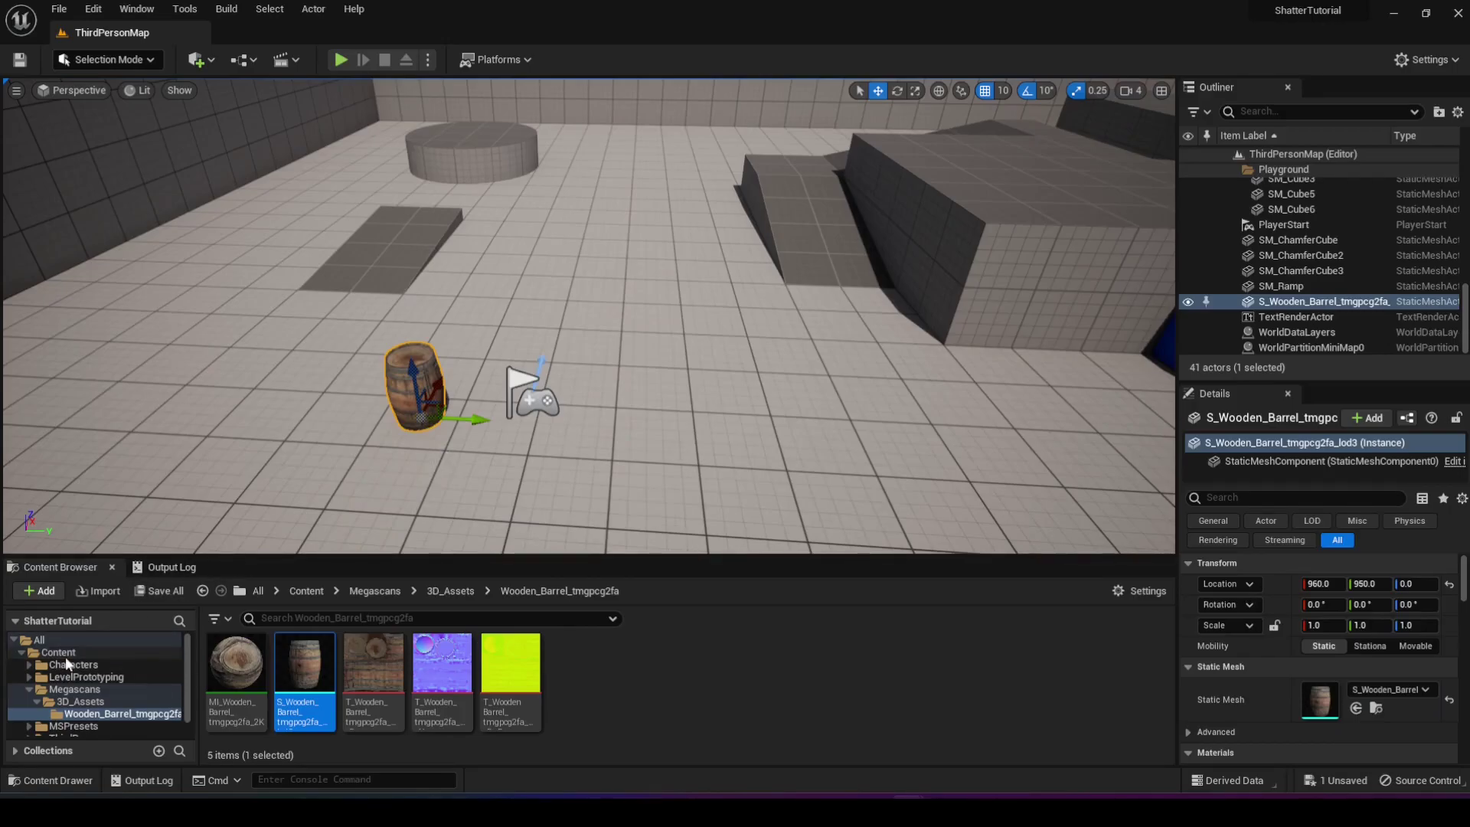
- Create a new folder named GeometryCollections directly inside the project's Content folder
{"action": "left_click", "coordinate": [31, 690]}
{"action": "left_click", "coordinate": [59, 652]}
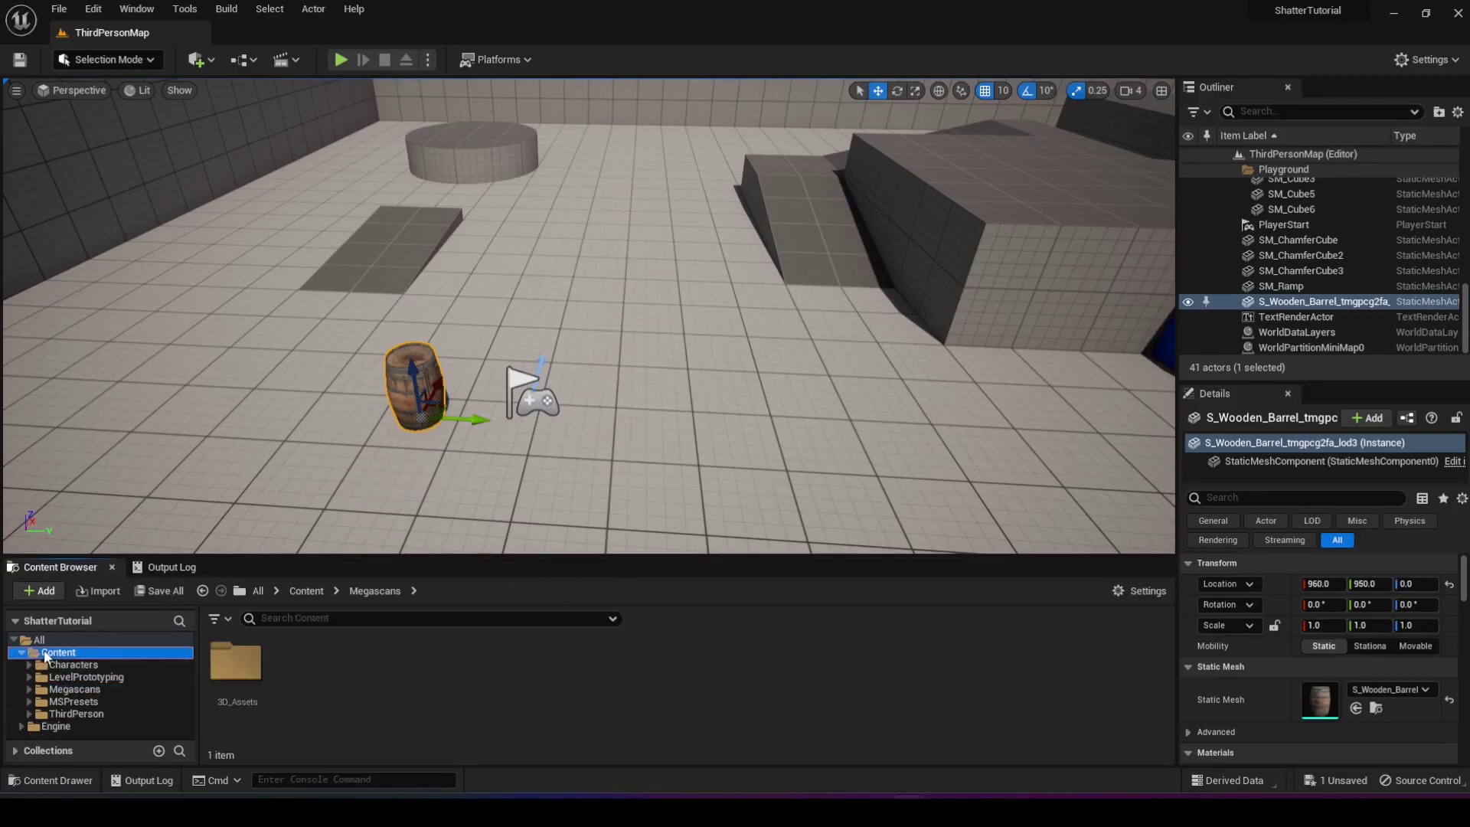
{"action": "right_click", "coordinate": [578, 670]}
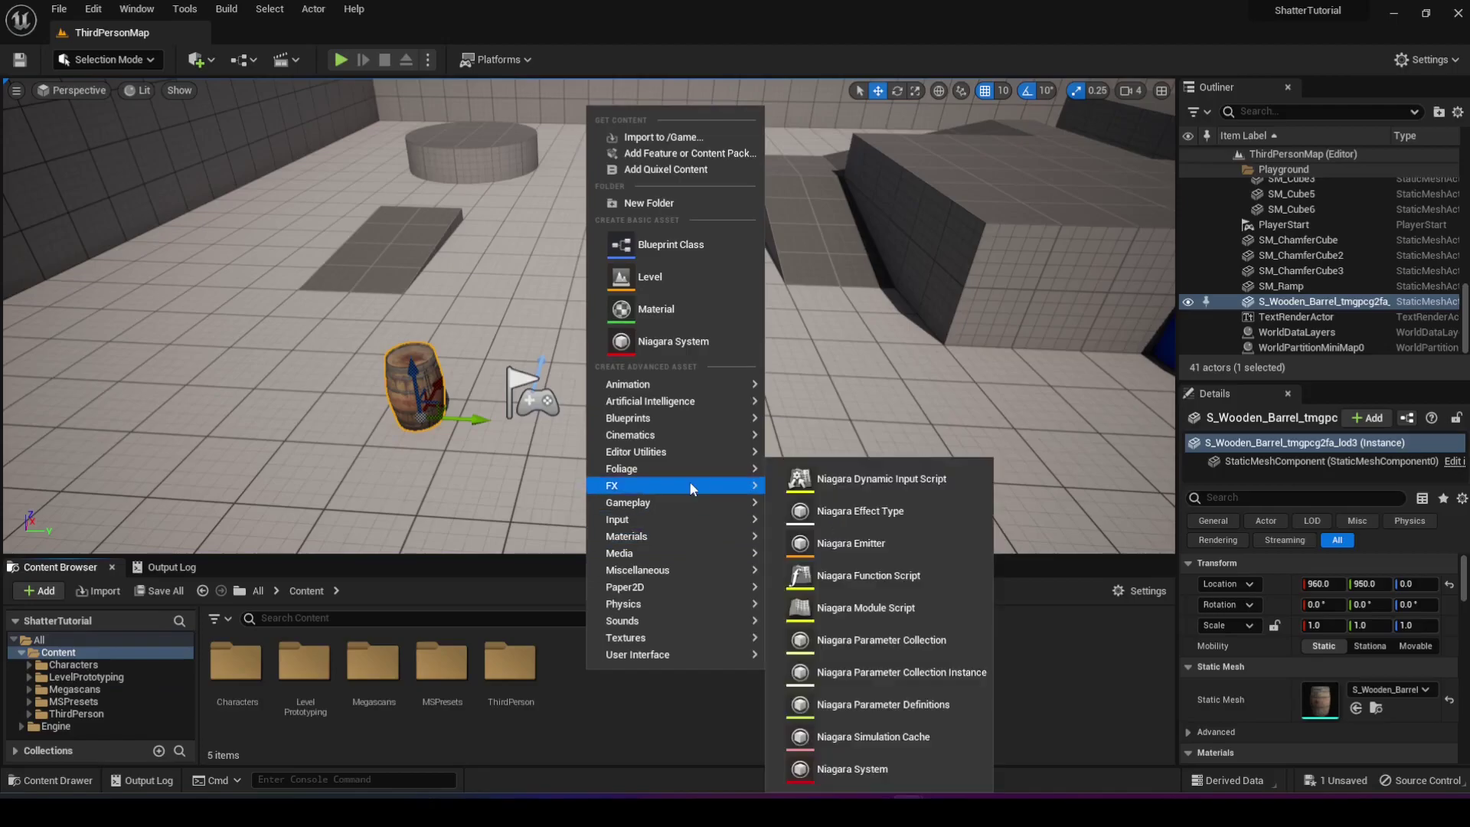
{"action": "left_click", "coordinate": [678, 202]}
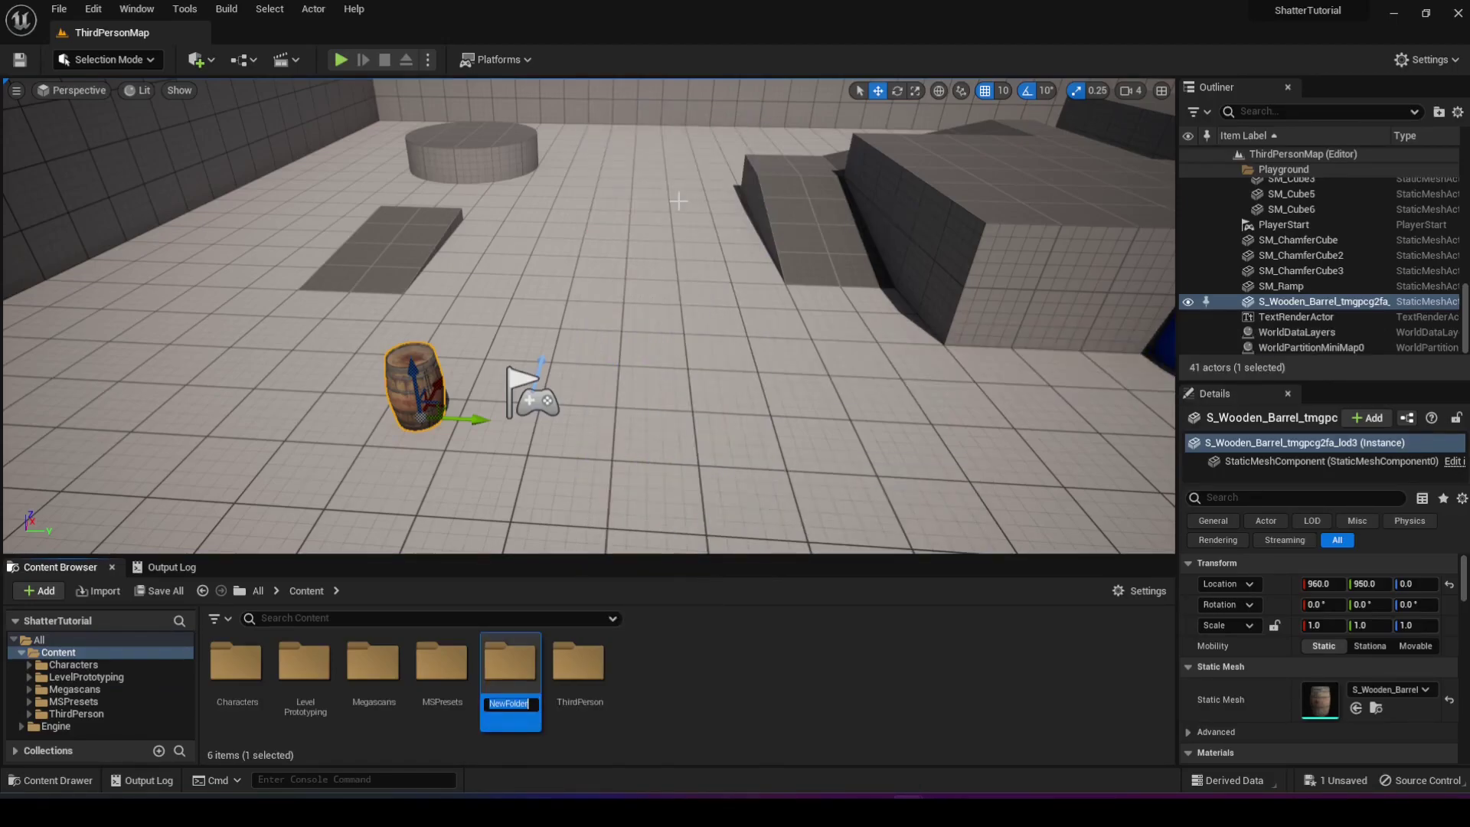
{"action": "type", "text": "Geometry"}
{"action": "key", "text": "BackSpace"}
{"action": "key", "text": "BackSpace"}
{"action": "key", "text": "BackSpace"}
{"action": "key", "text": "BackSpace"}
{"action": "key", "text": "BackSpace"}
{"action": "key", "text": "BackSpace"}
{"action": "key", "text": "BackSpace"}
{"action": "key", "text": "BackSpace"}
{"action": "type", "text": "Collections"}
{"action": "key", "text": "Return"}
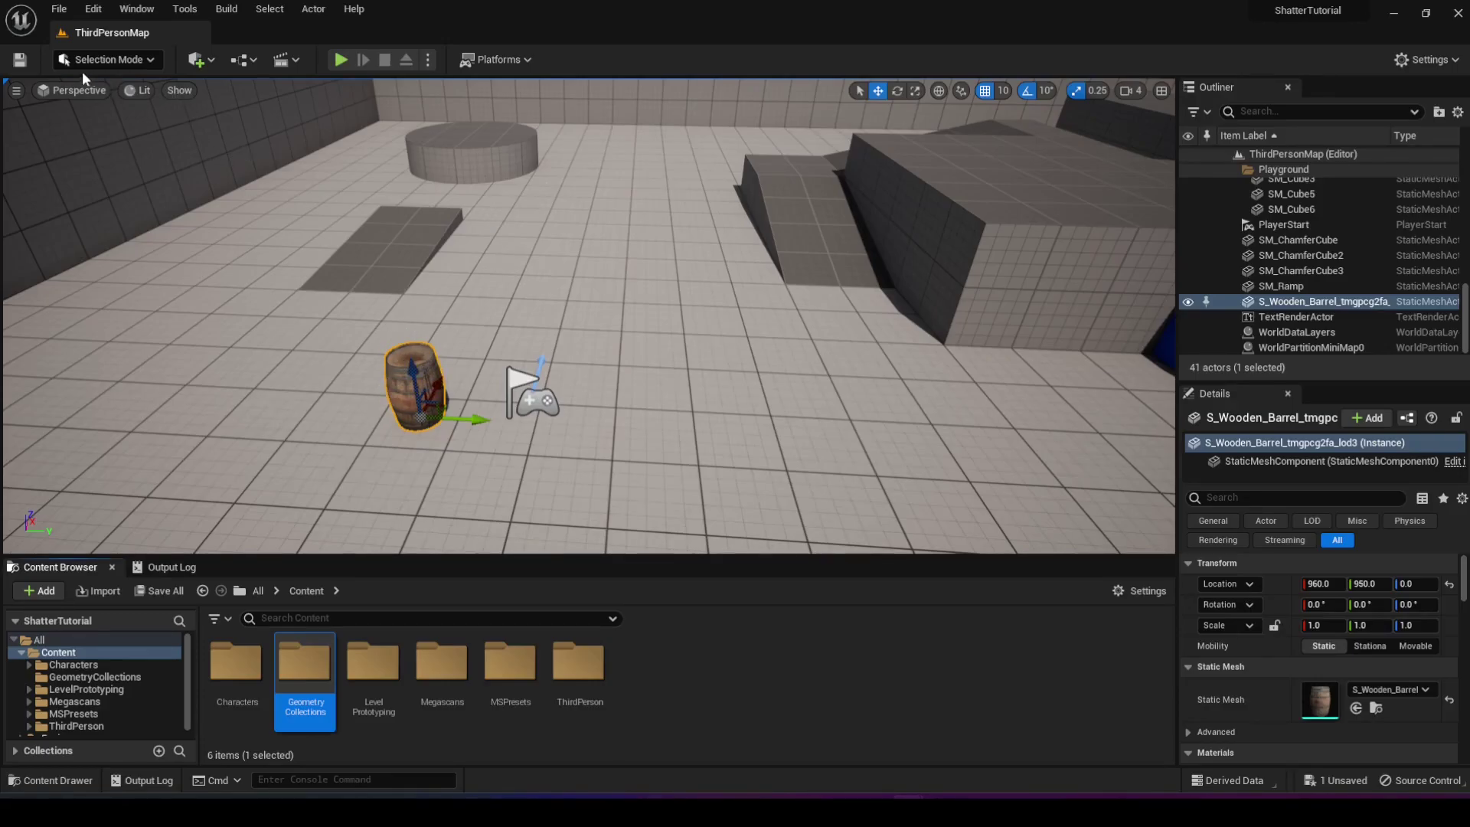
- Switch to Fracture Mode and create a geometry collection named GC_Barrel from the barrel, stored in the GeometryCollections folder
{"action": "left_click", "coordinate": [149, 60]}
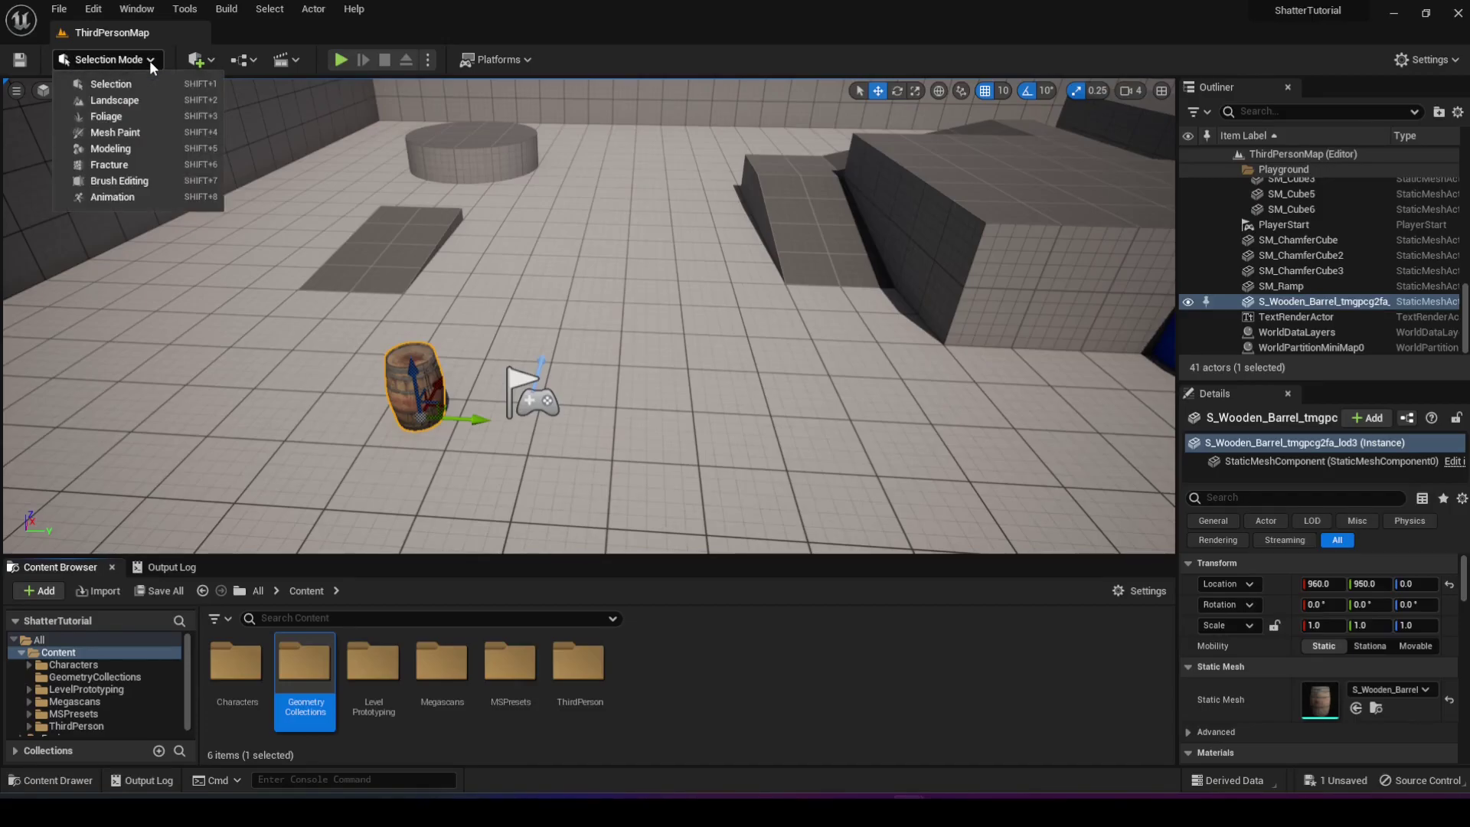
{"action": "left_click", "coordinate": [140, 165]}
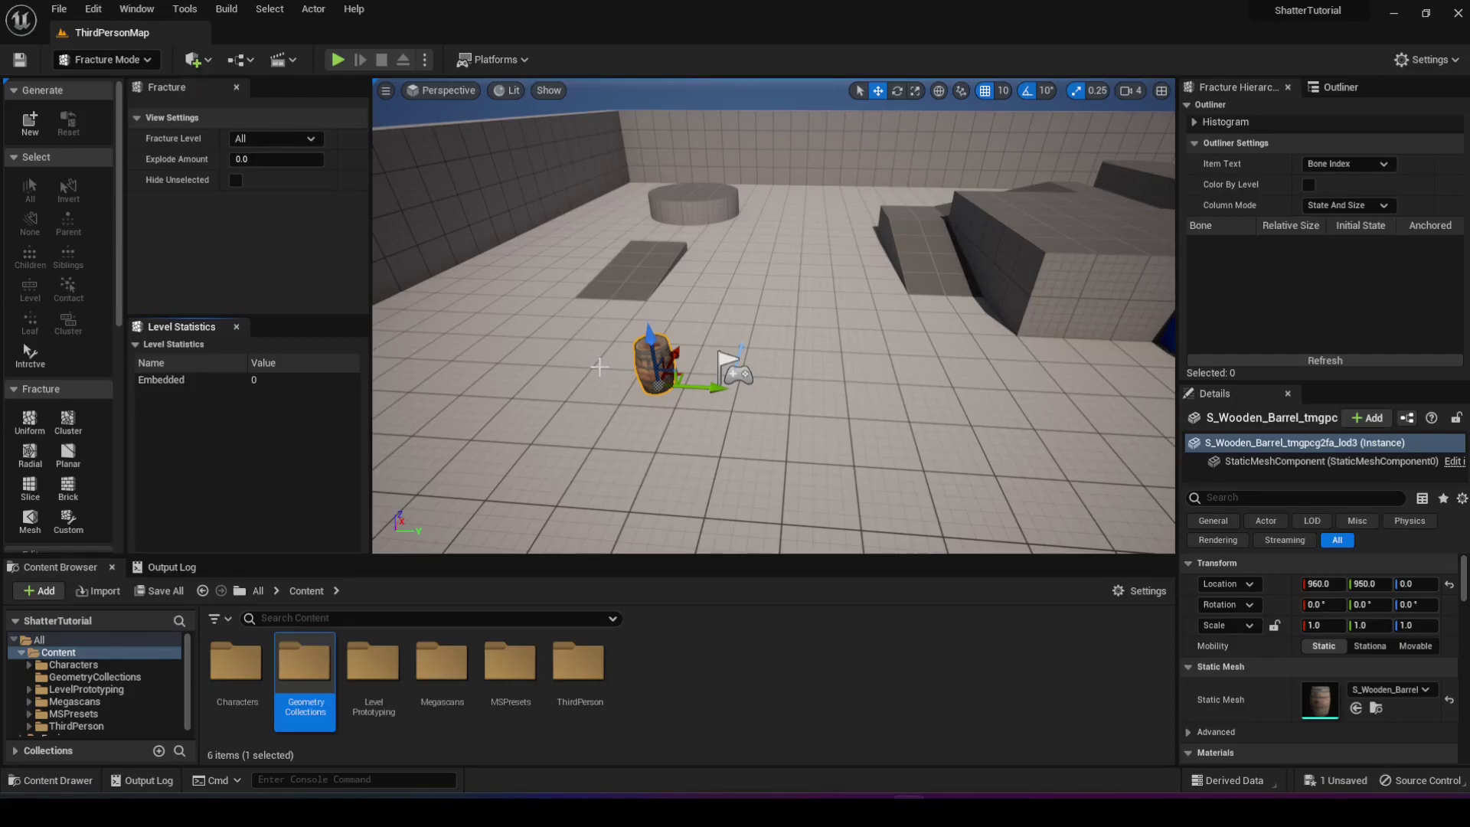
{"action": "left_click", "coordinate": [31, 120]}
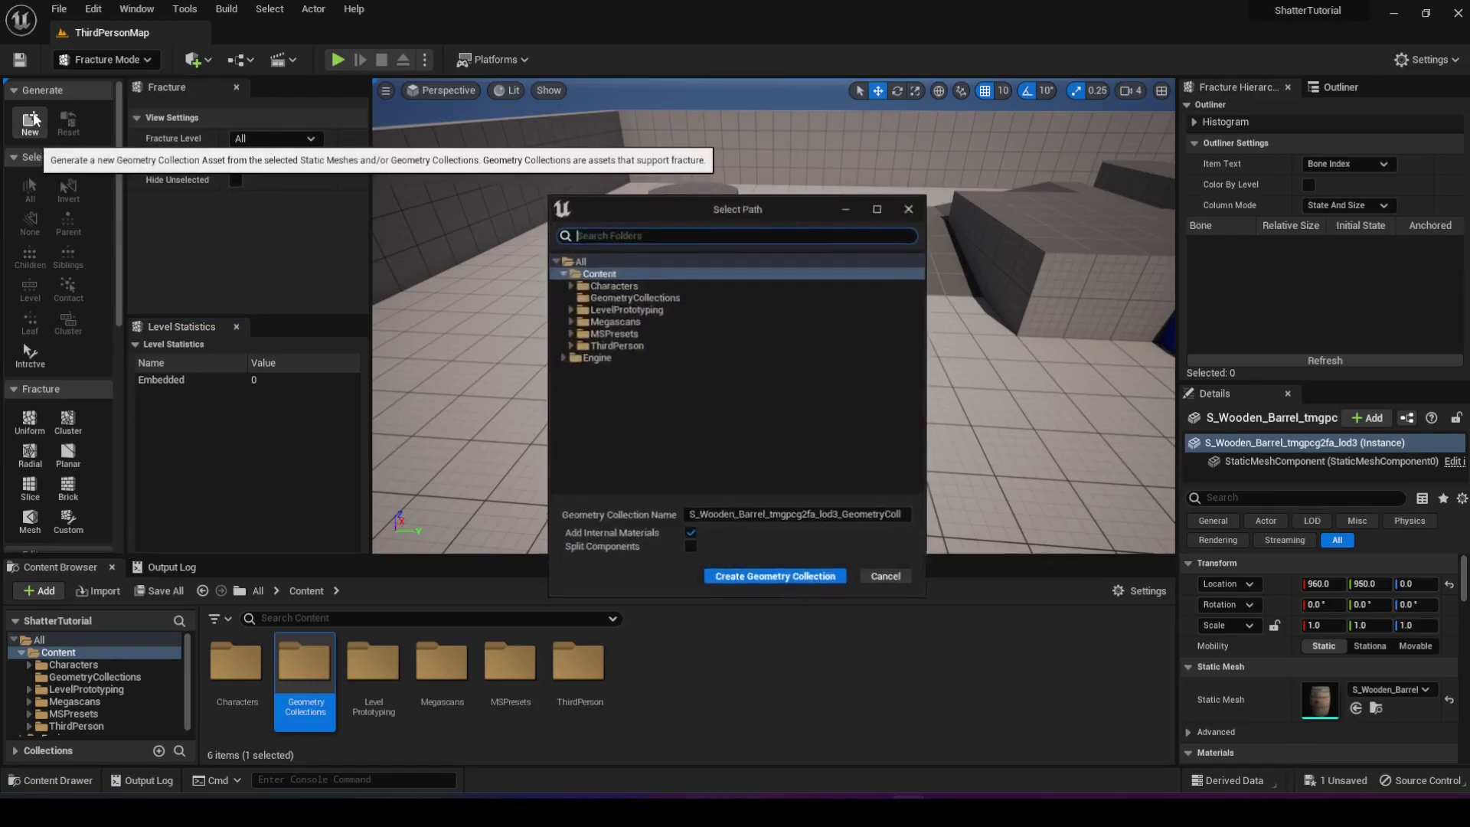
{"action": "left_click", "coordinate": [617, 298]}
{"action": "left_click", "coordinate": [727, 517]}
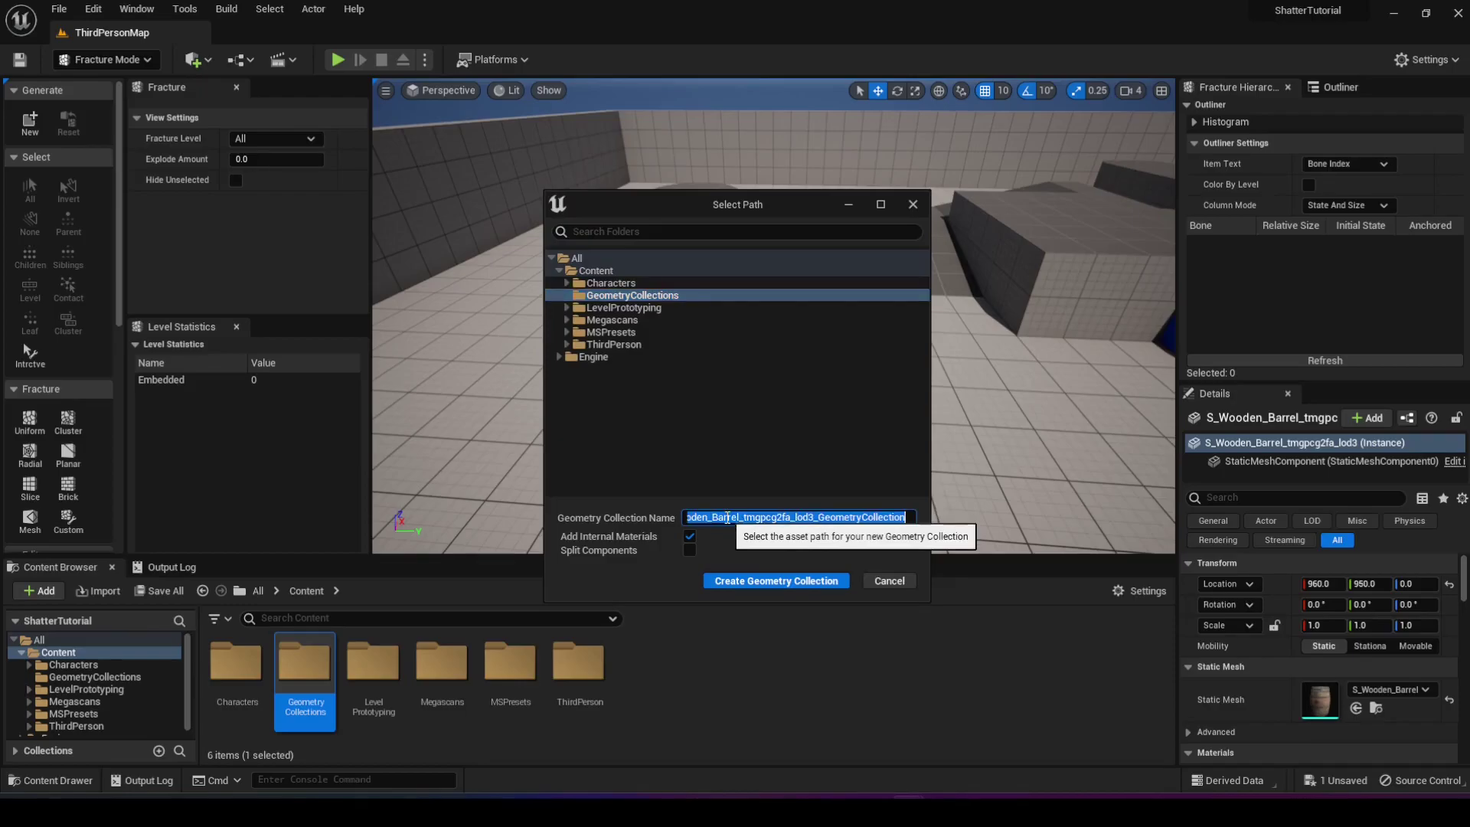
{"action": "type", "text": "GC"}
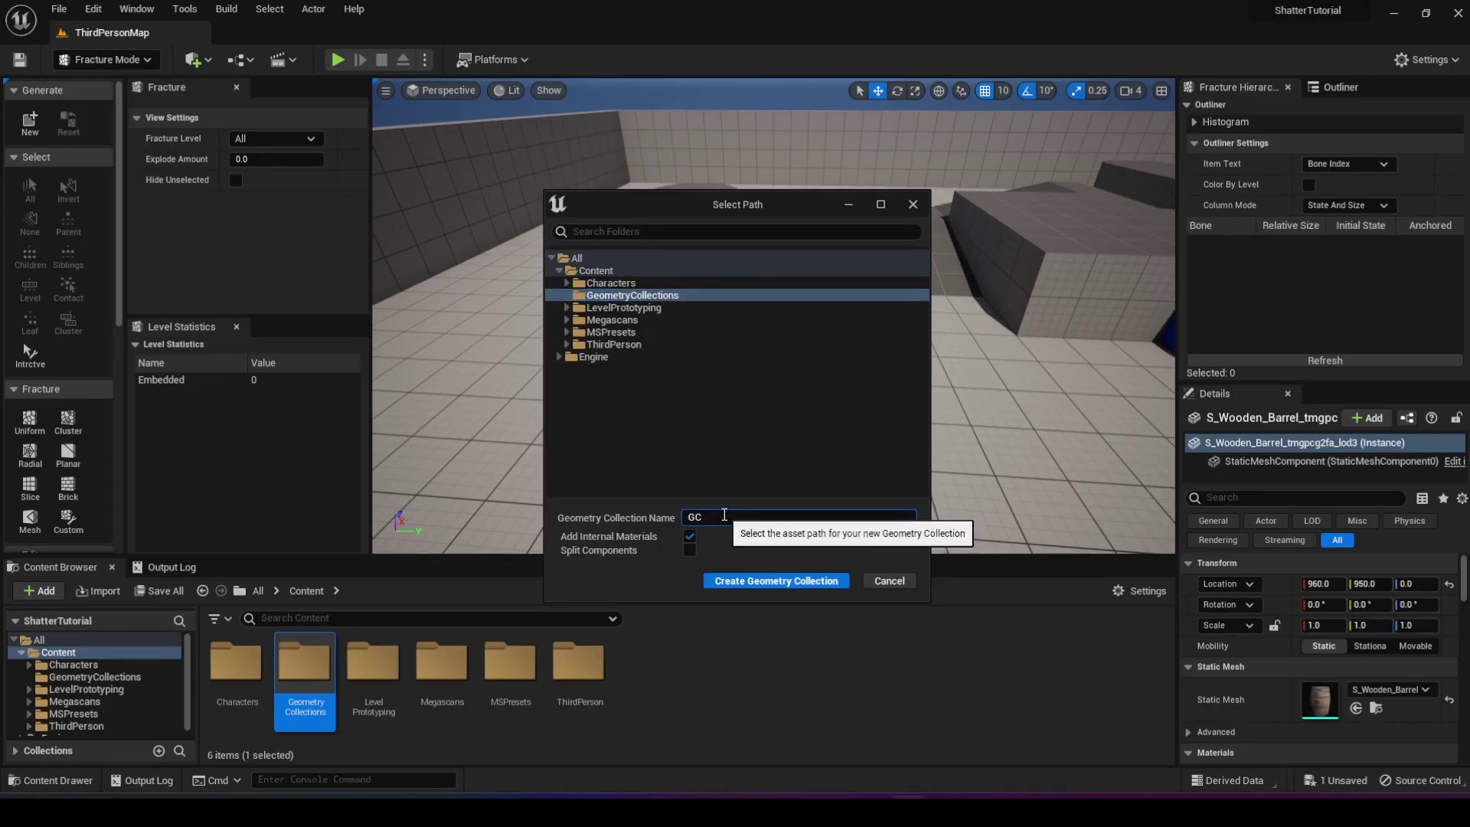
{"action": "type", "text": "_Barrel"}
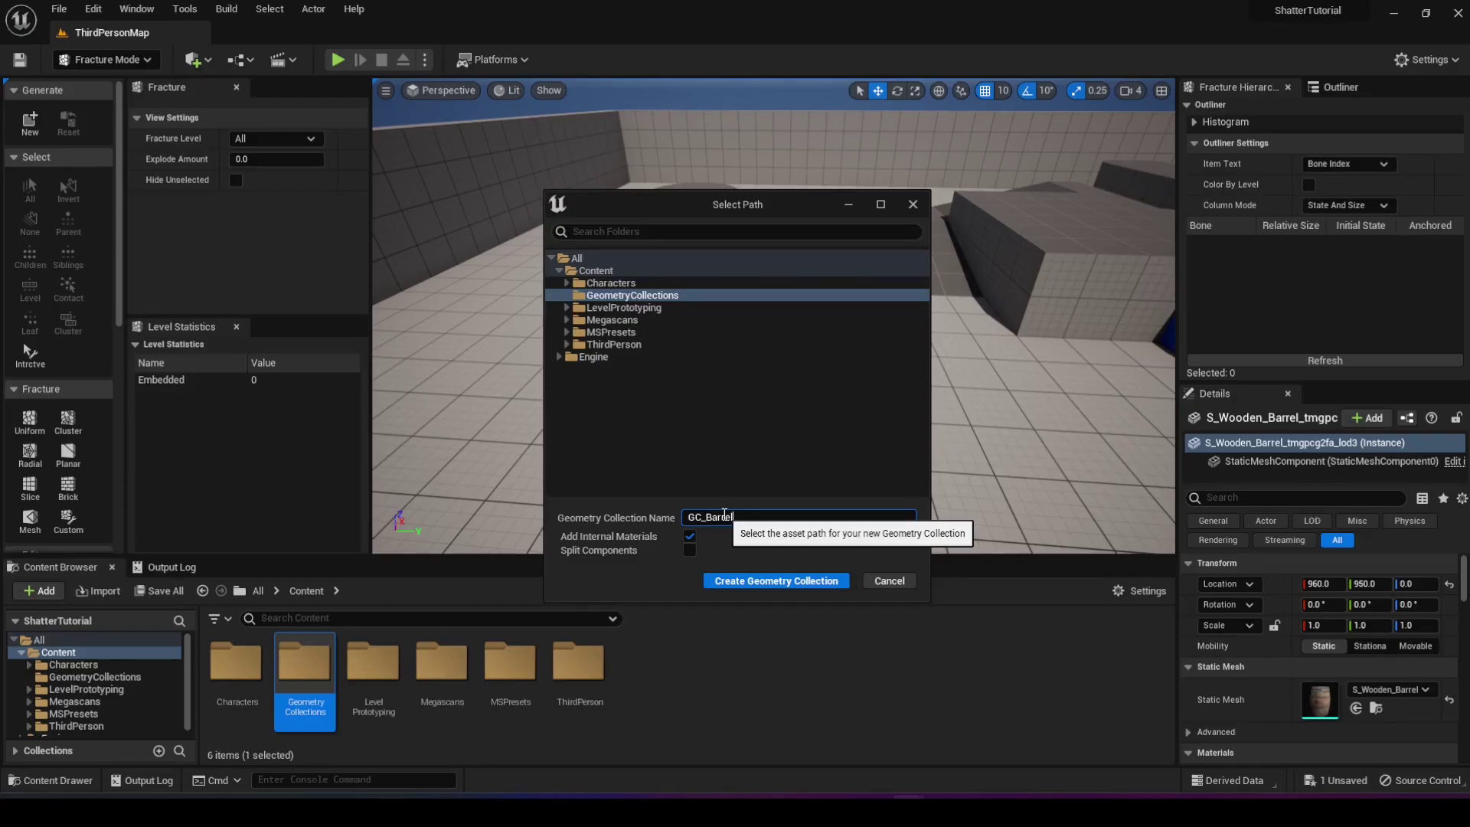
{"action": "left_click", "coordinate": [750, 579]}
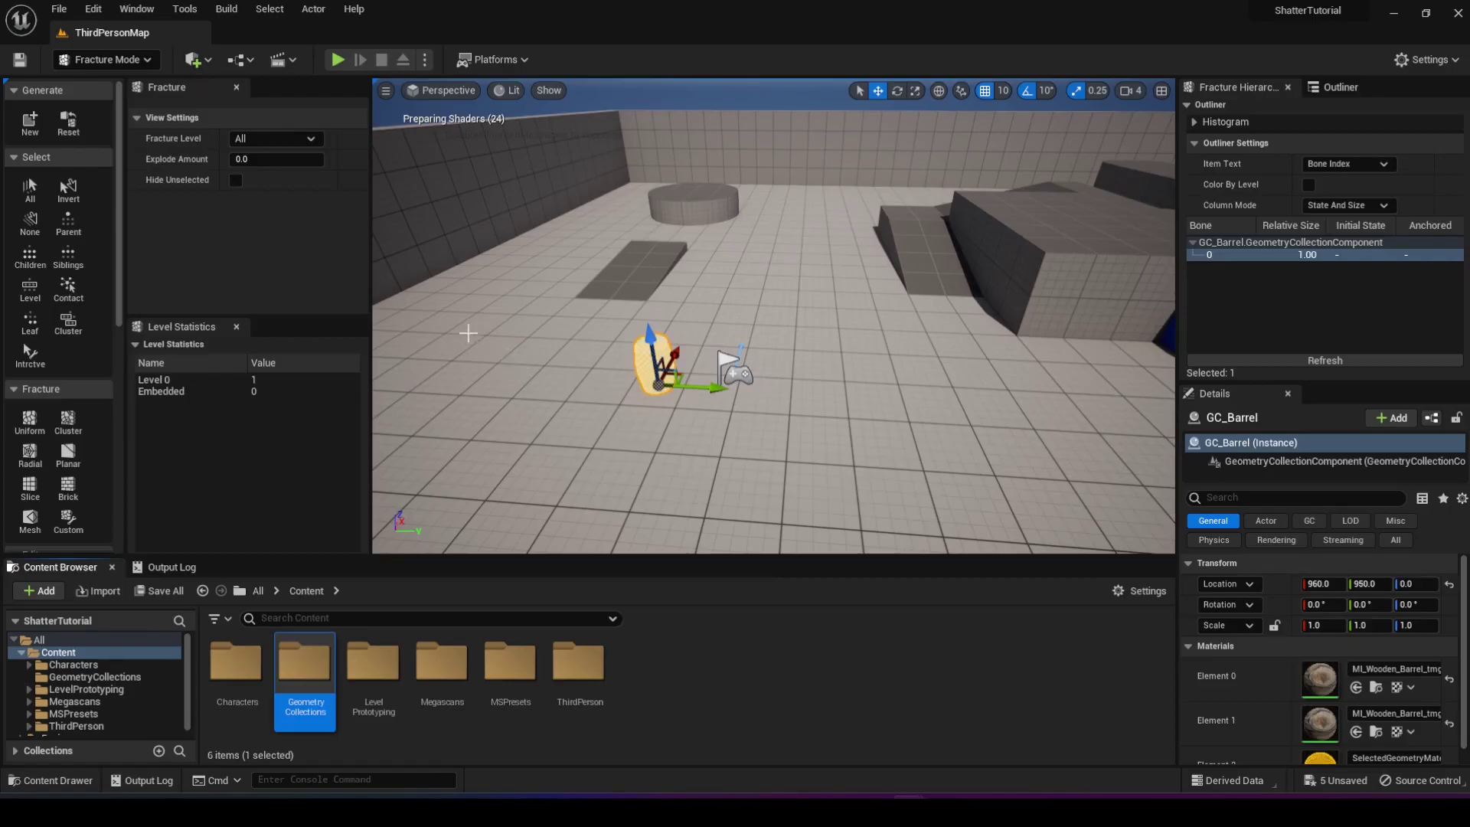
- Choose the Uniform Voronoi fracture for the barrel and set the explode amount to about 0.208
{"action": "mouse_move", "coordinate": [540, 340]}
{"action": "right_mouse_down"}
{"action": "mouse_move", "coordinate": [540, 360]}
{"action": "mouse_move", "coordinate": [505, 360]}
{"action": "mouse_move", "coordinate": [563, 344]}
{"action": "right_mouse_up"}
{"action": "key", "text": "w"}
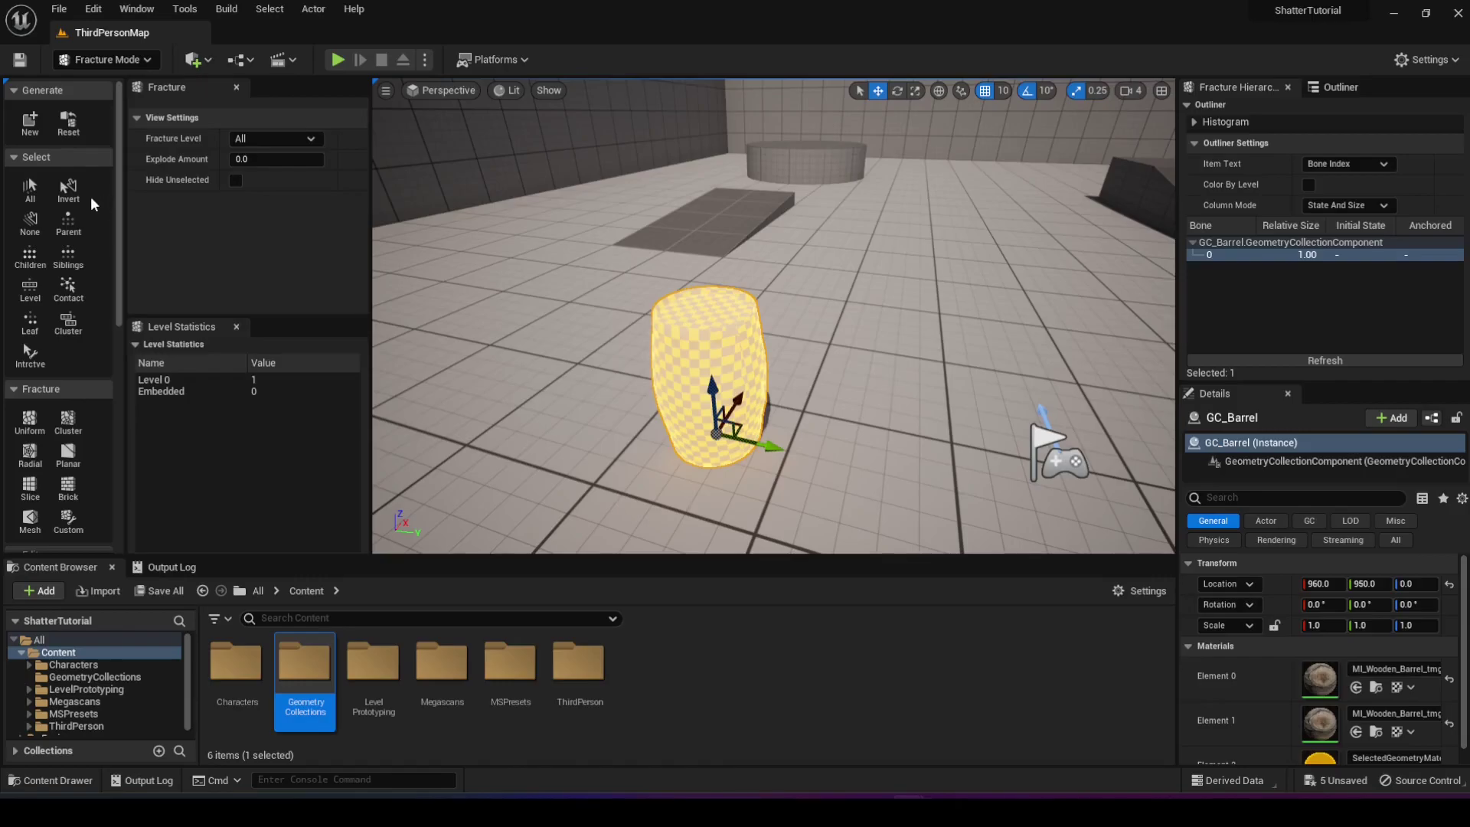
{"action": "scroll", "coordinate": [91, 196], "scroll_direction": "down", "scroll_amount": 3}
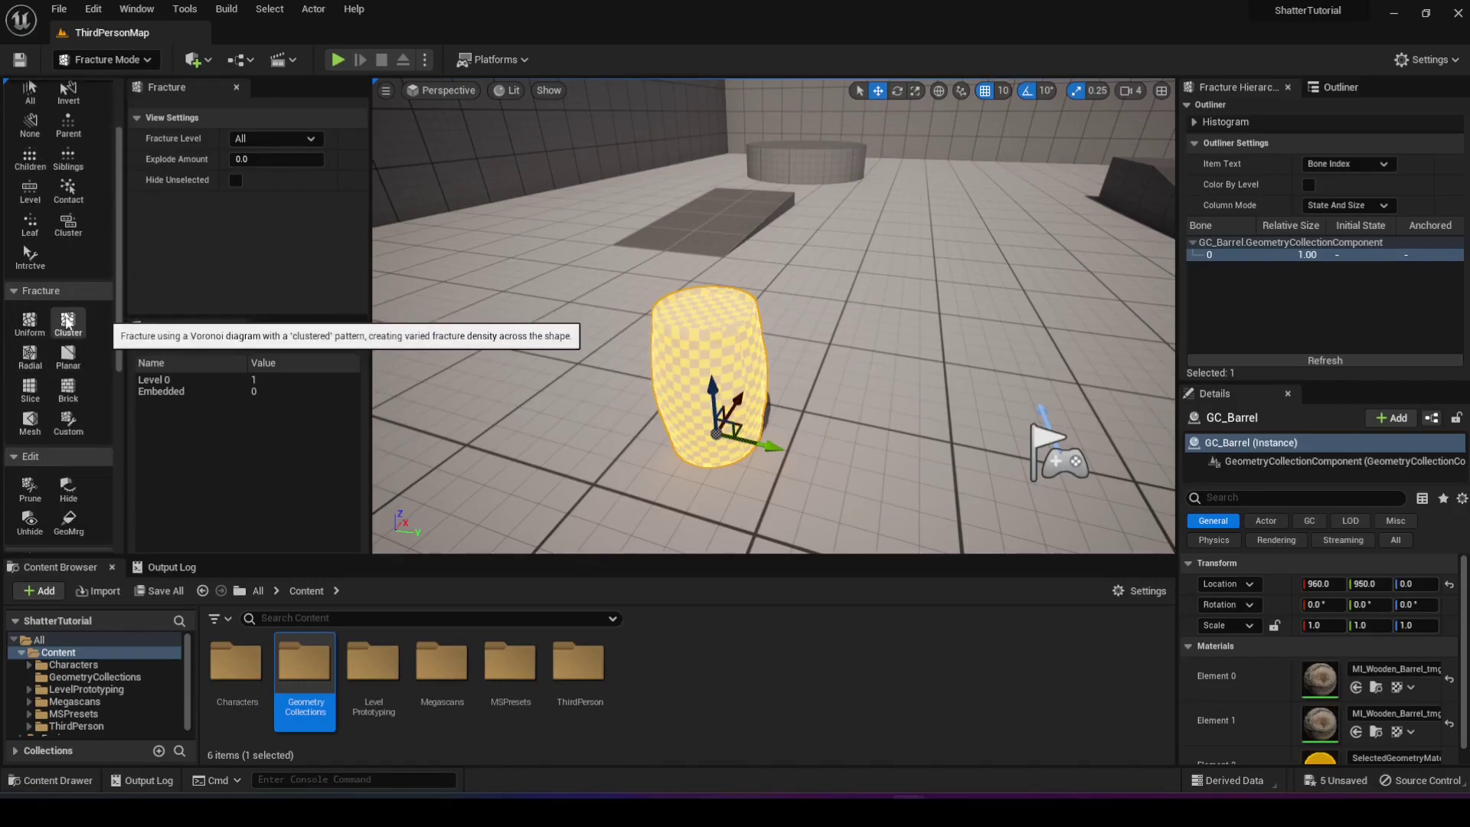
{"action": "scroll", "coordinate": [72, 306], "scroll_direction": "down", "scroll_amount": 1}
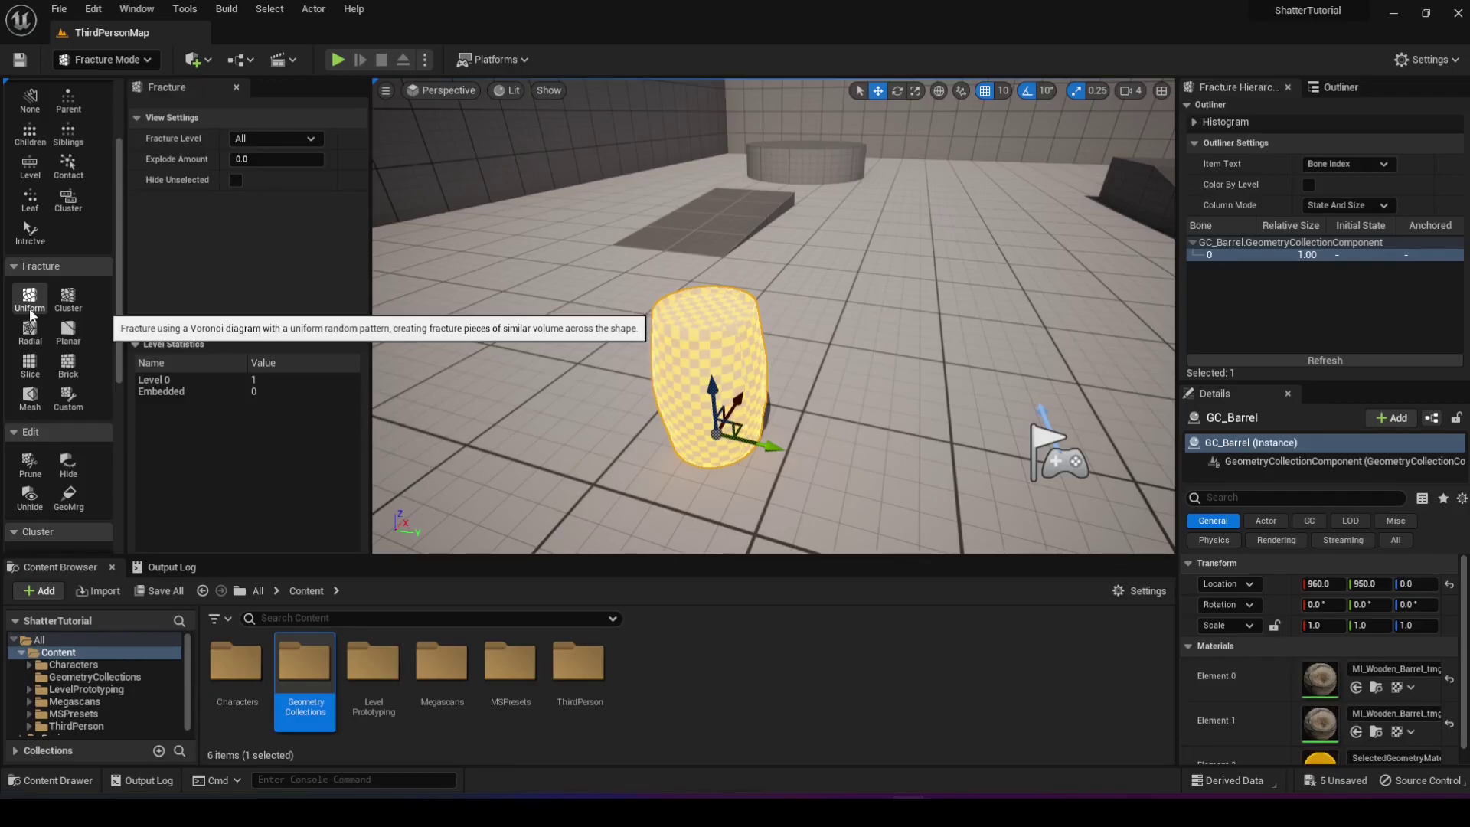
{"action": "left_click", "coordinate": [76, 302]}
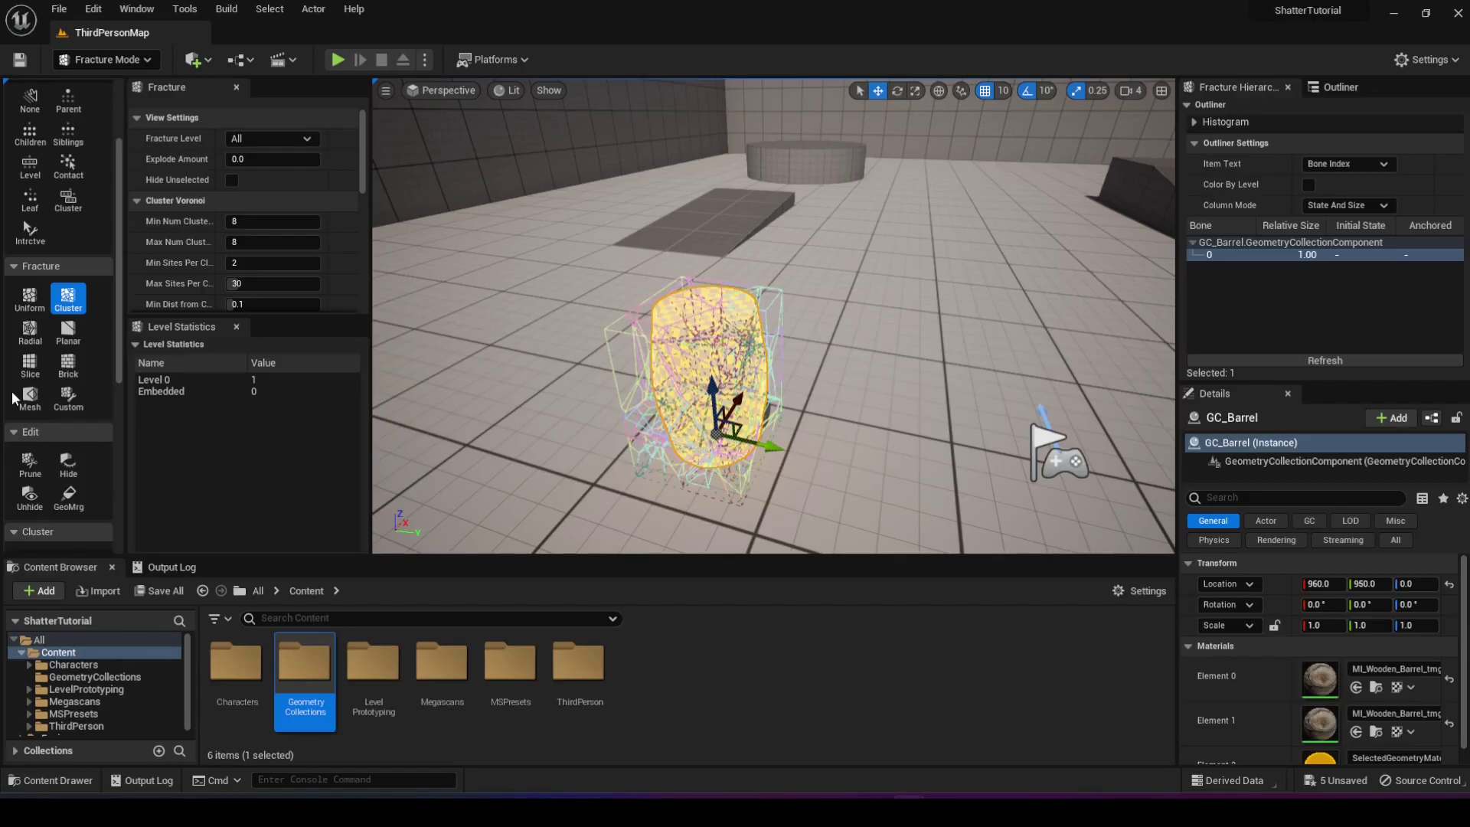
{"action": "left_click", "coordinate": [29, 298]}
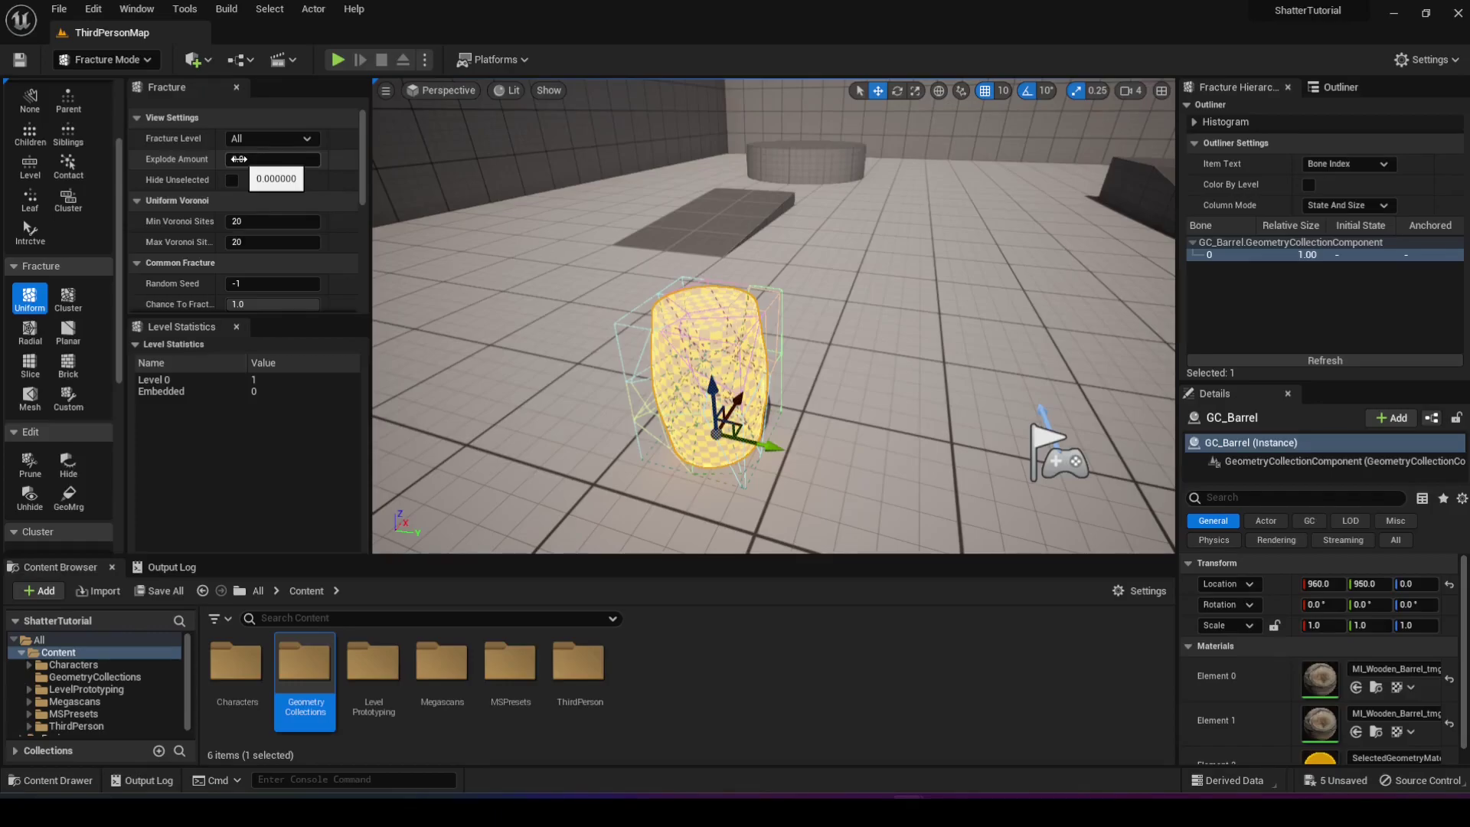
{"action": "left_click_drag", "start_coordinate": [239, 159], "coordinate": [239, 160]}
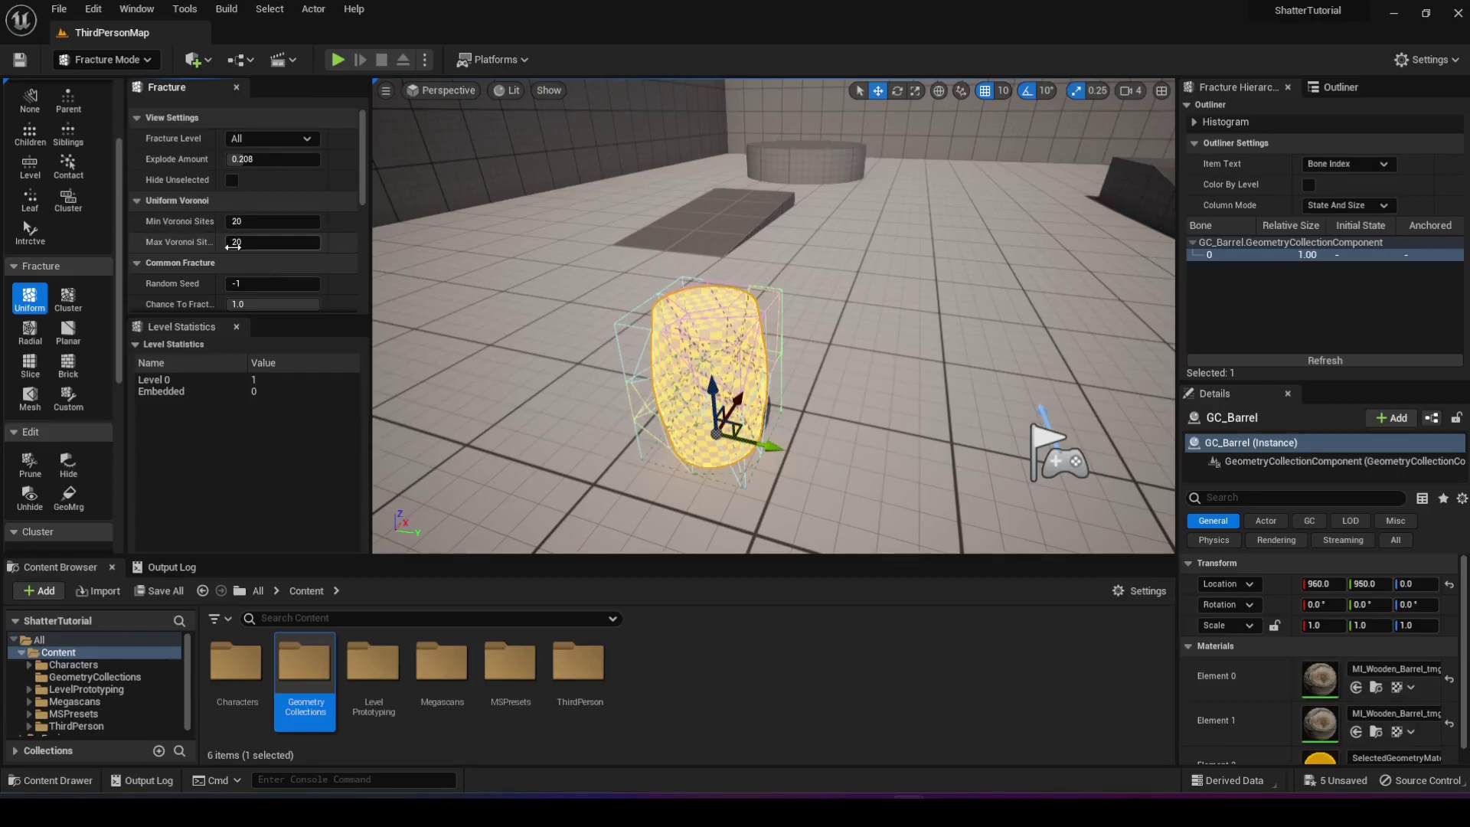
- Set the maximum number of Voronoi sites for the barrel's uniform fracture to 30
{"action": "left_click", "coordinate": [297, 241]}
{"action": "type", "text": "30"}
{"action": "key", "text": "Return"}
{"action": "left_click", "coordinate": [271, 222]}
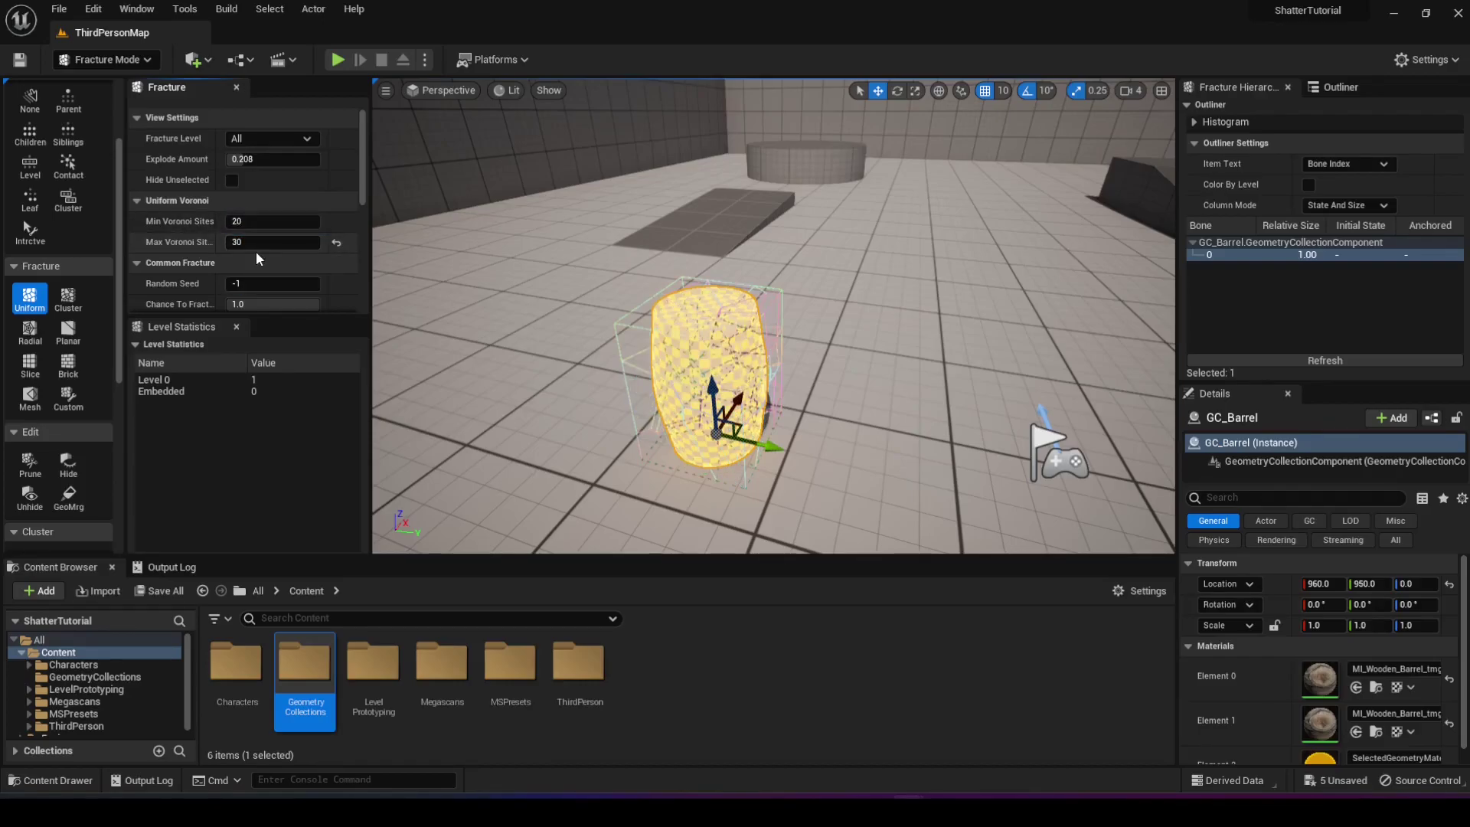
{"action": "key", "text": "Tab"}
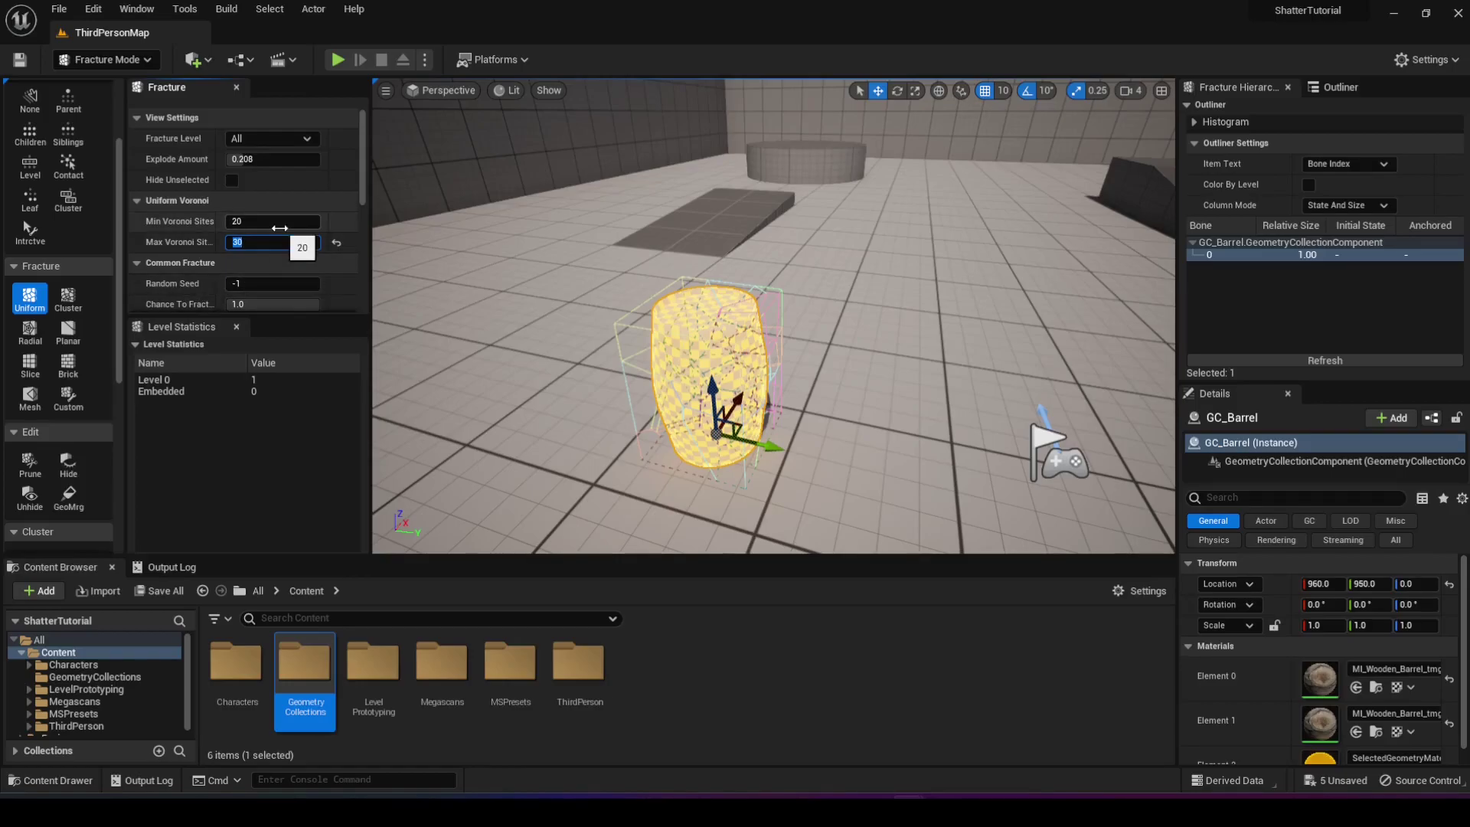
{"action": "scroll", "coordinate": [279, 228], "scroll_direction": "down", "scroll_amount": 2}
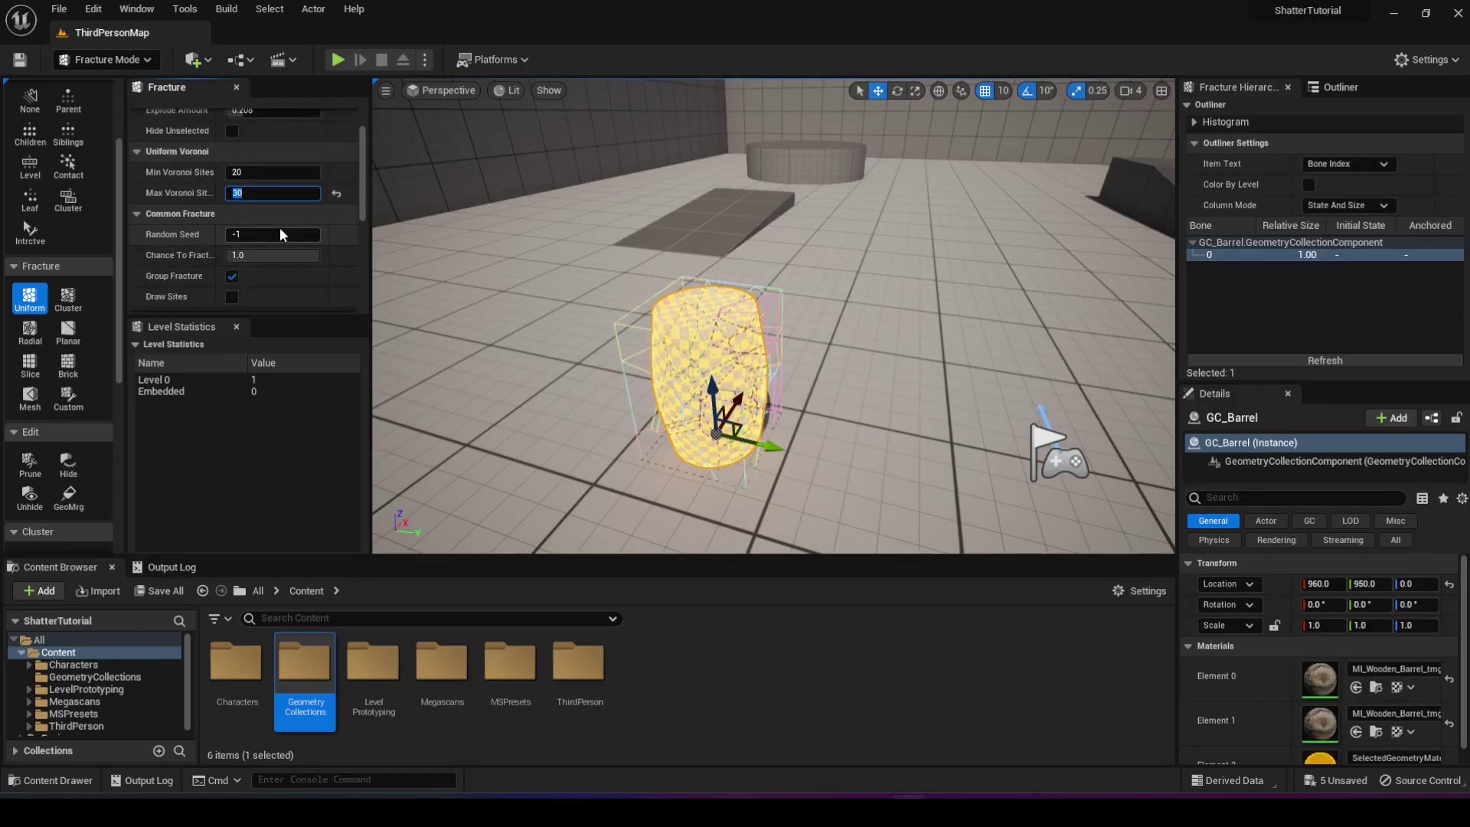
{"action": "scroll", "coordinate": [279, 226], "scroll_direction": "up", "scroll_amount": 2}
{"action": "left_click", "coordinate": [279, 224]}
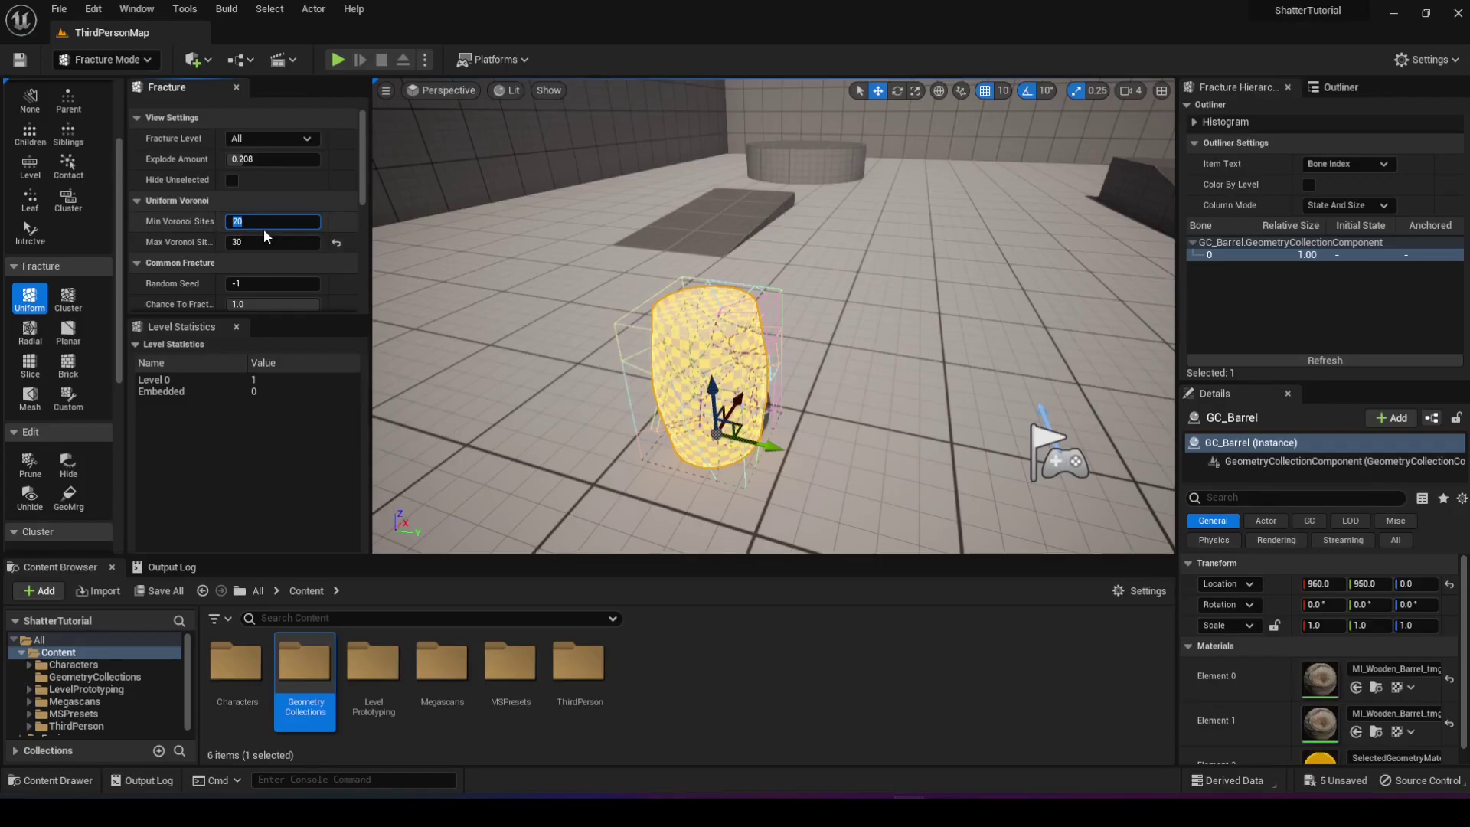
- Fracture the barrel with the uniform Voronoi settings and look through its pieces in the fracture hierarchy
{"action": "scroll", "coordinate": [264, 228], "scroll_direction": "down", "scroll_amount": 5}
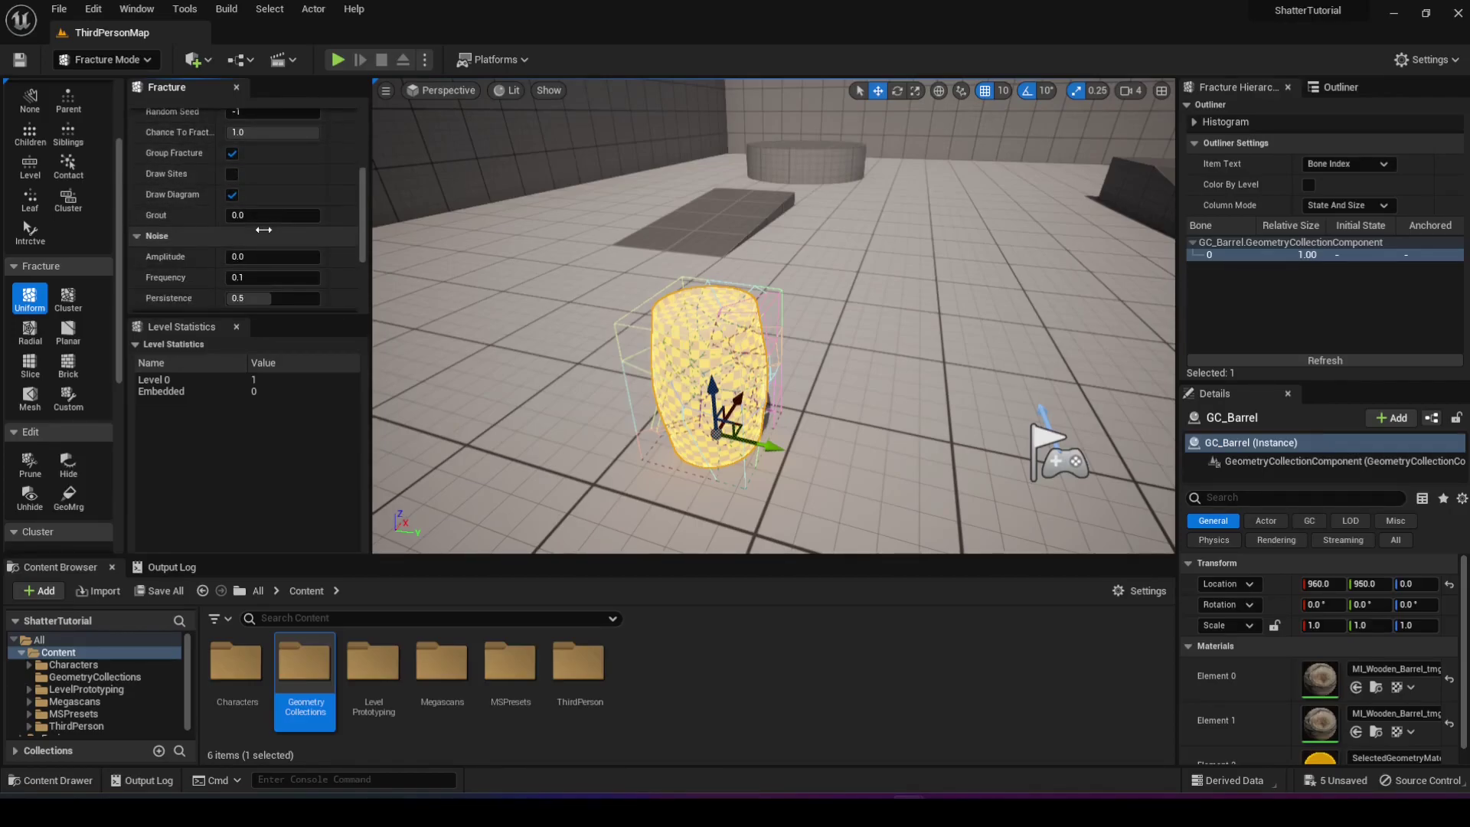
{"action": "scroll", "coordinate": [263, 230], "scroll_direction": "down", "scroll_amount": 4}
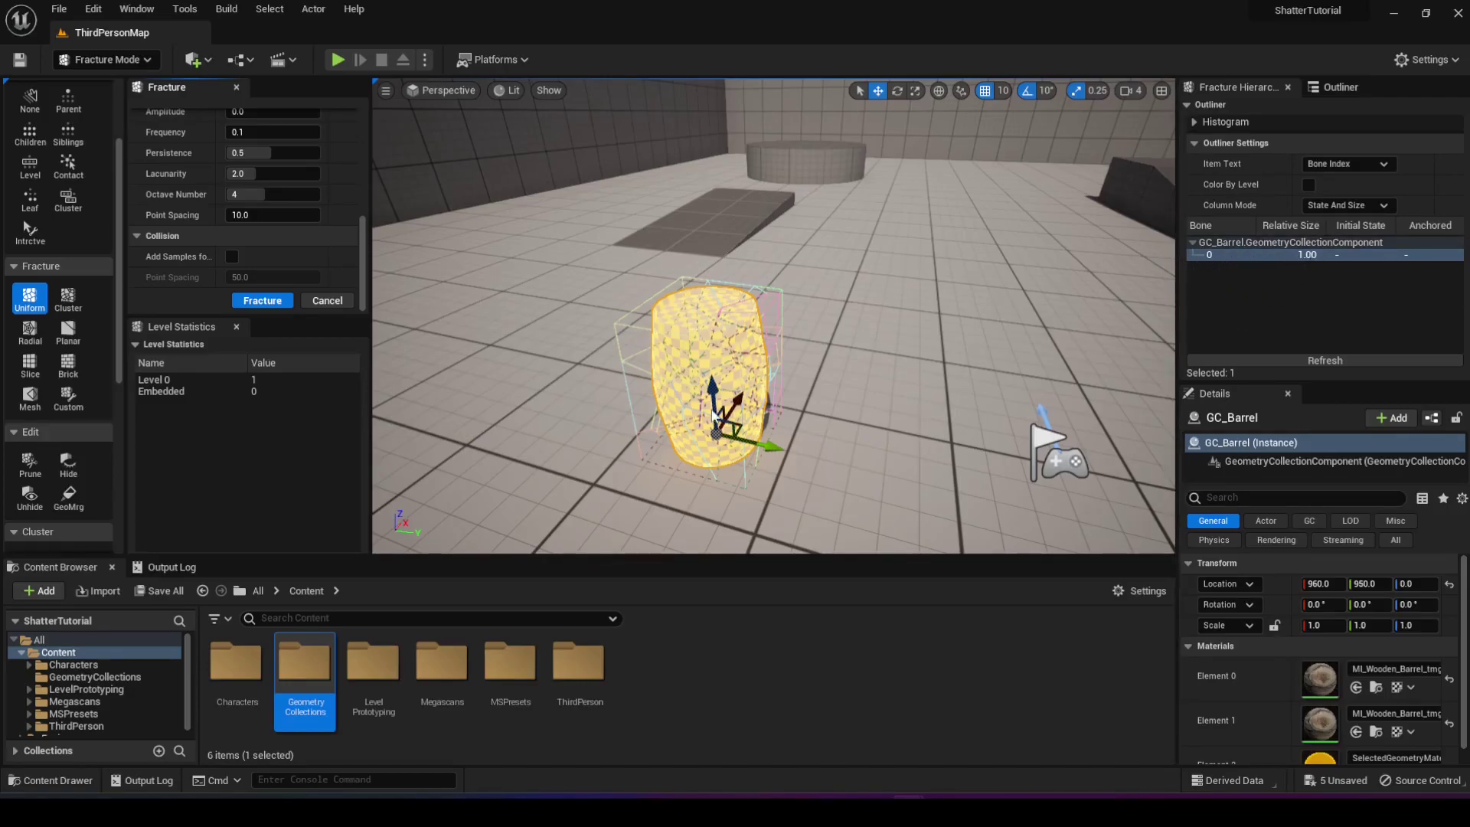
{"action": "left_click", "coordinate": [262, 300]}
{"action": "scroll", "coordinate": [1255, 283], "scroll_direction": "down", "scroll_amount": 2}
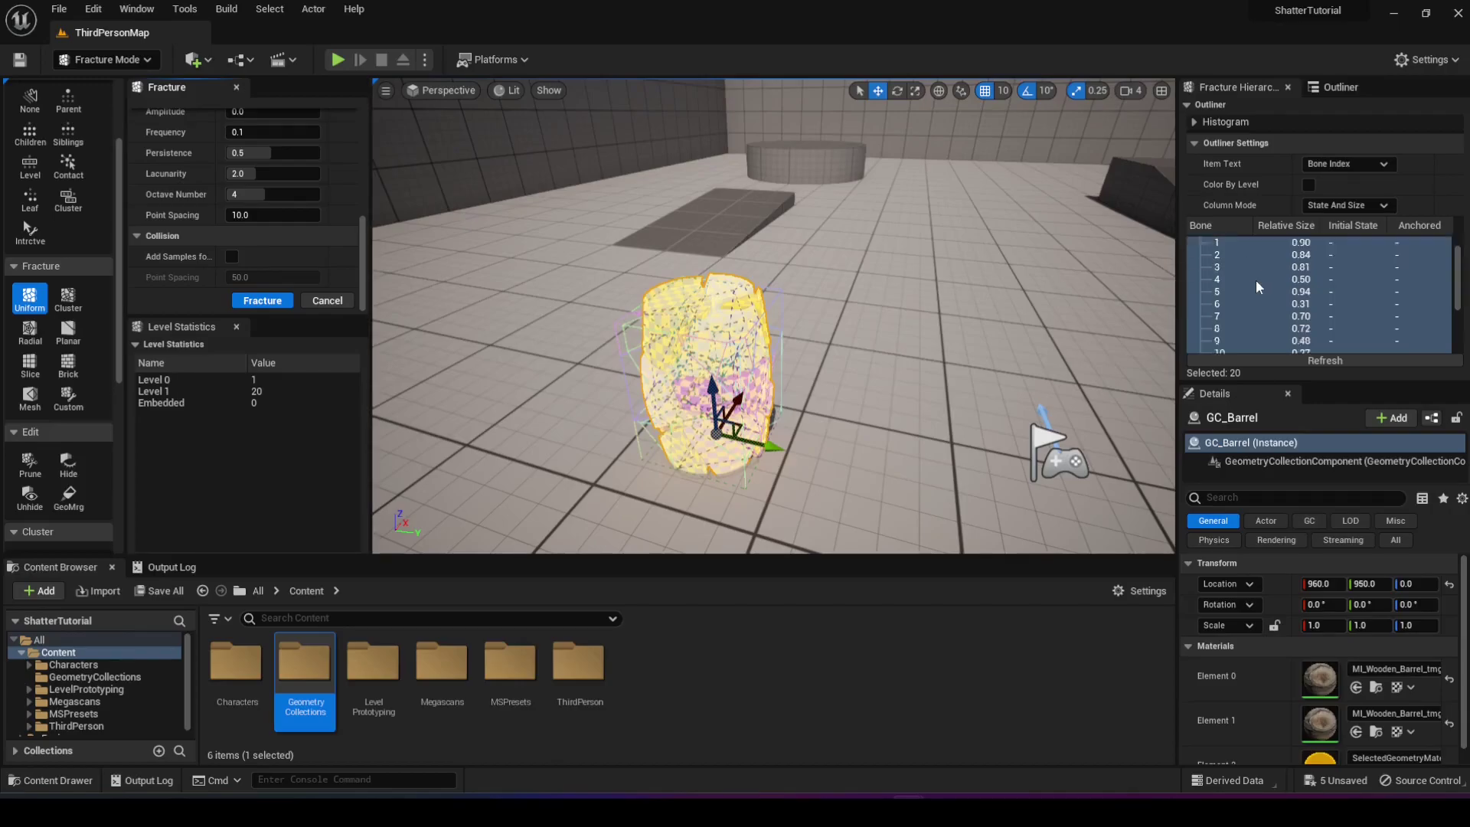
{"action": "scroll", "coordinate": [1256, 279], "scroll_direction": "up", "scroll_amount": 3}
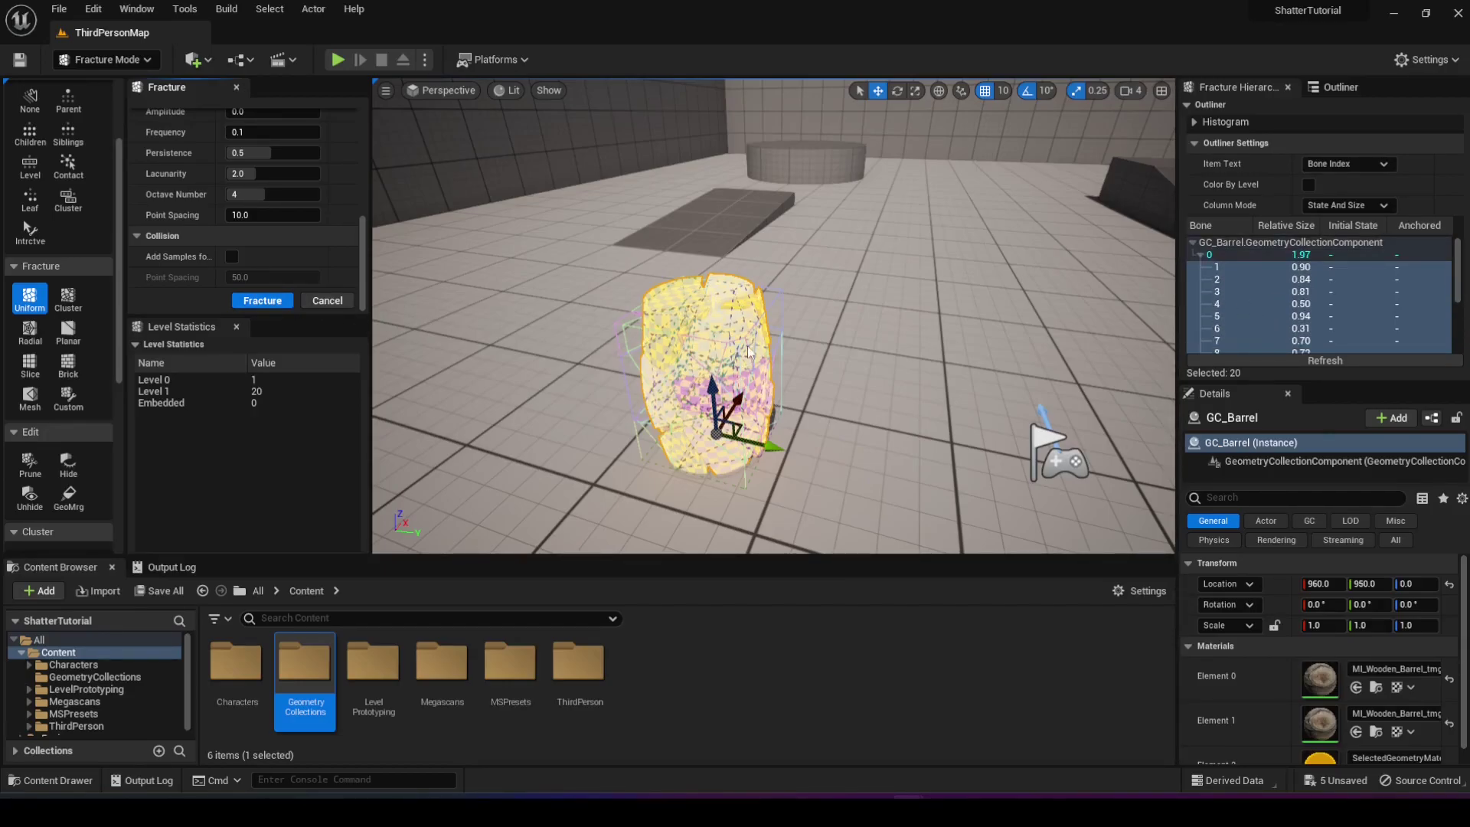
- Fracture the selected barrel pieces again with the uniform Voronoi settings and look through the second-level pieces in the fracture hierarchy
{"action": "left_click", "coordinate": [280, 302]}
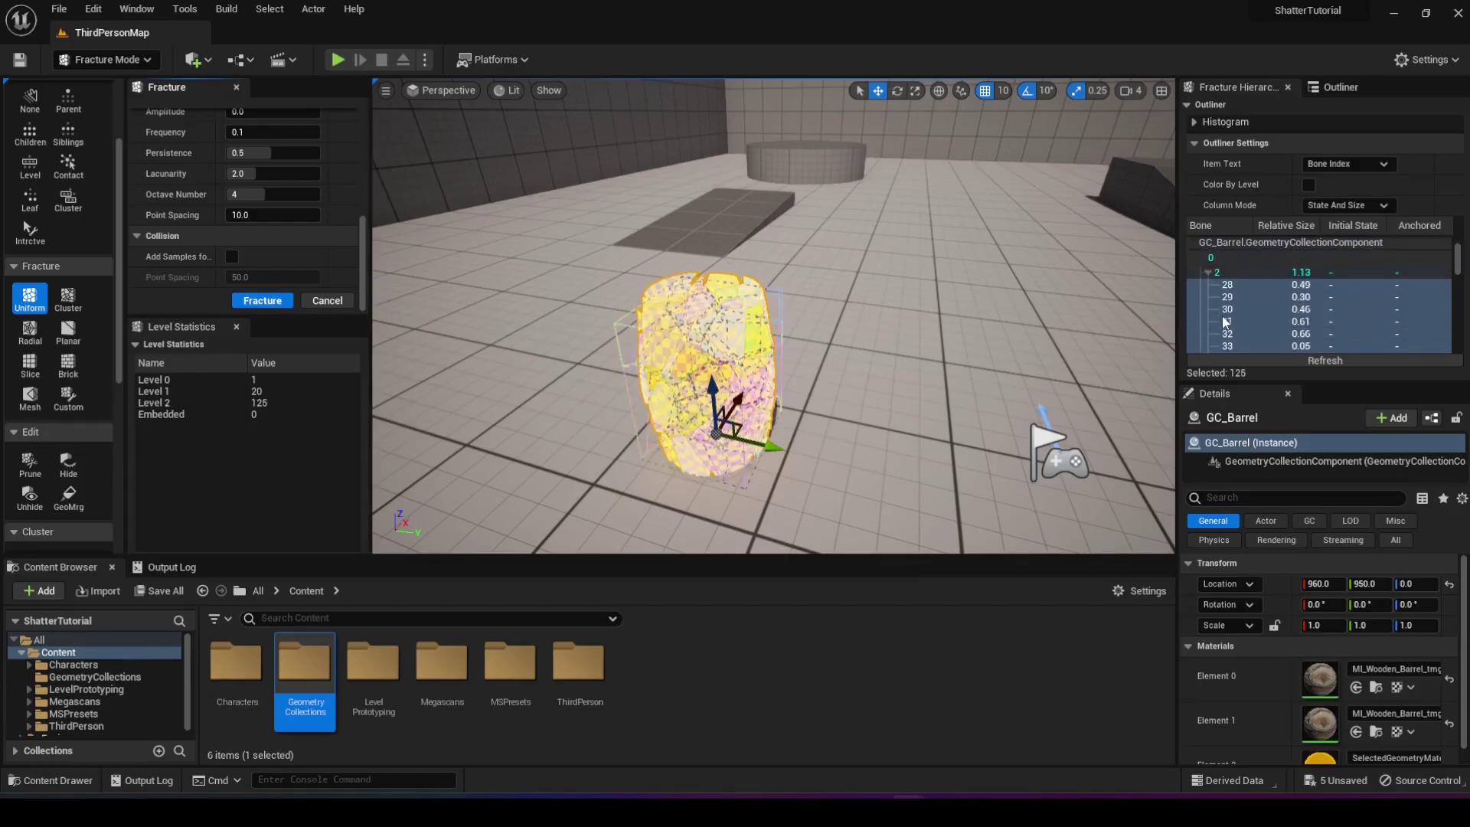
{"action": "scroll", "coordinate": [1224, 323], "scroll_direction": "down", "scroll_amount": 8}
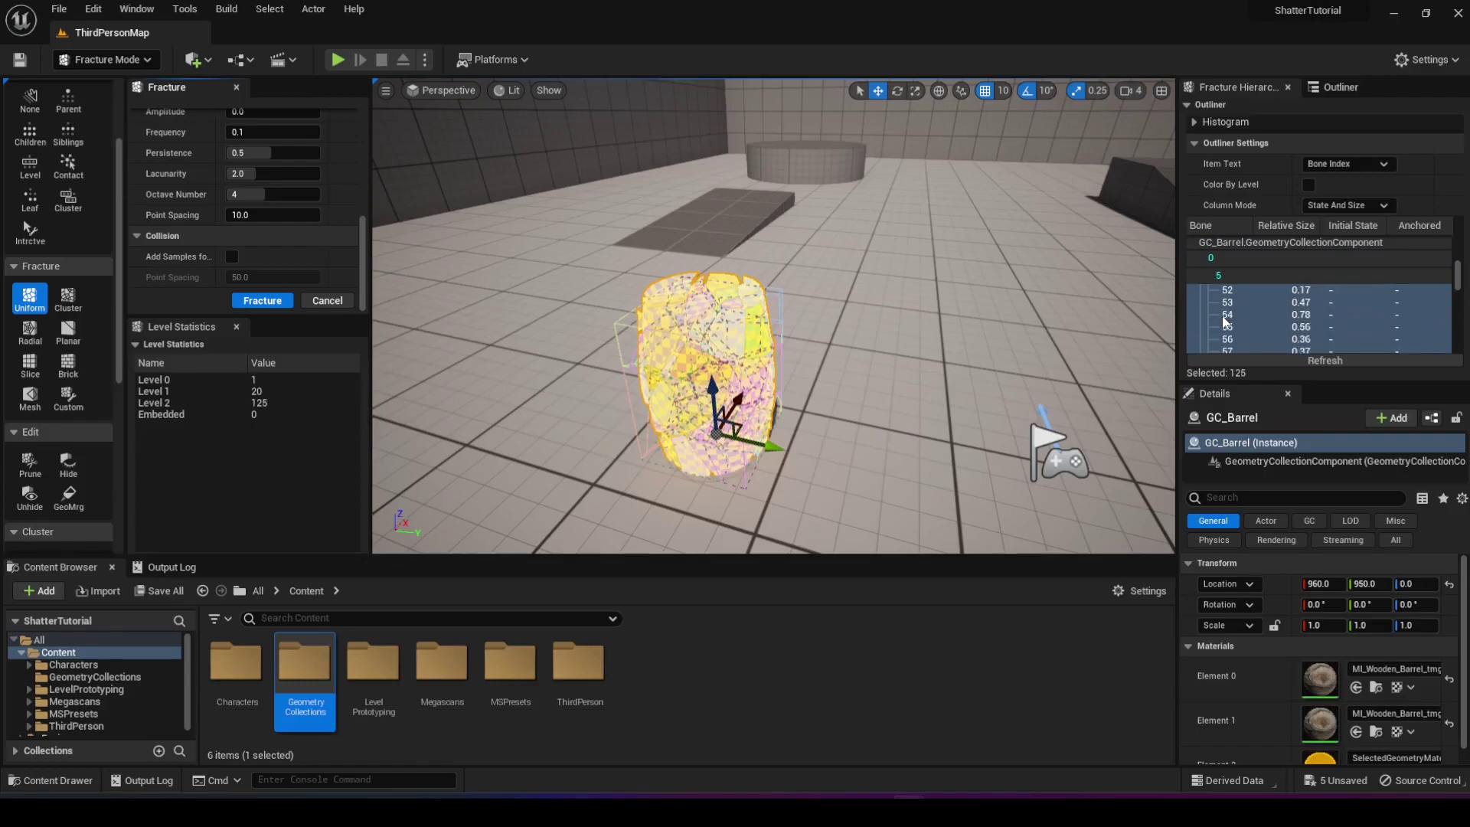
{"action": "scroll", "coordinate": [1224, 322], "scroll_direction": "up", "scroll_amount": 8}
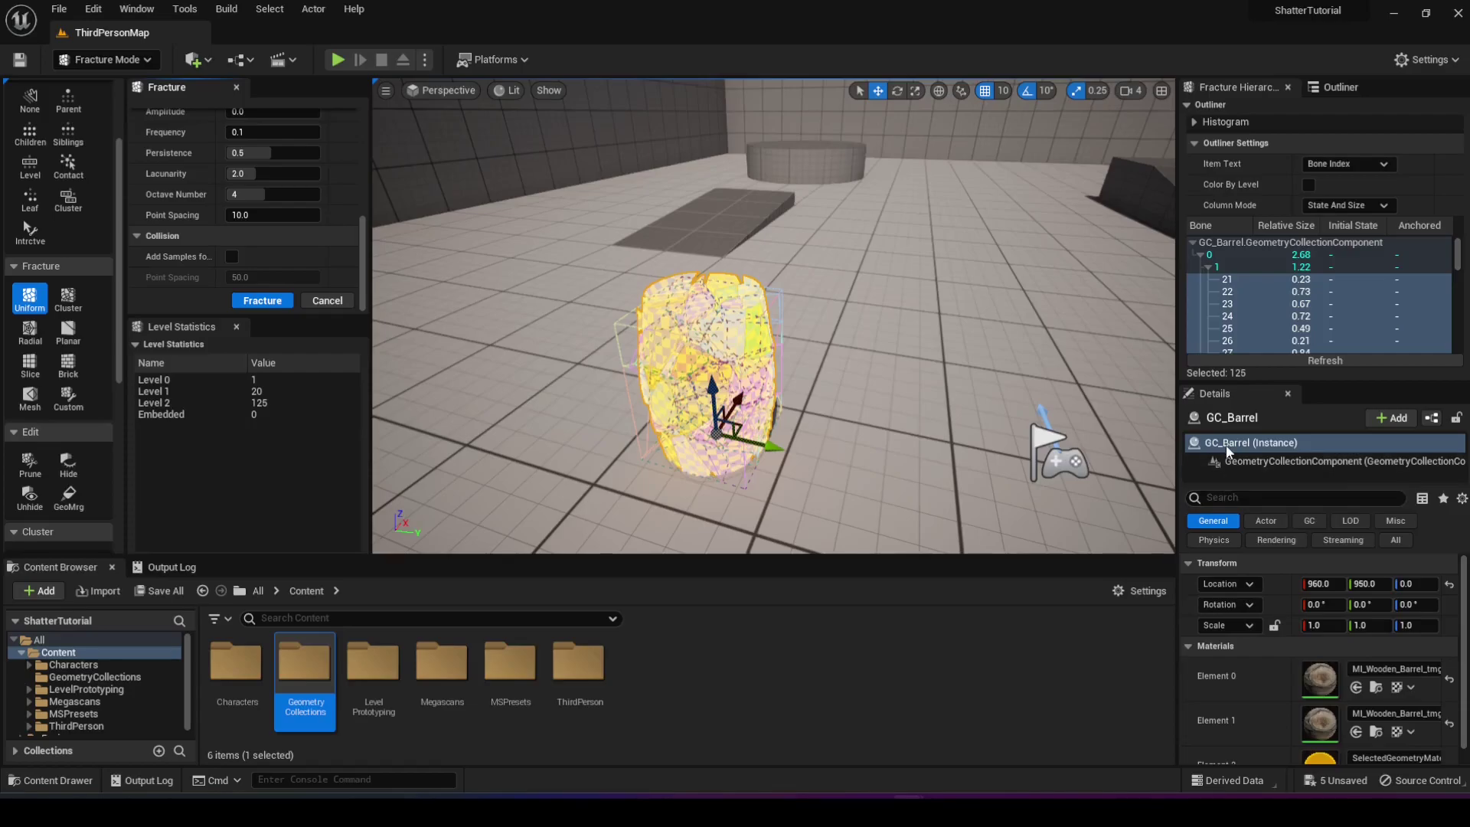
- Find the bone display option in the barrel's details and turn off Show Bone Colors, keeping the barrel selected
{"action": "left_click", "coordinate": [1221, 497]}
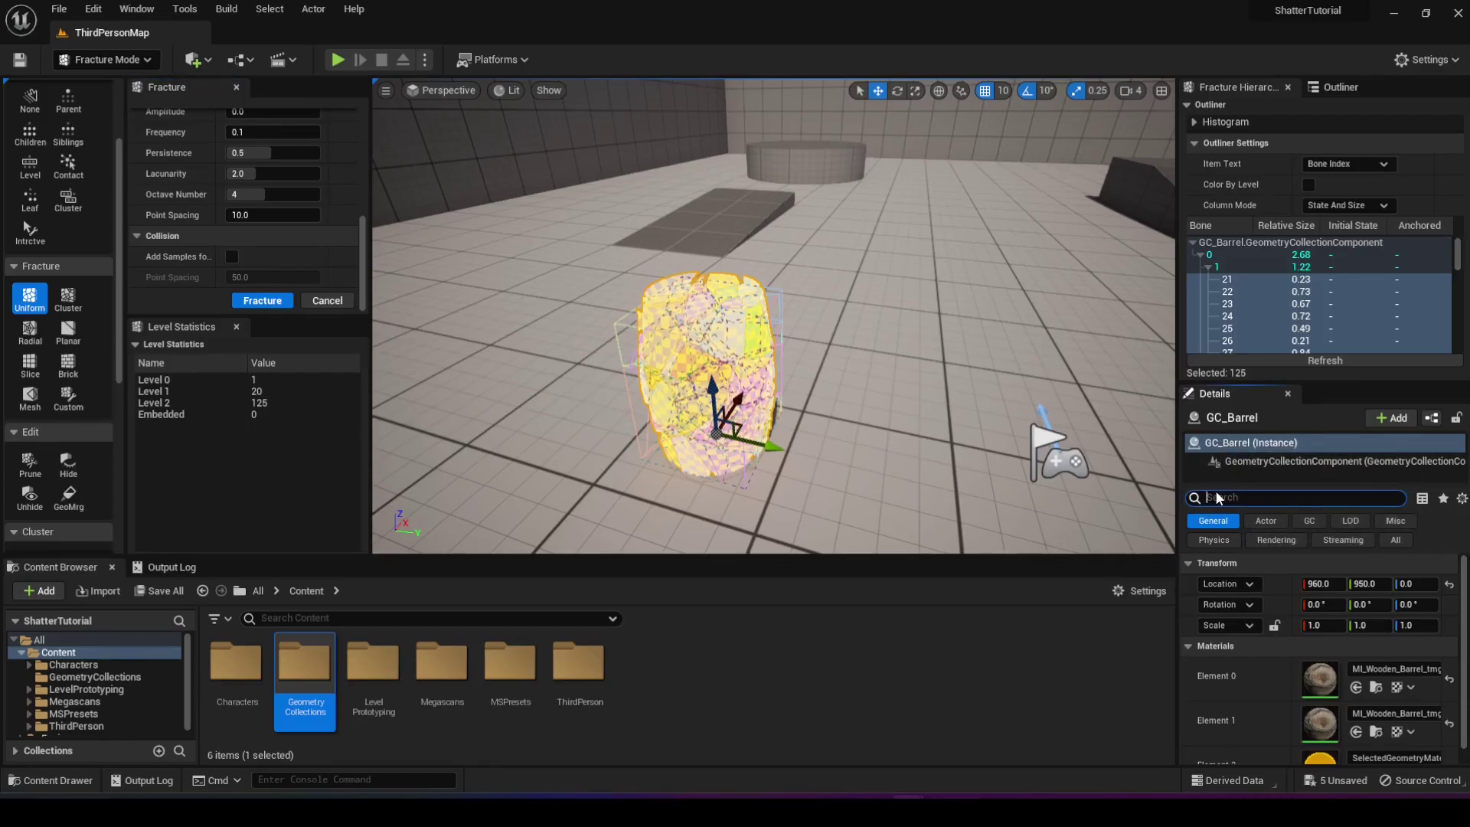
{"action": "type", "text": "bone"}
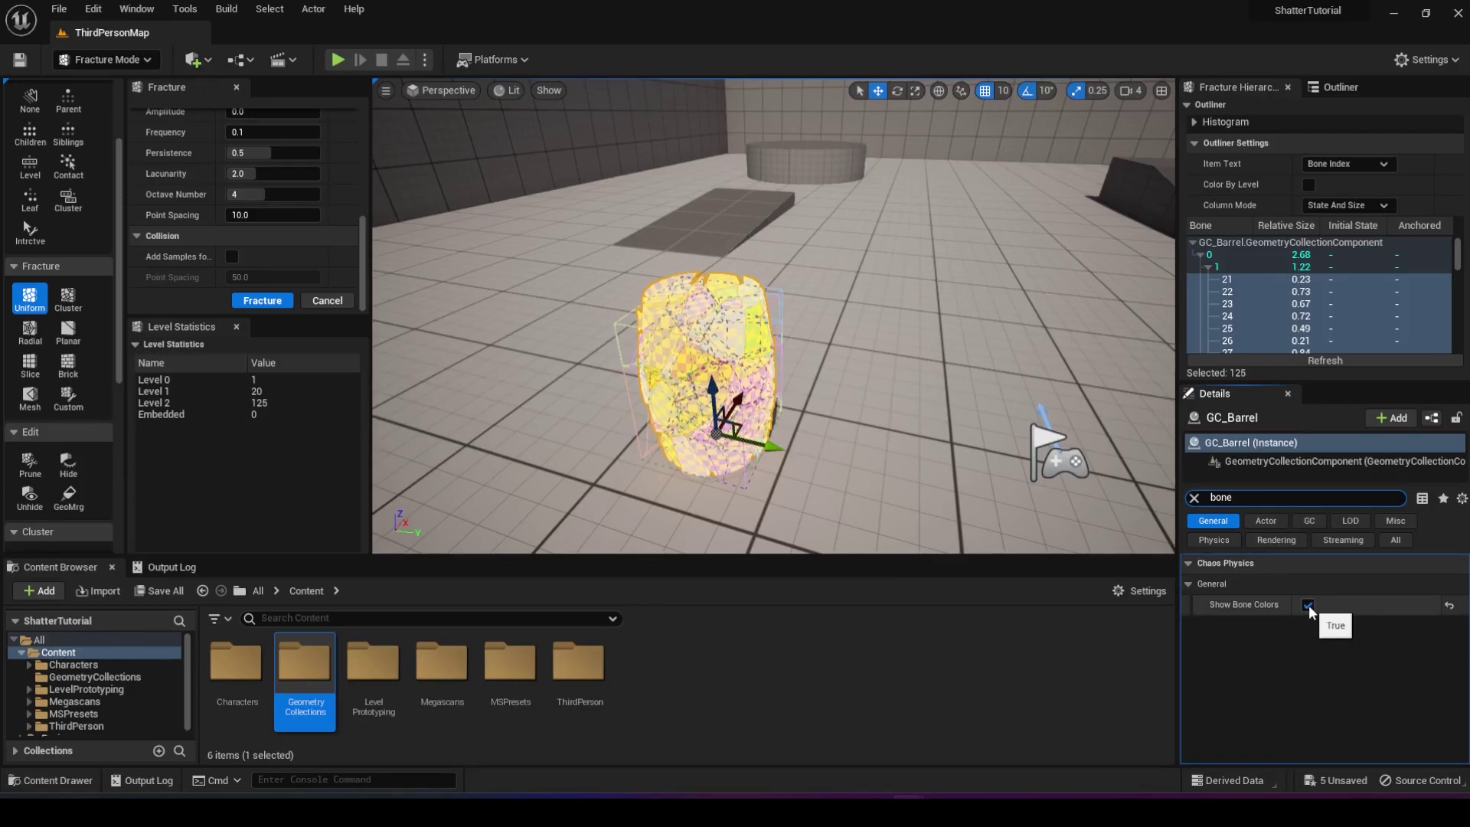
{"action": "left_click", "coordinate": [955, 327]}
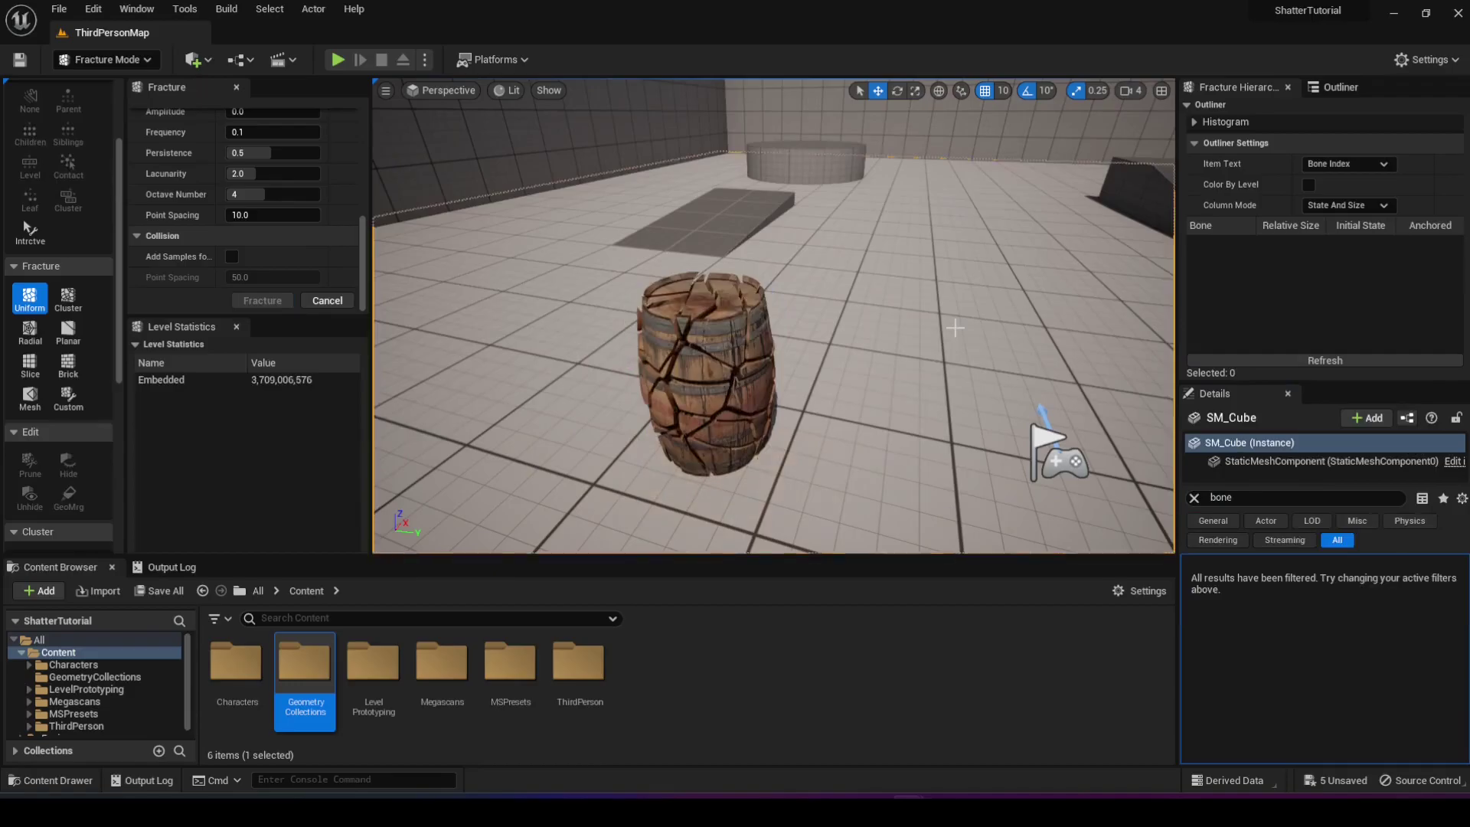
{"action": "left_click", "coordinate": [714, 337]}
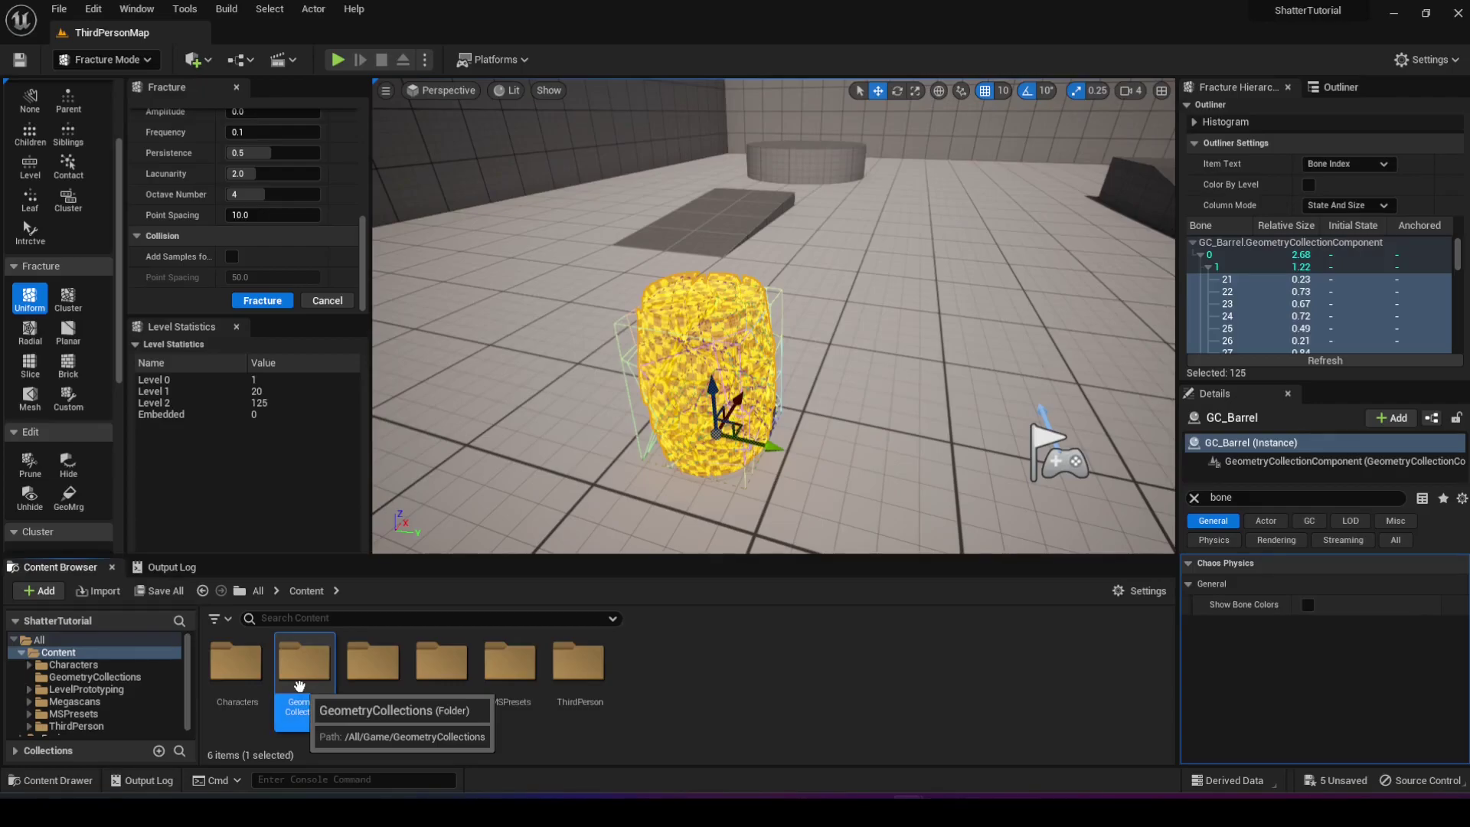
- Return to Selection Mode and open the GC_Barrel asset from the GeometryCollections folder for editing
{"action": "left_click", "coordinate": [107, 59]}
{"action": "left_click", "coordinate": [126, 91]}
{"action": "scroll", "coordinate": [374, 212], "scroll_direction": "down", "scroll_amount": 5}
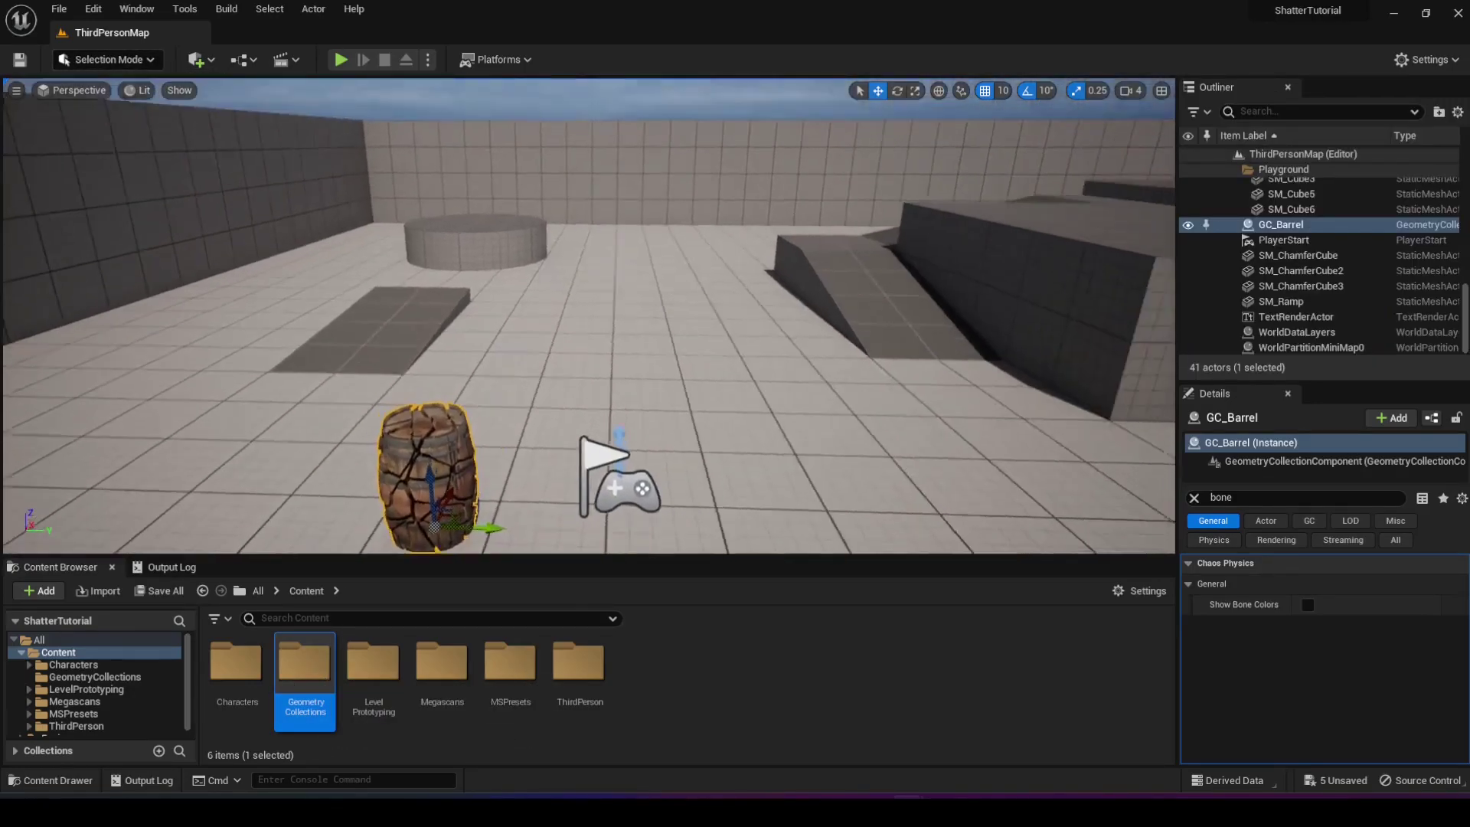
{"action": "scroll", "coordinate": [375, 212], "scroll_direction": "down", "scroll_amount": 5}
{"action": "double_click", "coordinate": [304, 663]}
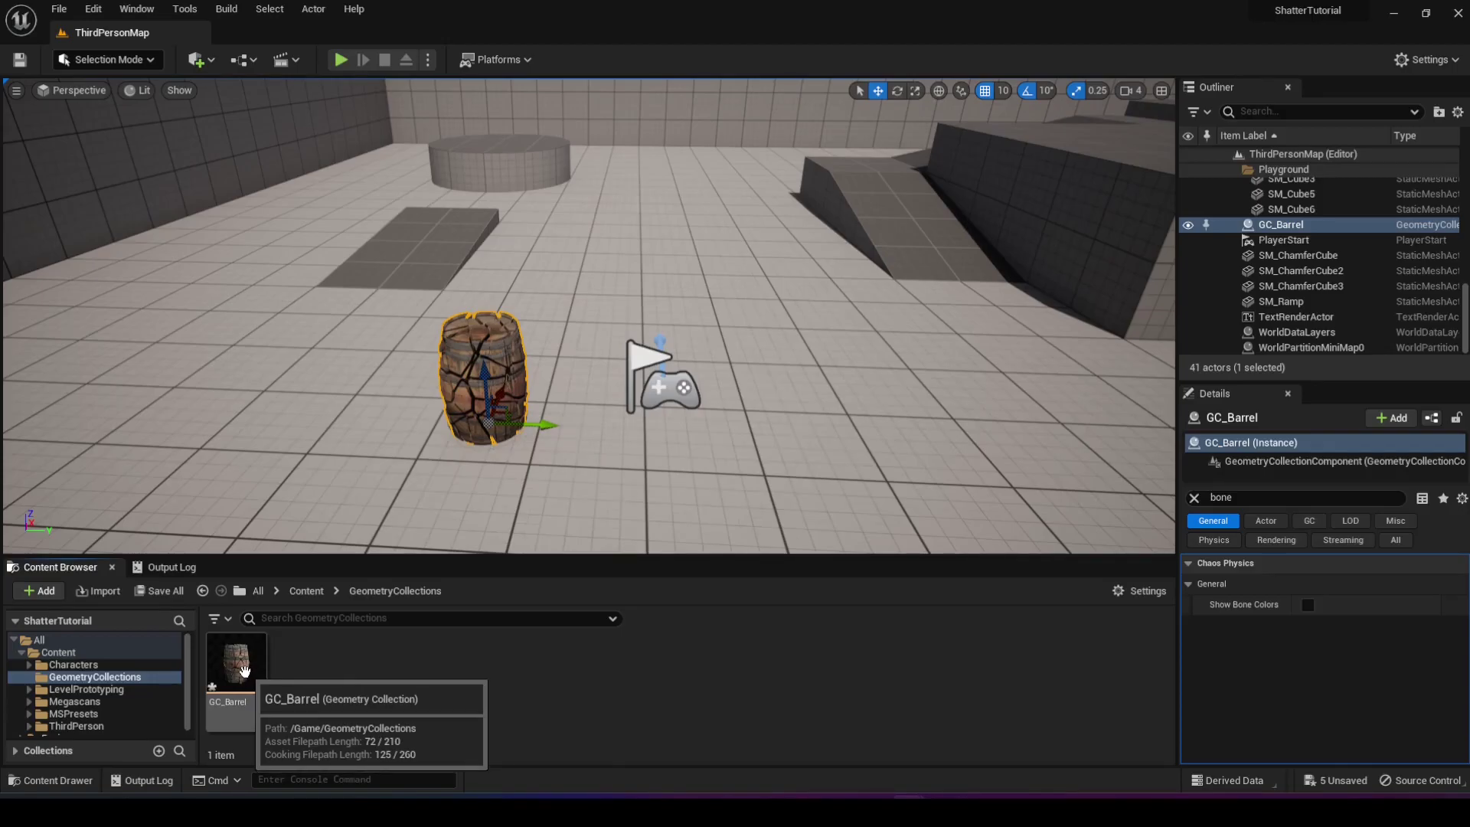
{"action": "left_click", "coordinate": [244, 670]}
{"action": "double_click", "coordinate": [244, 670]}
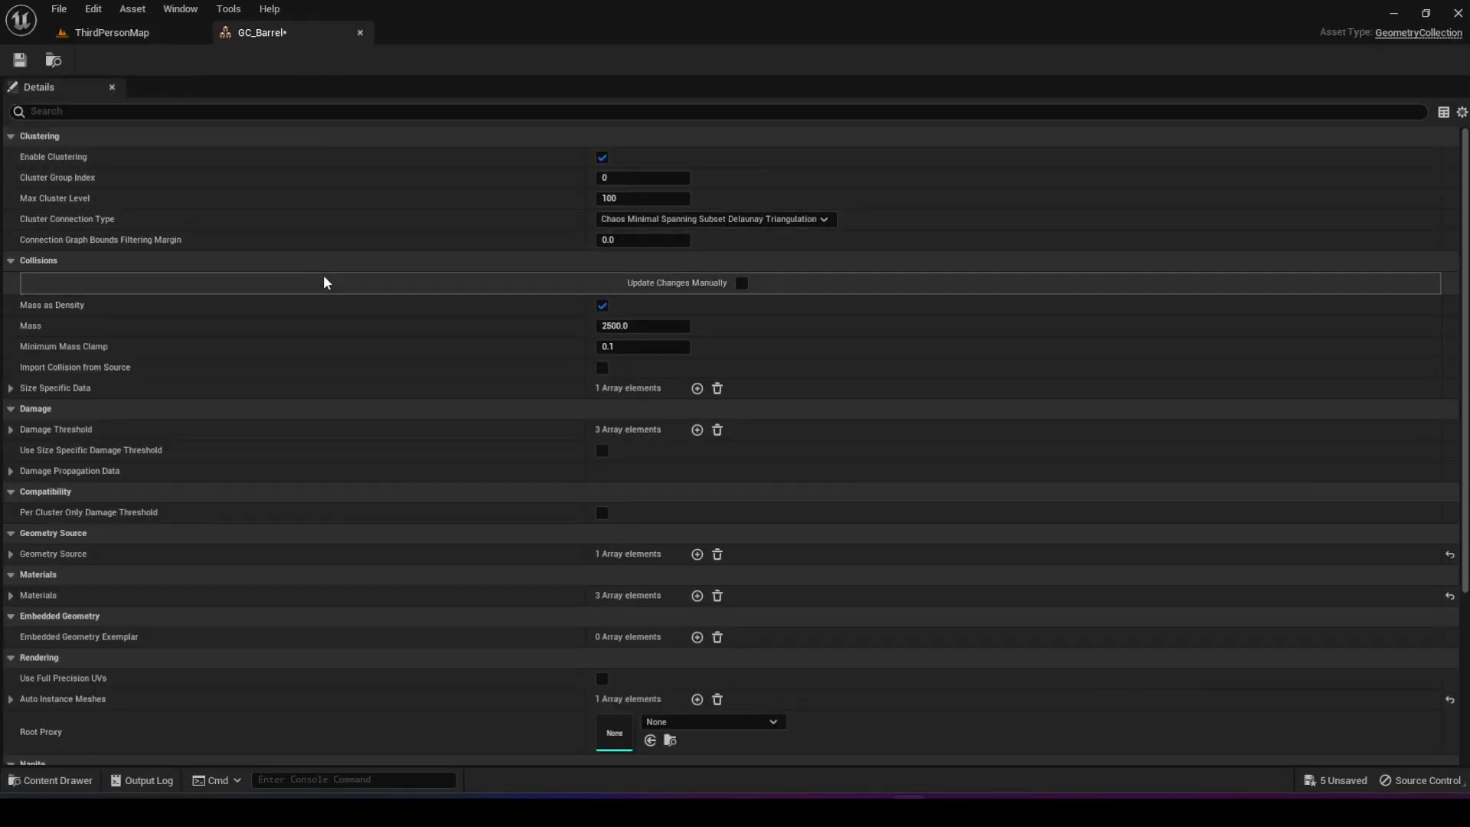
- Examine the barrel collection's mass and expand Damage Threshold to compare it with the thresholds at indices 0, 1 and 2
{"action": "scroll", "coordinate": [320, 284], "scroll_direction": "down", "scroll_amount": 1}
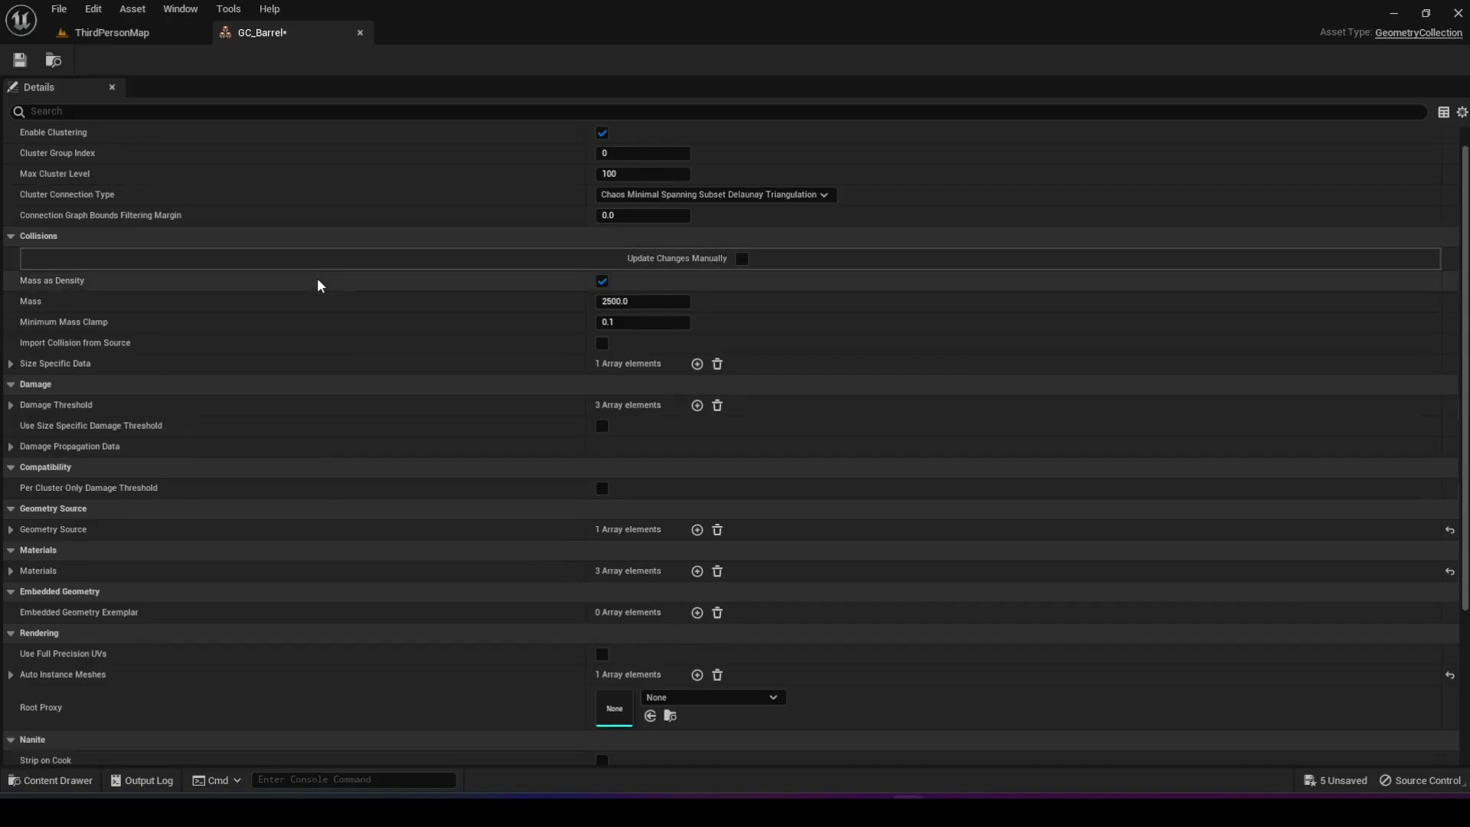
{"action": "scroll", "coordinate": [320, 286], "scroll_direction": "up", "scroll_amount": 1}
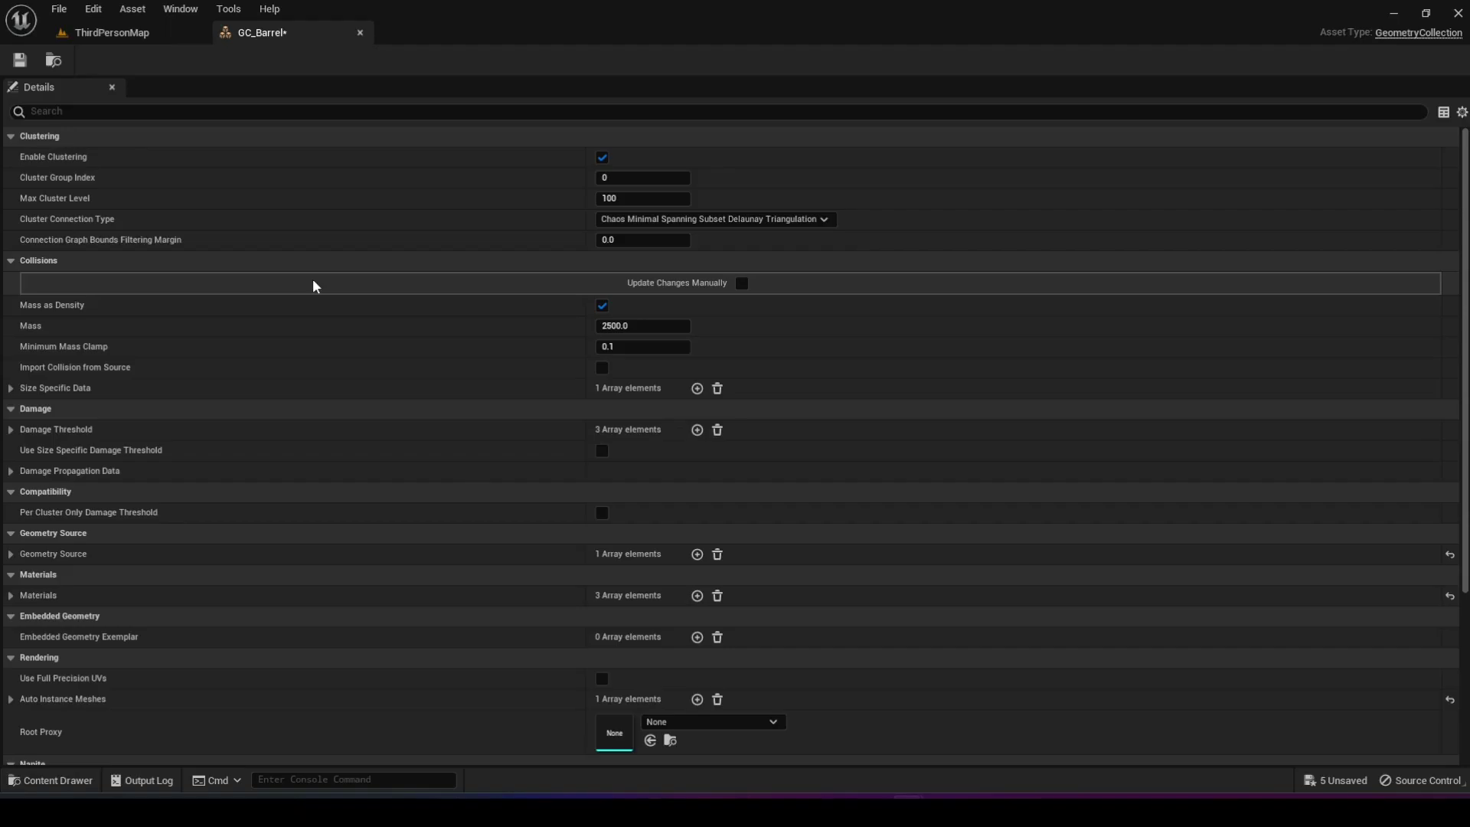
{"action": "left_click", "coordinate": [620, 324]}
{"action": "left_click", "coordinate": [620, 326]}
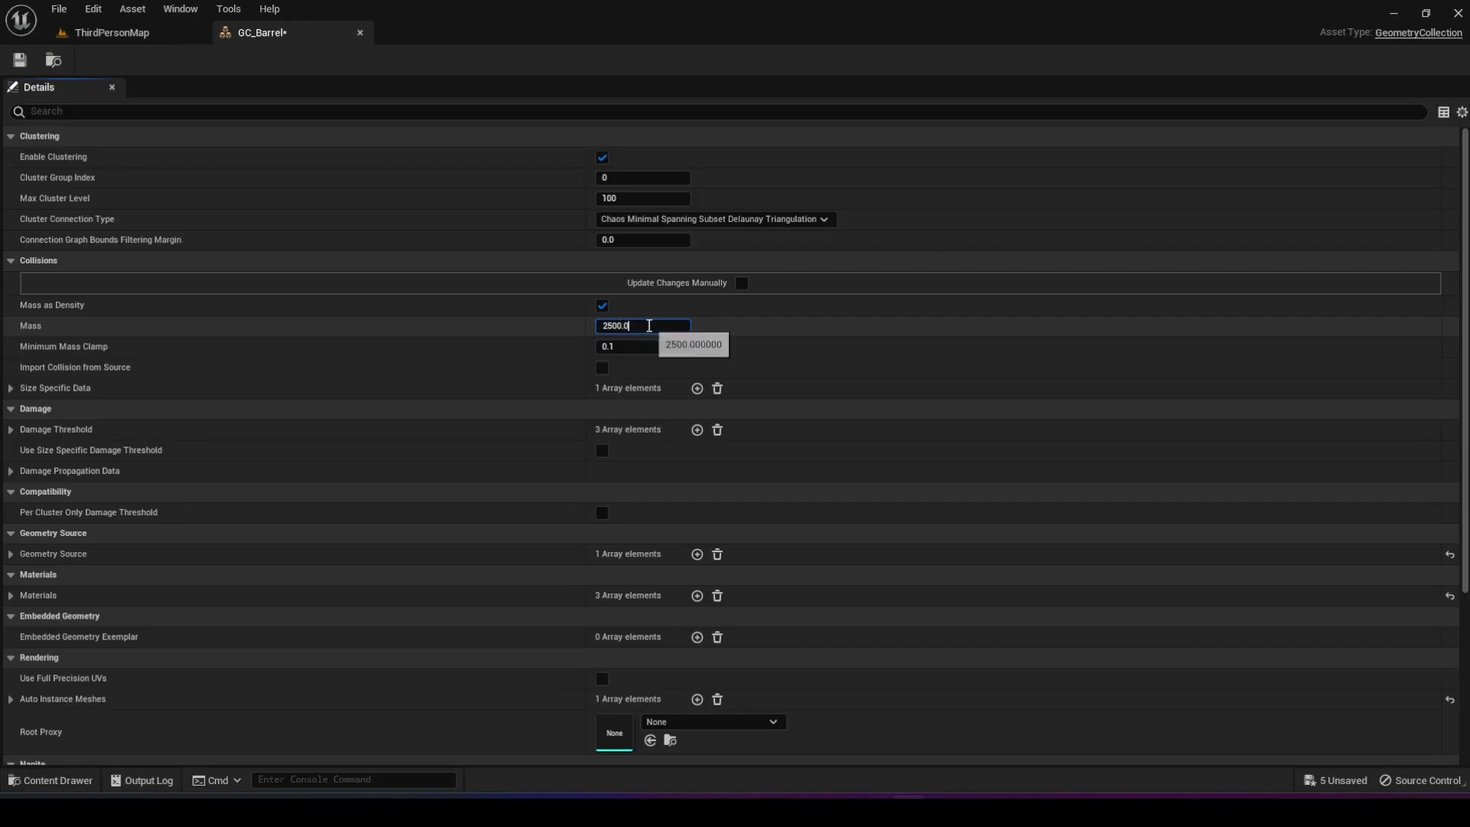
{"action": "double_click", "coordinate": [648, 326]}
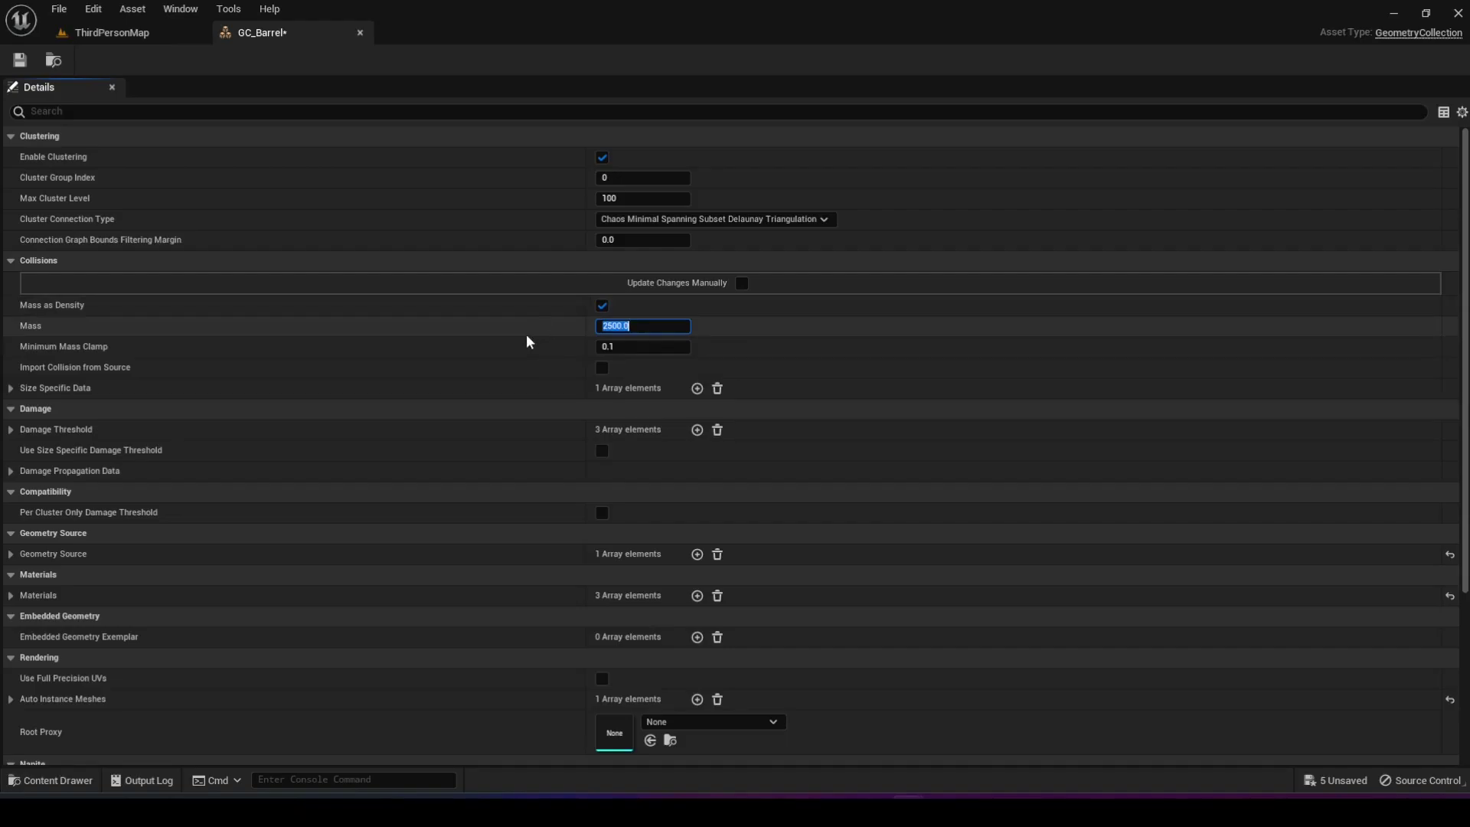
{"action": "left_click", "coordinate": [11, 430]}
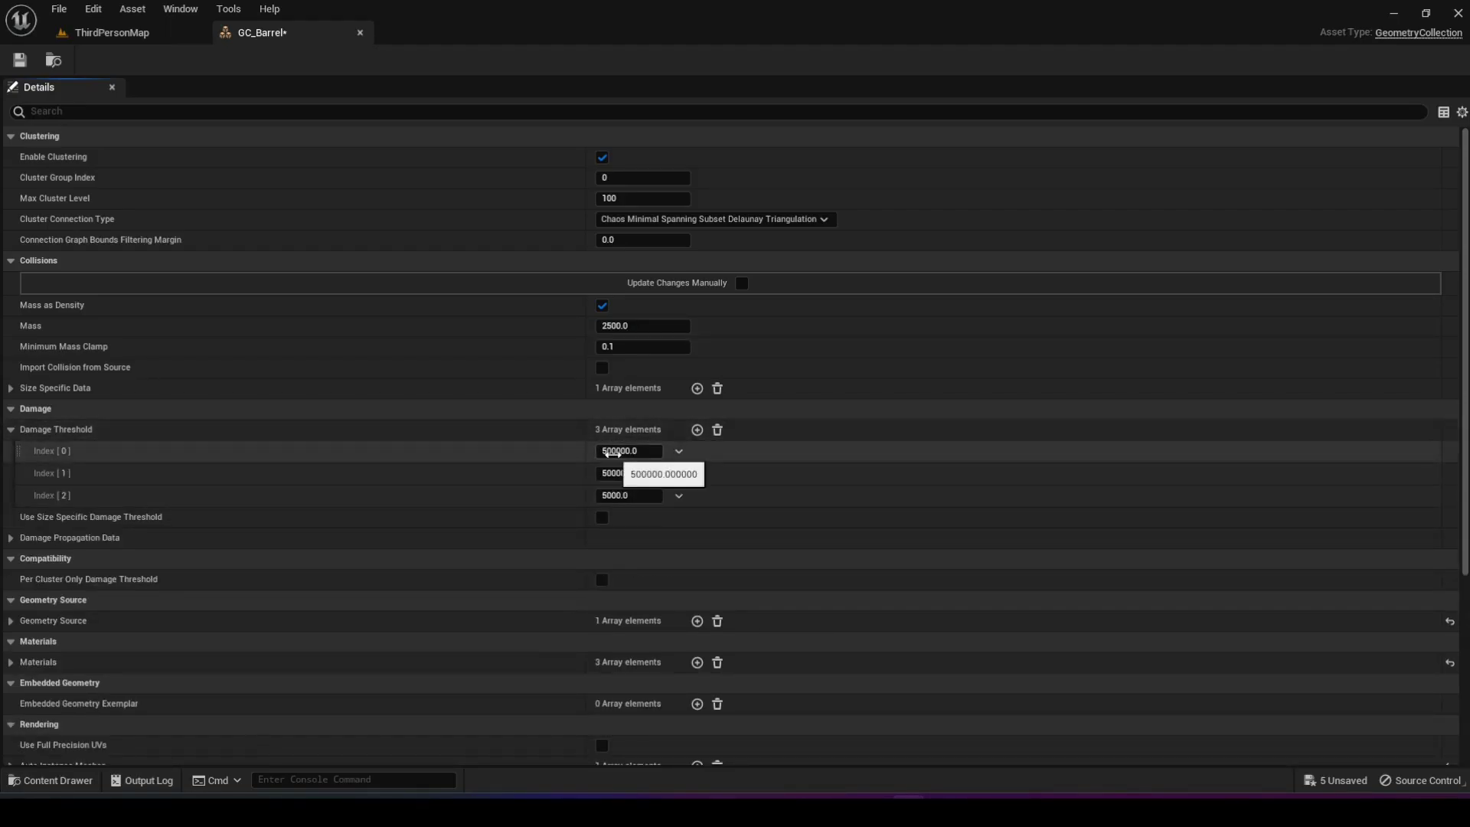
{"action": "left_click", "coordinate": [614, 452]}
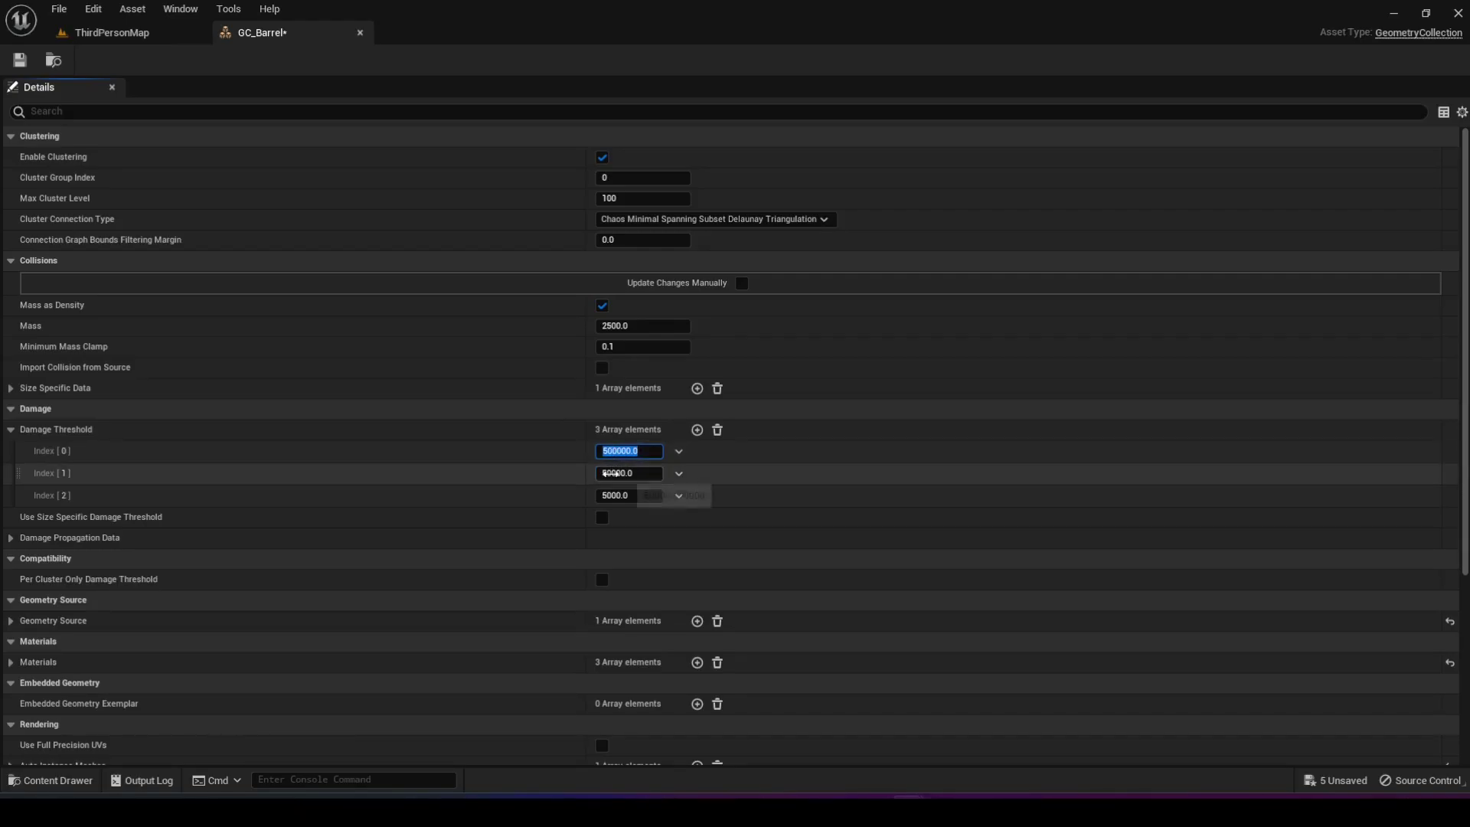
{"action": "left_click", "coordinate": [614, 474]}
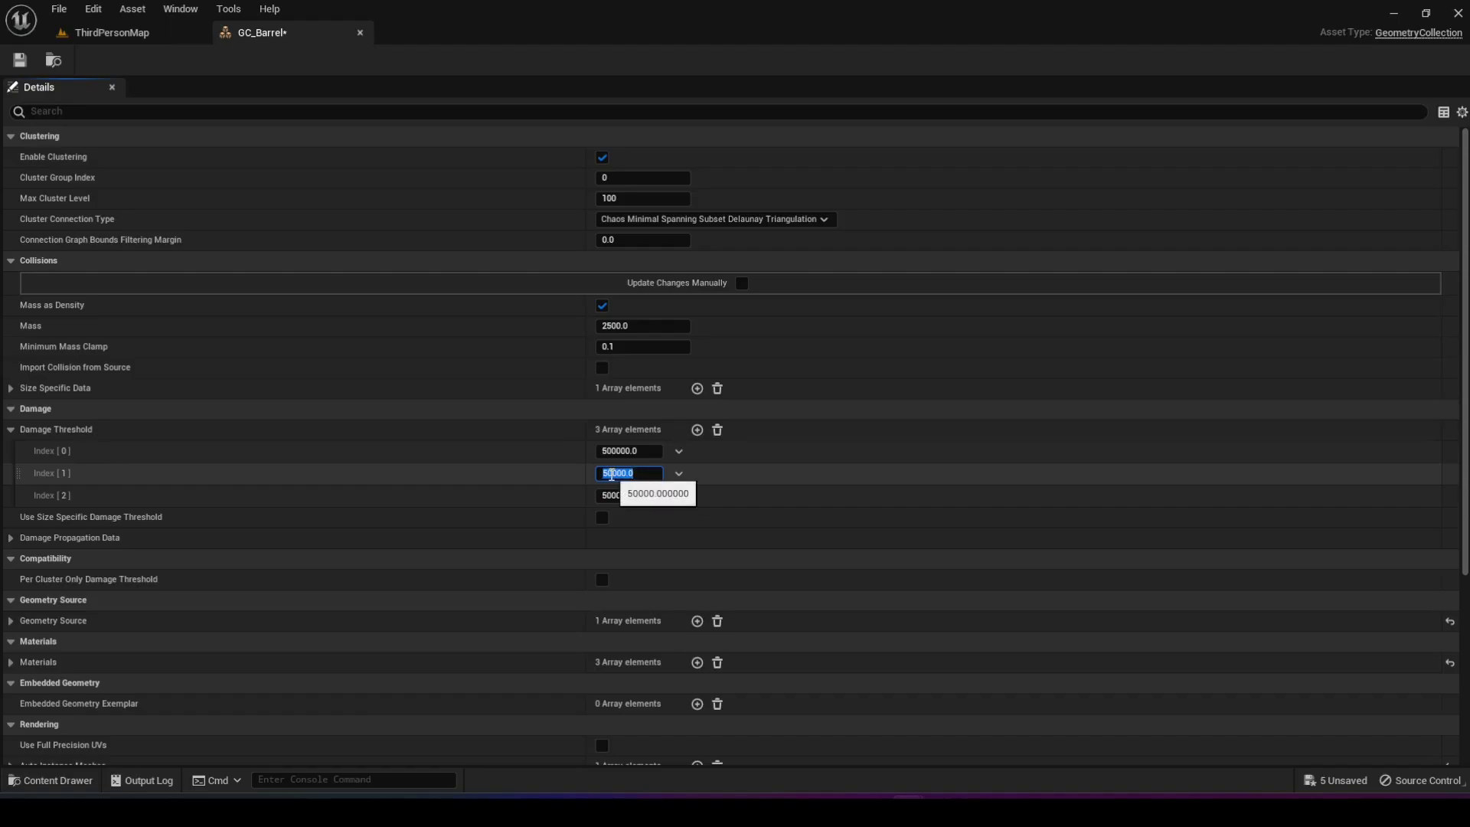
{"action": "left_click", "coordinate": [647, 497]}
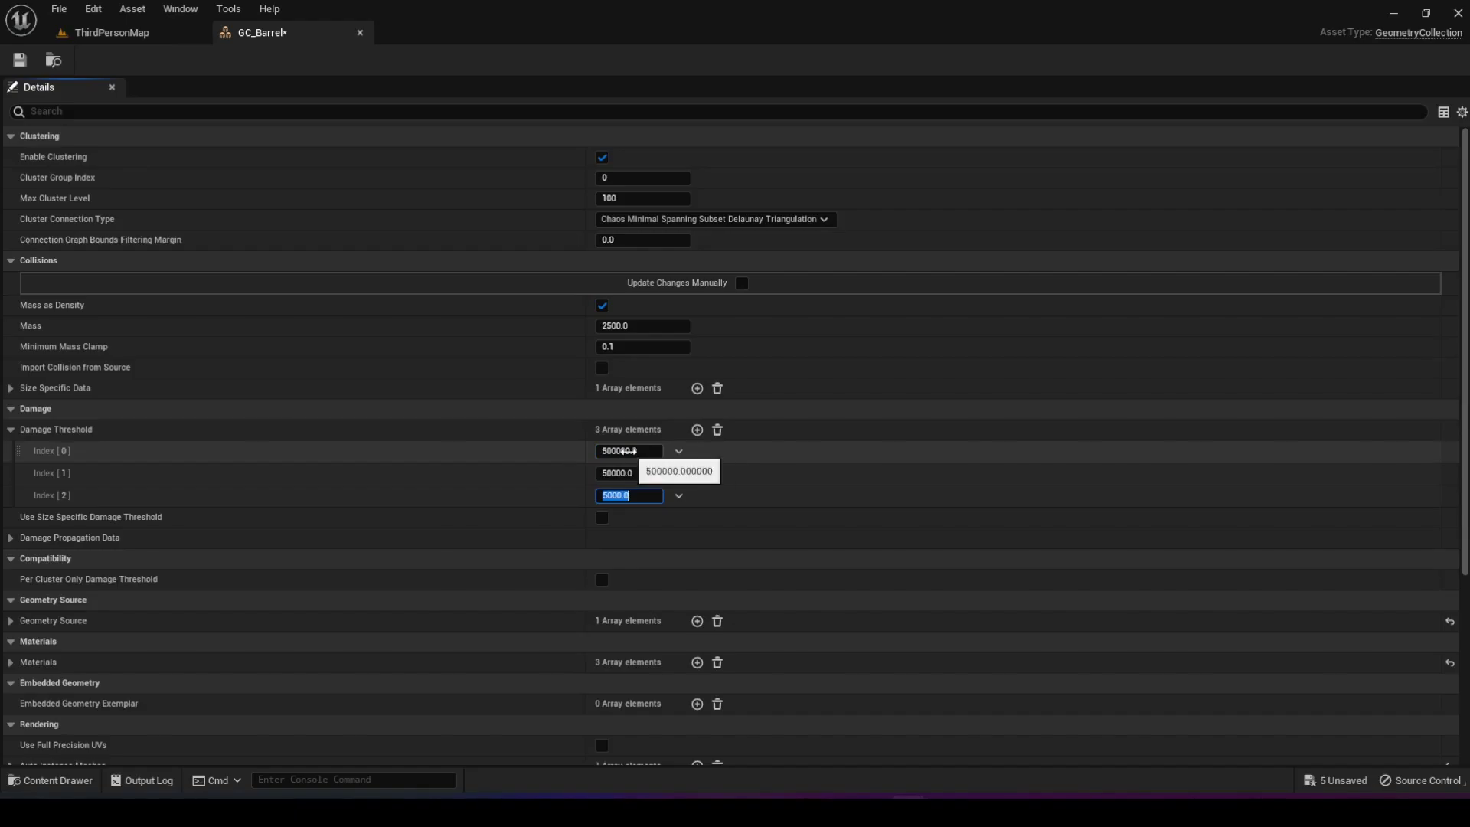
{"action": "left_click", "coordinate": [629, 451]}
{"action": "left_click", "coordinate": [621, 451]}
{"action": "left_click", "coordinate": [629, 452]}
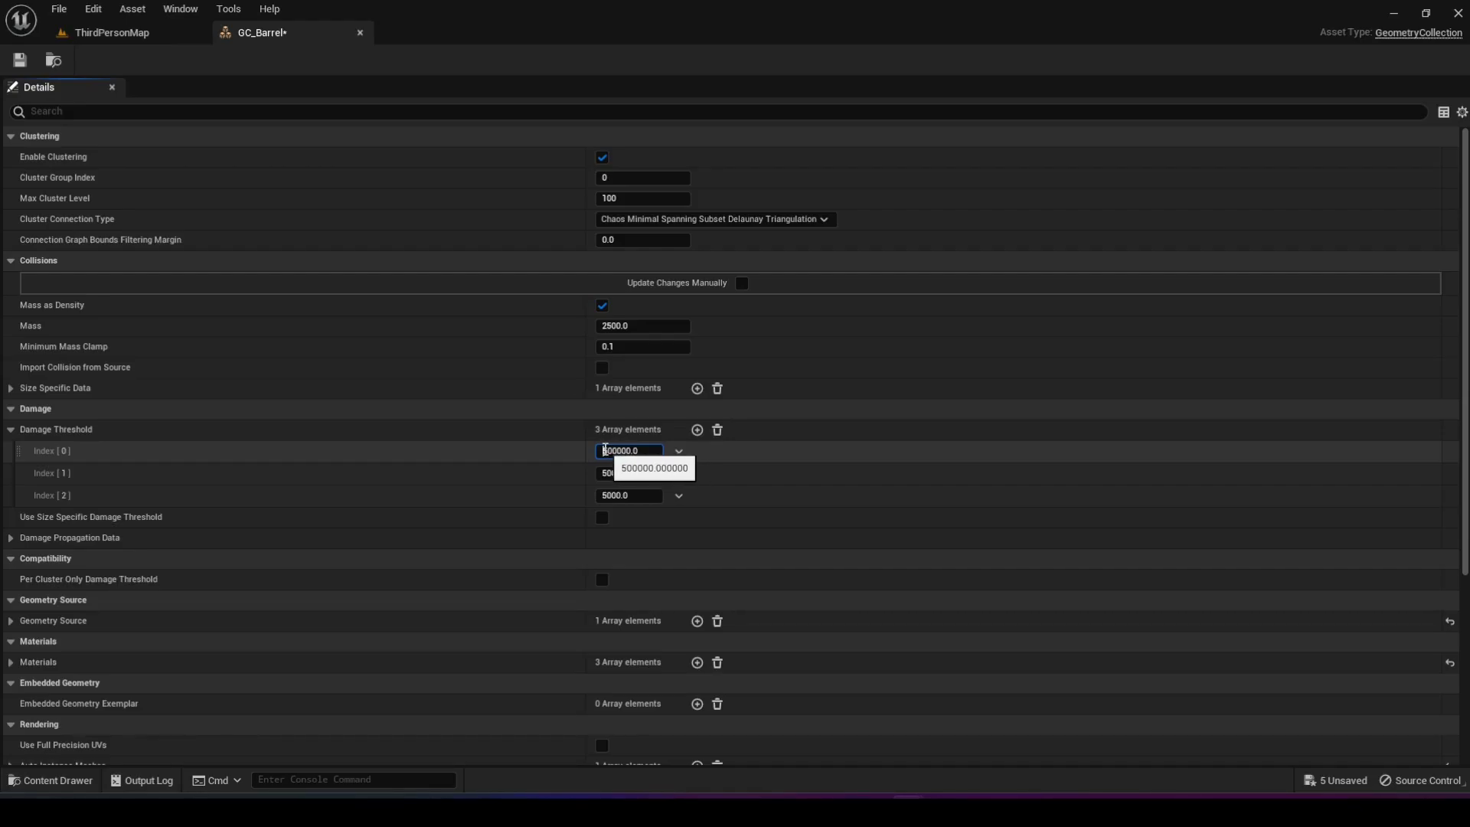
{"action": "left_click_drag", "start_coordinate": [607, 450], "coordinate": [638, 450]}
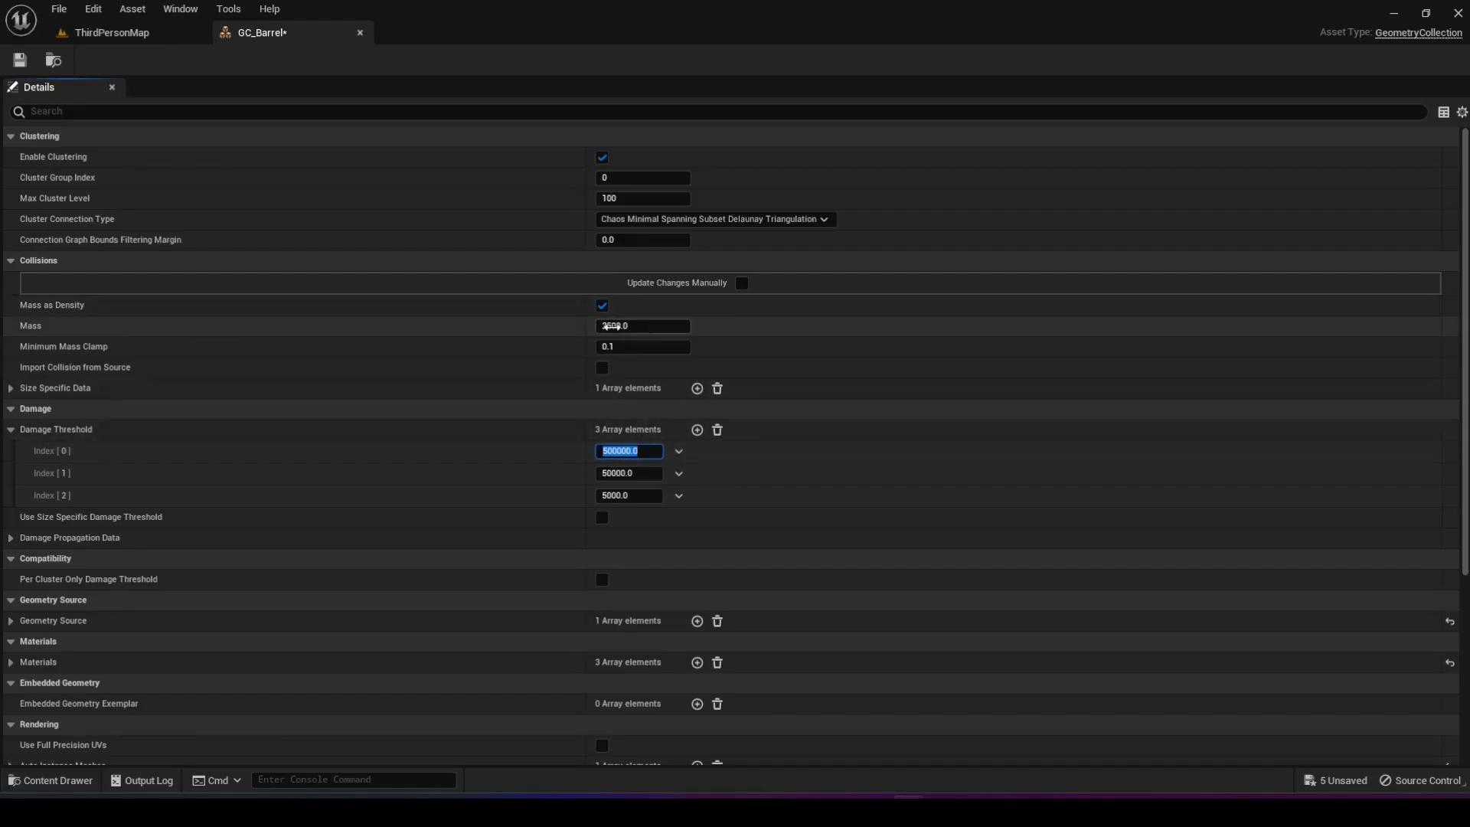
{"action": "left_click", "coordinate": [613, 328]}
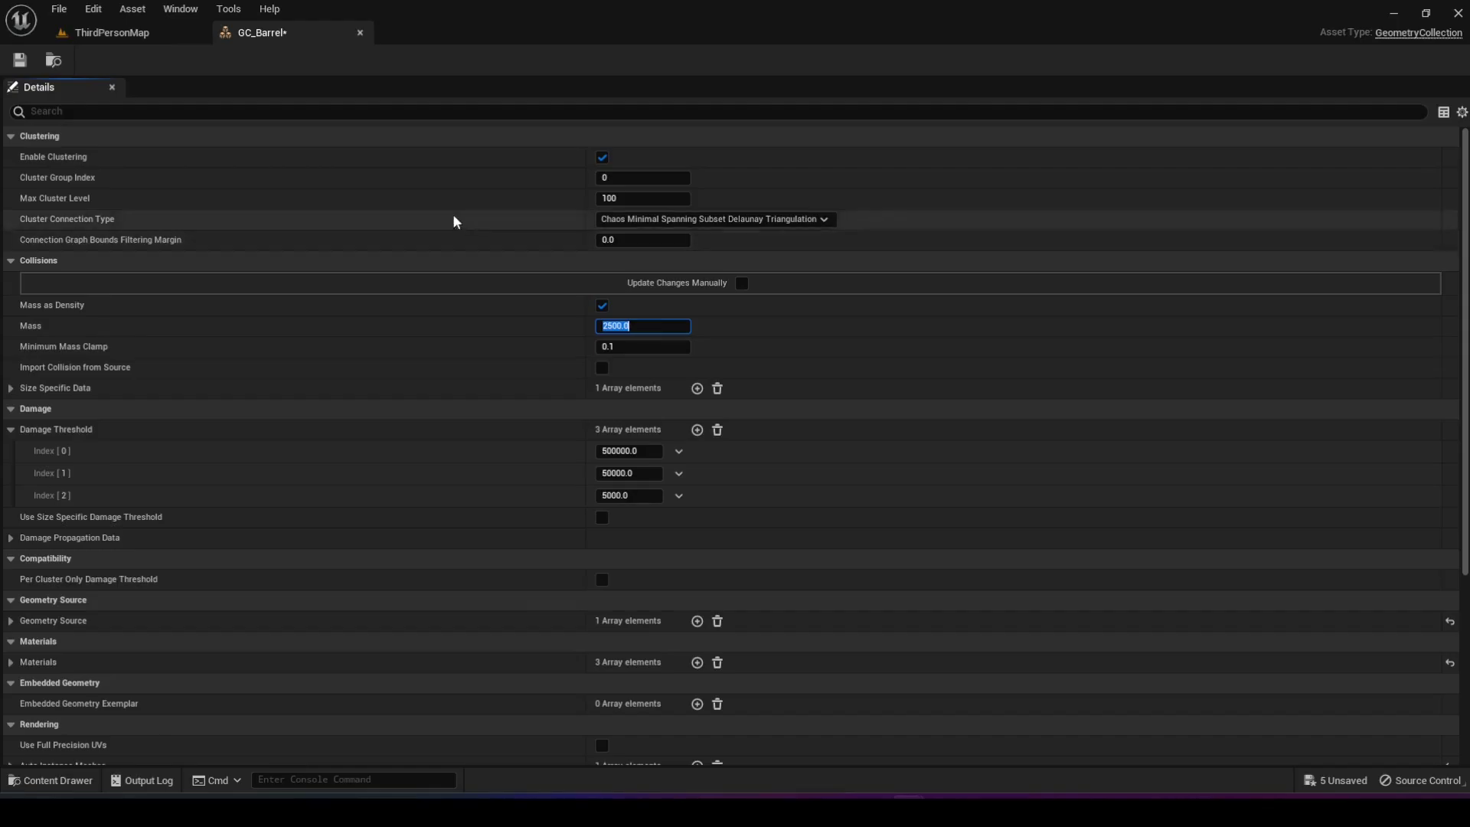
- Raise the barrel high above the floor in ThirdPersonMap and play the level to test how it lands
{"action": "left_click", "coordinate": [112, 32]}
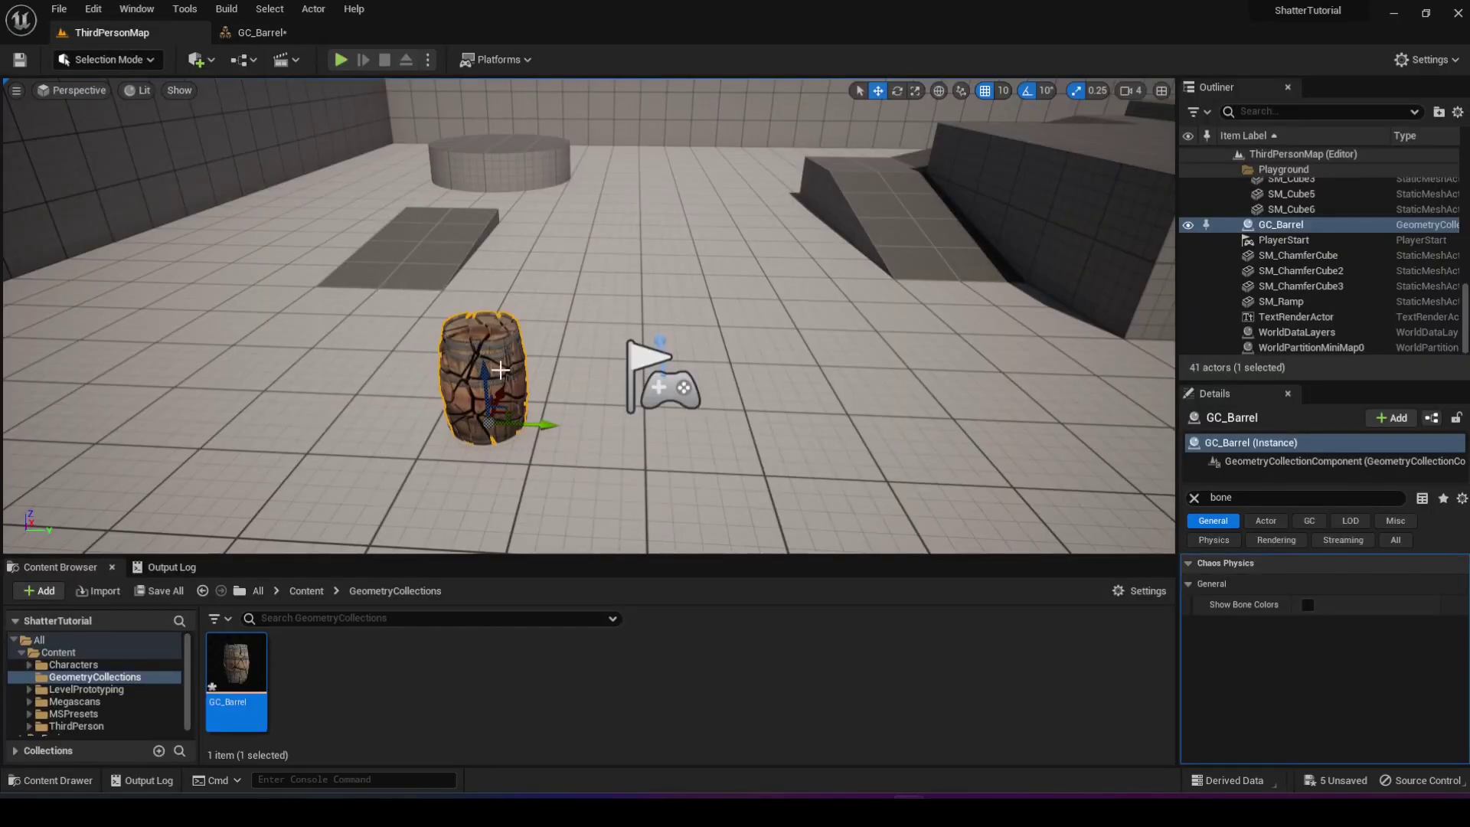
{"action": "left_click_drag", "start_coordinate": [485, 374], "coordinate": [462, 101]}
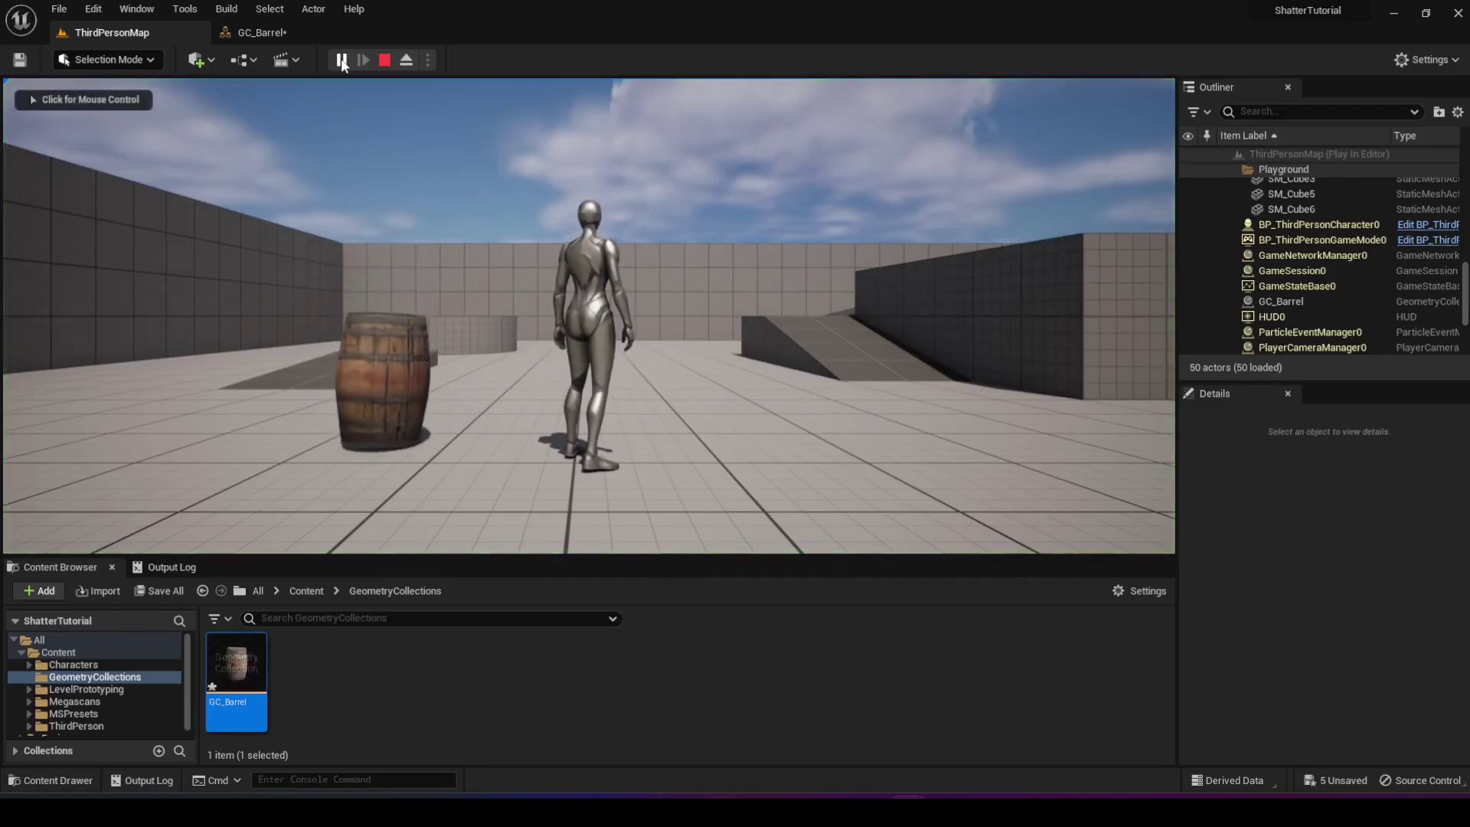
{"action": "left_click", "coordinate": [509, 228]}
{"action": "key", "text": "w"}
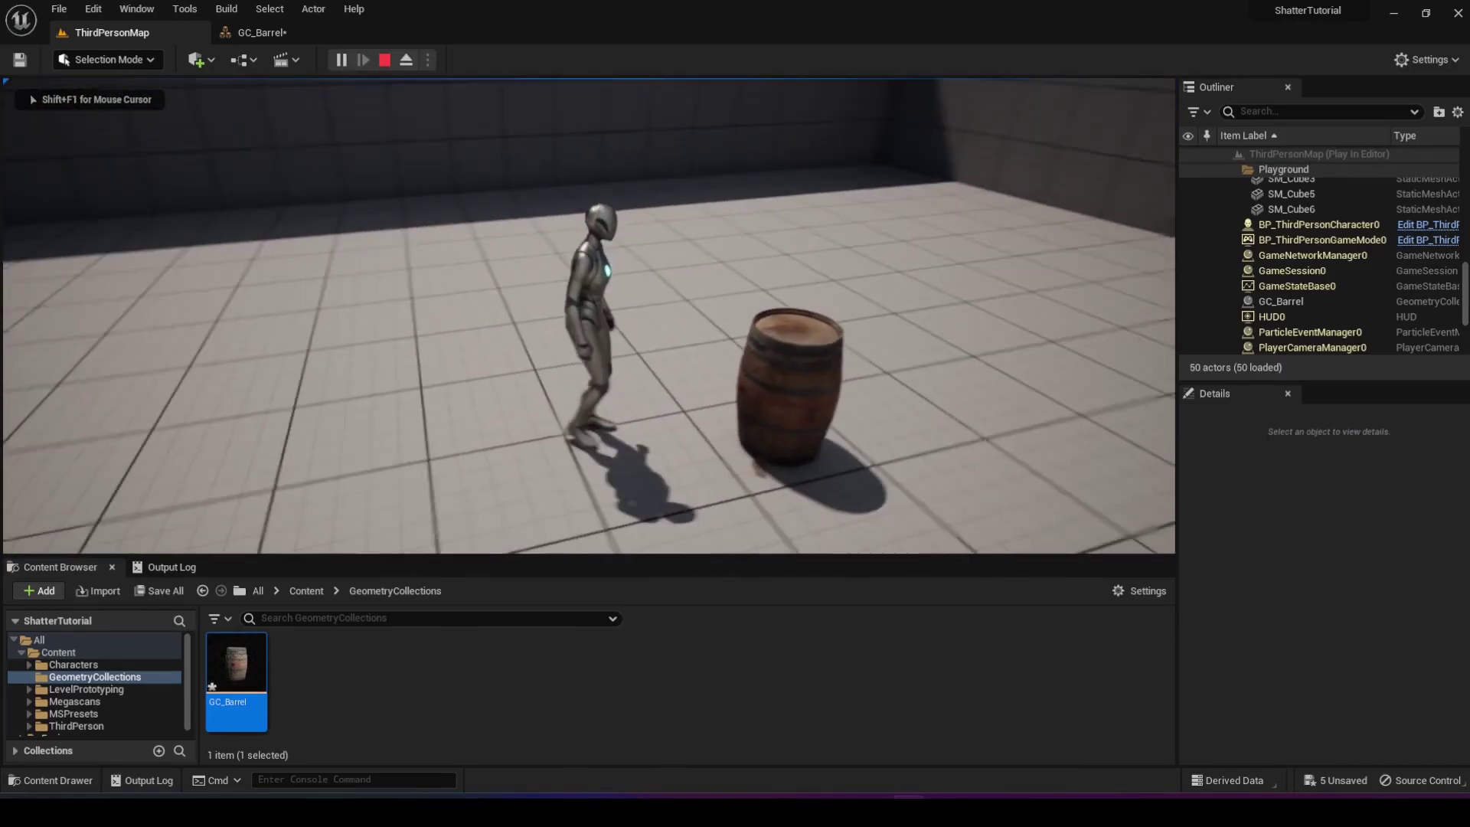
{"action": "key", "text": "w"}
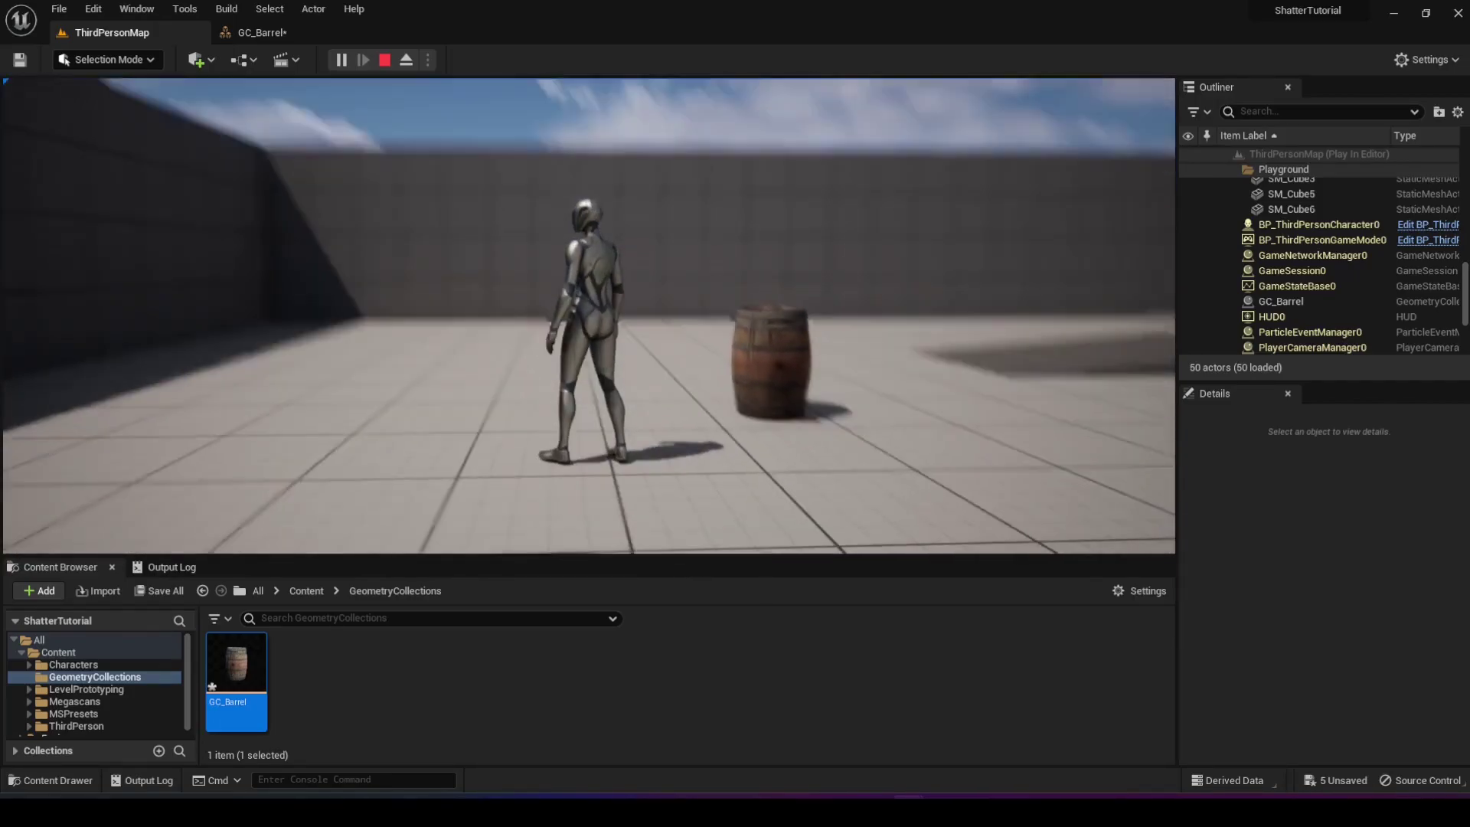
{"action": "key", "text": "Escape"}
- Set the GC_Barrel geometry collection's mass to 250000 and save the asset
{"action": "left_click", "coordinate": [262, 32]}
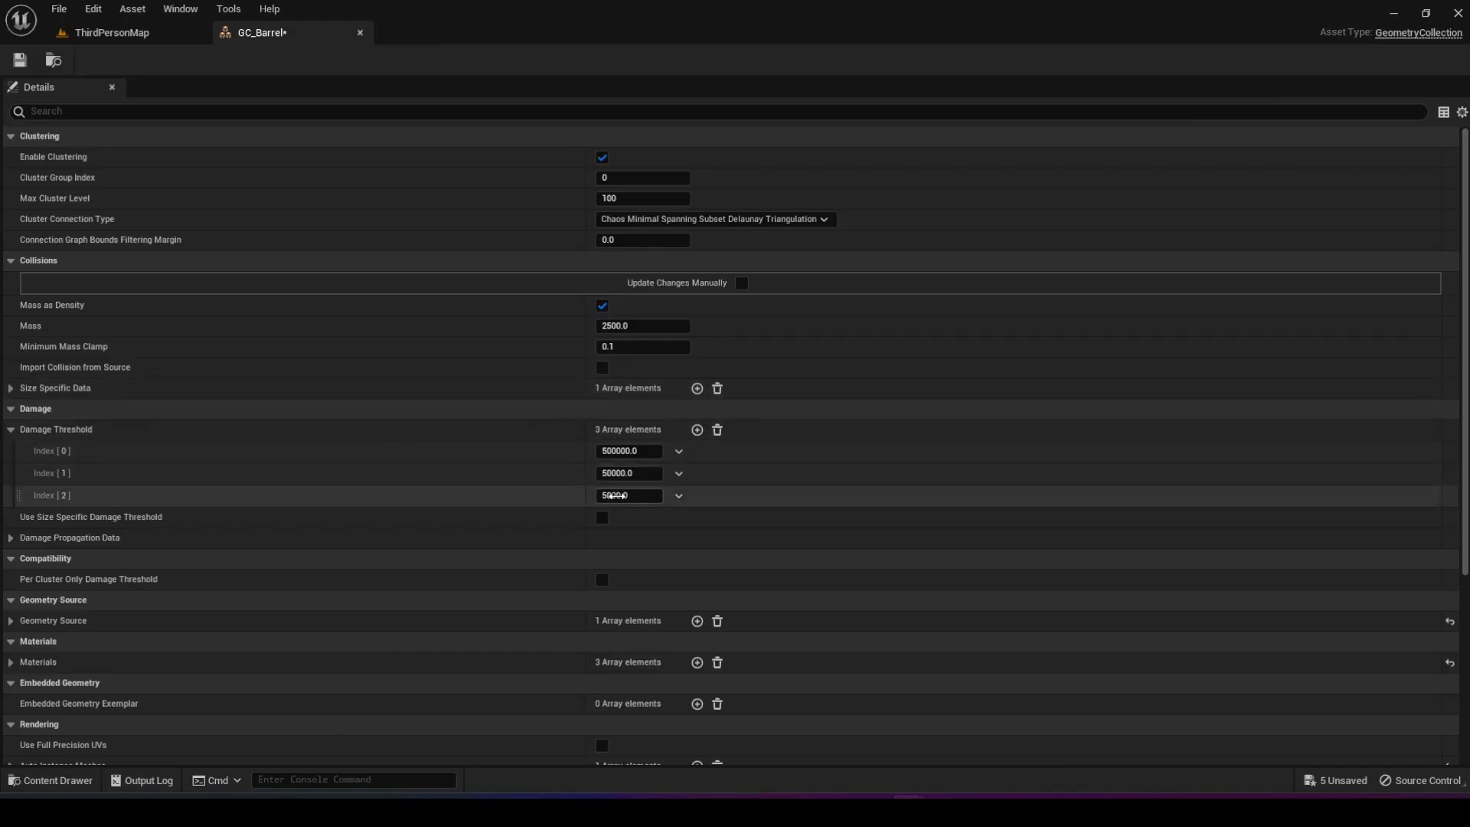
{"action": "left_click", "coordinate": [617, 495]}
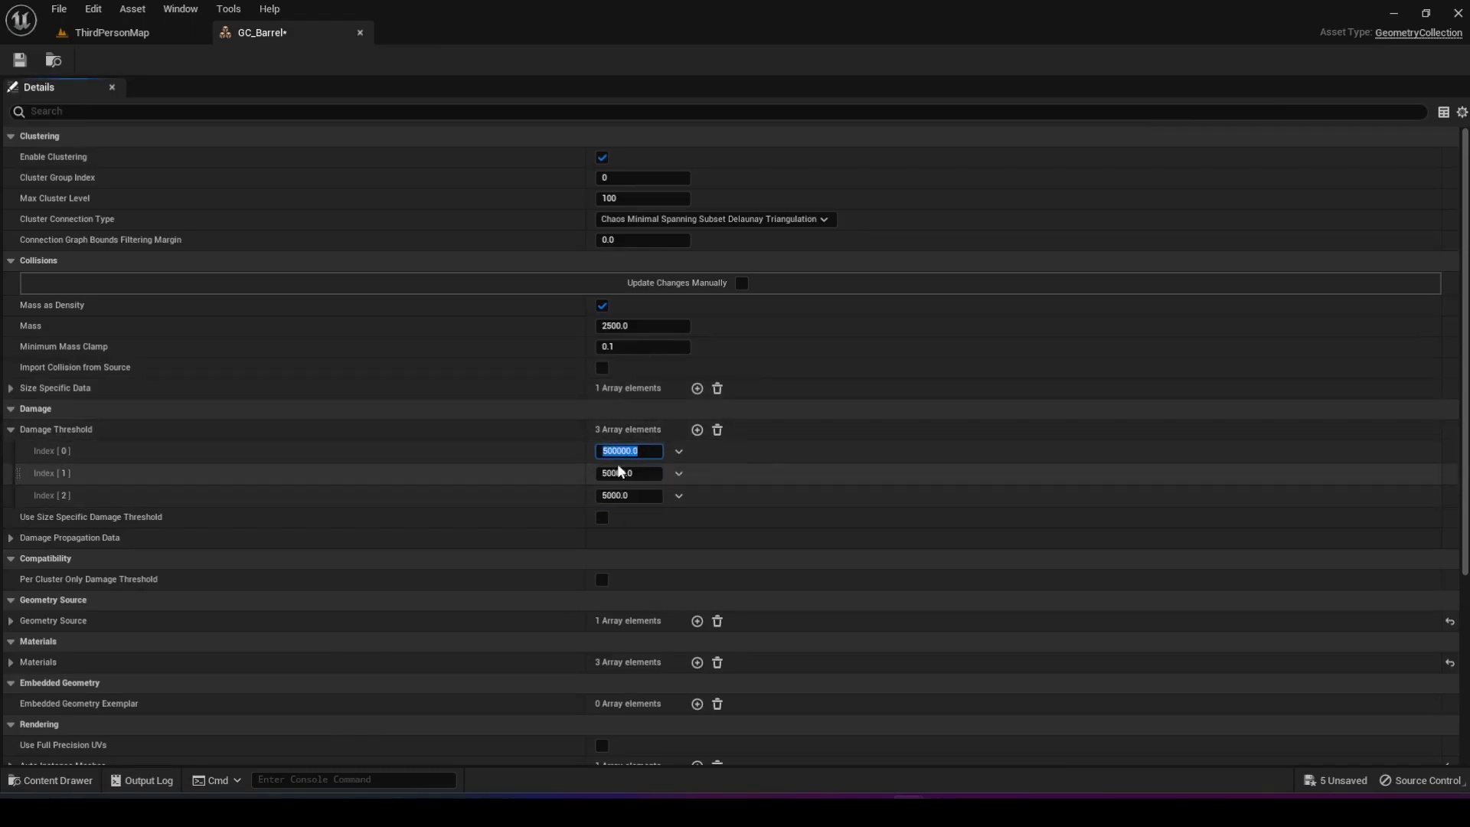
{"action": "left_click", "coordinate": [618, 473]}
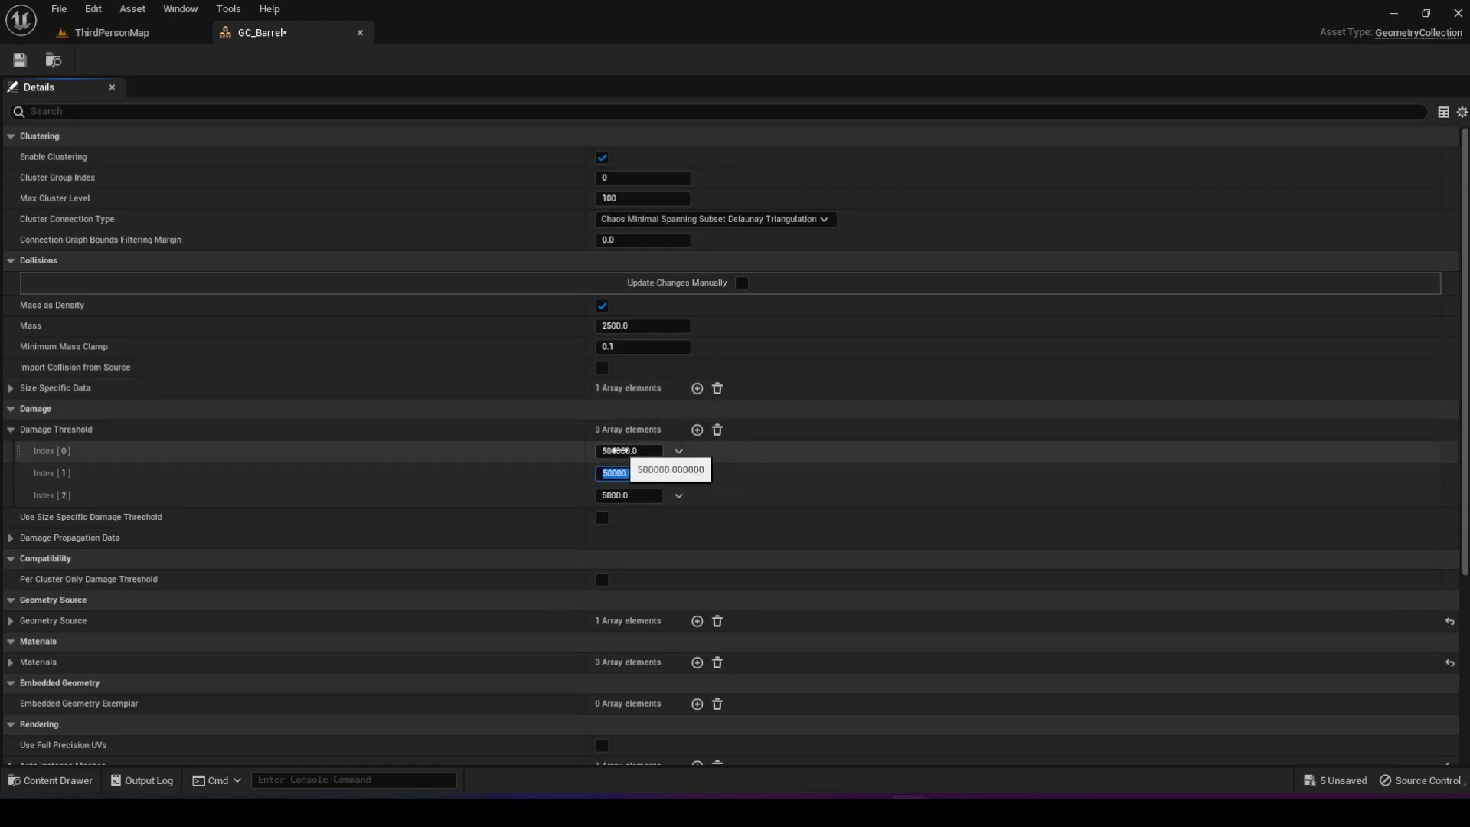
{"action": "left_click", "coordinate": [624, 325]}
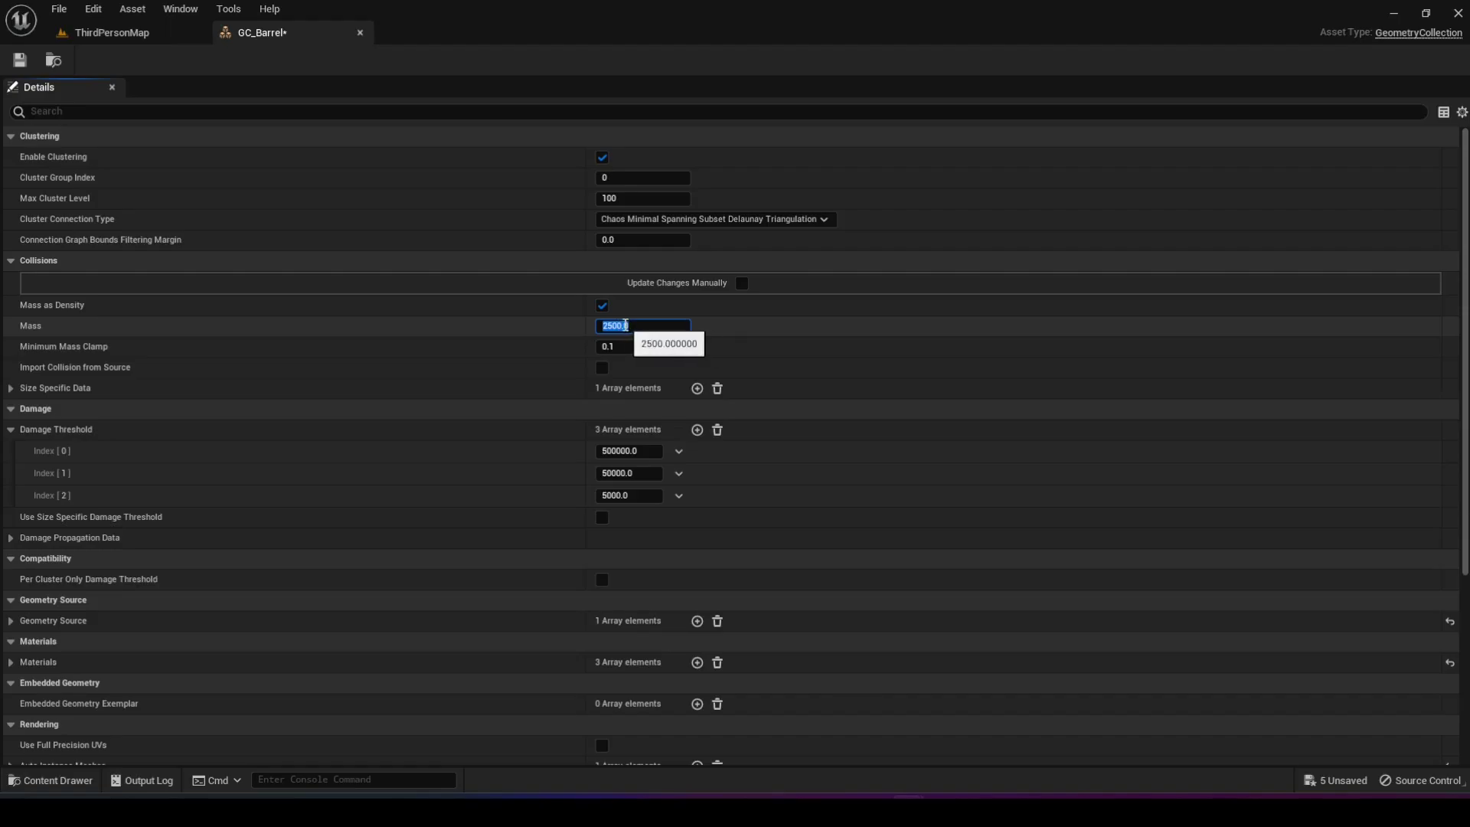
{"action": "left_click", "coordinate": [626, 325]}
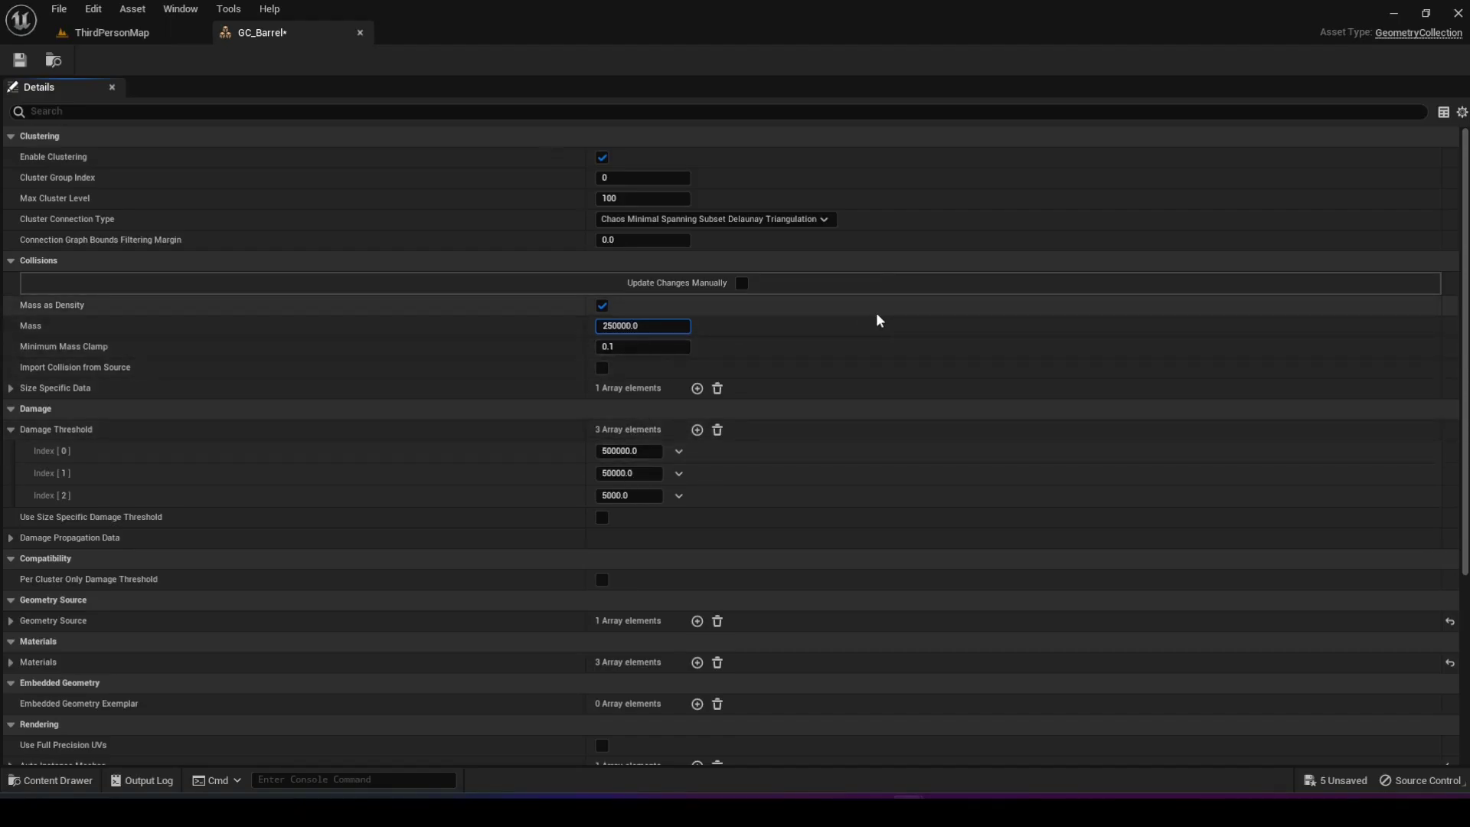
{"action": "left_click", "coordinate": [20, 59]}
- Play ThirdPersonMap to test the heavier barrel's fall, and stop the simulation
{"action": "left_click", "coordinate": [130, 35]}
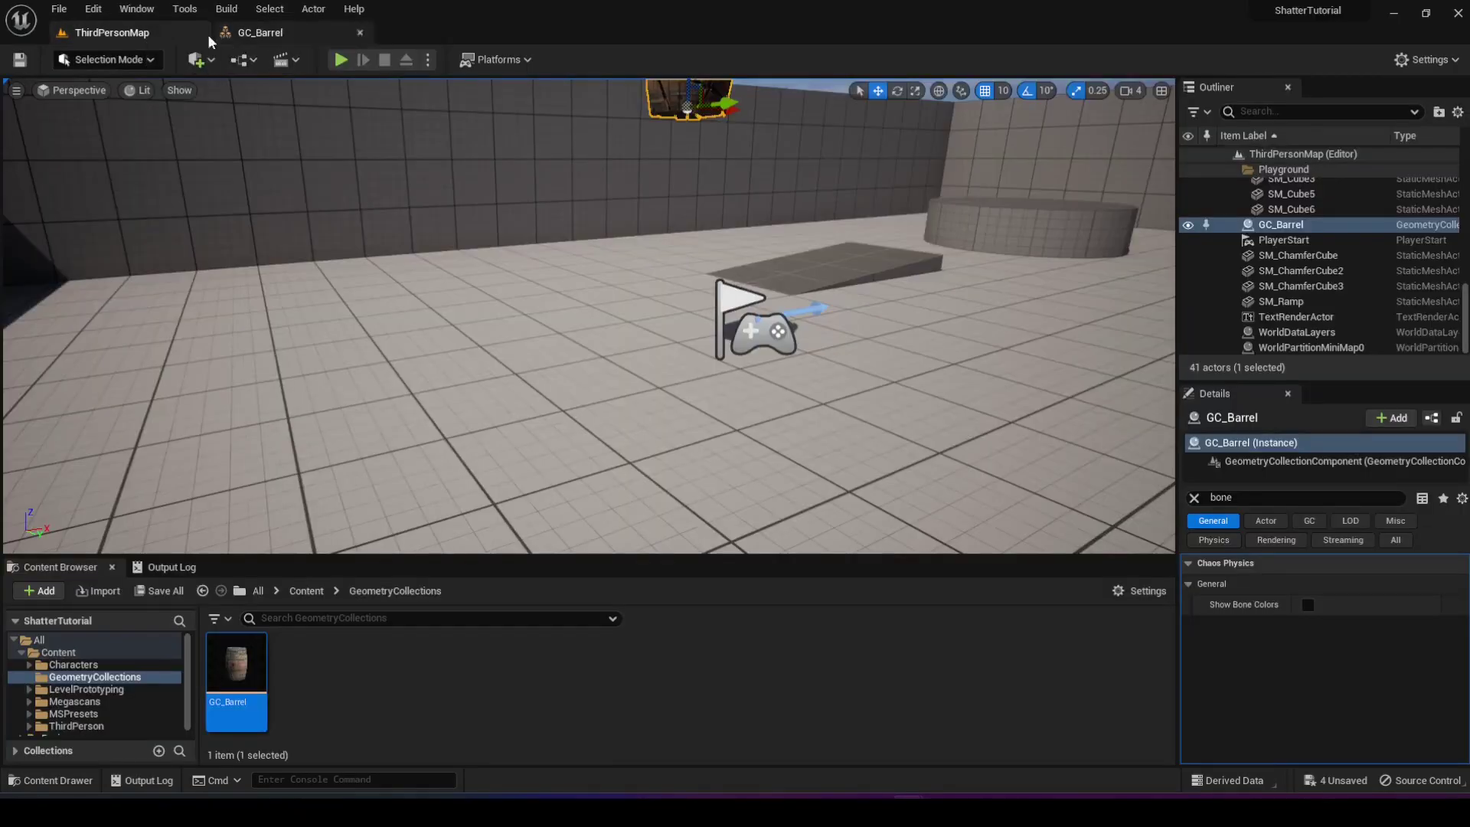
{"action": "left_click", "coordinate": [341, 59]}
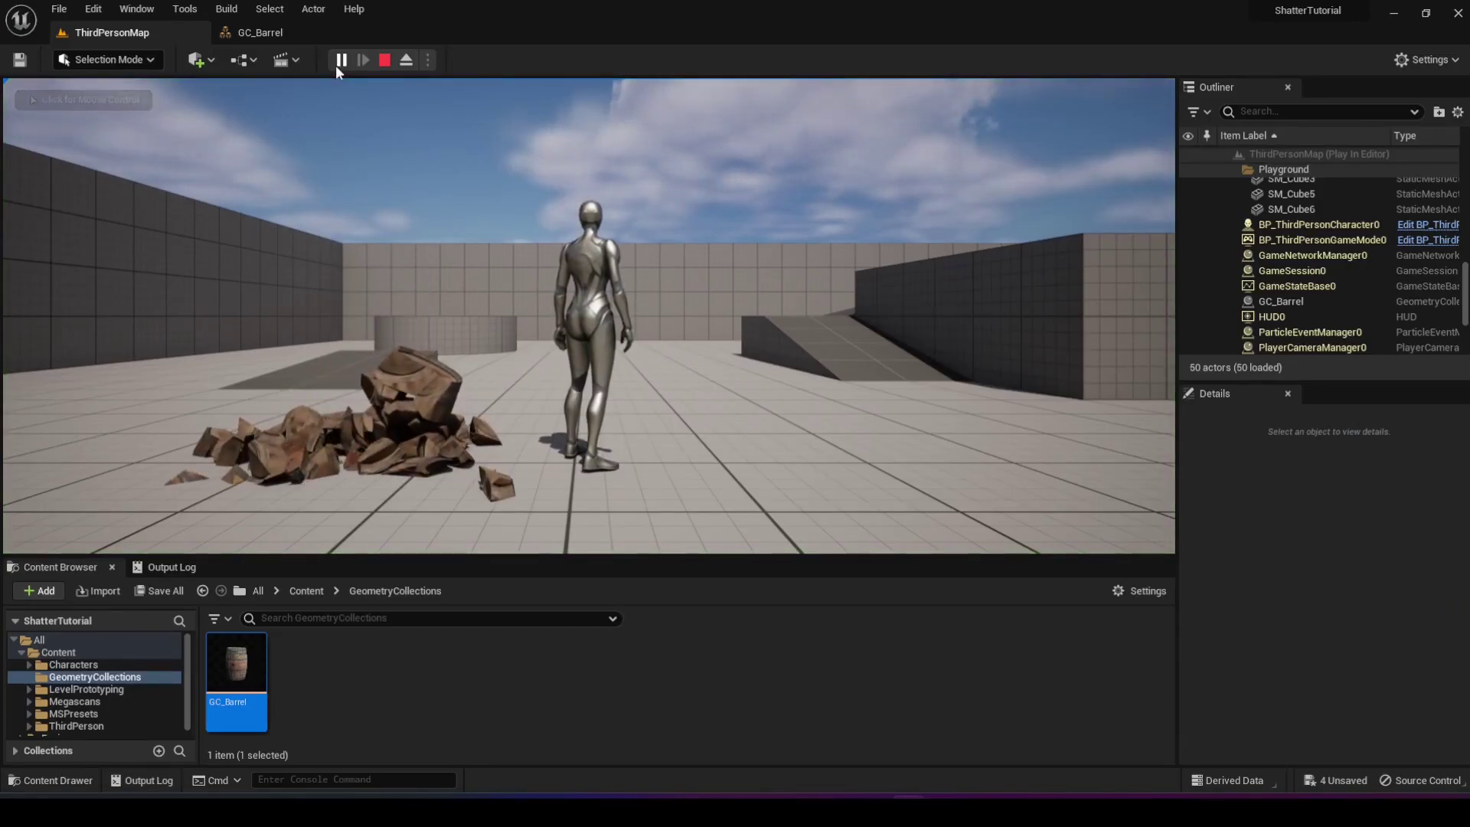
{"action": "left_click", "coordinate": [384, 59]}
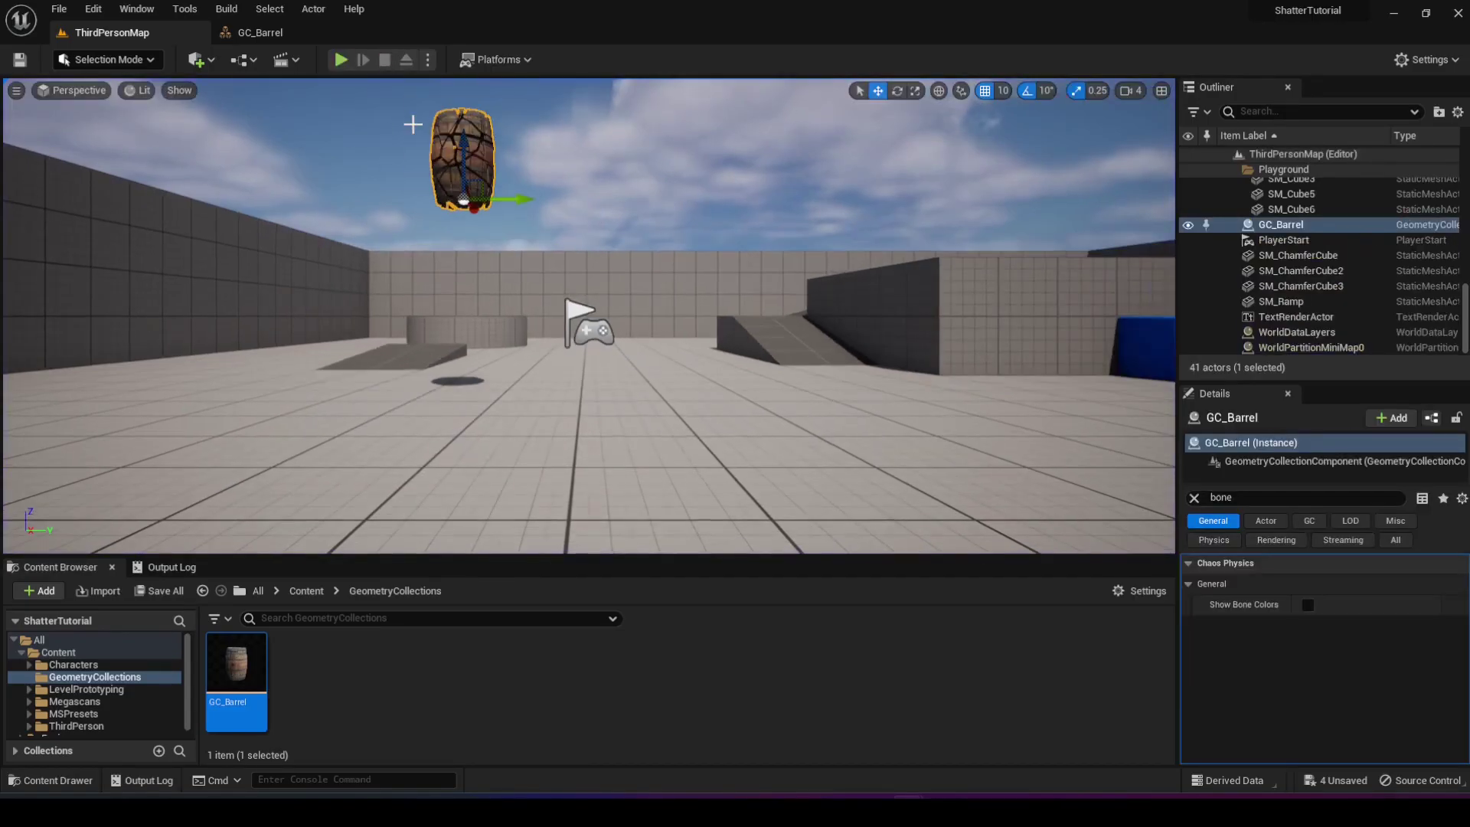
- Raise the barrel further above the floor in the level
{"action": "left_click_drag", "start_coordinate": [467, 187], "coordinate": [467, 119]}
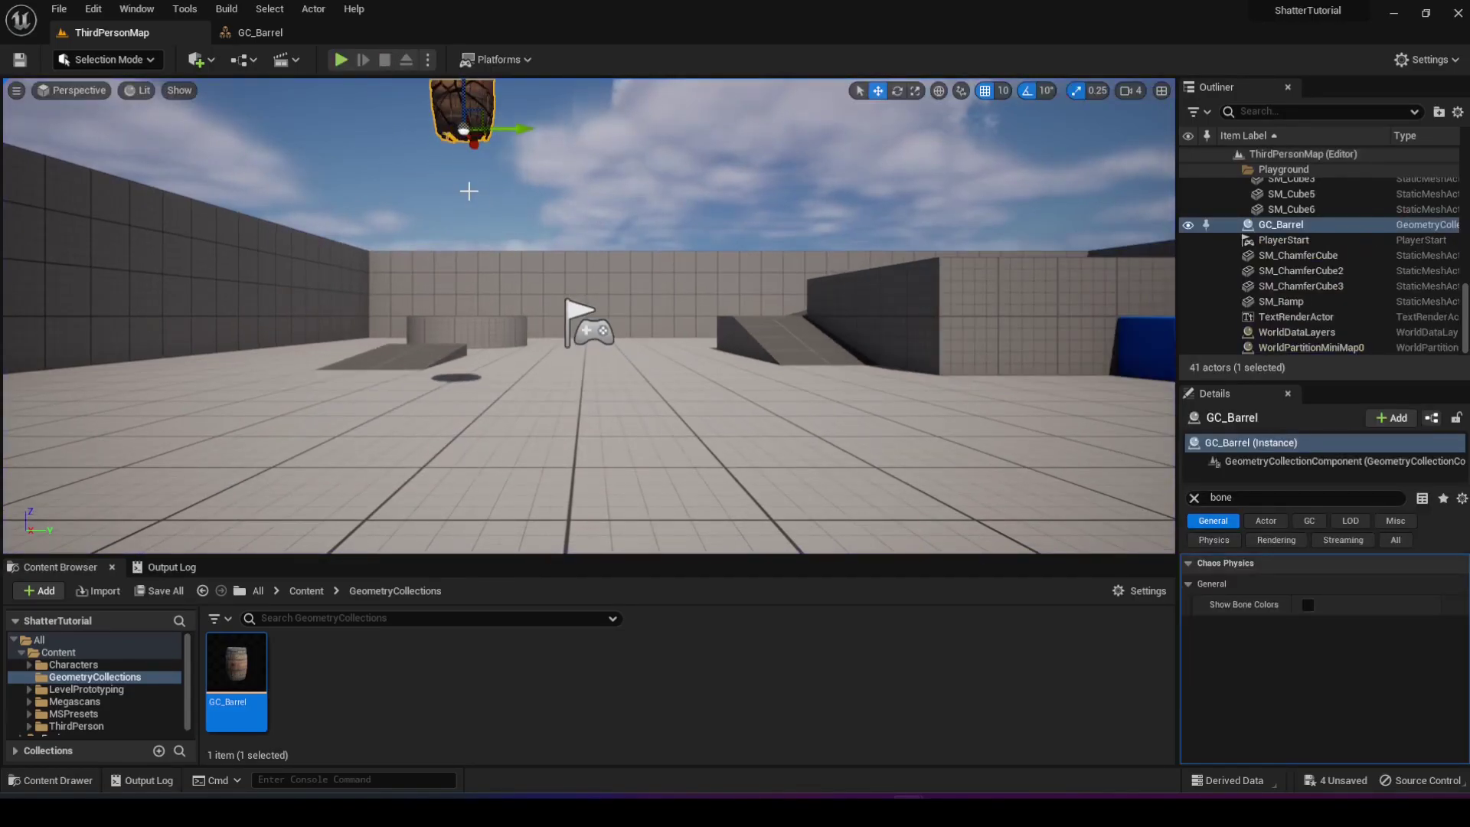
{"action": "scroll", "coordinate": [469, 190], "scroll_direction": "down", "scroll_amount": 2}
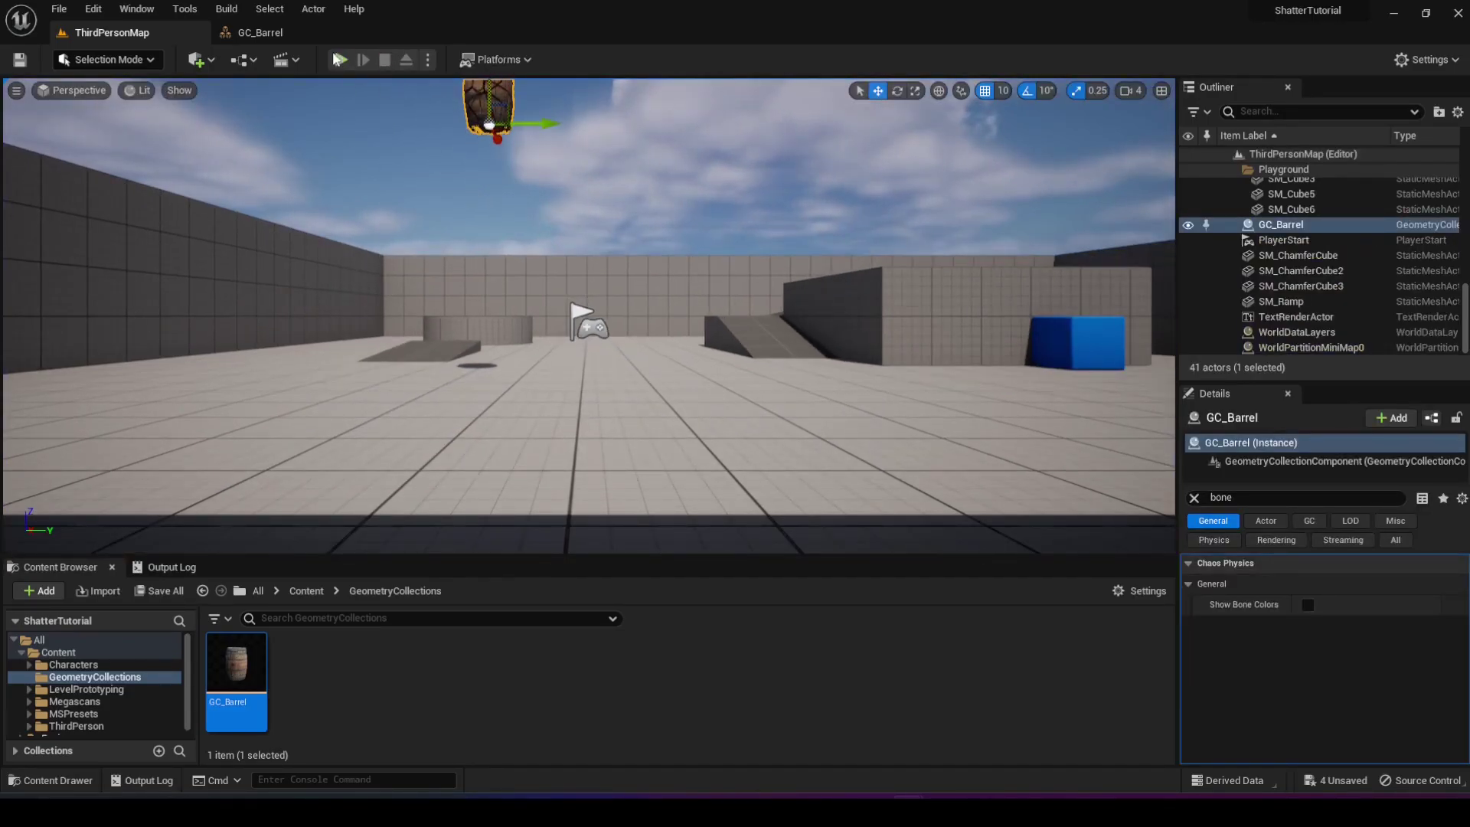
- Play ThirdPersonMap to test the barrel's fall from the new height, stop the simulation, and review GC_Barrel's mass and damage thresholds
{"action": "left_click", "coordinate": [339, 60]}
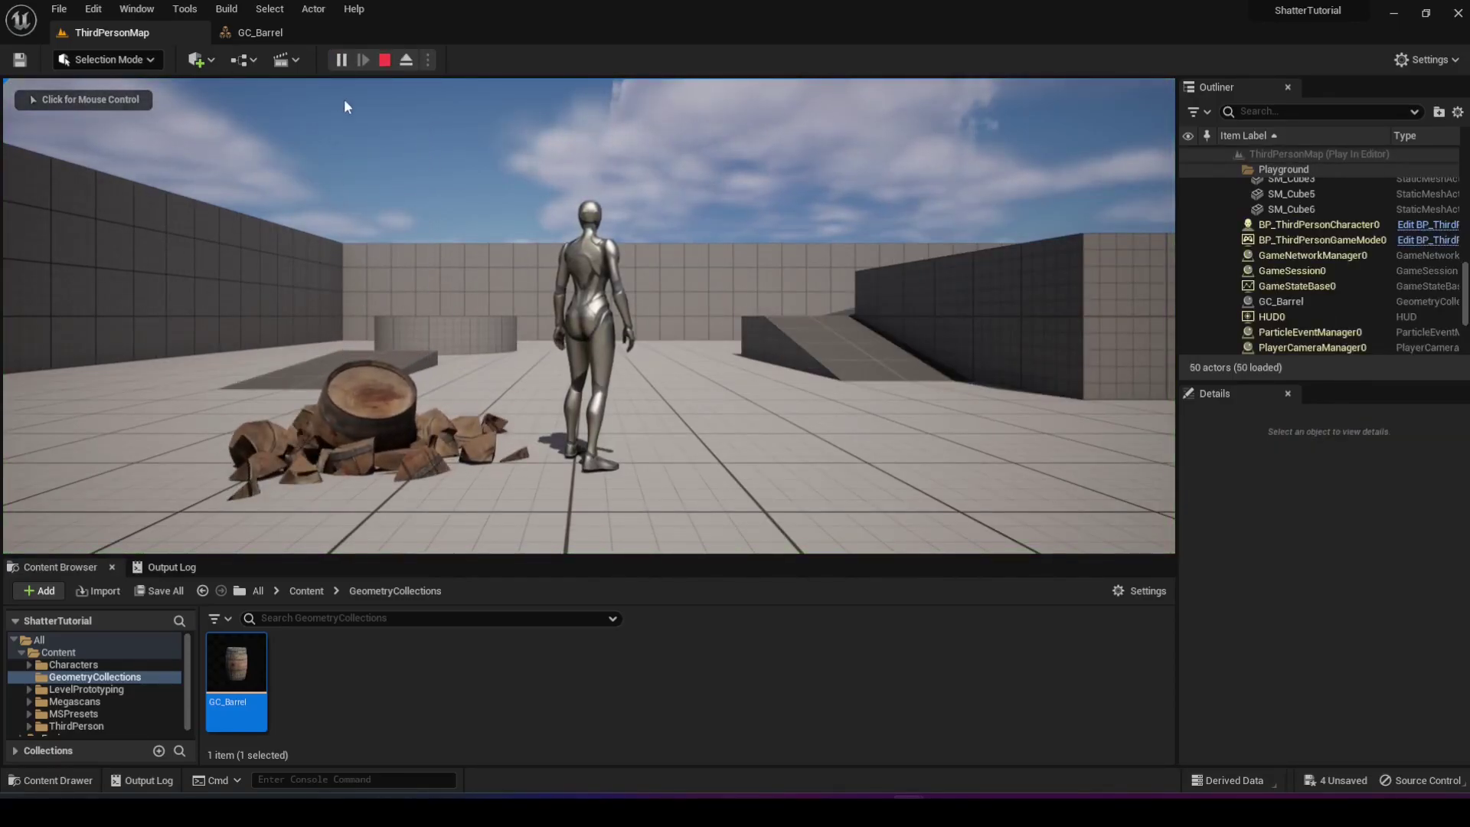
{"action": "left_click", "coordinate": [383, 59]}
{"action": "left_click", "coordinate": [264, 34]}
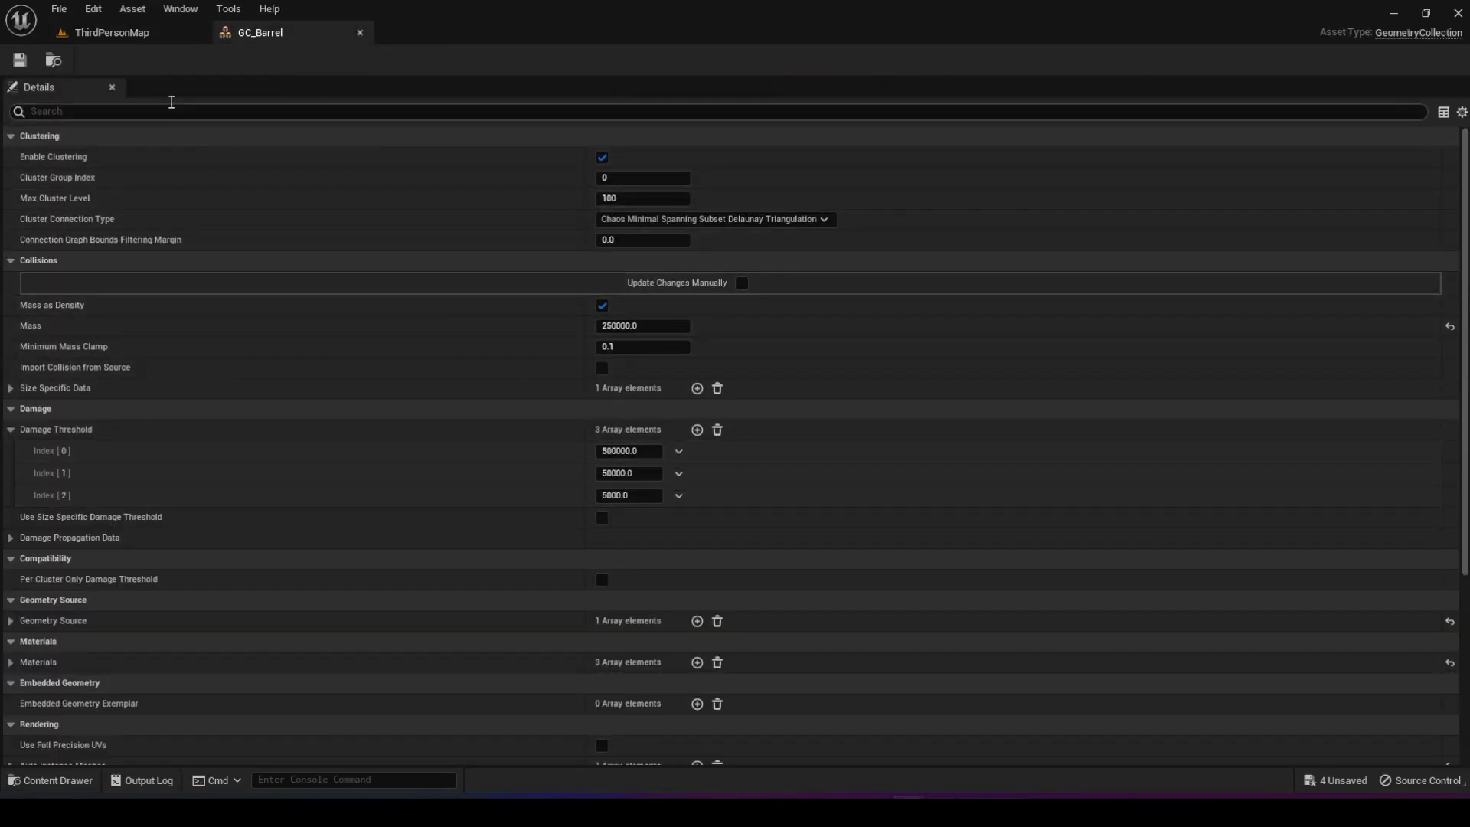
{"action": "left_click", "coordinate": [143, 33]}
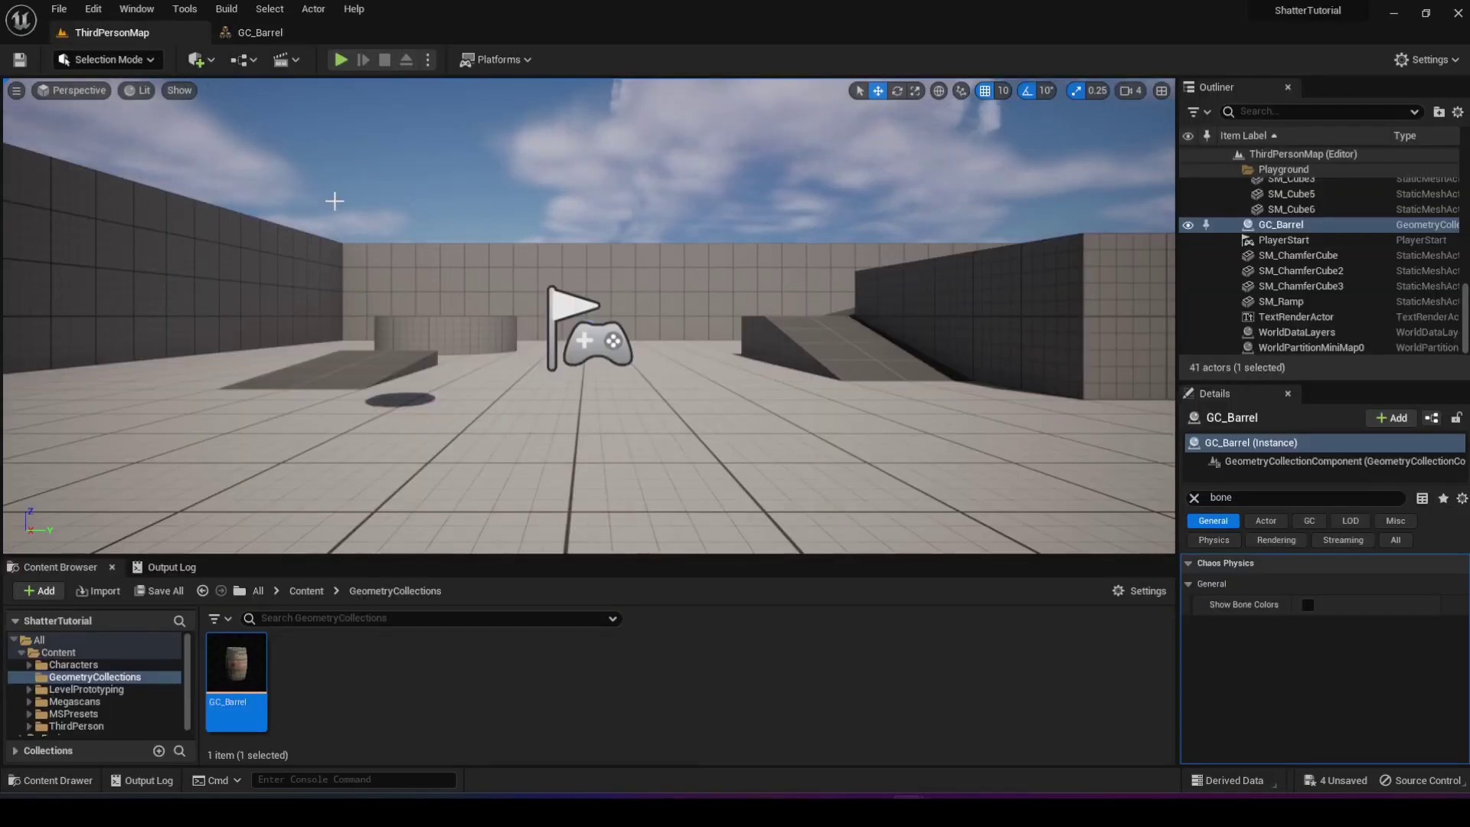
- Place a second GC_Barrel in the level and raise it into the air beside the first barrel
{"action": "right_click_drag", "start_coordinate": [335, 201], "coordinate": [398, 291]}
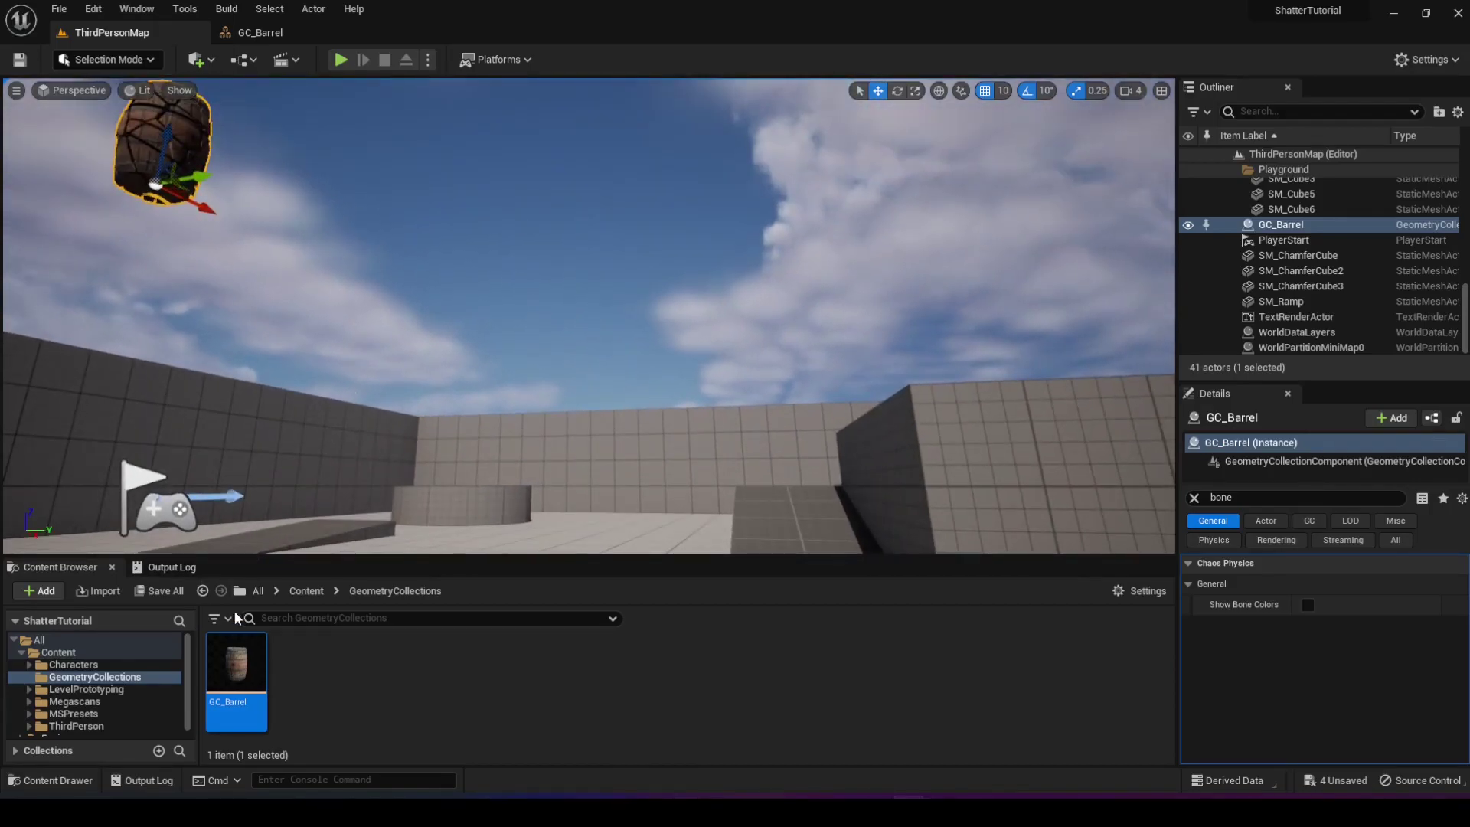
{"action": "left_click_drag", "start_coordinate": [236, 663], "coordinate": [434, 487]}
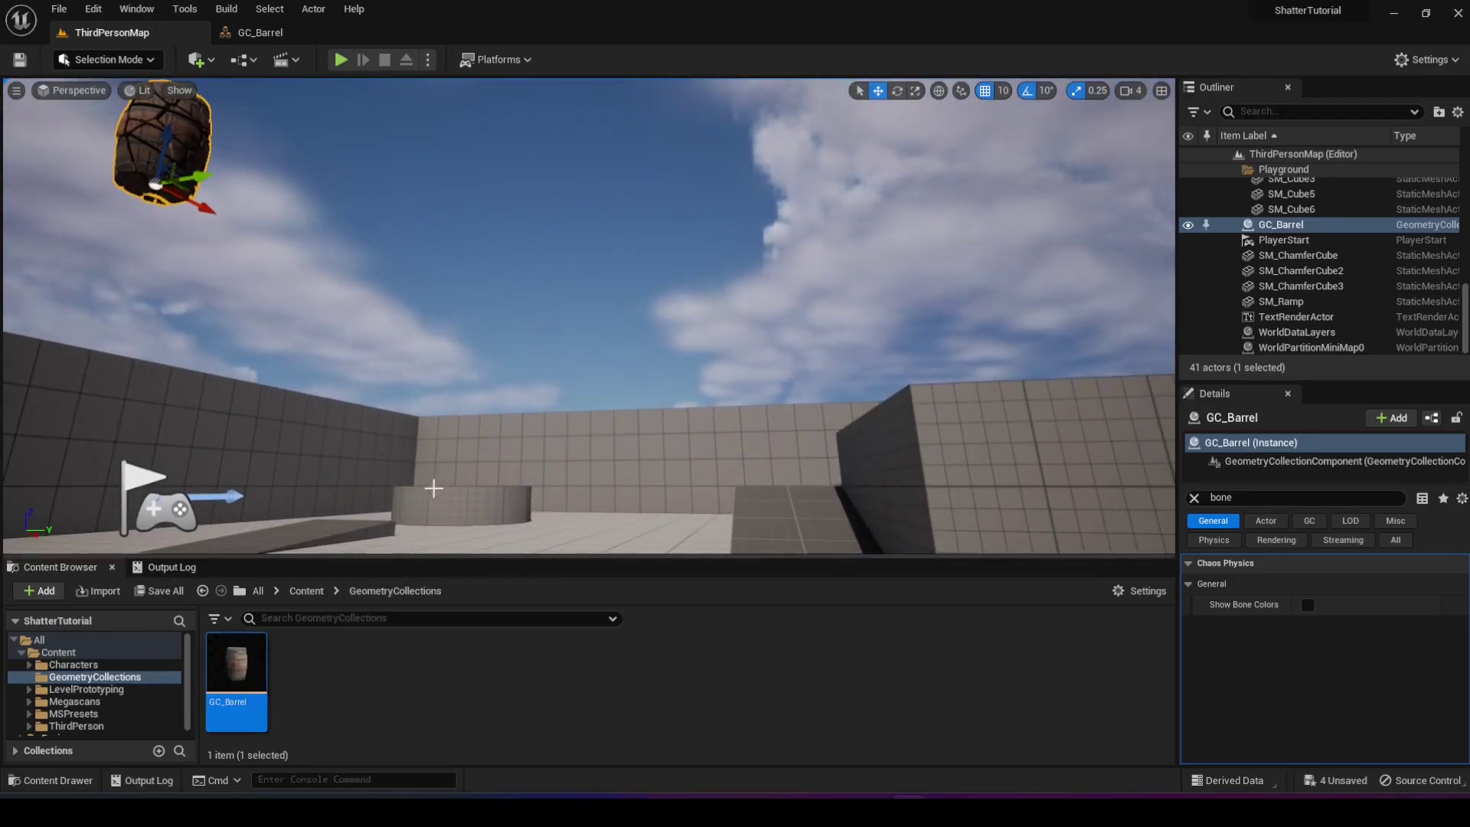
{"action": "right_click_drag", "start_coordinate": [433, 488], "coordinate": [372, 583]}
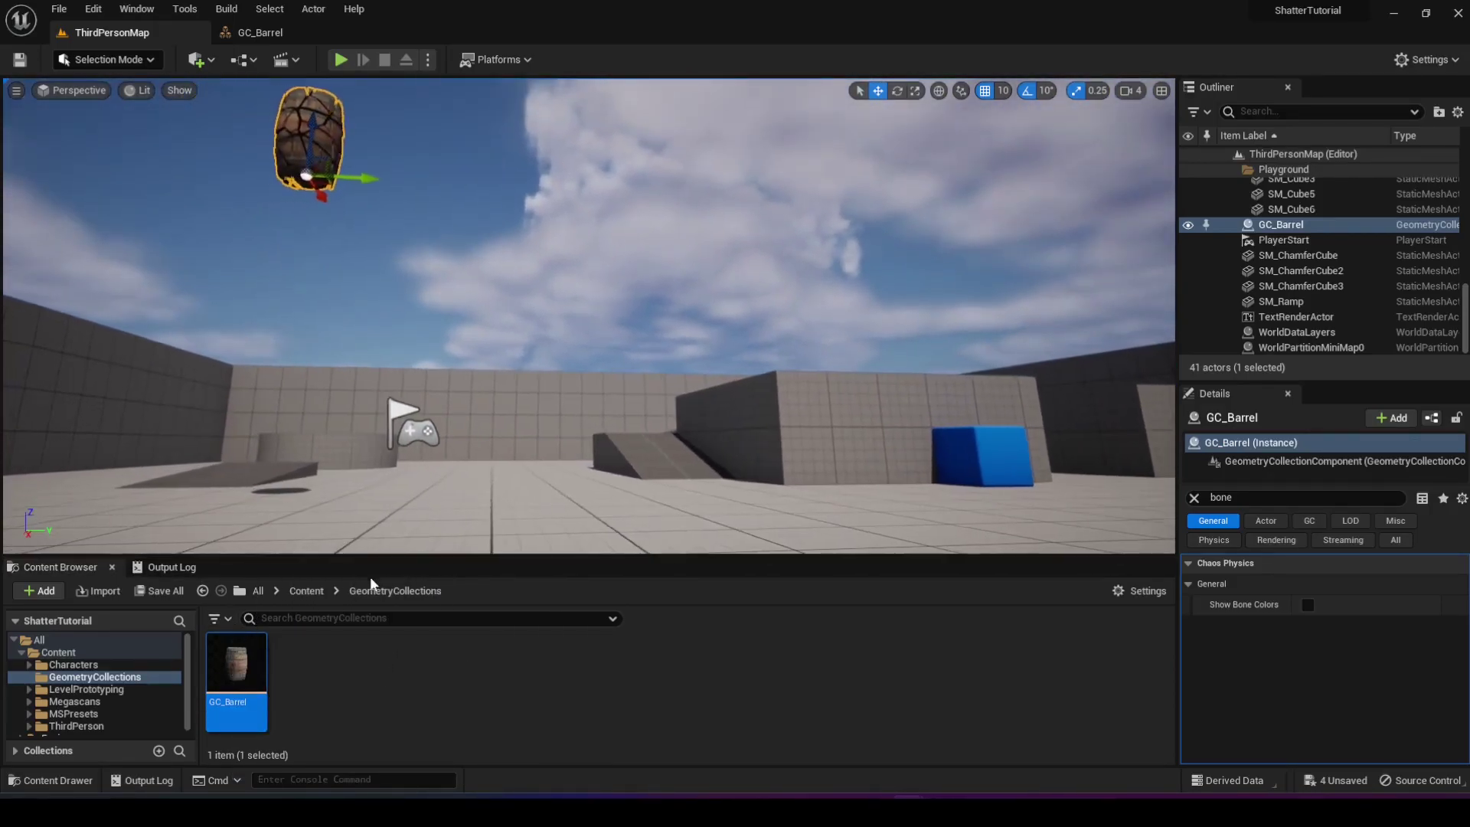
{"action": "left_click_drag", "start_coordinate": [236, 662], "coordinate": [421, 463]}
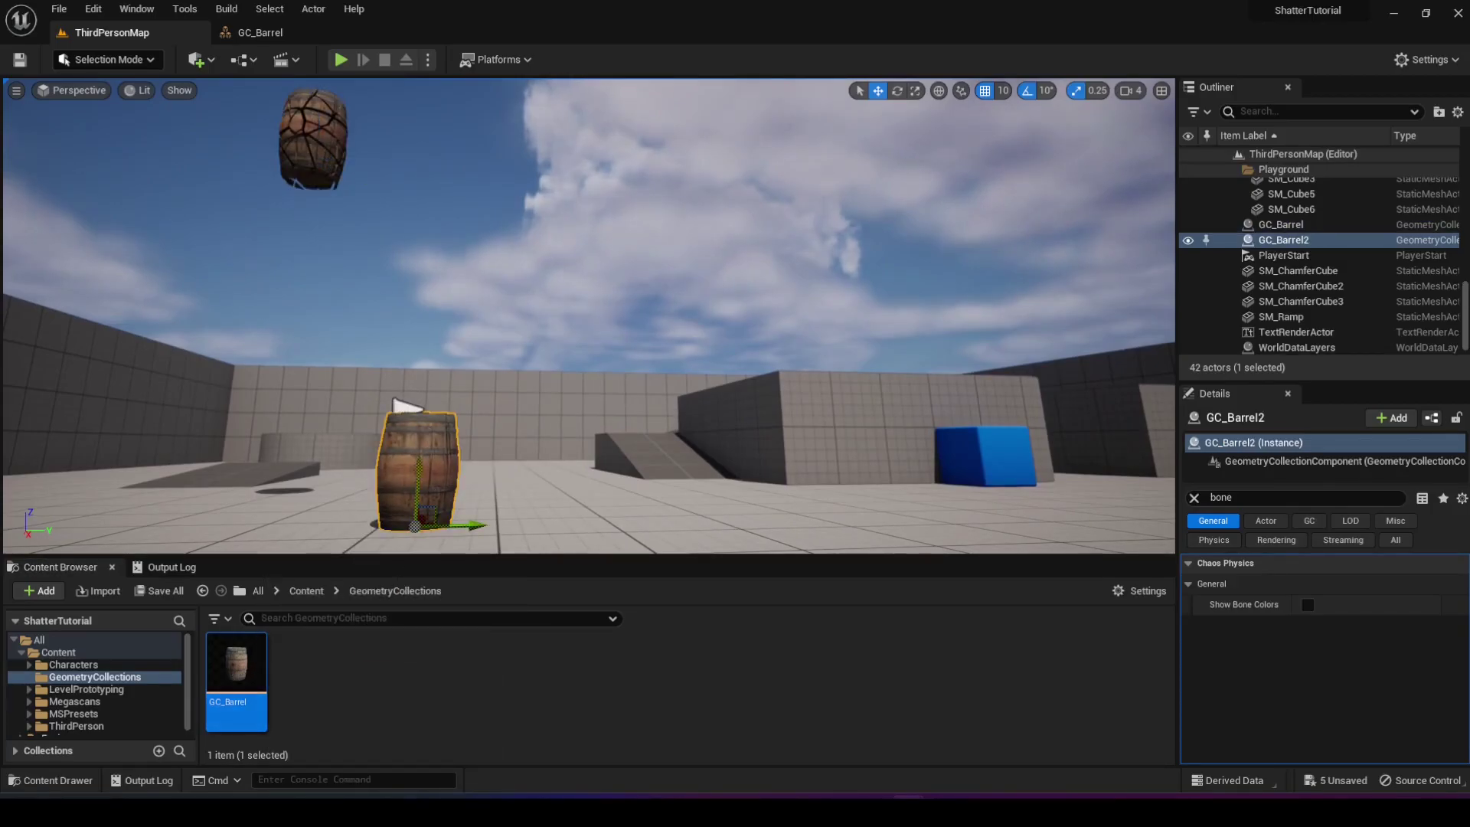
{"action": "key", "text": "ctrl+z"}
{"action": "key", "text": "f"}
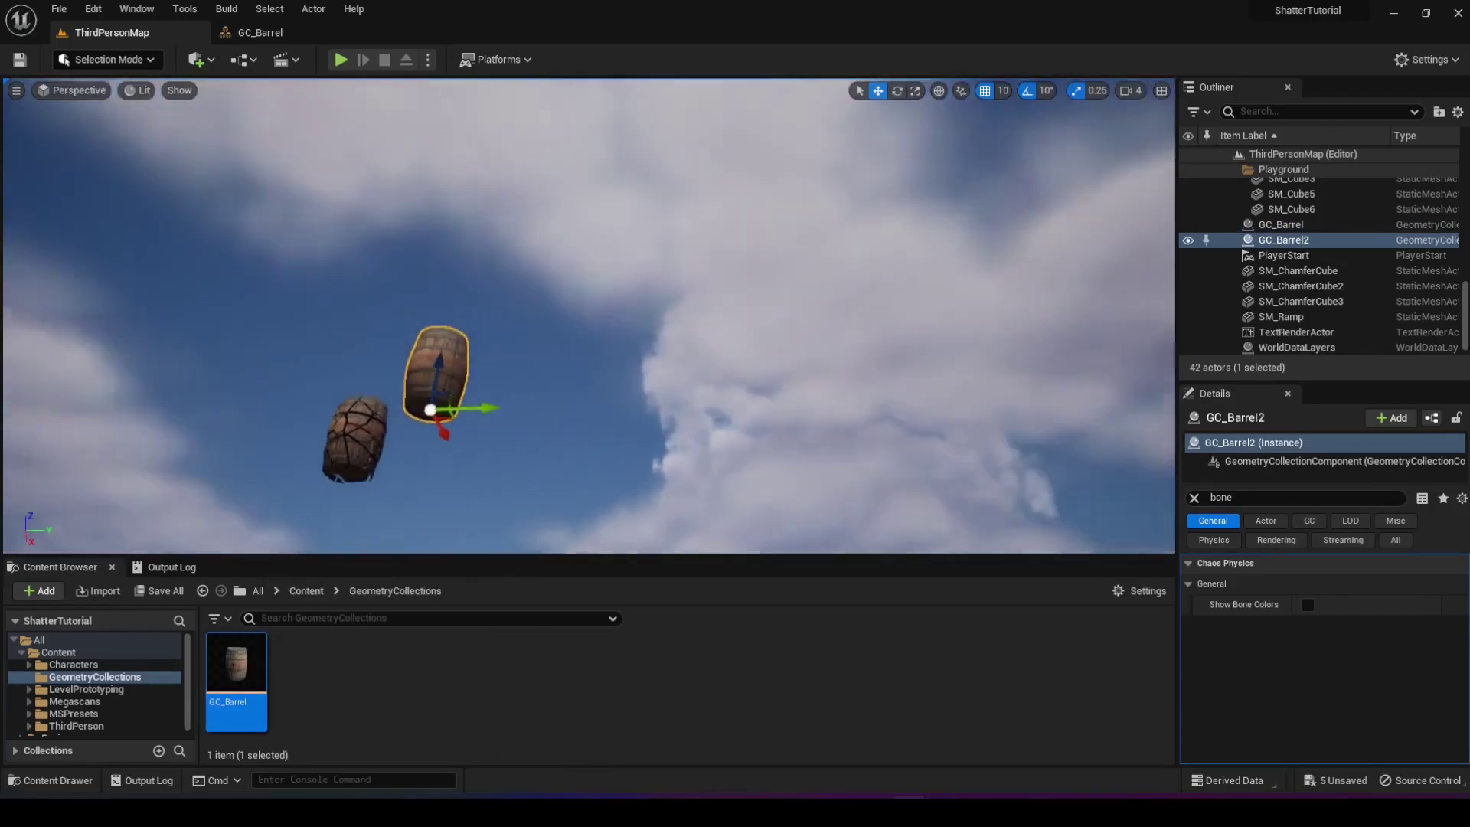
{"action": "scroll", "coordinate": [528, 224], "scroll_direction": "down", "scroll_amount": 3}
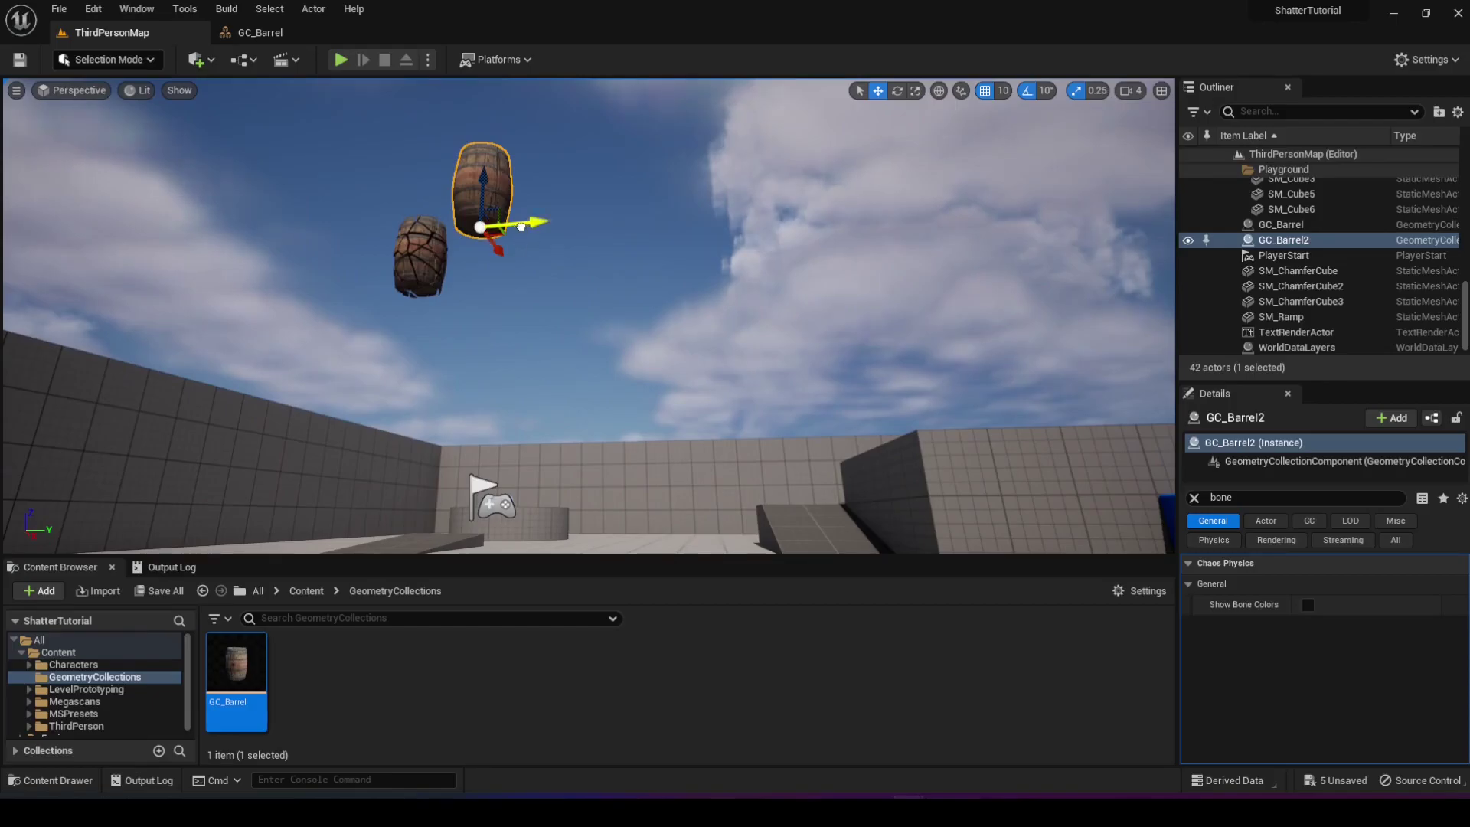
- Duplicate the second barrel twice, placing both copies higher in the air and offset from the original
{"action": "left_click_drag", "start_coordinate": [521, 227], "coordinate": [665, 143], "text": "alt"}
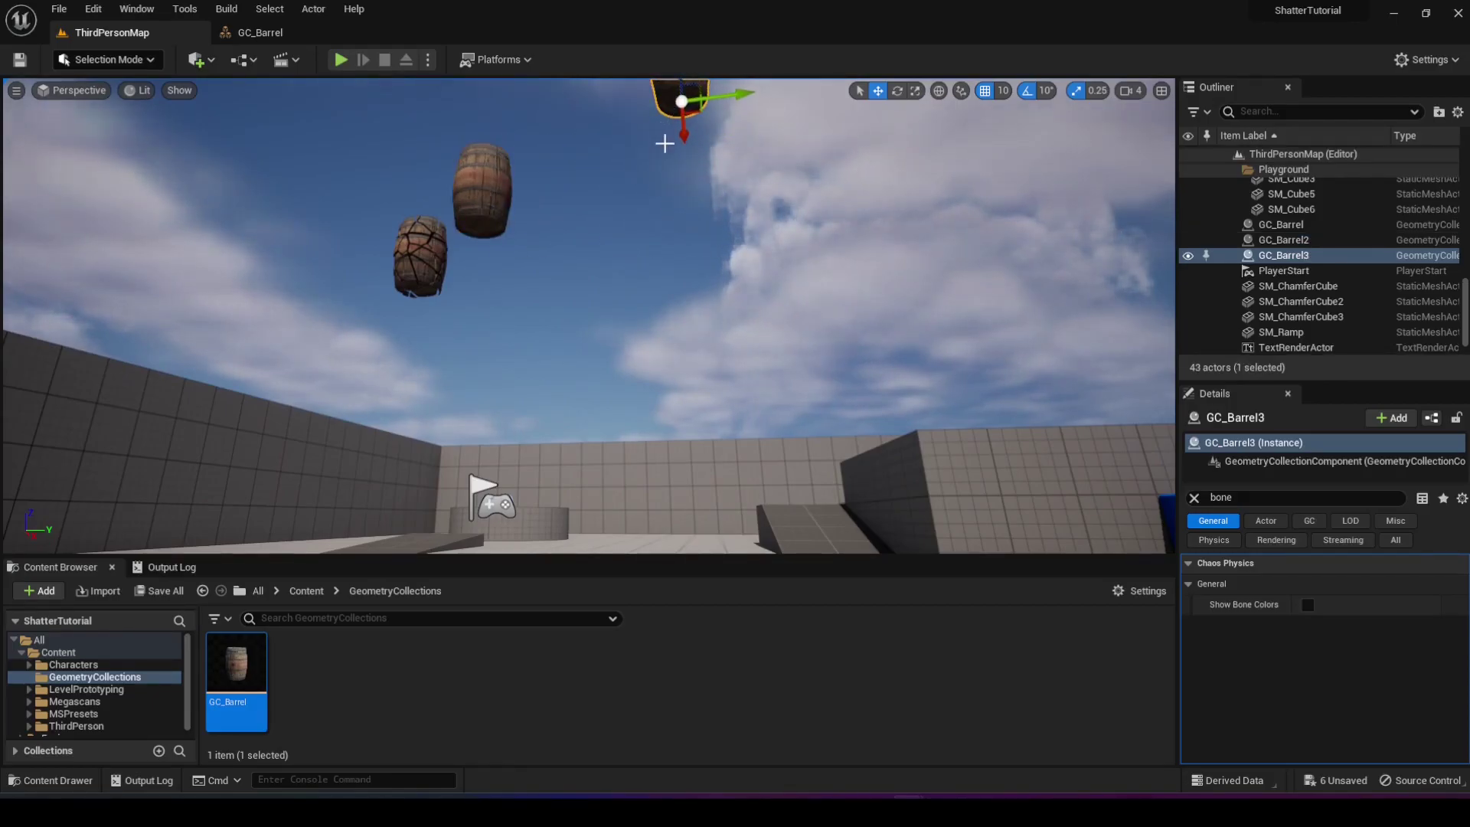
{"action": "left_click", "coordinate": [486, 190]}
{"action": "left_click_drag", "start_coordinate": [506, 228], "coordinate": [570, 196], "text": "alt"}
{"action": "left_click_drag", "start_coordinate": [545, 141], "coordinate": [540, 115]}
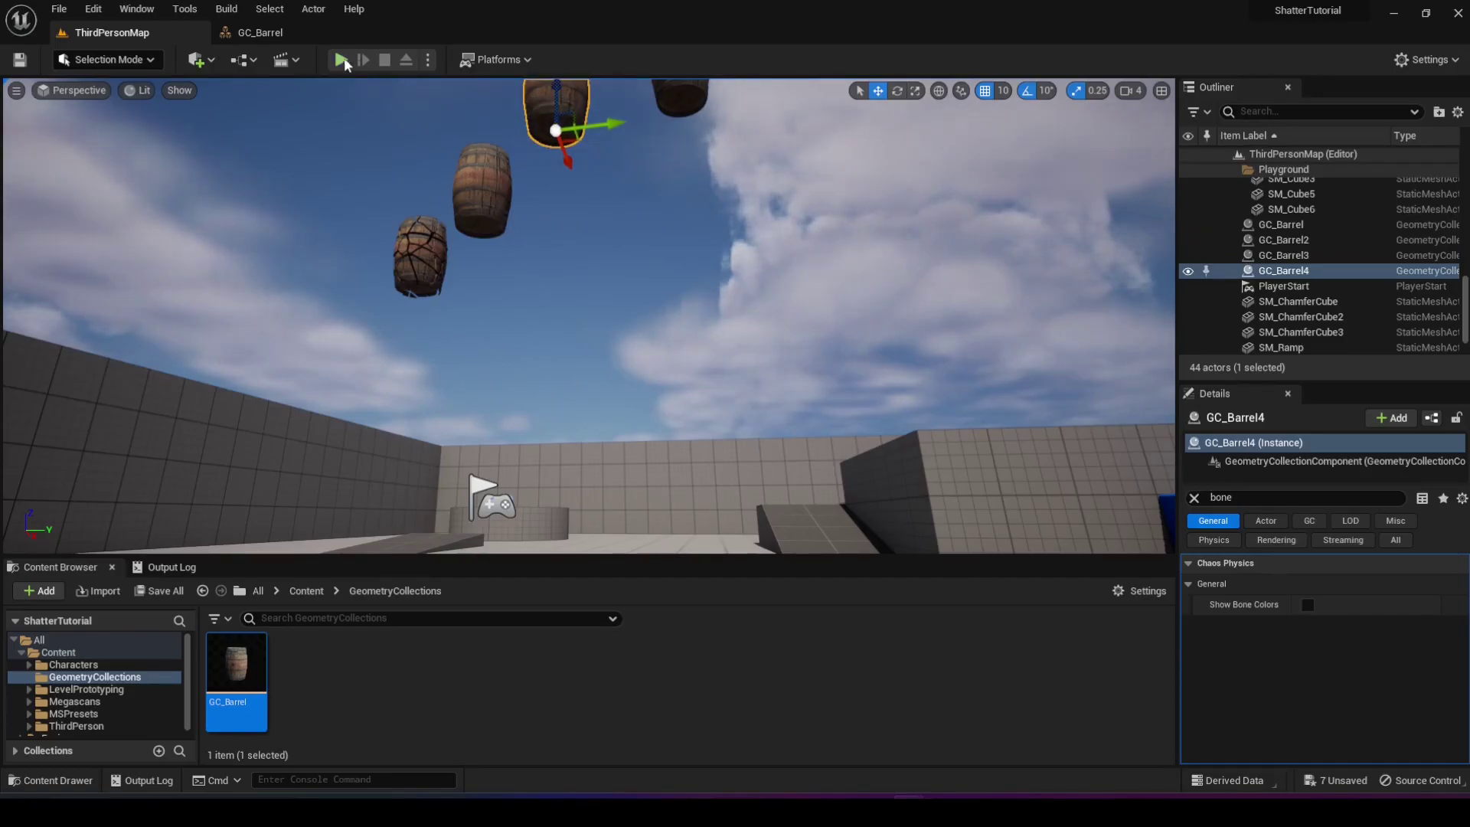
- Play the level with all four barrels, run the character around and through the debris, and stop the simulation
{"action": "left_click", "coordinate": [341, 59]}
{"action": "key", "text": "w"}
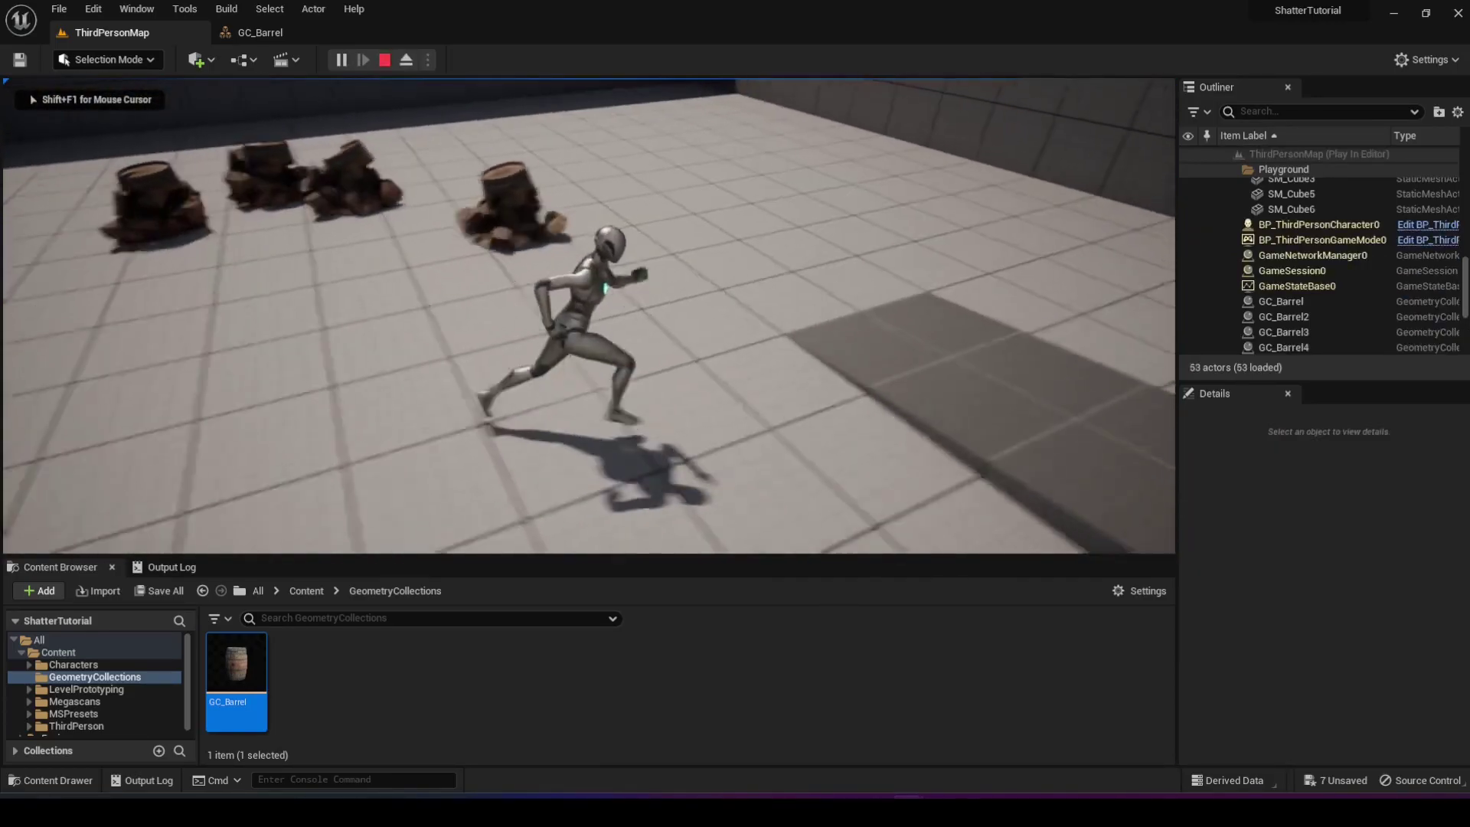
{"action": "key", "text": "w"}
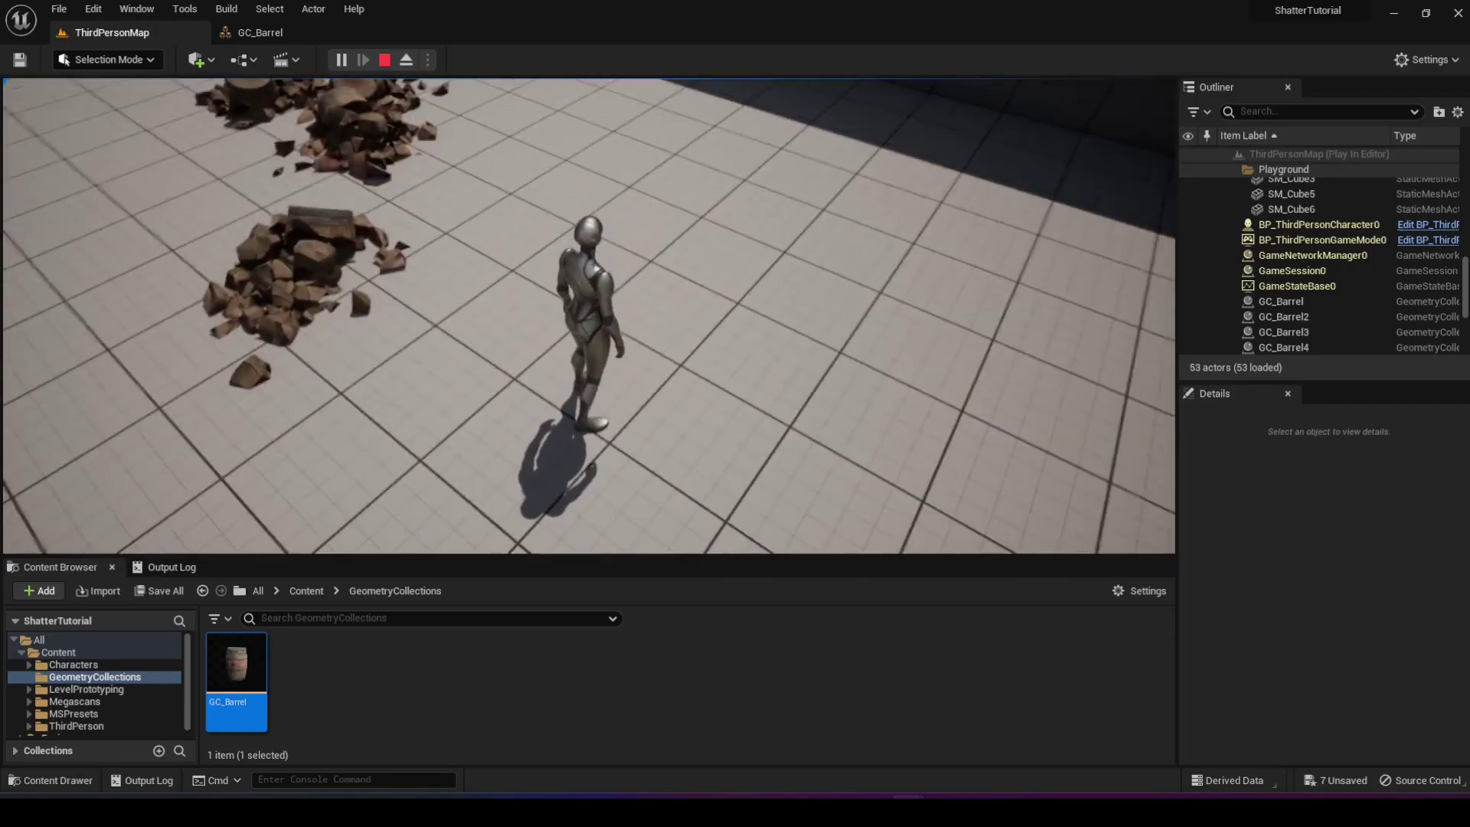
{"action": "key", "text": "a"}
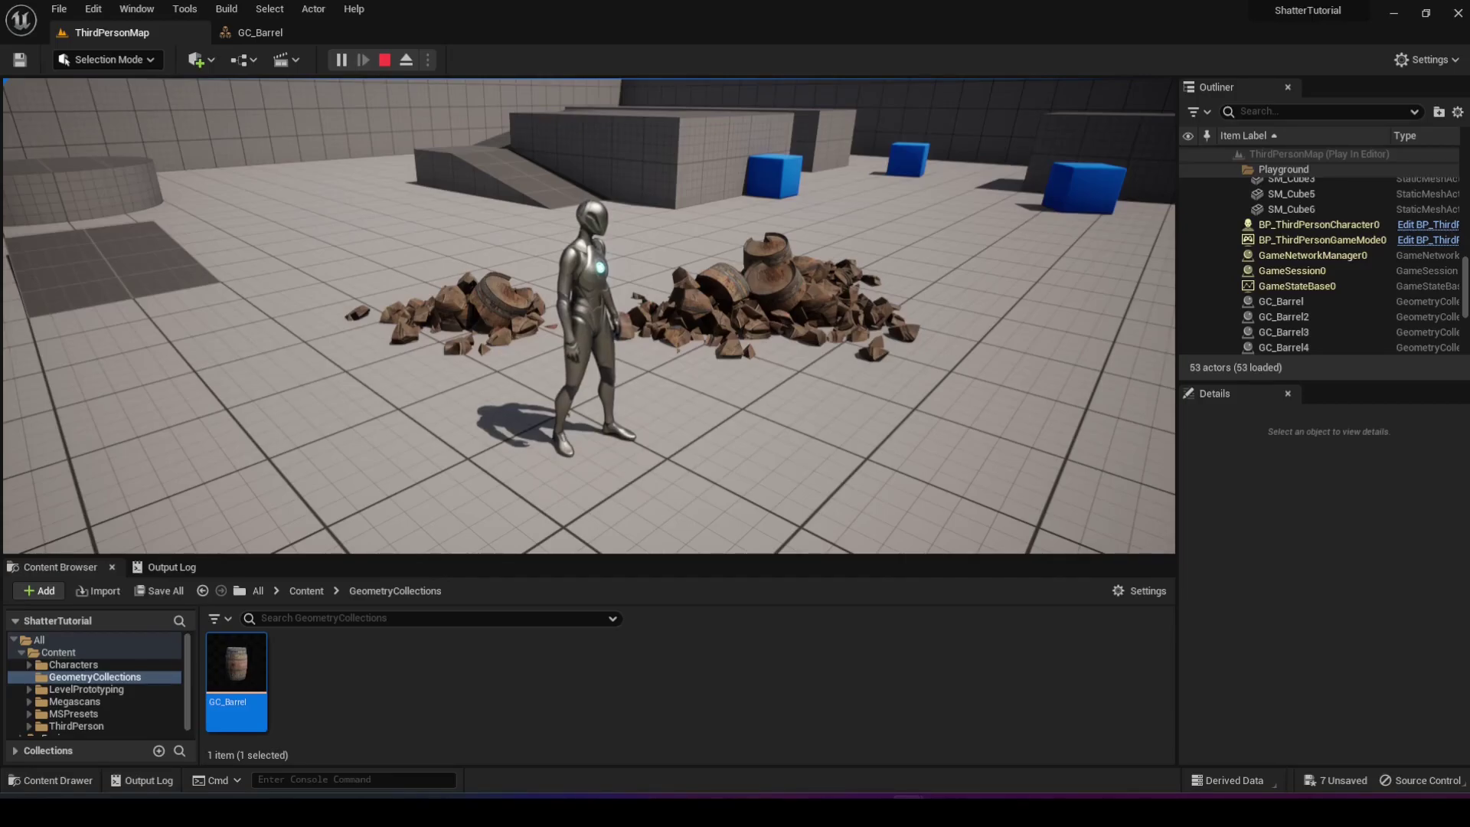
{"action": "key", "text": "w"}
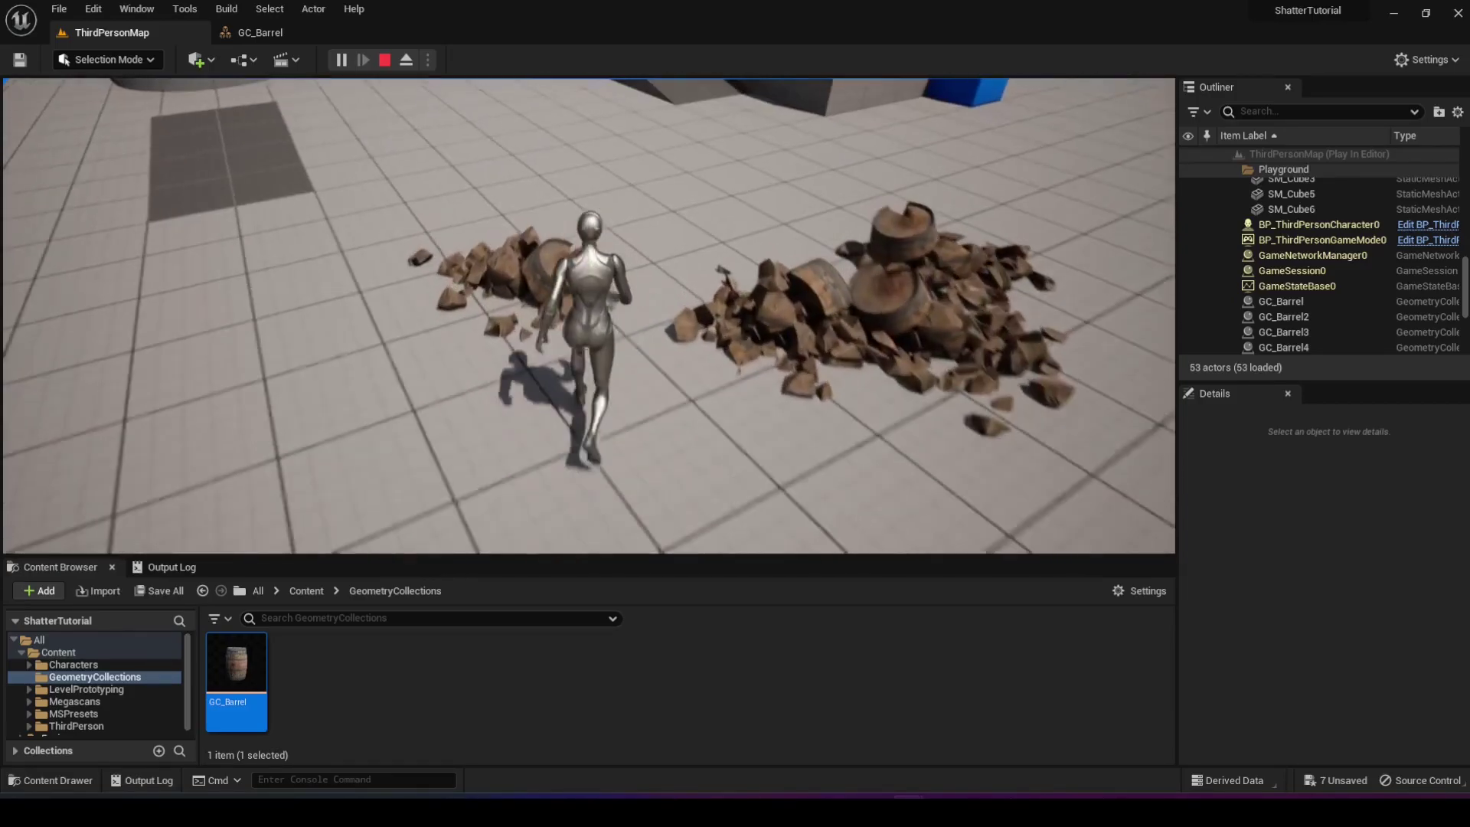
{"action": "key", "text": "w"}
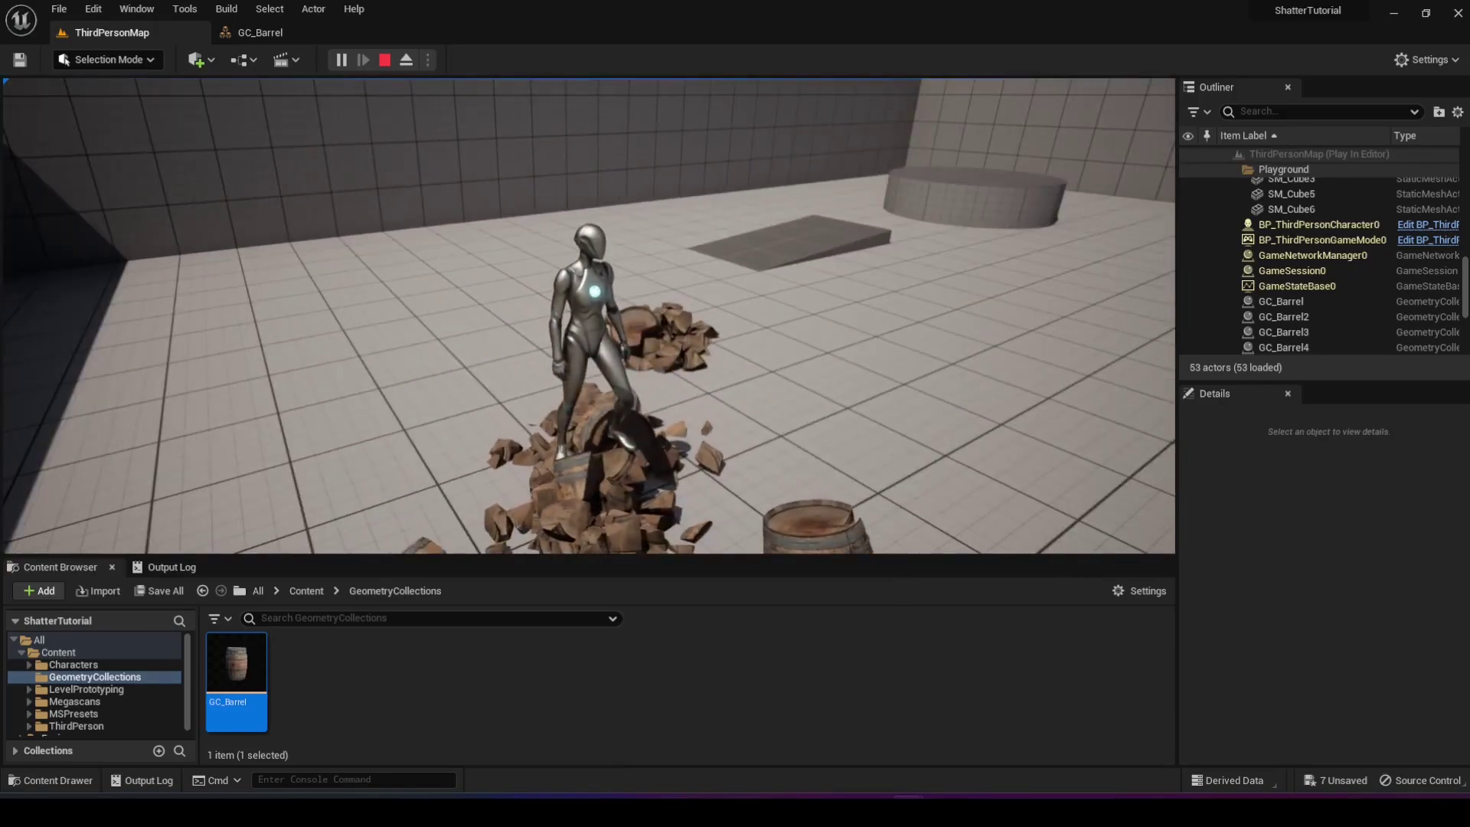
{"action": "key", "text": "w"}
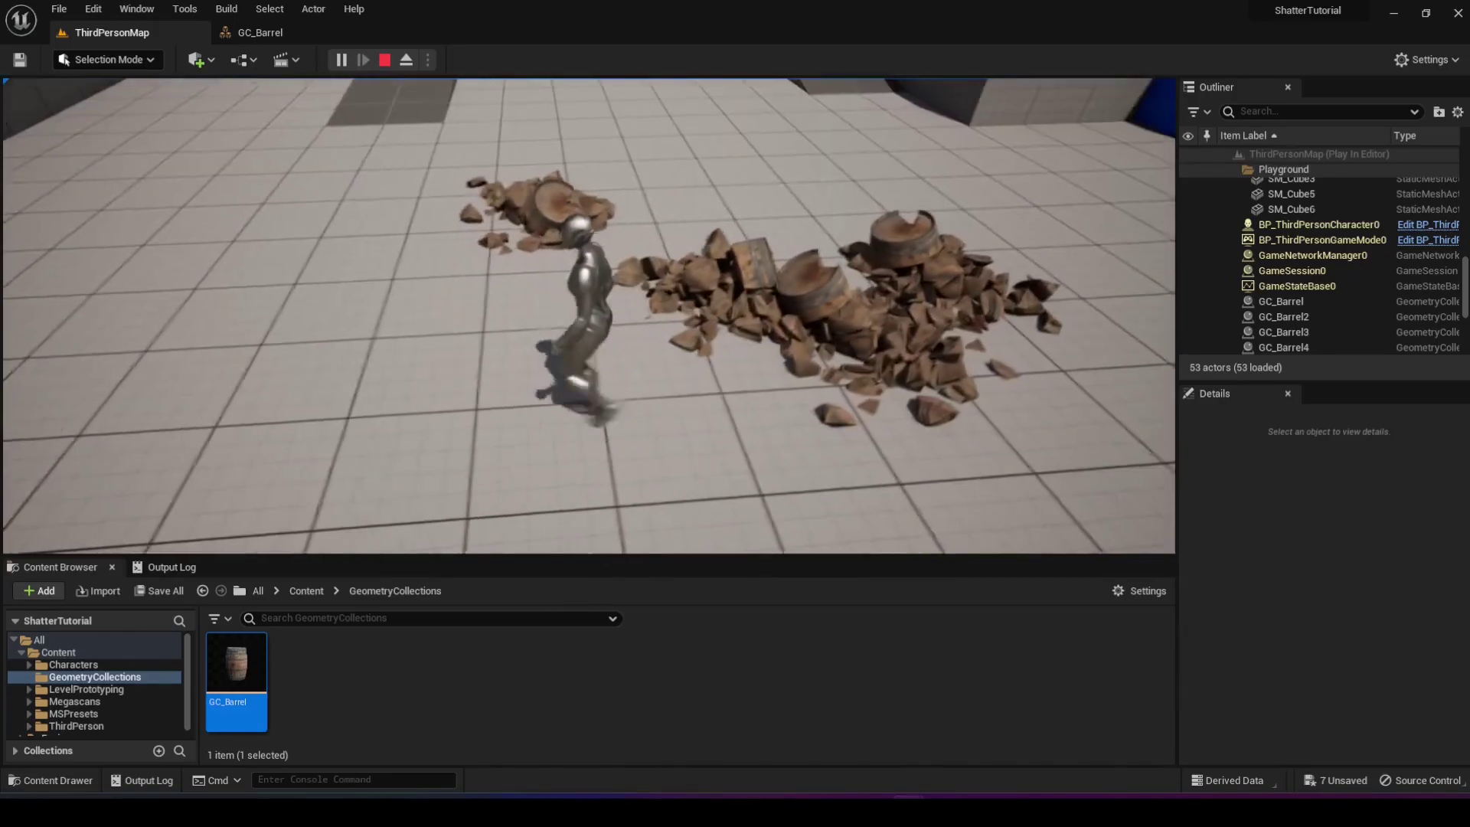
{"action": "key", "text": "Escape"}
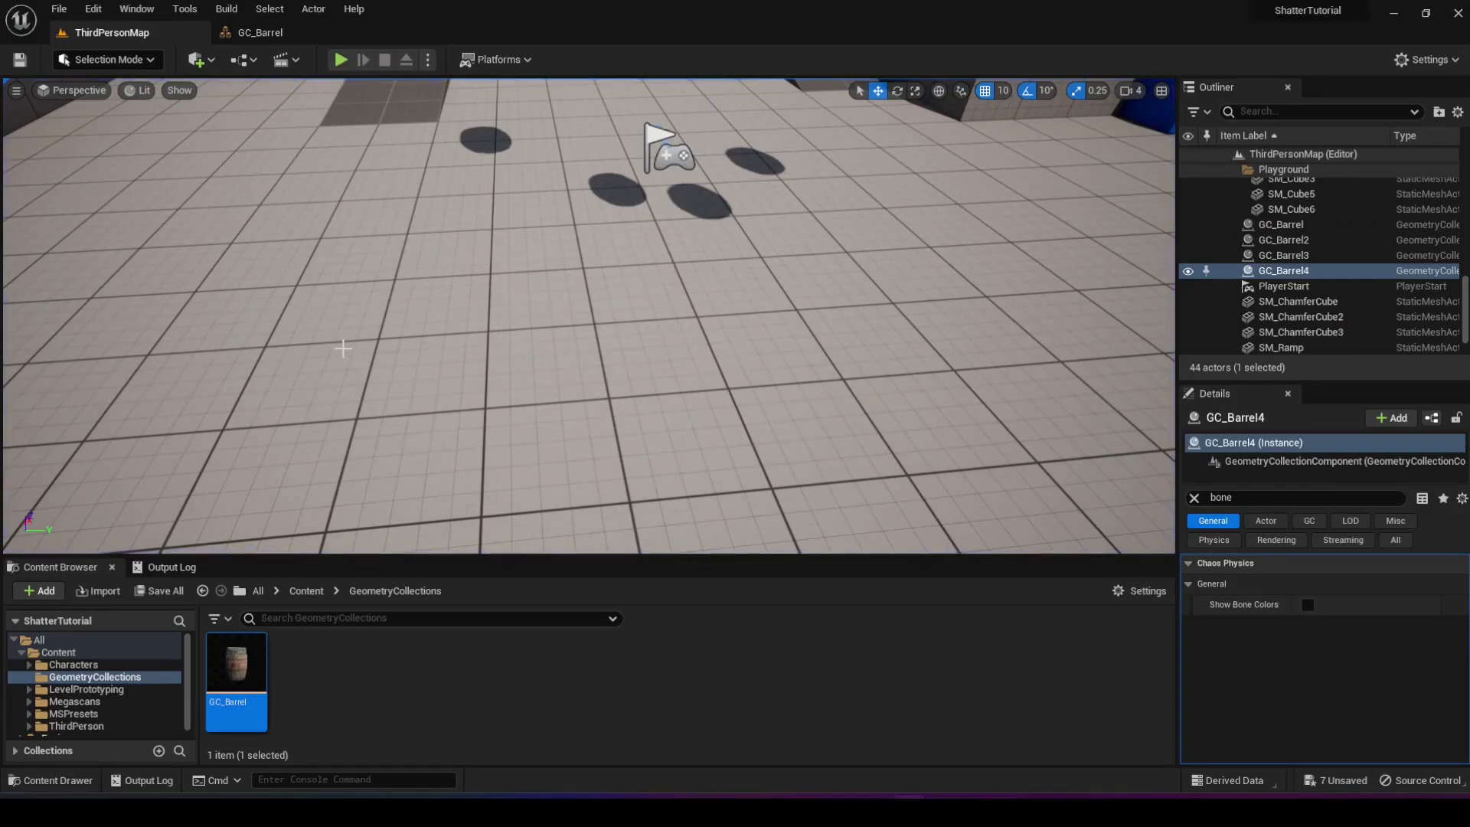
- Delete the original GC_Barrel actor with the exploded-looking pieces from the level
{"action": "right_click_drag", "start_coordinate": [303, 366], "coordinate": [355, 361]}
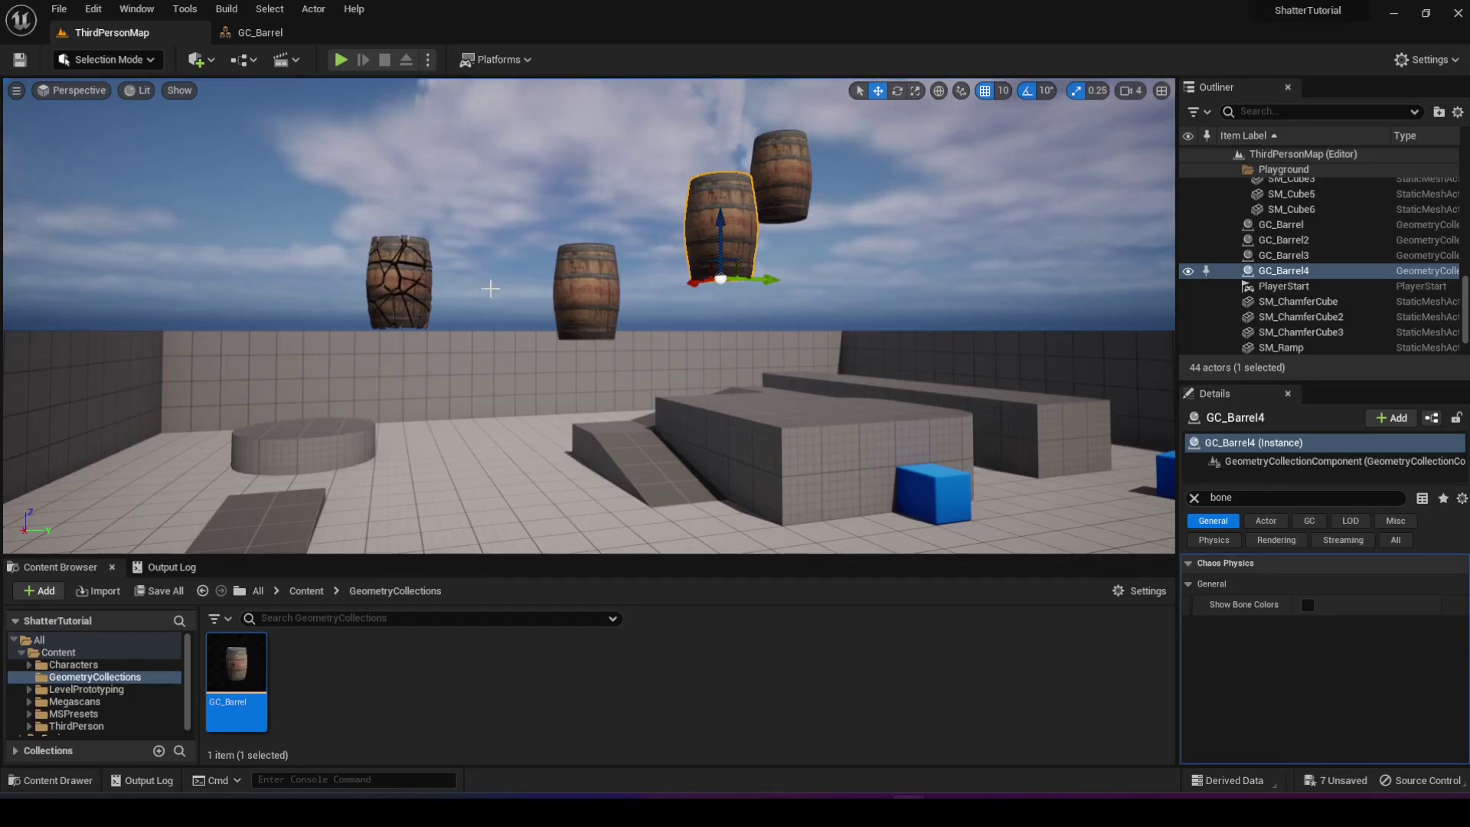
{"action": "left_click", "coordinate": [382, 290]}
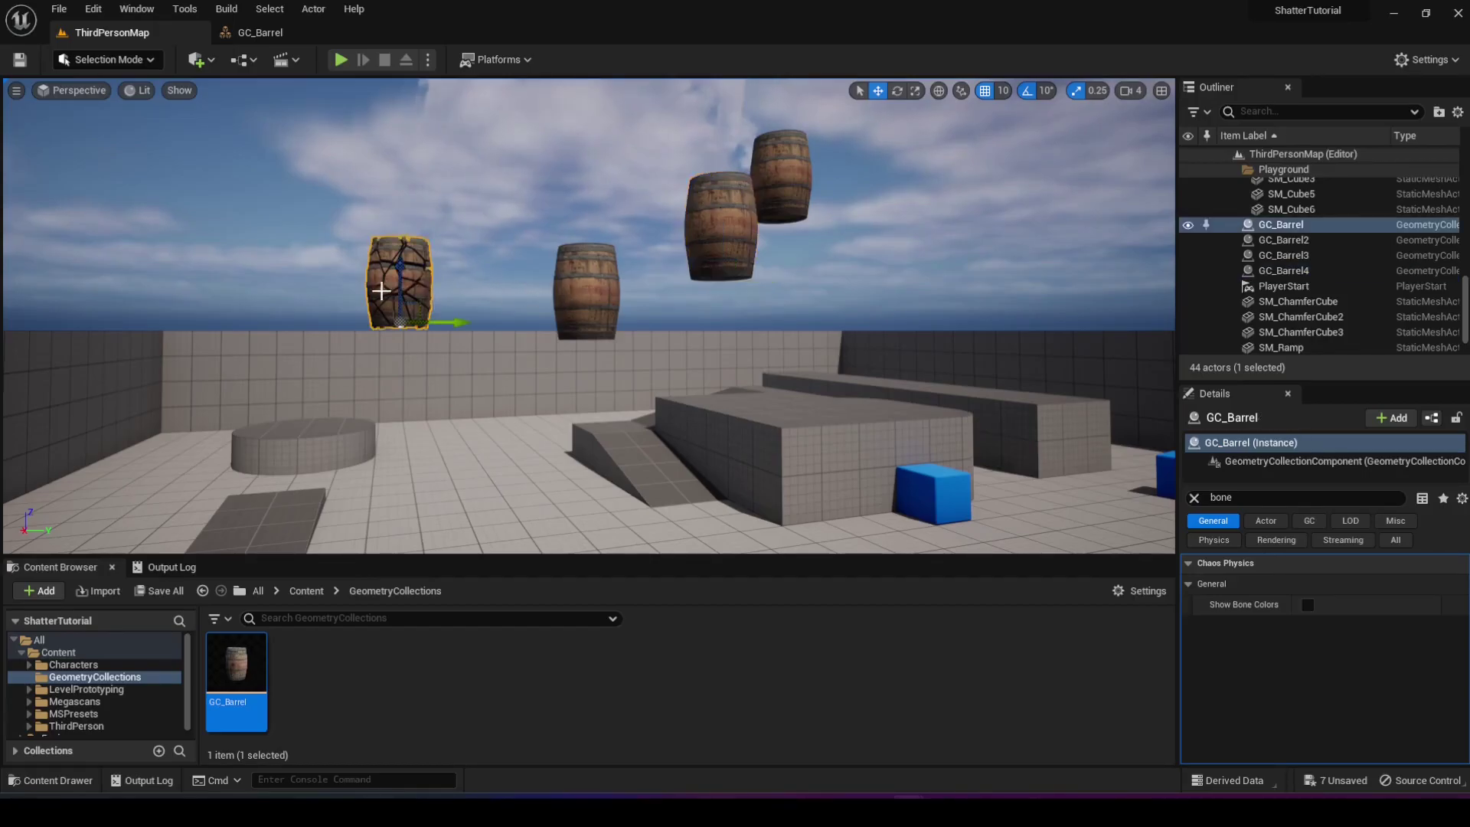
{"action": "key", "text": "Delete"}
- Snap the three remaining barrels, GC_Barrel2, GC_Barrel4 and GC_Barrel3, down onto the floor
{"action": "left_click", "coordinate": [591, 299]}
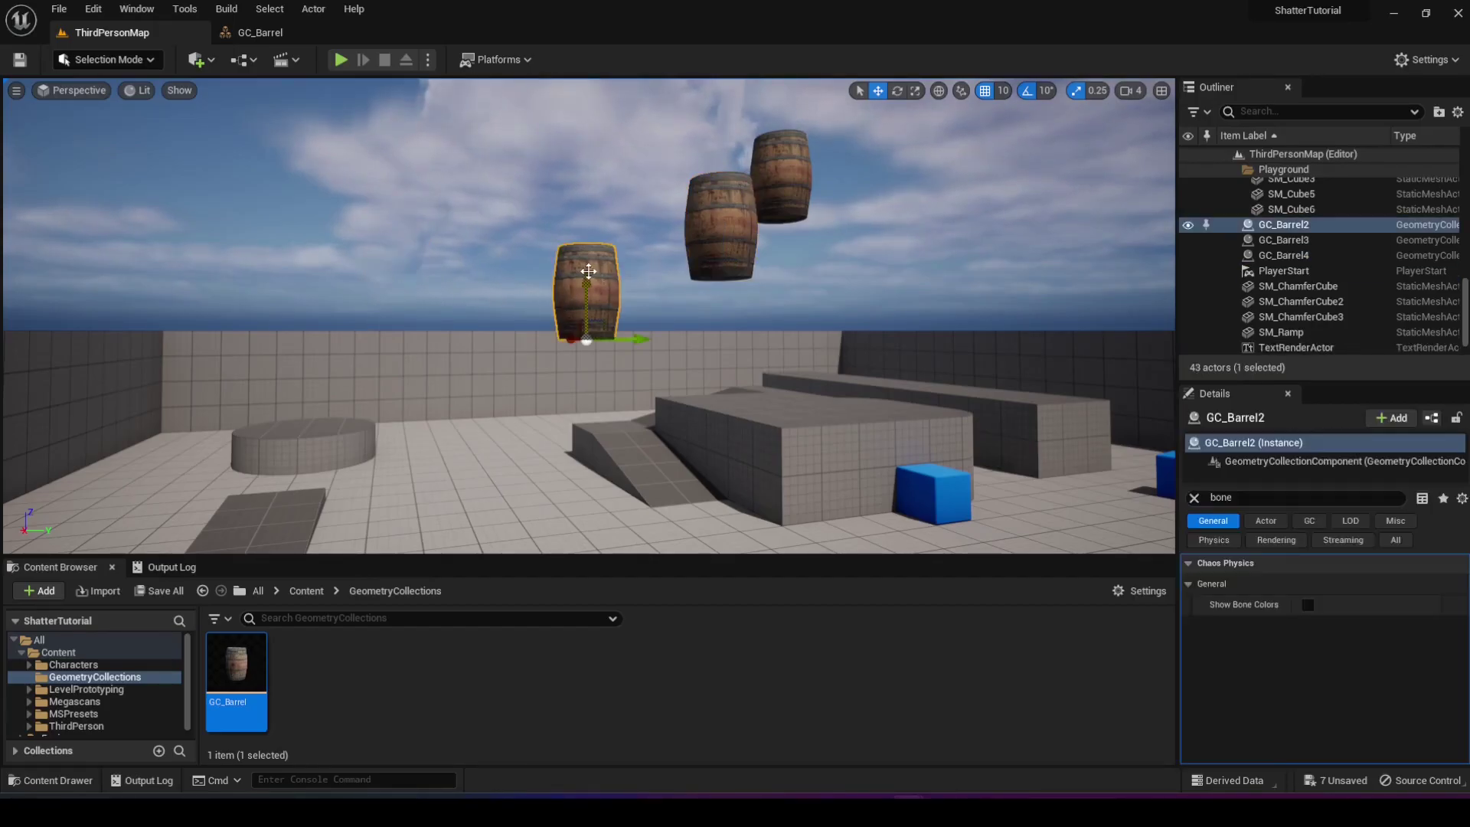
{"action": "key", "text": "h"}
{"action": "left_click", "coordinate": [735, 253]}
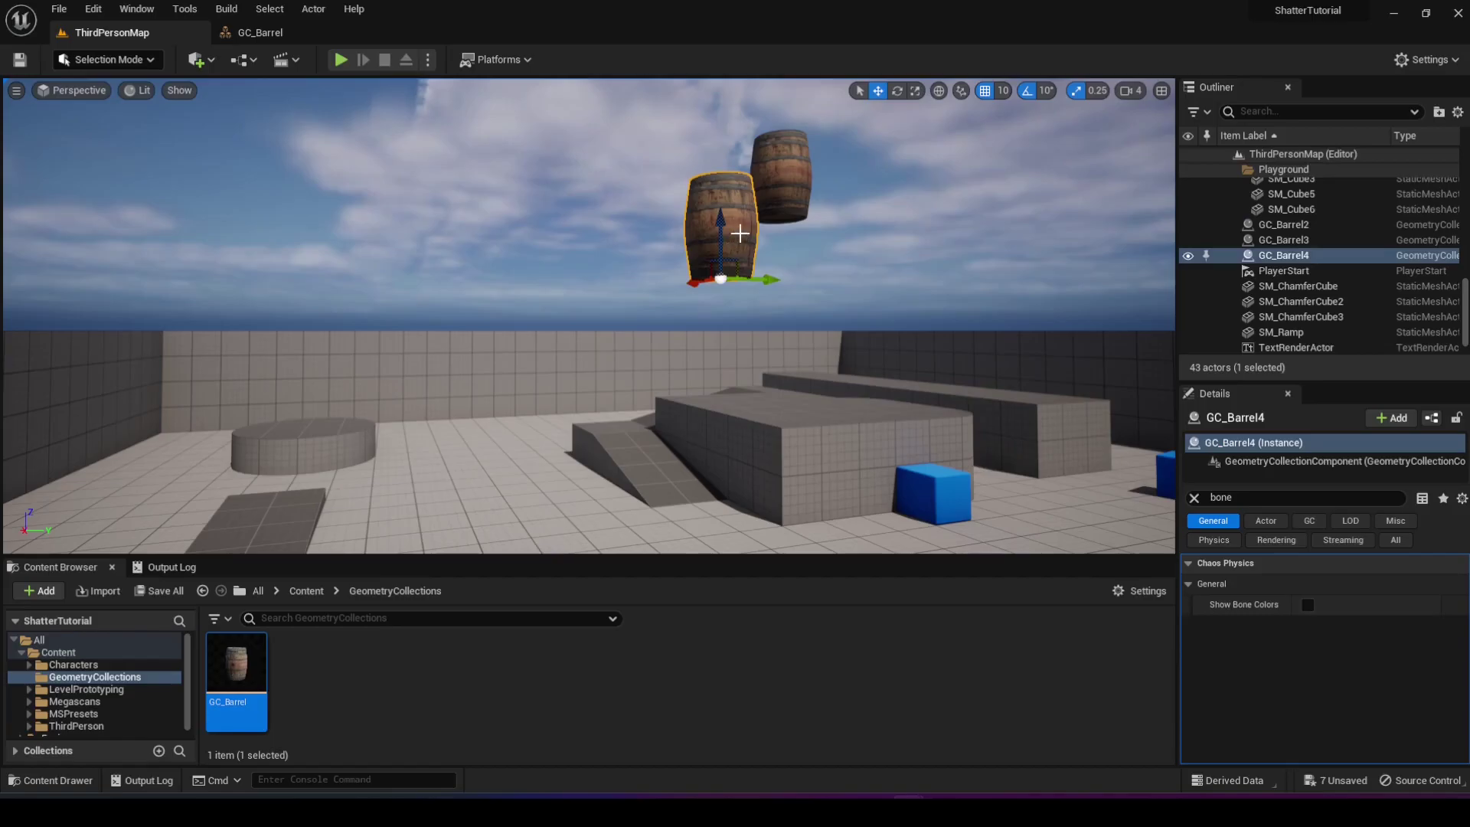
{"action": "key", "text": "h"}
{"action": "left_click", "coordinate": [778, 193]}
{"action": "key", "text": "f"}
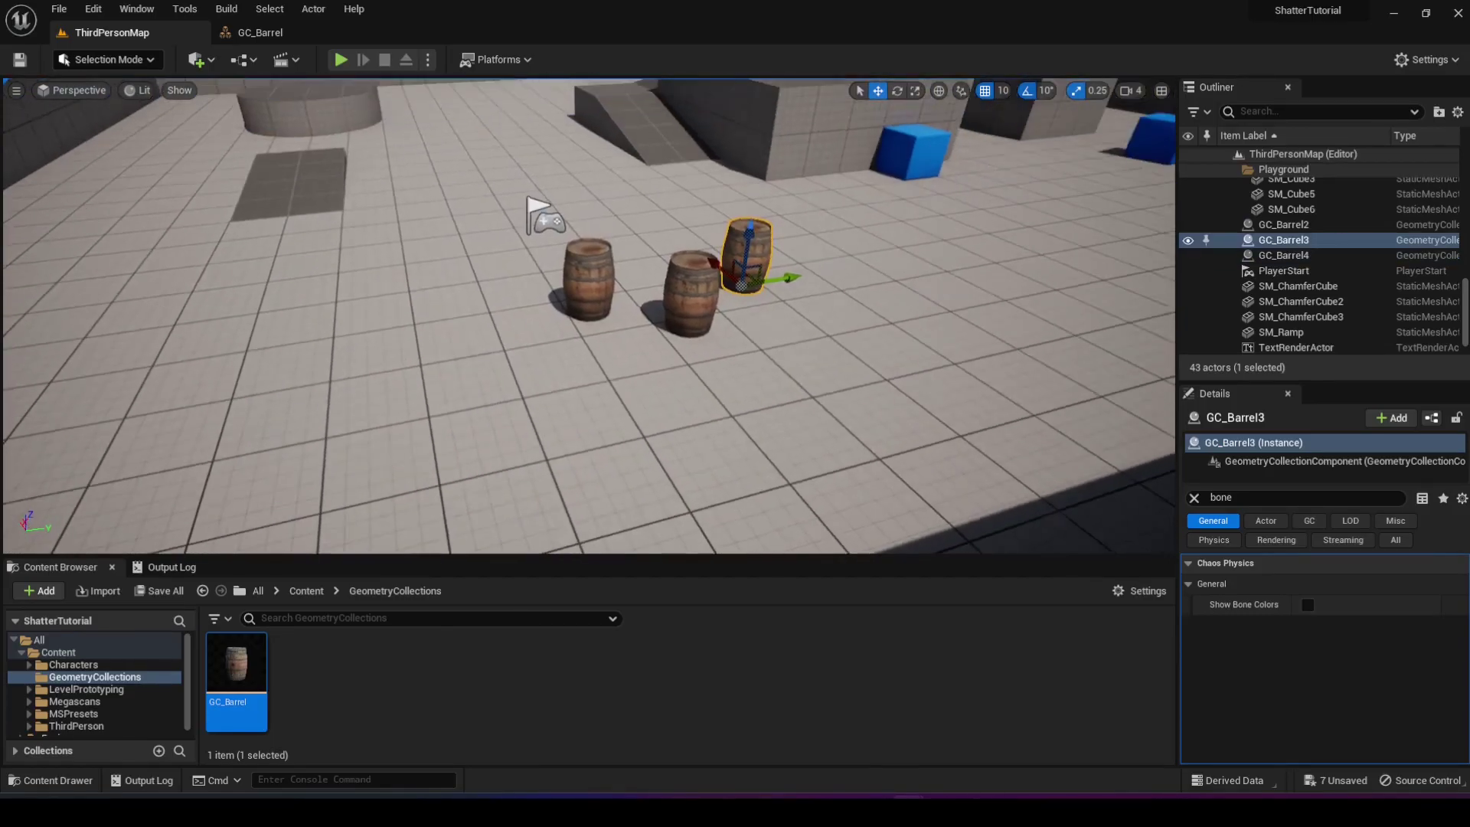
{"action": "scroll", "coordinate": [589, 314], "scroll_direction": "up", "scroll_amount": 5}
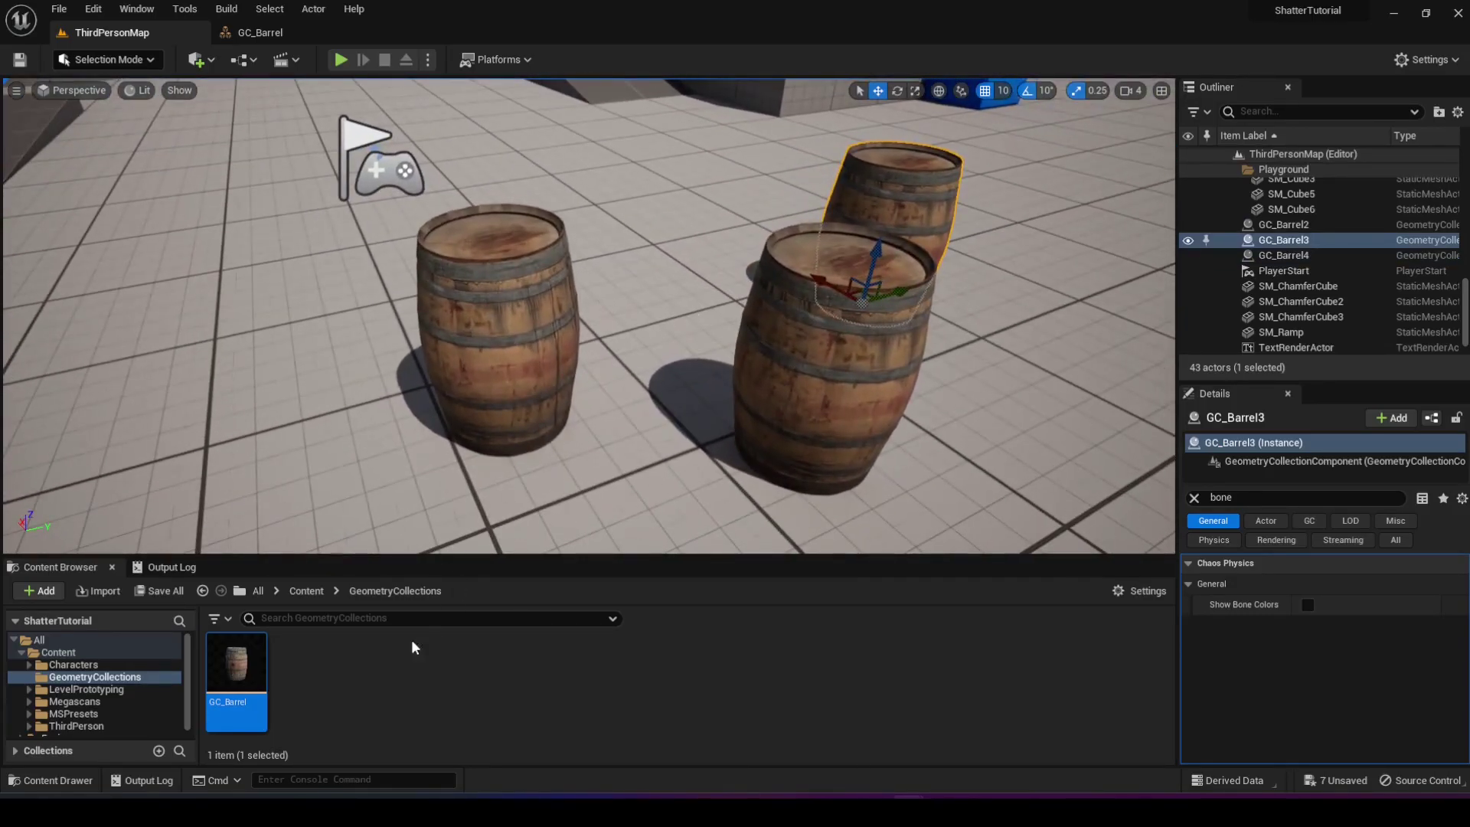
- Create a folder named Blueprints directly inside the Content folder
{"action": "left_click", "coordinate": [71, 666]}
{"action": "left_click", "coordinate": [58, 653]}
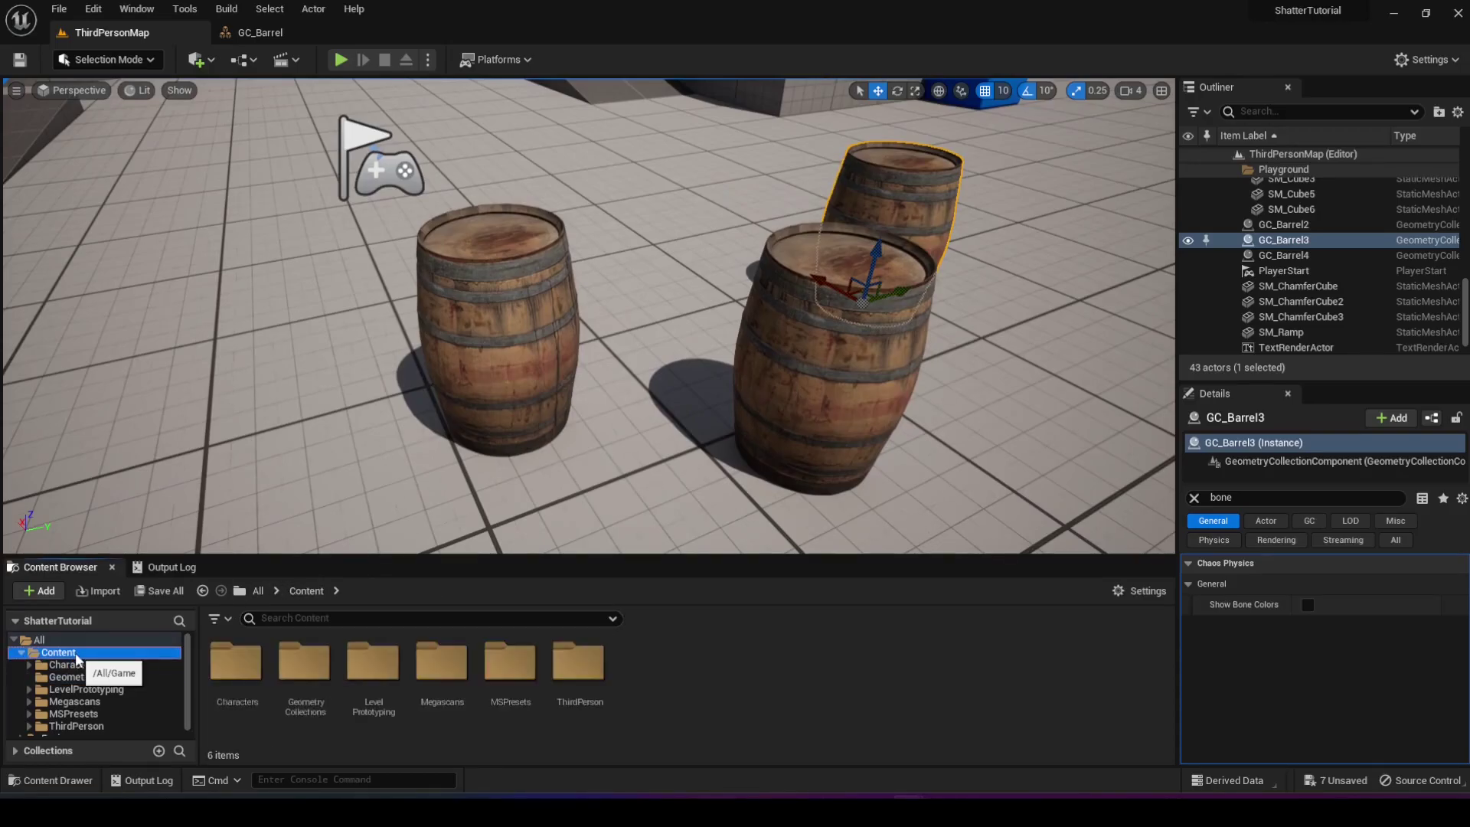
{"action": "right_click", "coordinate": [646, 665]}
{"action": "mouse_move", "coordinate": [705, 414]}
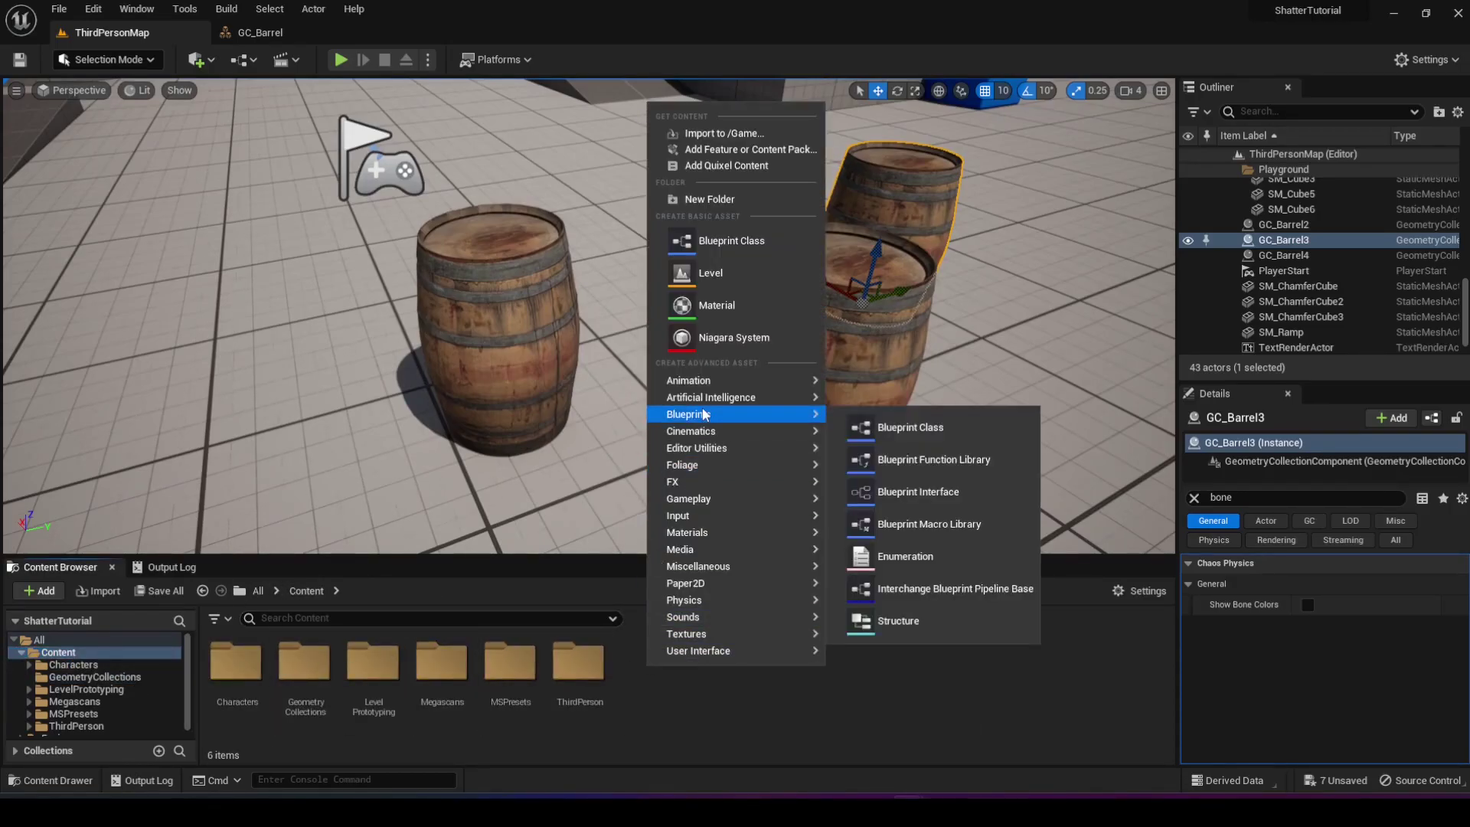
{"action": "left_click", "coordinate": [732, 199]}
{"action": "type", "text": "Blue"}
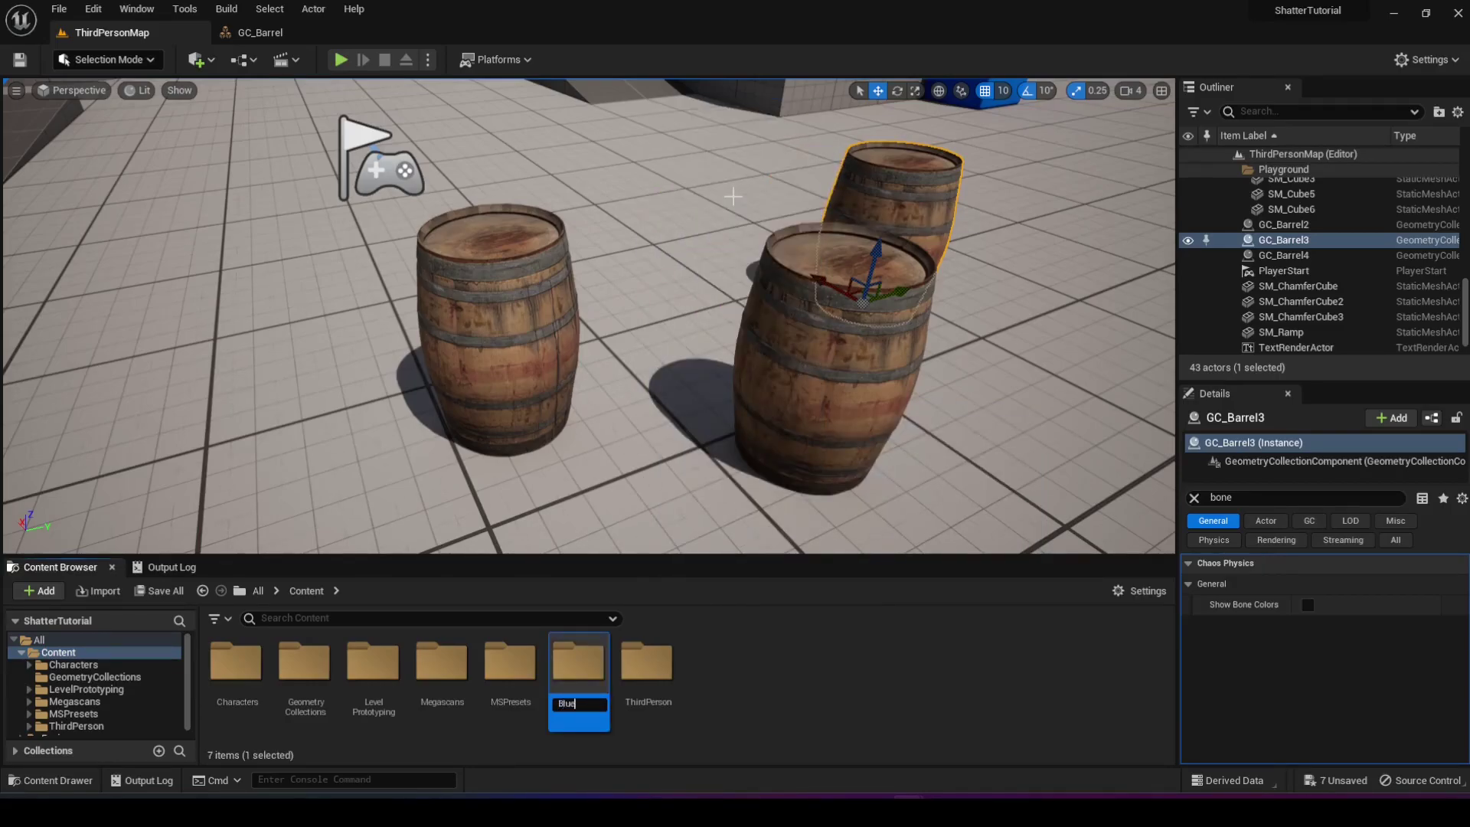
{"action": "type", "text": "prints"}
{"action": "key", "text": "Return"}
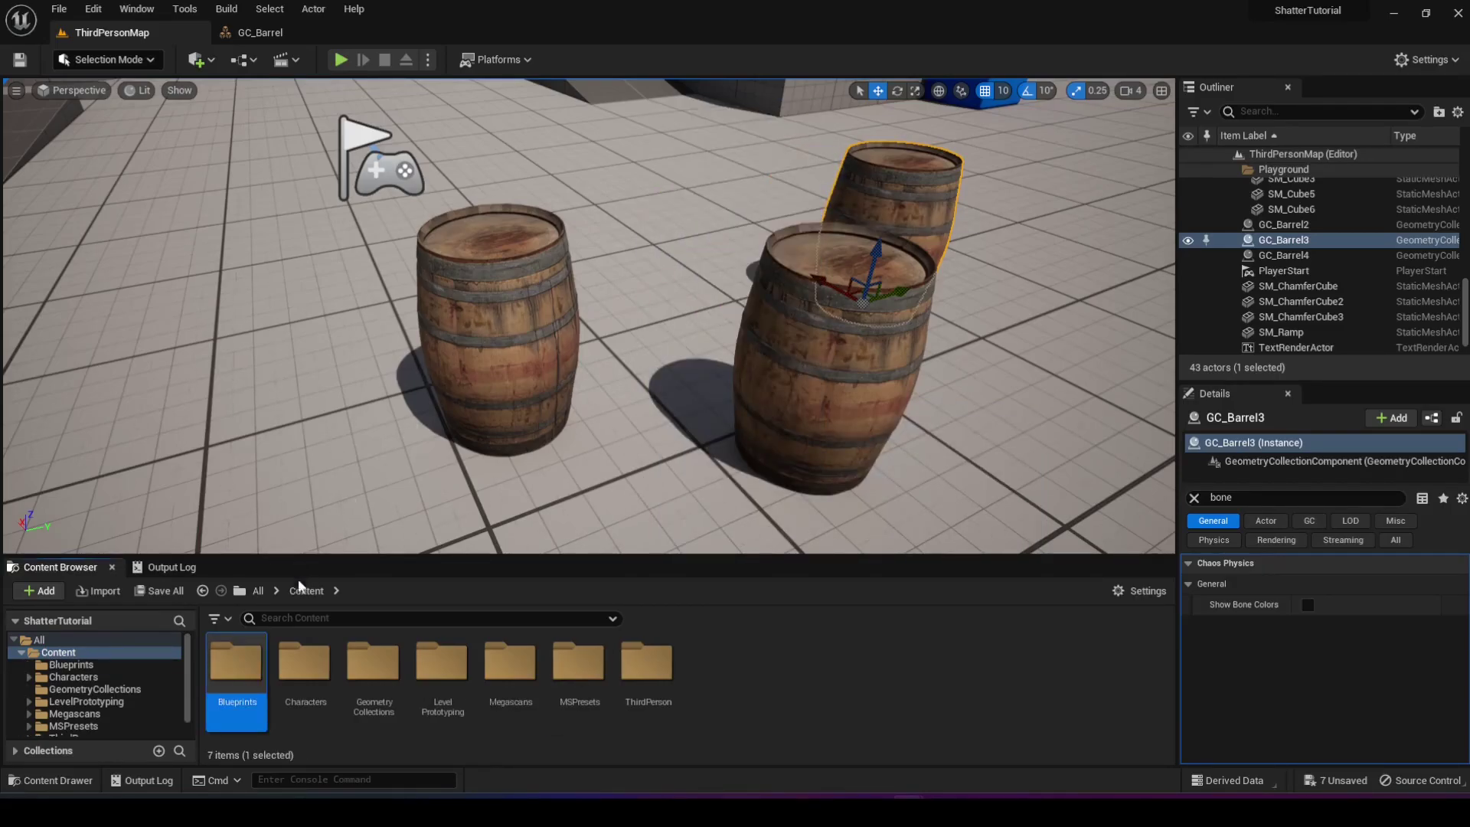
- Create a Blueprint class in the Blueprints folder with FieldSystemActor as its parent class
{"action": "double_click", "coordinate": [239, 660]}
{"action": "right_click", "coordinate": [288, 664]}
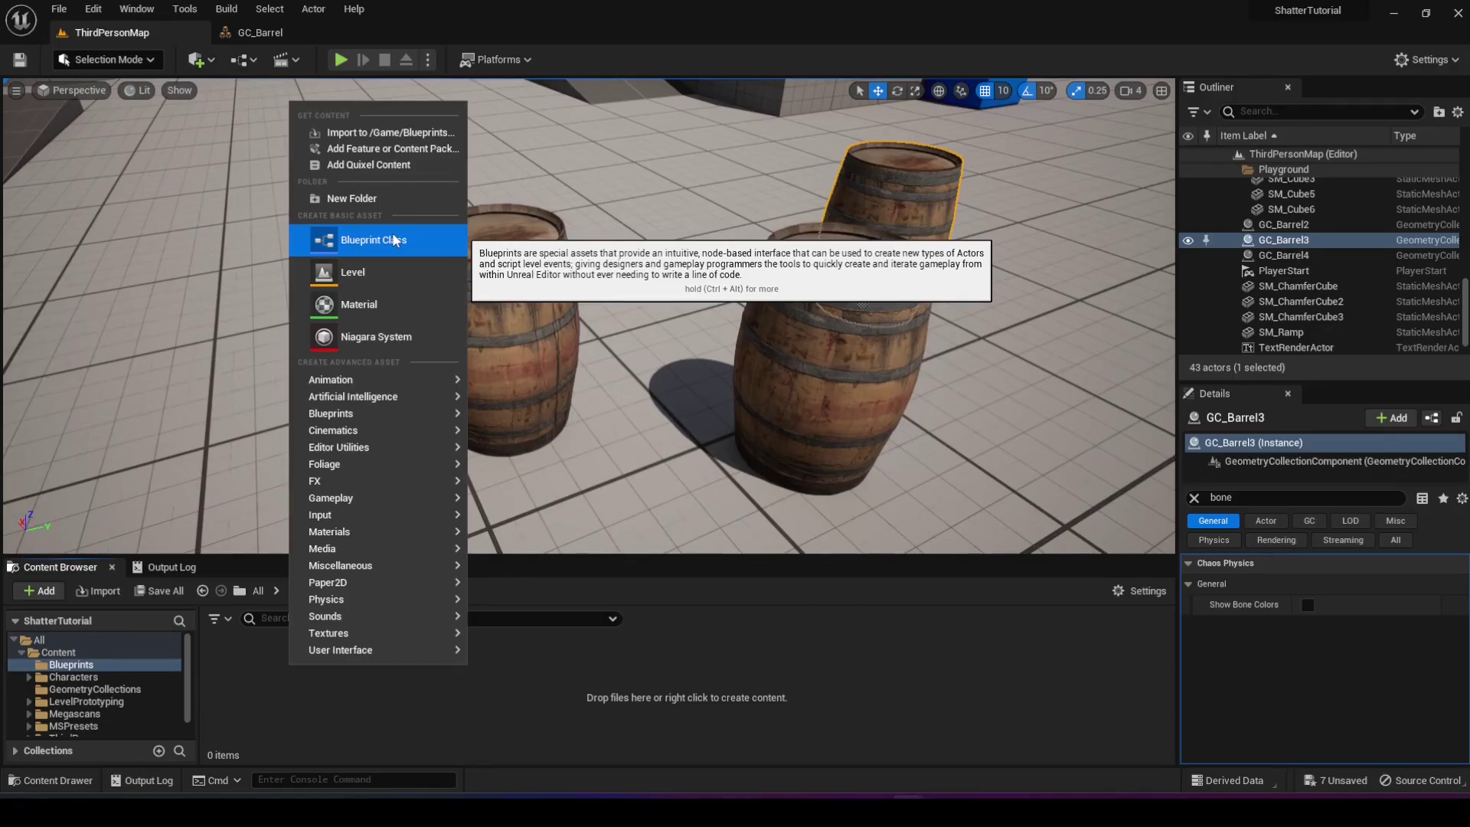
{"action": "left_click", "coordinate": [395, 240]}
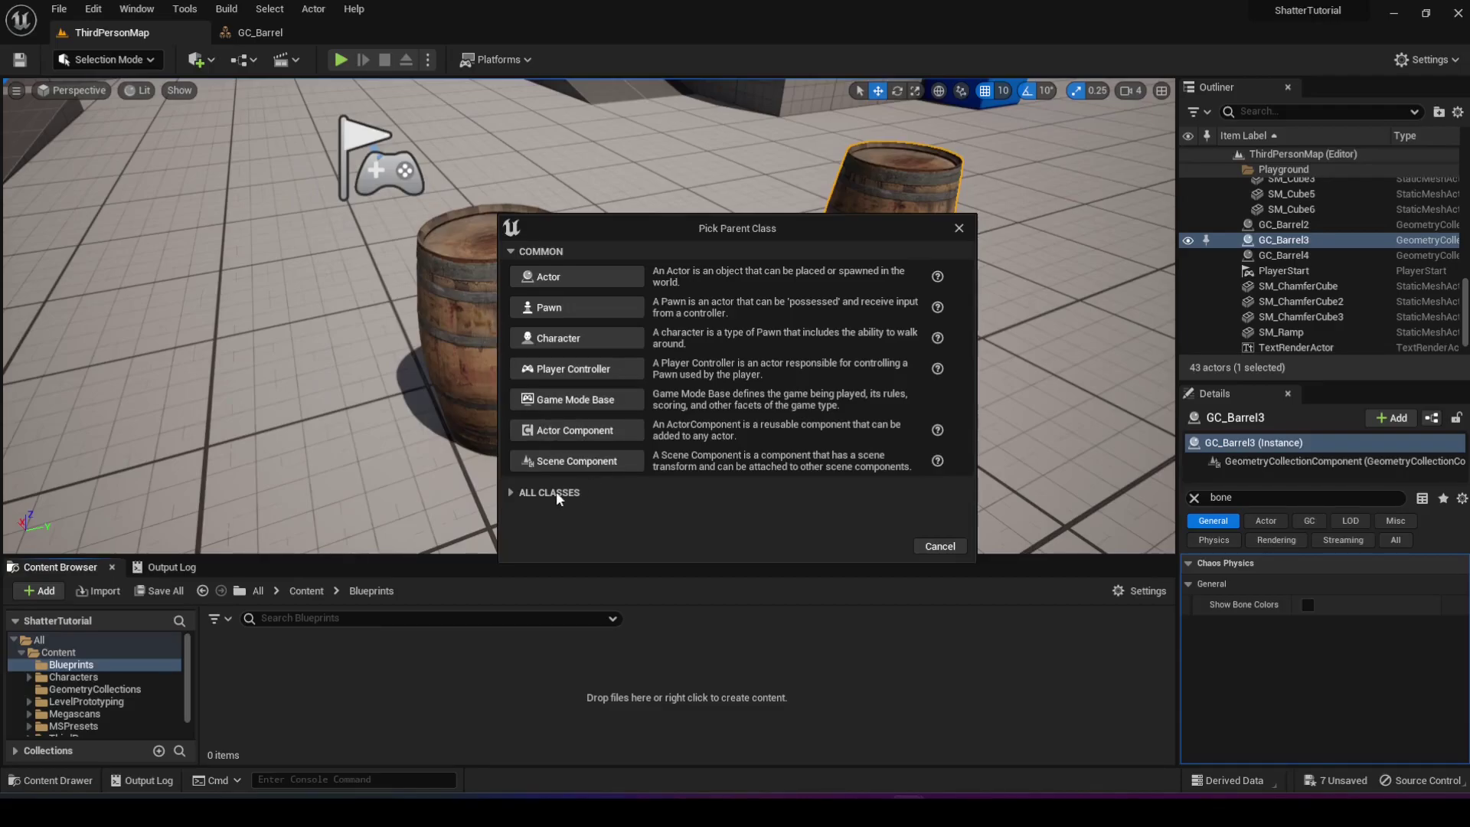
{"action": "left_click", "coordinate": [549, 493]}
{"action": "type", "text": "field"}
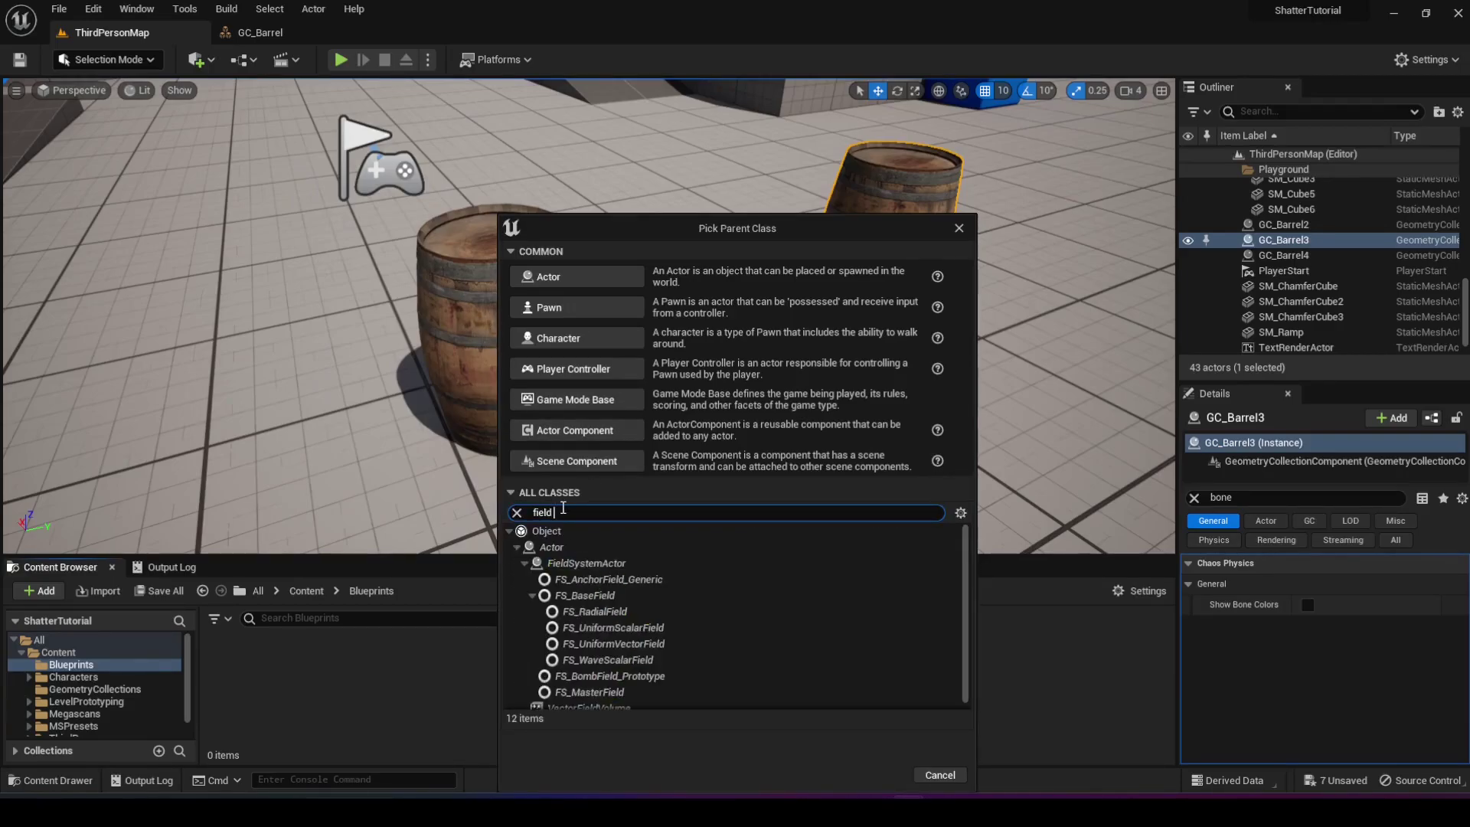
{"action": "left_click", "coordinate": [602, 564]}
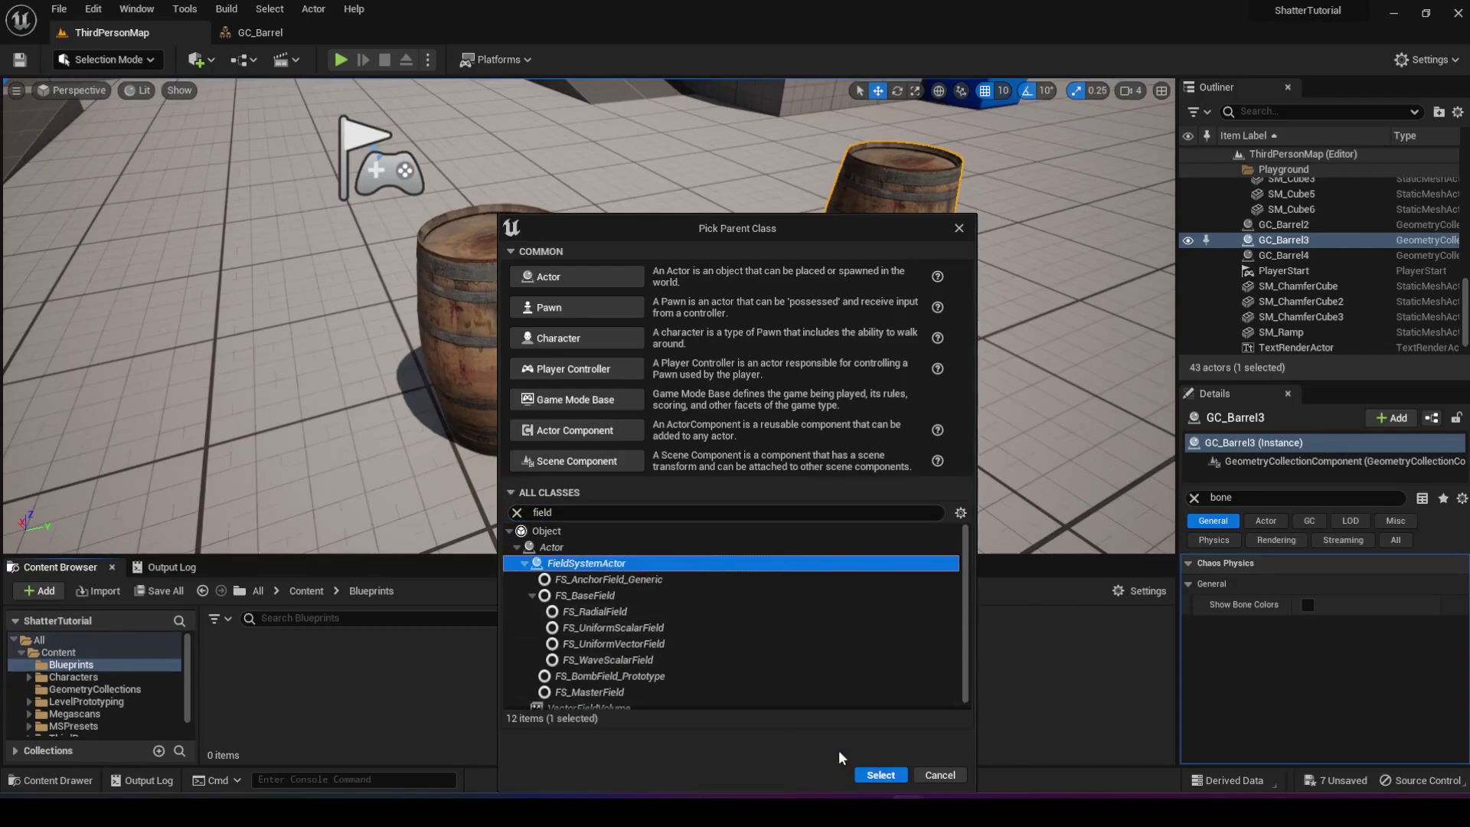
{"action": "left_click", "coordinate": [880, 776]}
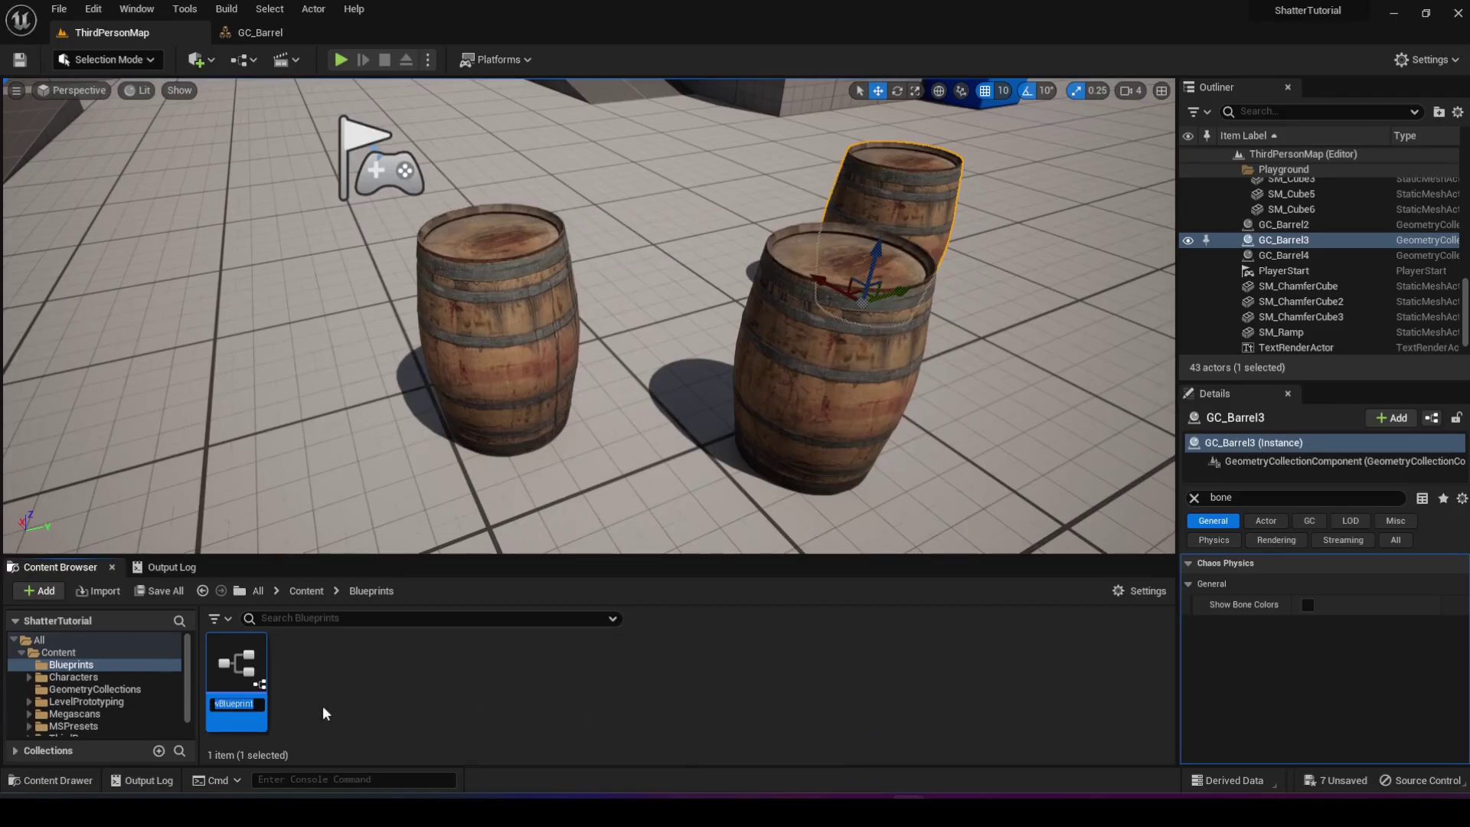
{"action": "key", "text": "Return"}
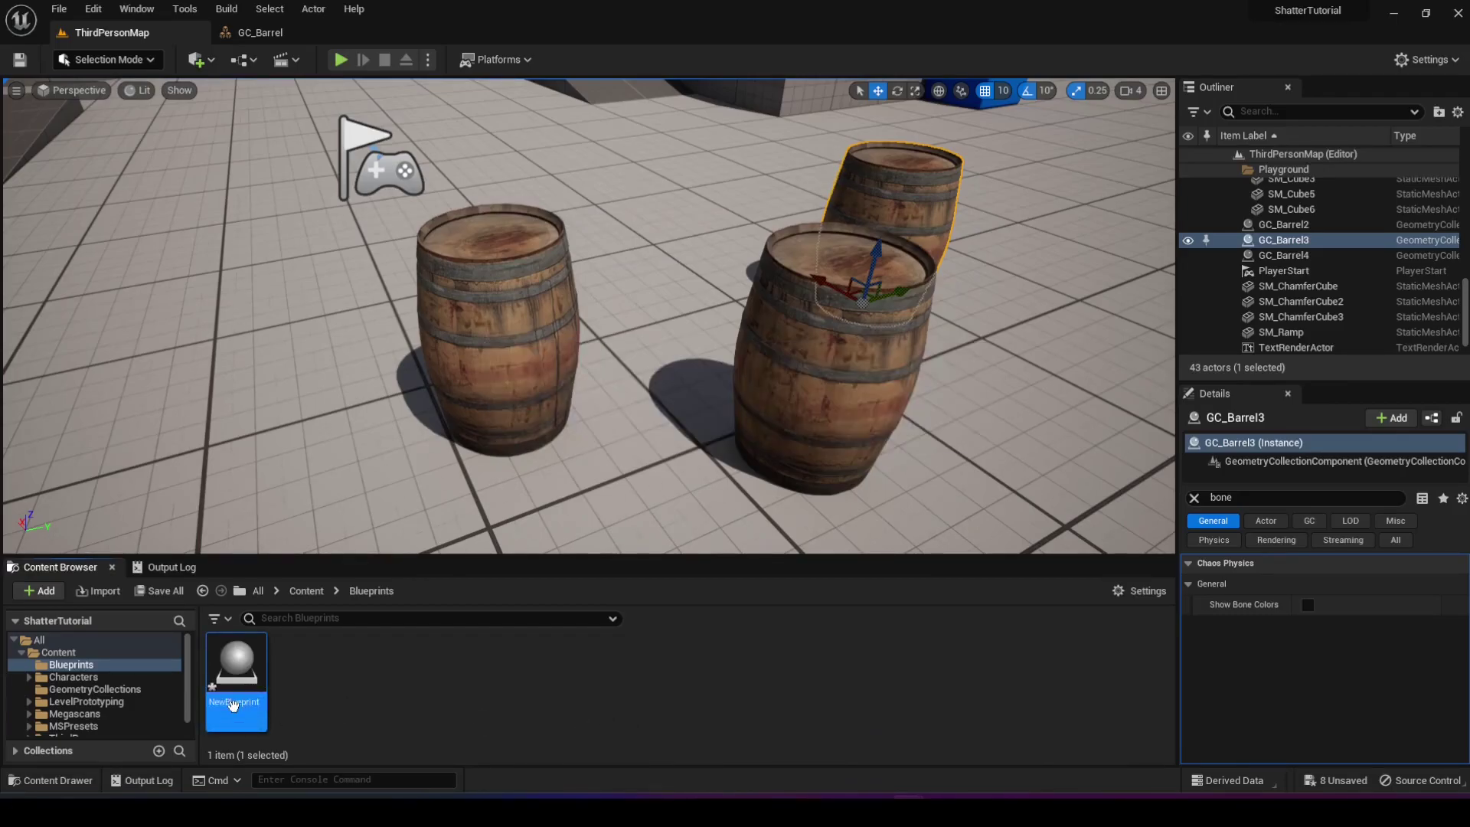
- Name the new Blueprint class BP_FieldSystem and open it for editing
{"action": "left_click", "coordinate": [233, 705]}
{"action": "type", "text": "BP_Fie"}
{"action": "key", "text": "Return"}
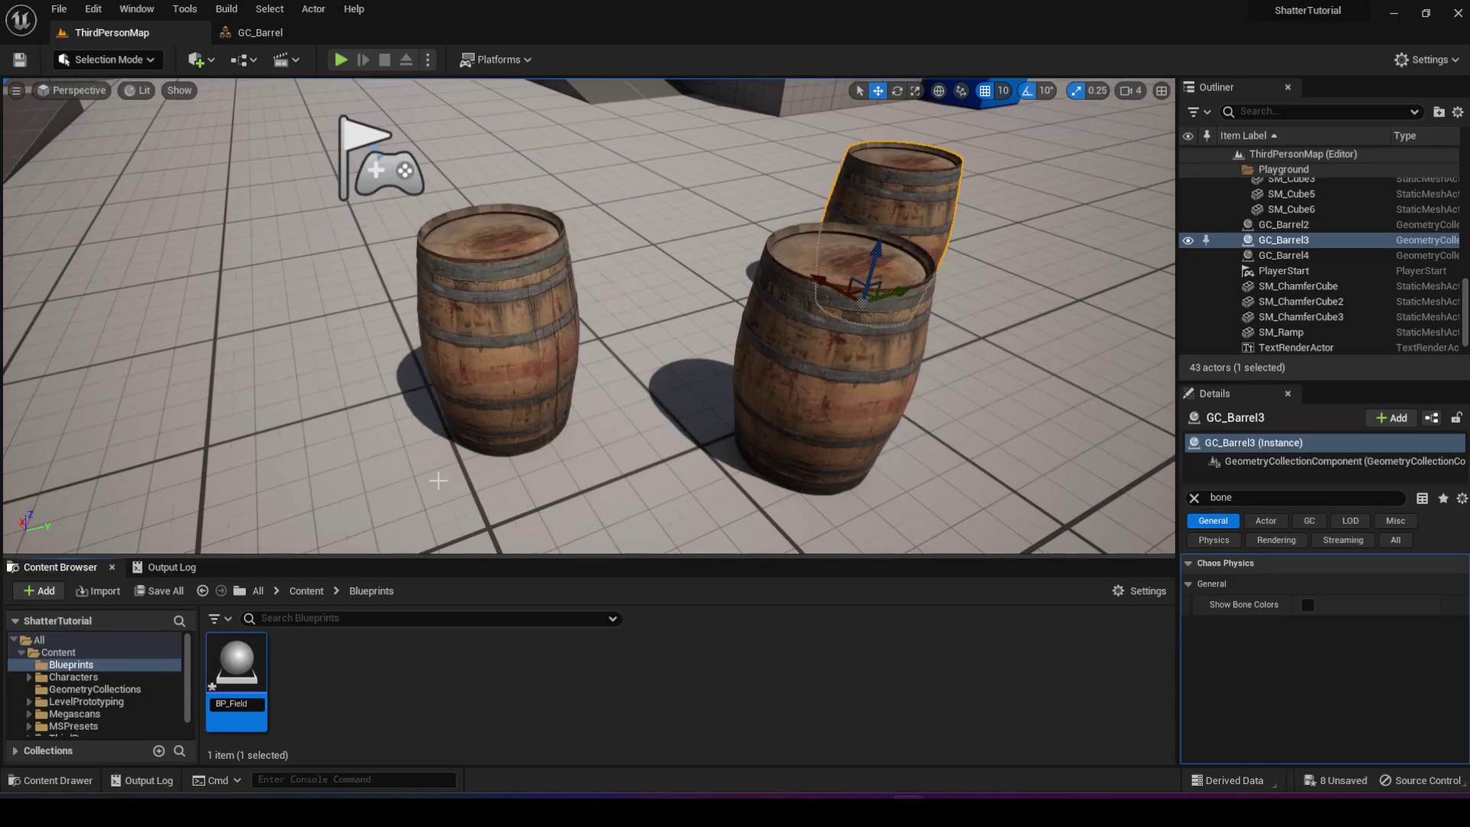
{"action": "type", "text": "System"}
{"action": "key", "text": "Return"}
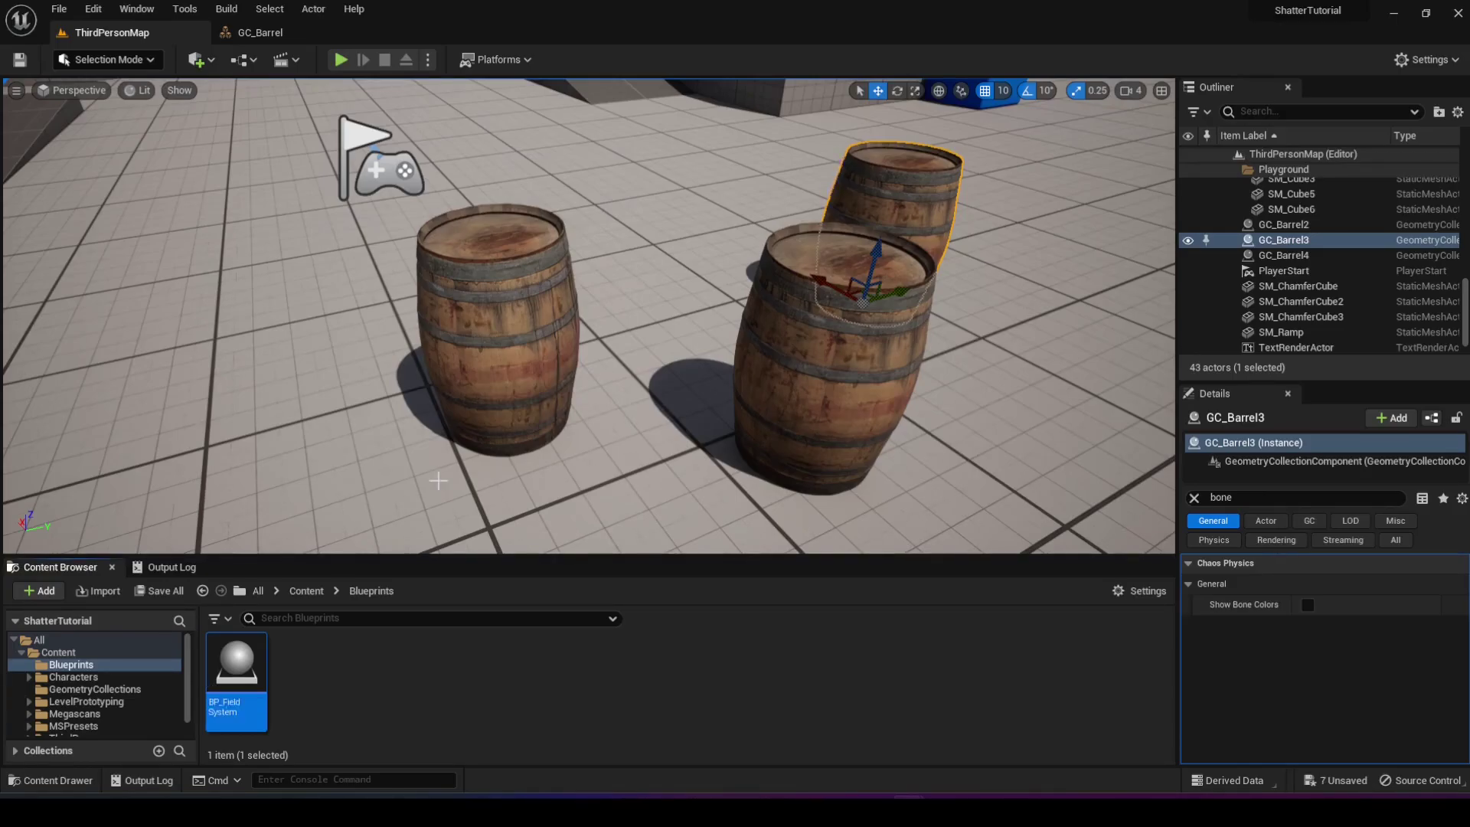
{"action": "double_click", "coordinate": [241, 666]}
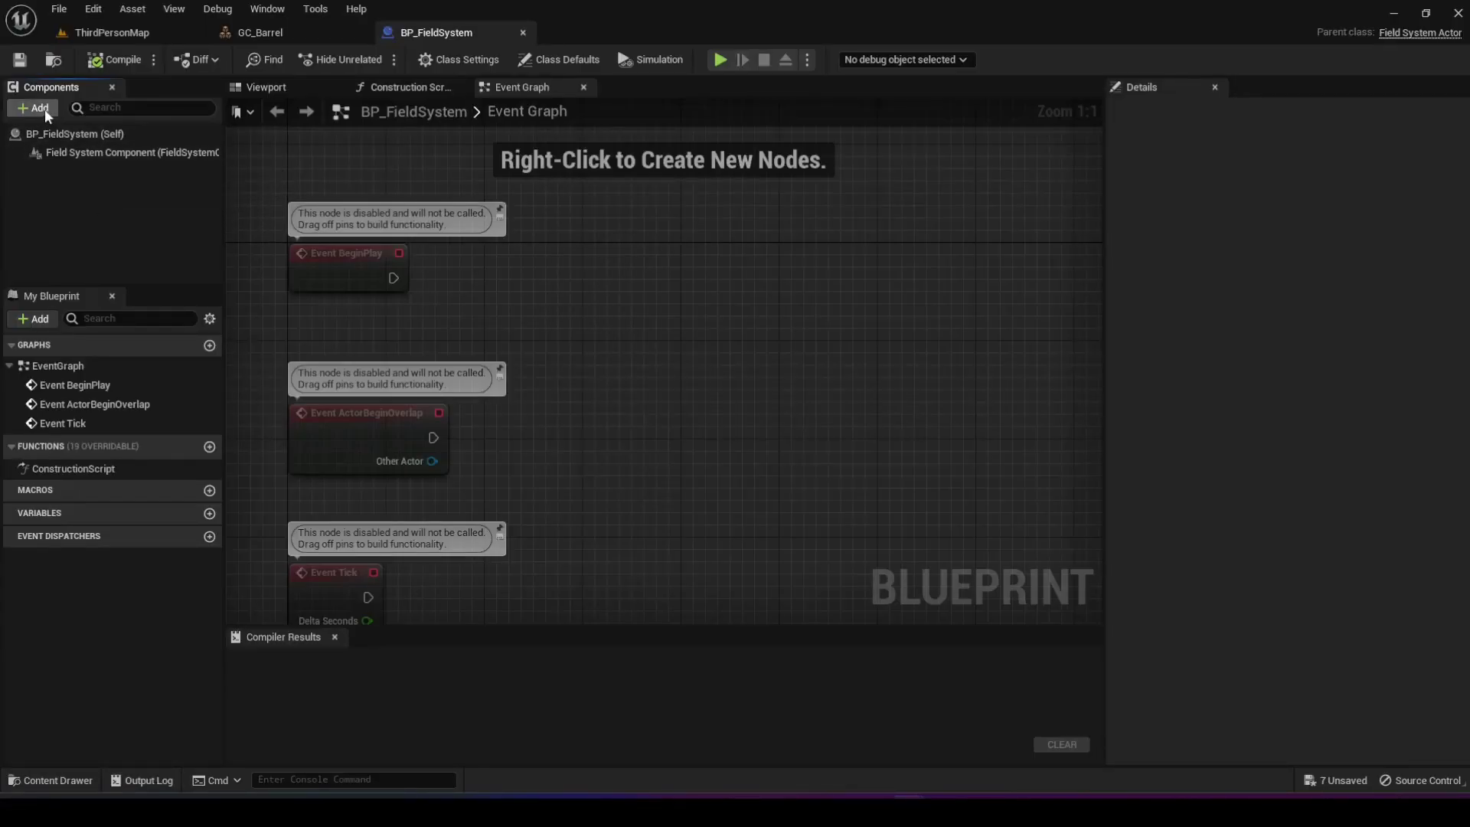
- Add a Radial Falloff component to BP_FieldSystem, keeping its default name
{"action": "left_click", "coordinate": [43, 109]}
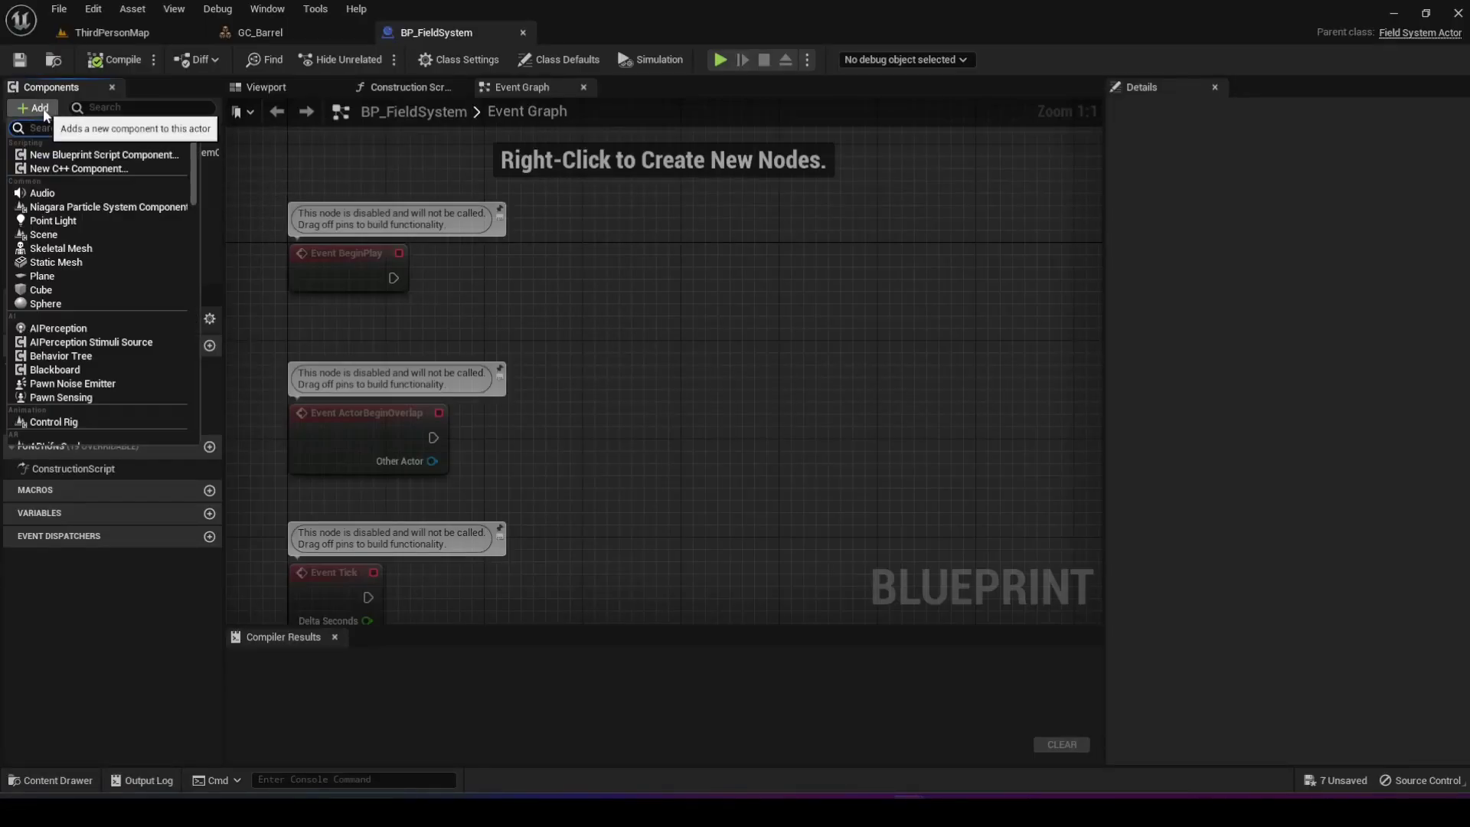
{"action": "type", "text": "radial fall"}
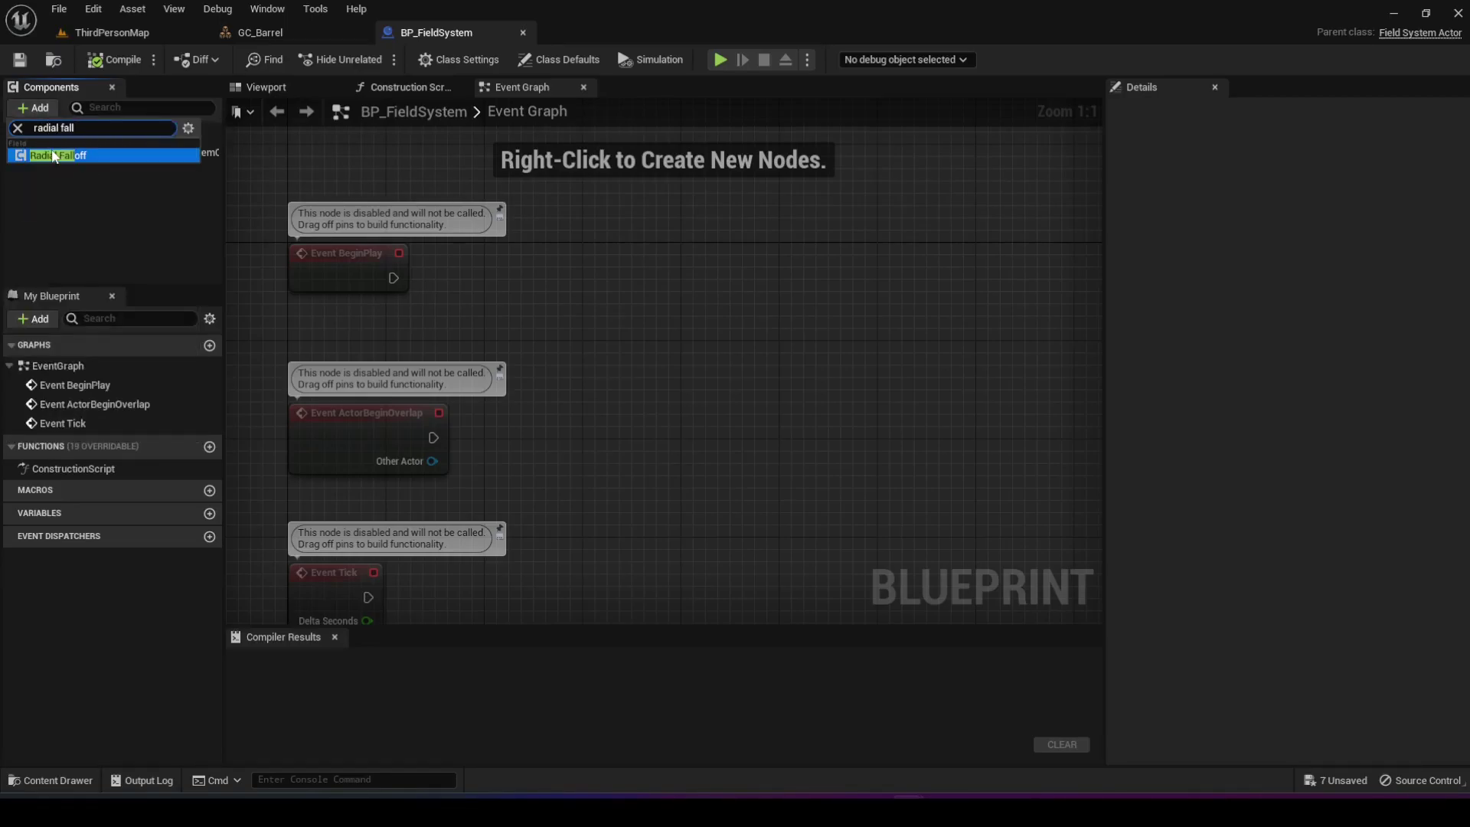
{"action": "left_click", "coordinate": [53, 153]}
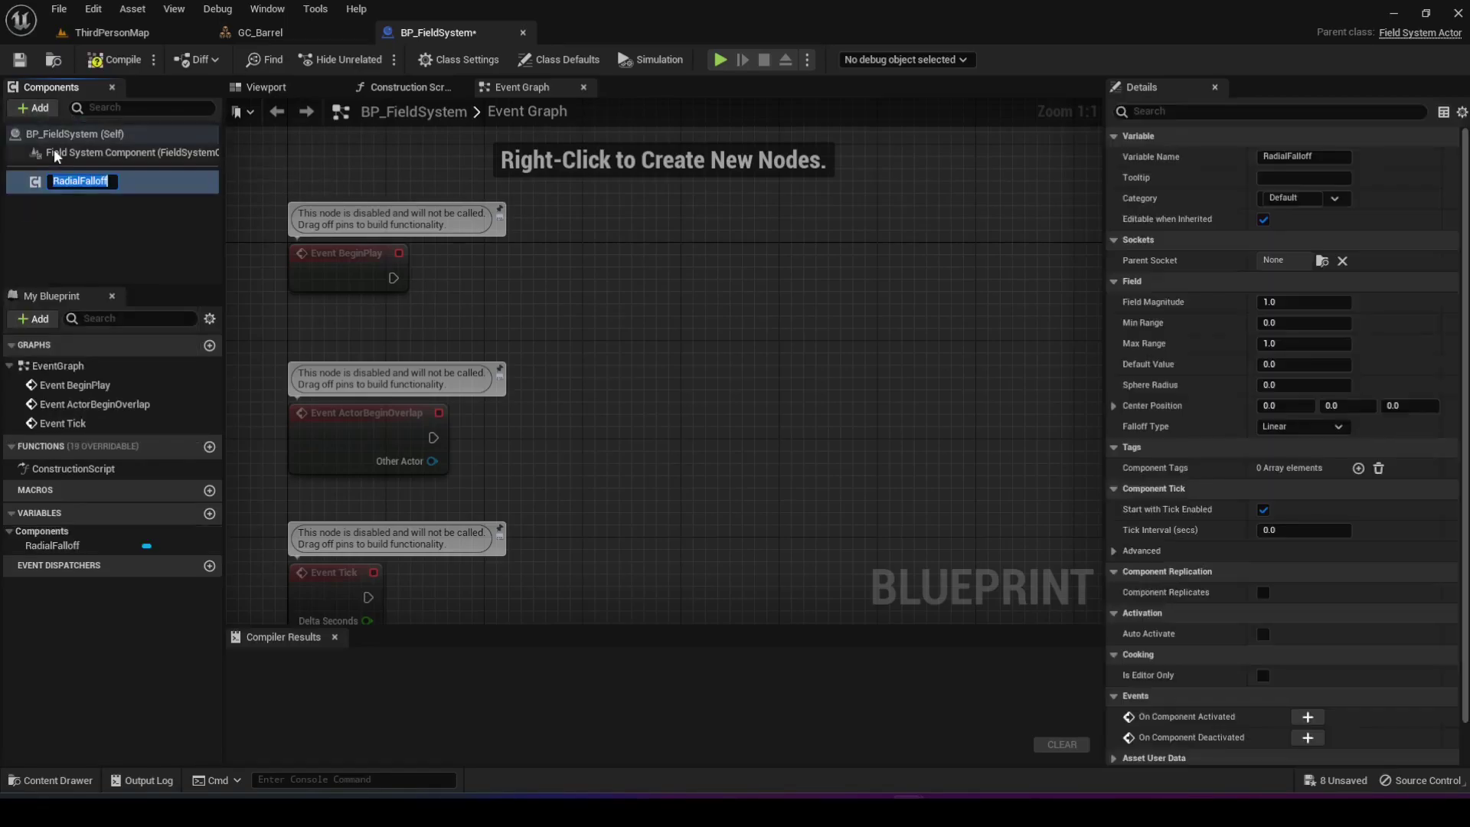
{"action": "left_click", "coordinate": [78, 219]}
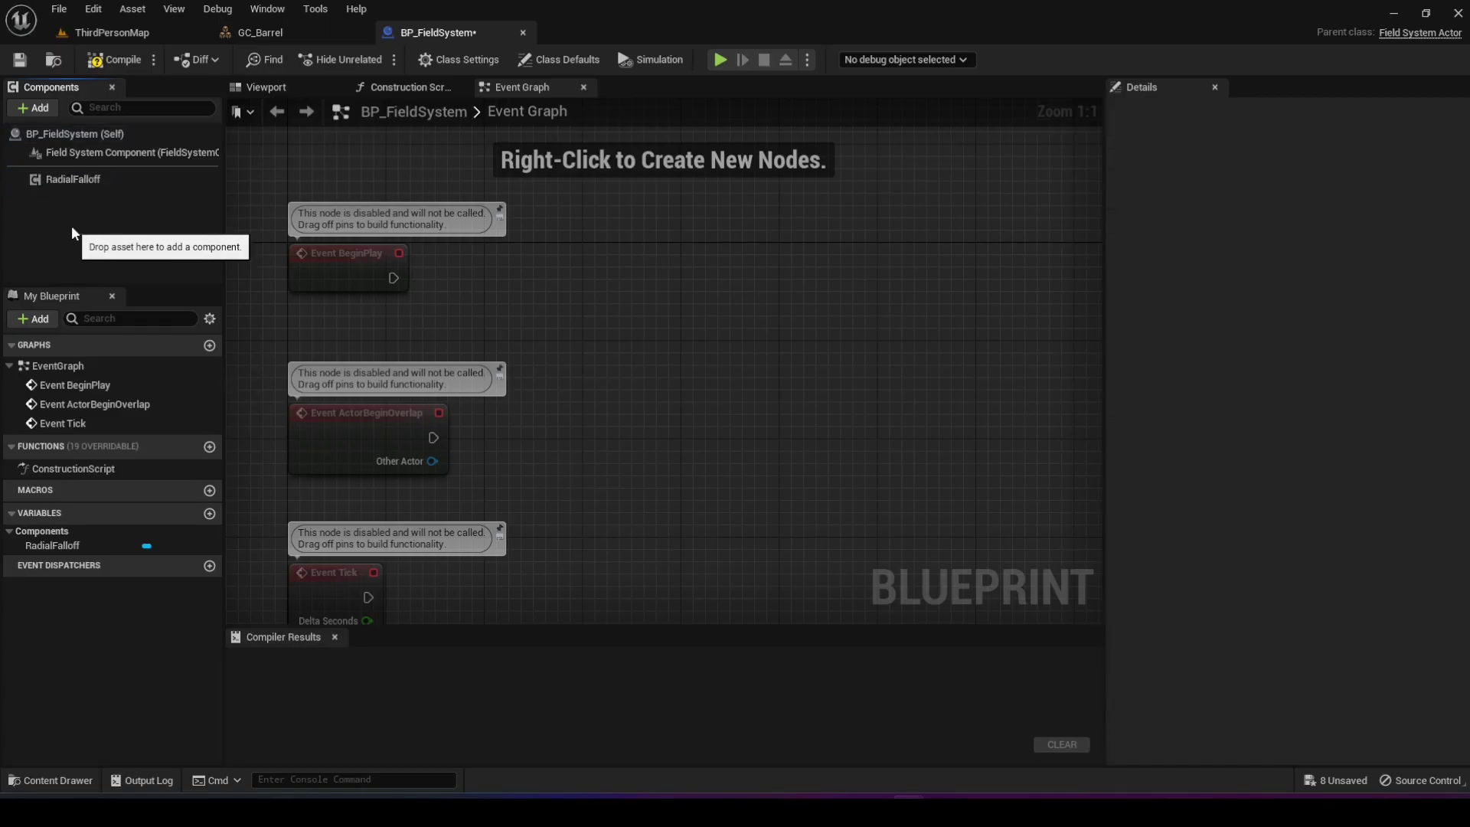
- Place a Radial Falloff reference in the Event Graph and add the Field function Set Radial Falloff with it as target
{"action": "left_click_drag", "start_coordinate": [66, 177], "coordinate": [534, 340]}
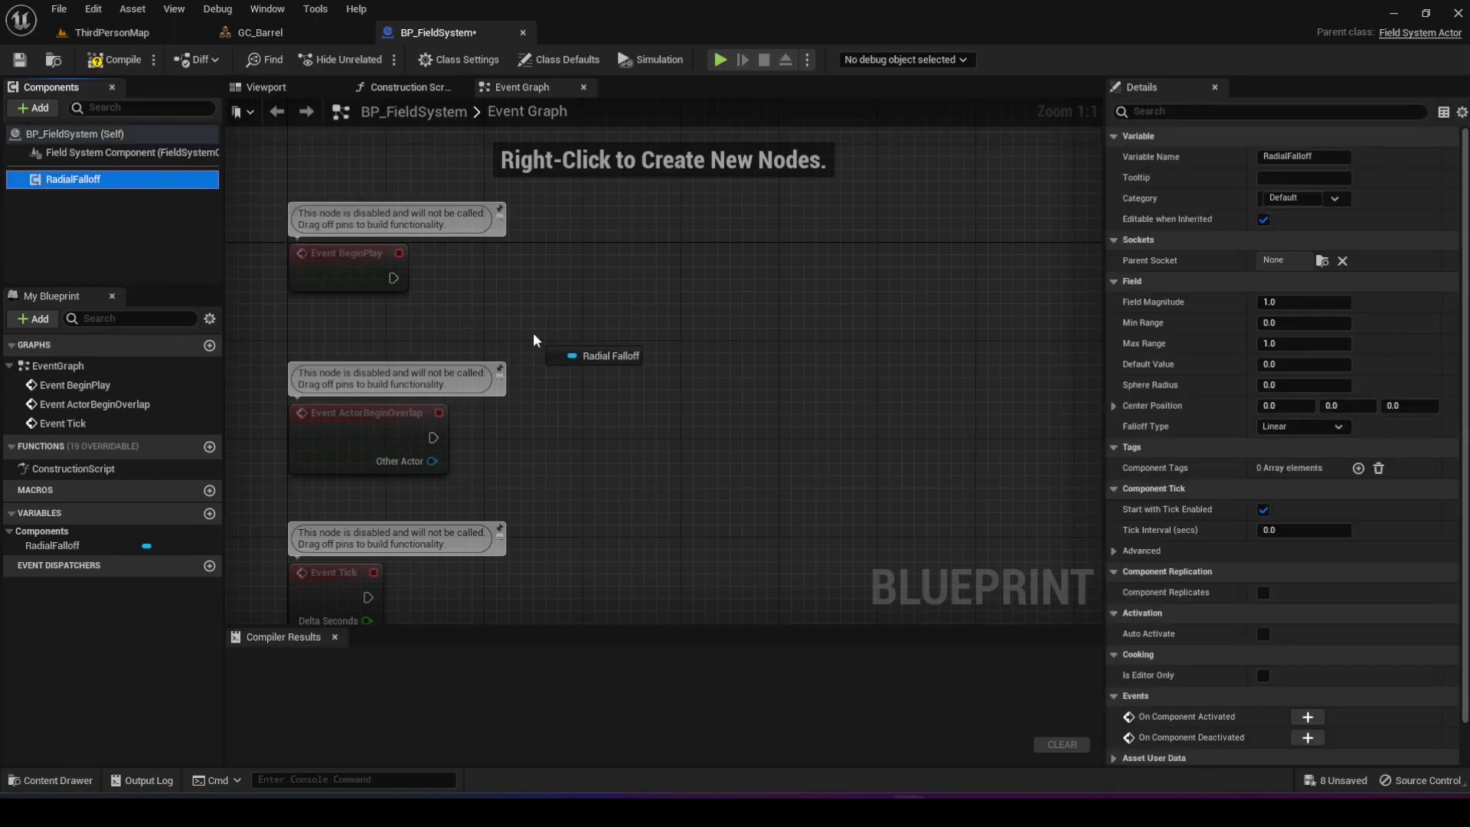
{"action": "left_click_drag", "start_coordinate": [533, 335], "coordinate": [534, 335]}
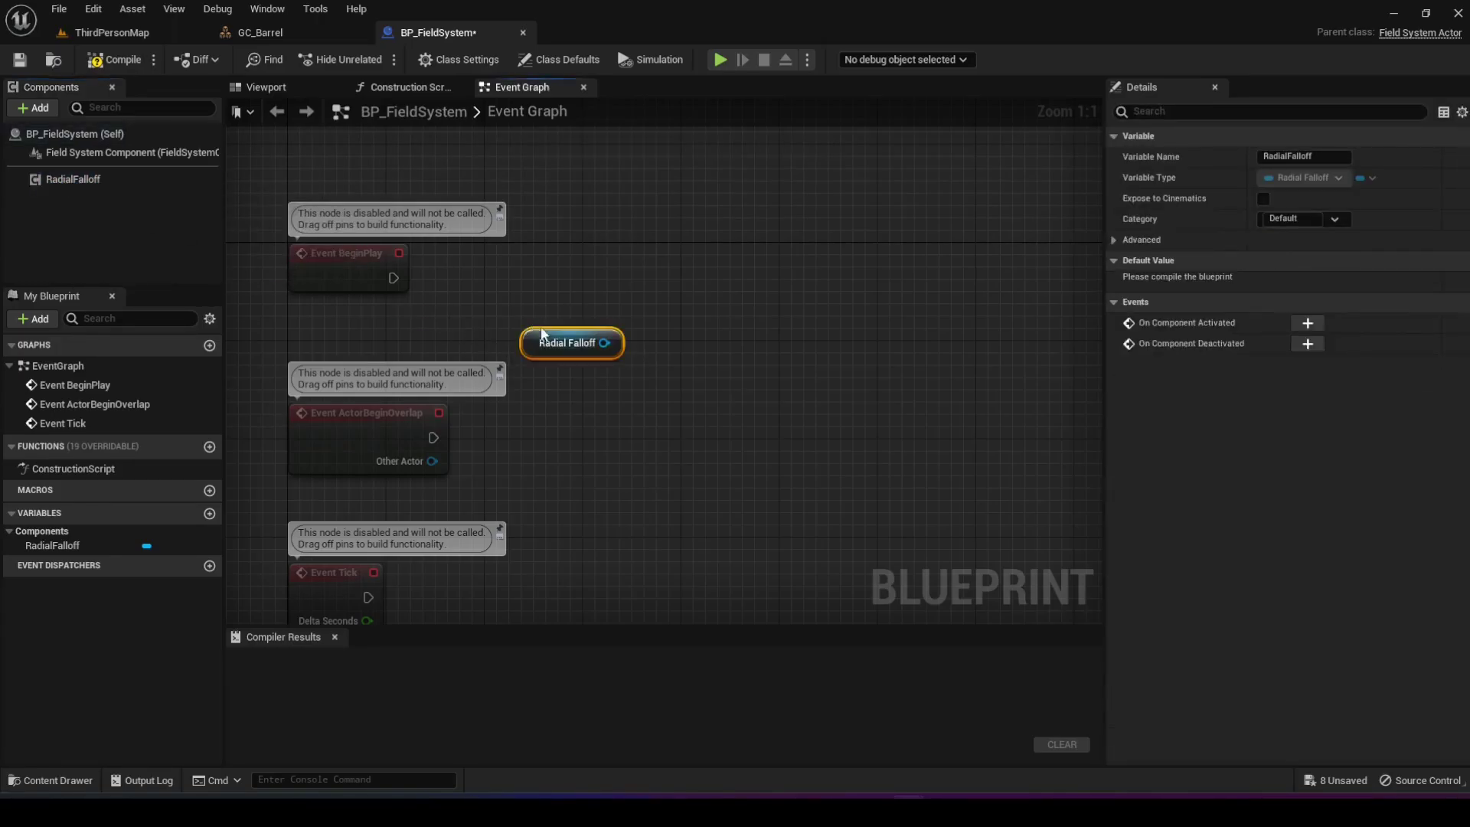
{"action": "right_click_drag", "start_coordinate": [555, 314], "coordinate": [498, 330]}
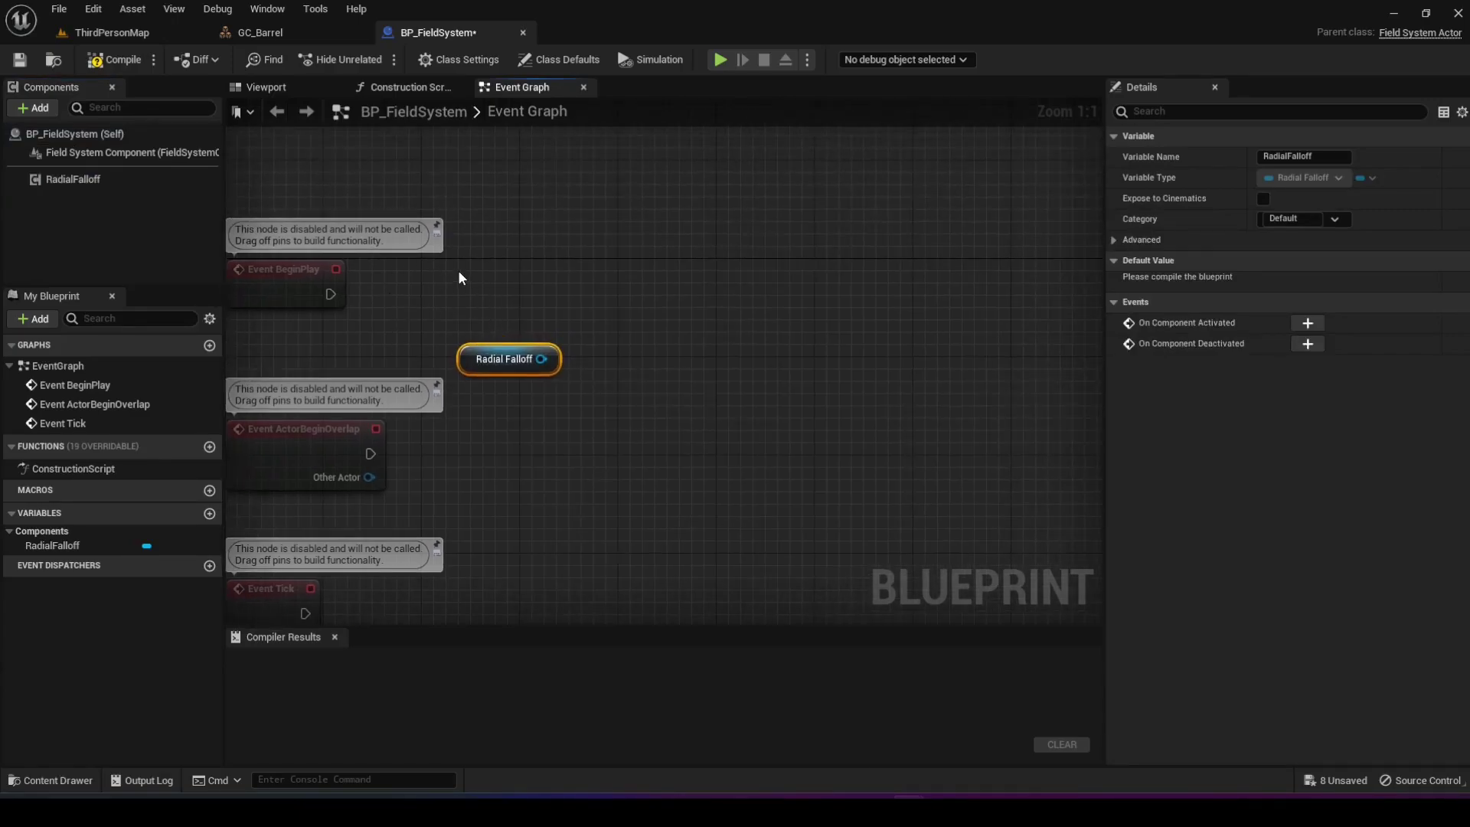
{"action": "left_click_drag", "start_coordinate": [541, 359], "coordinate": [600, 260]}
{"action": "type", "text": "set radia"}
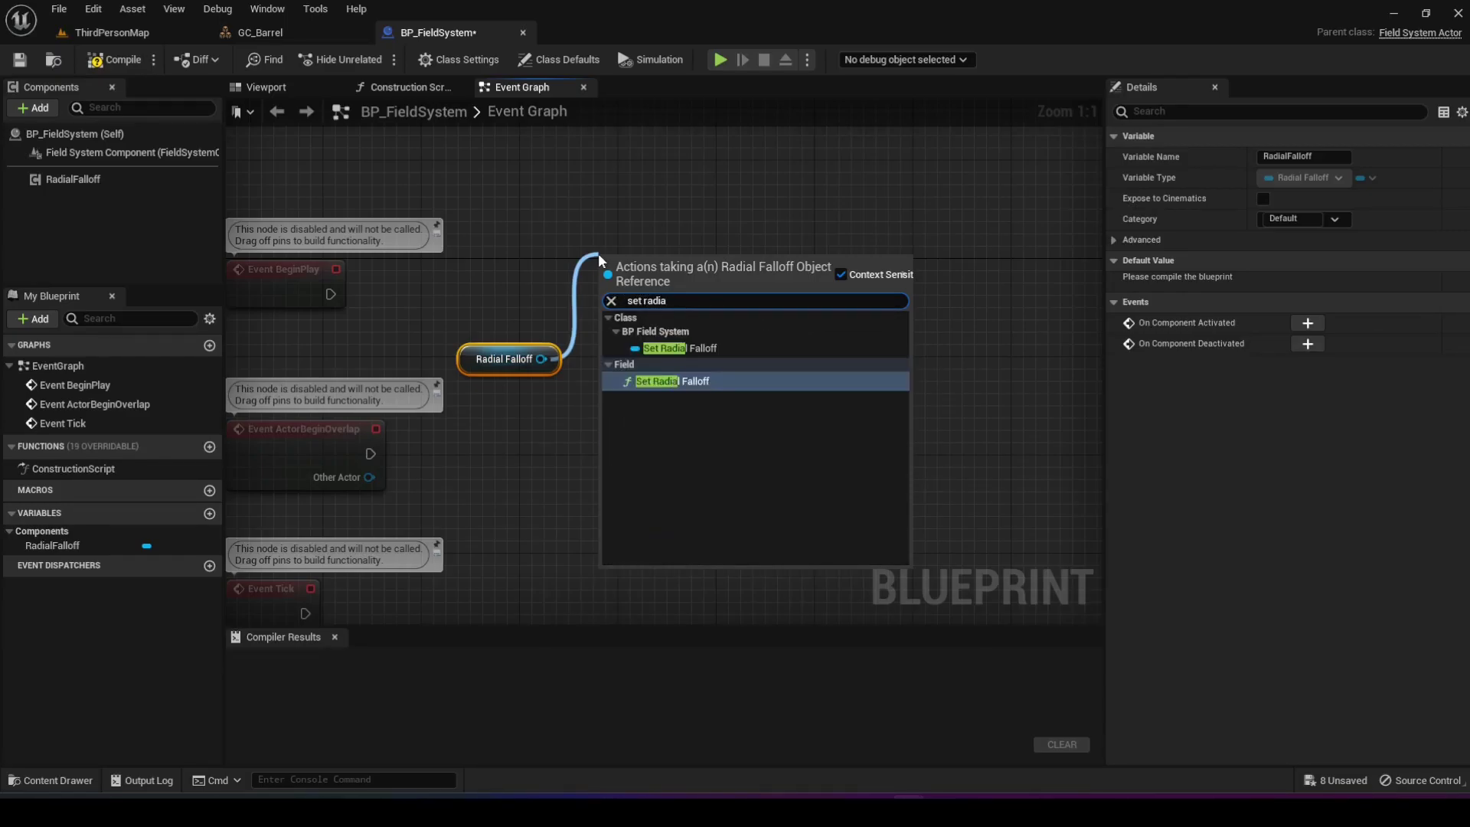
{"action": "left_click", "coordinate": [747, 380]}
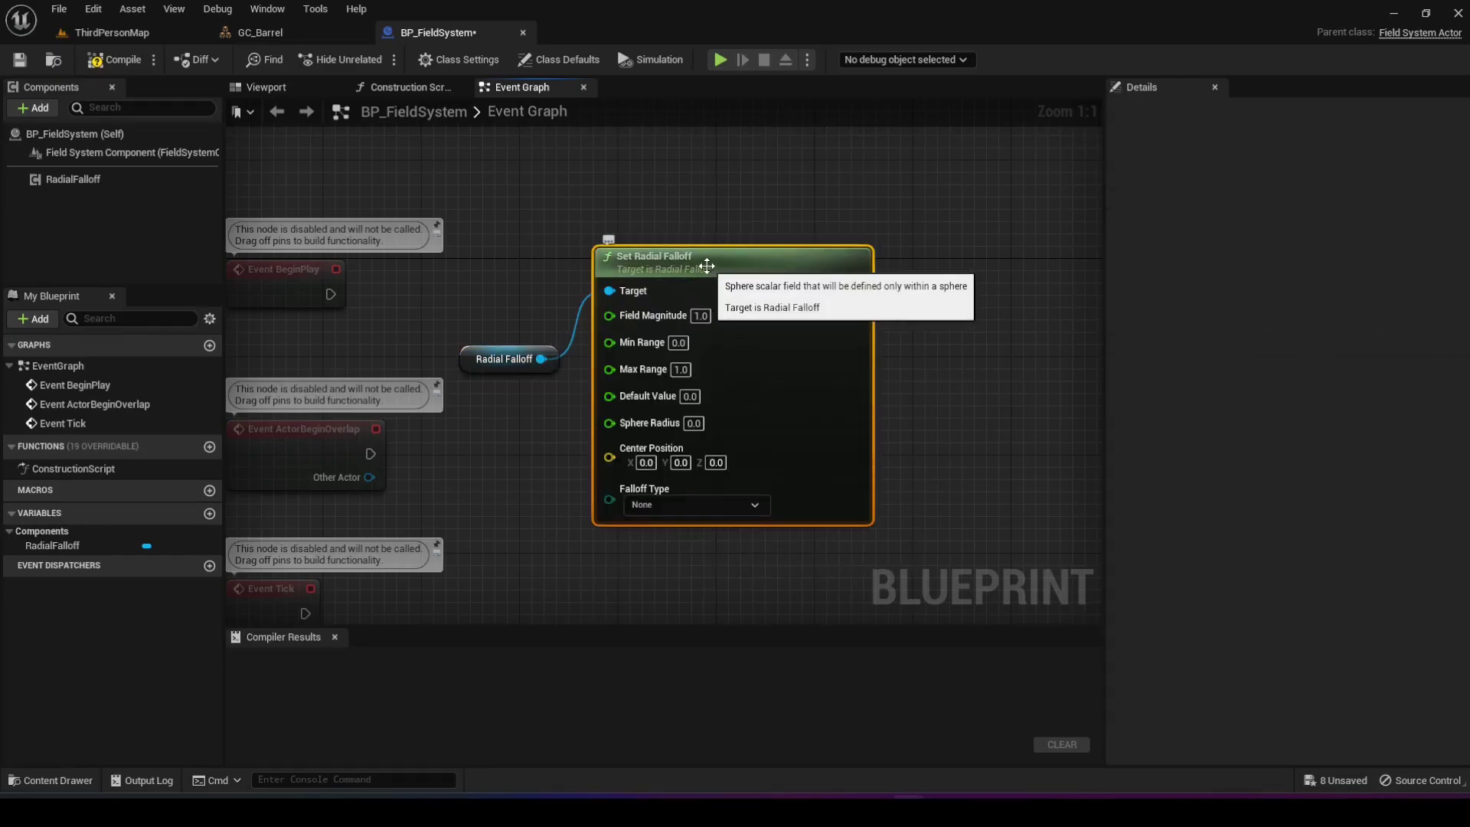
{"action": "left_click_drag", "start_coordinate": [704, 251], "coordinate": [729, 202]}
{"action": "right_click_drag", "start_coordinate": [516, 259], "coordinate": [472, 287]}
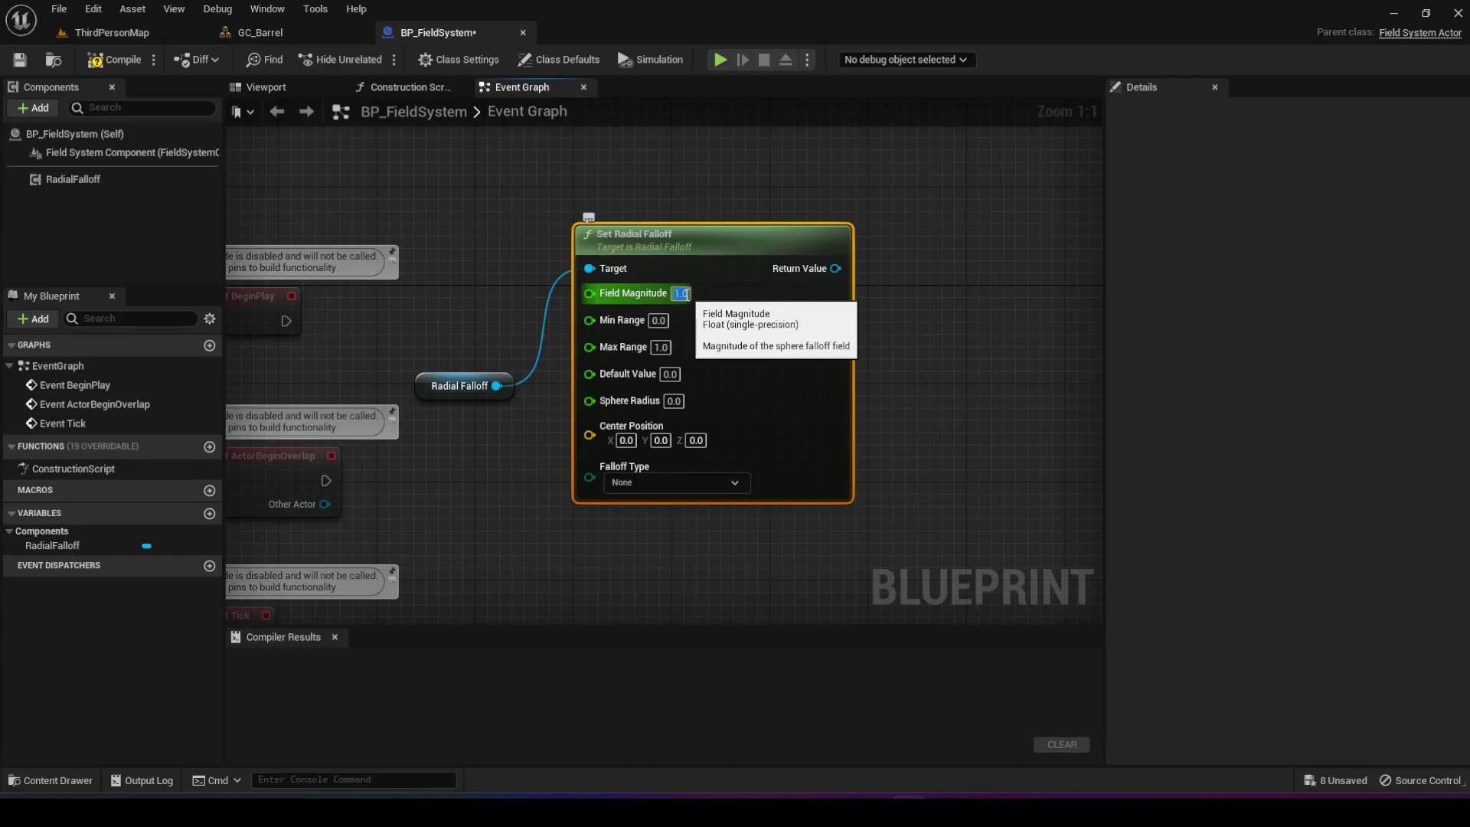
- Check GC_Barrel's damage thresholds, and set Set Radial Falloff's Field Magnitude to 1000000 and Min Range to 0.8
{"action": "left_click", "coordinate": [305, 35]}
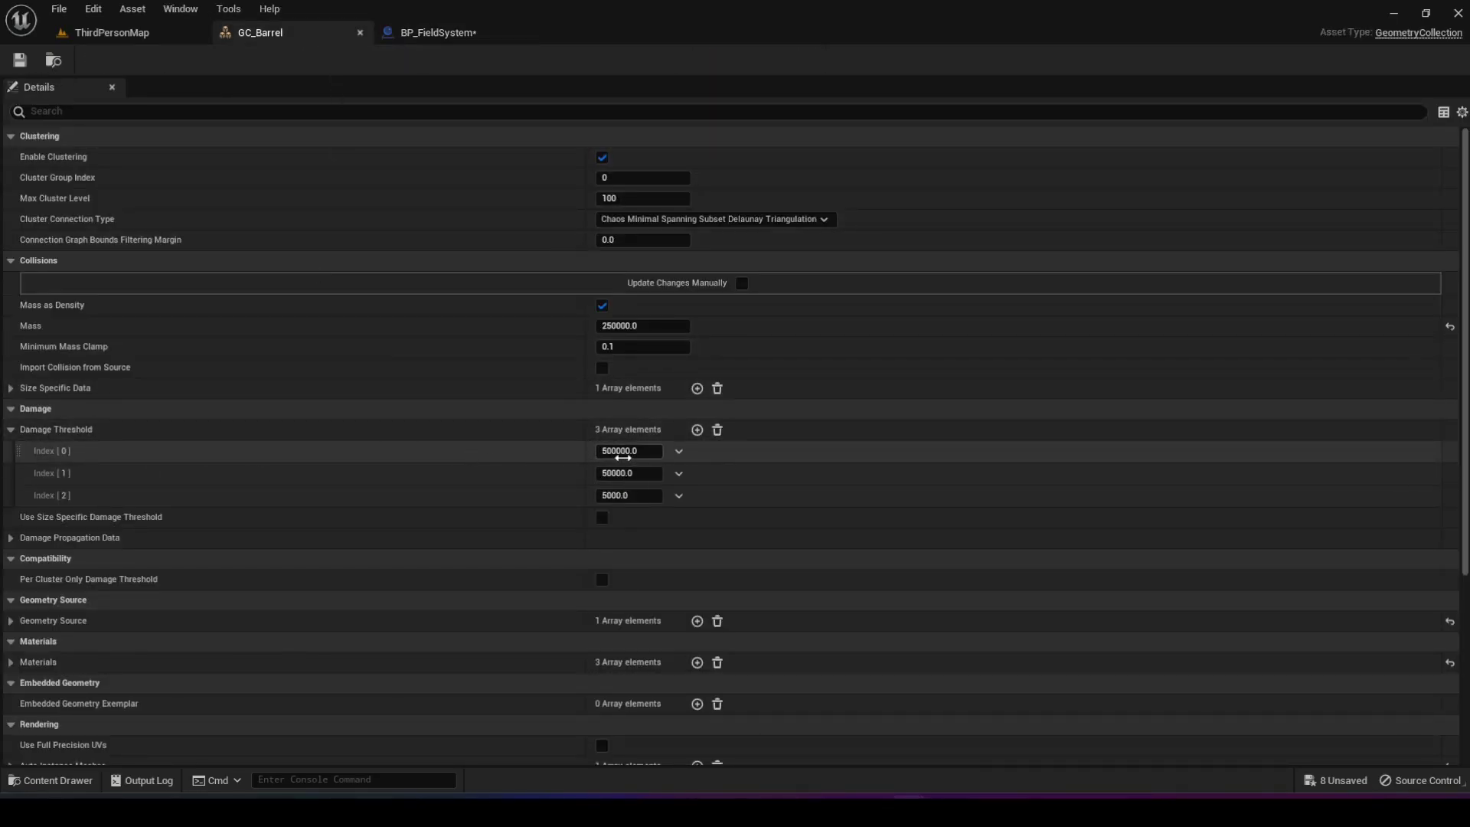
{"action": "left_click", "coordinate": [429, 34]}
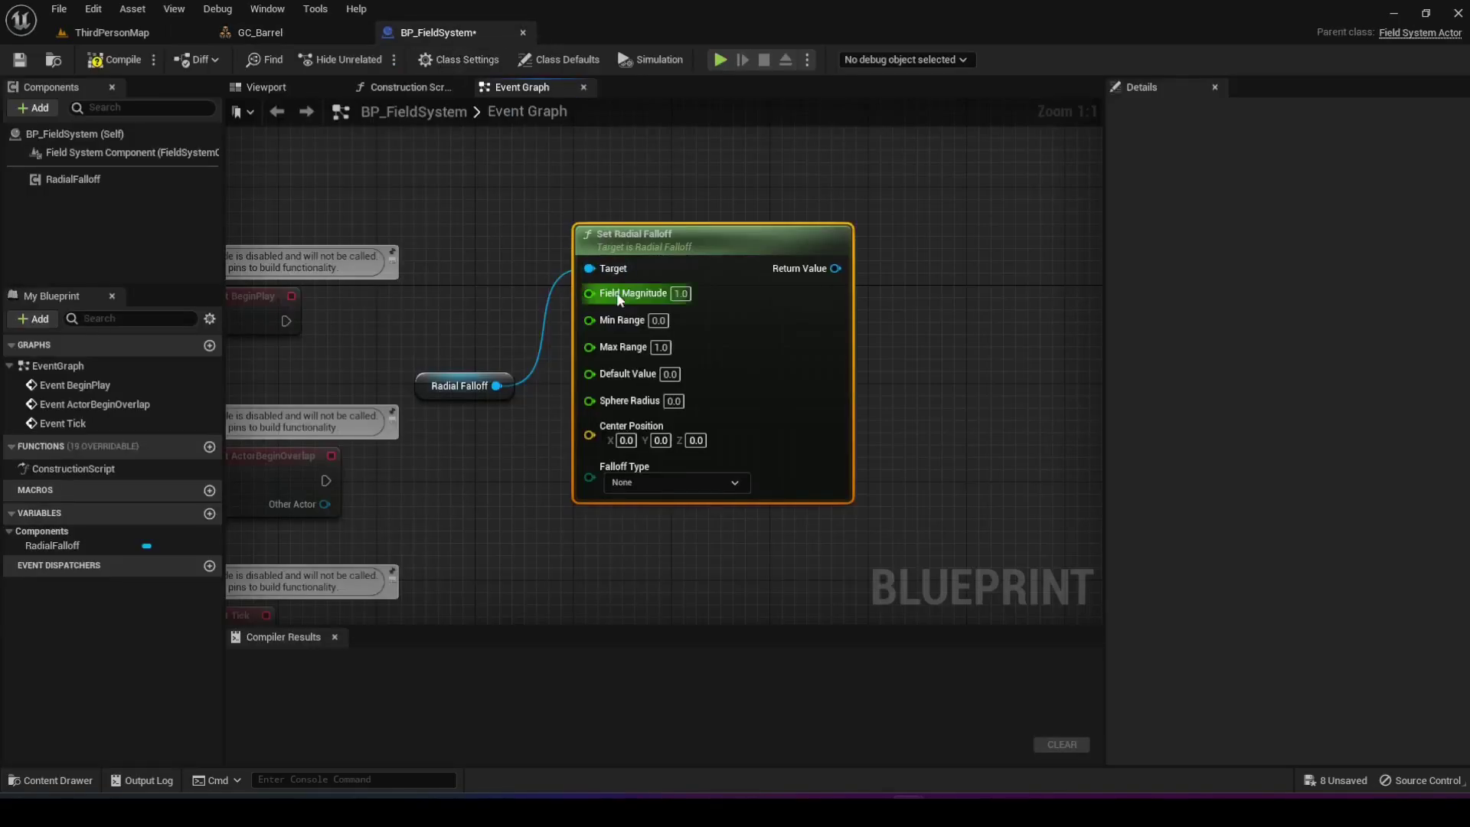
{"action": "left_click", "coordinate": [681, 295]}
{"action": "type", "text": "10"}
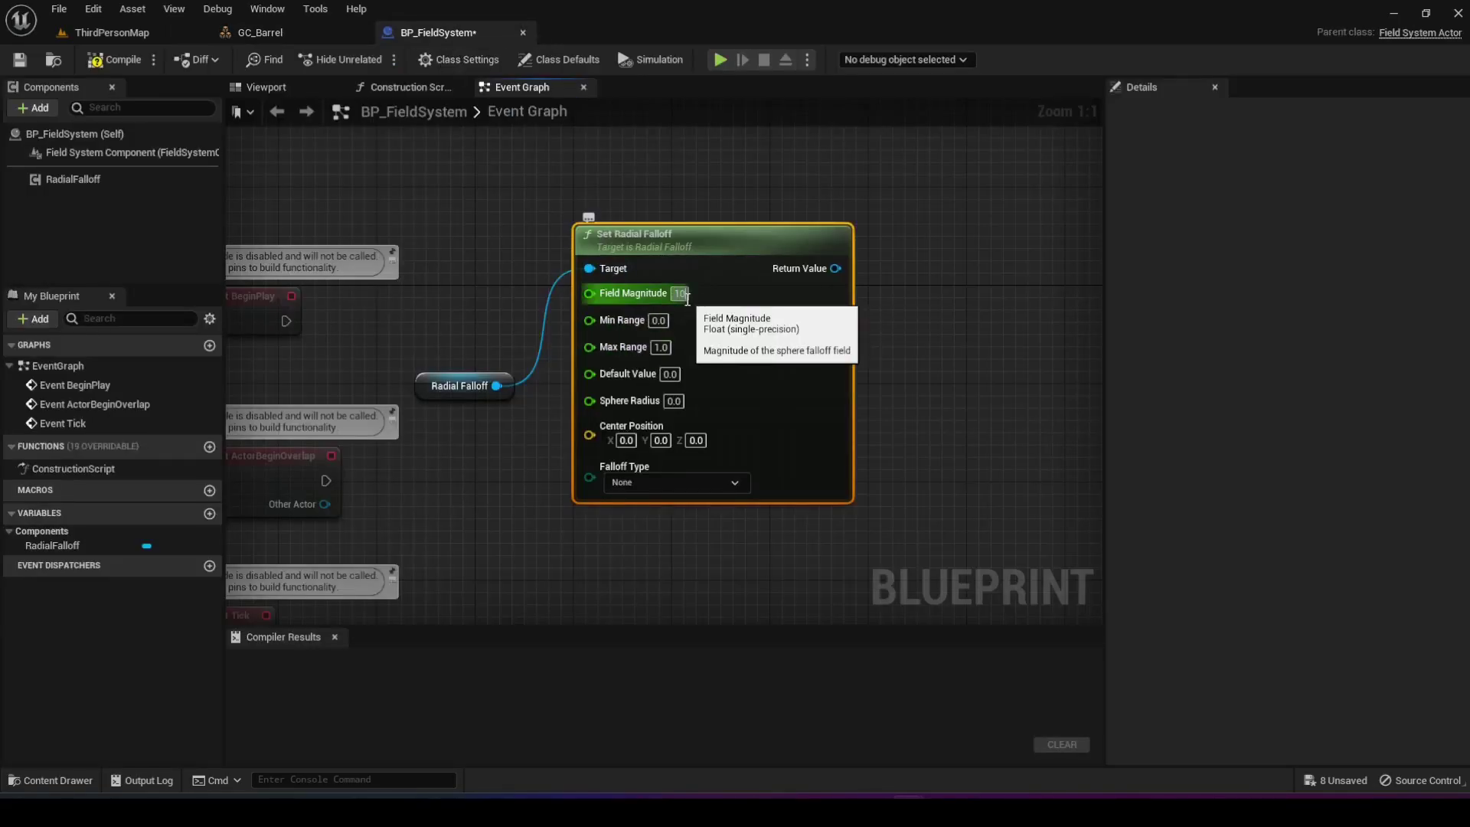
{"action": "type", "text": "00000"}
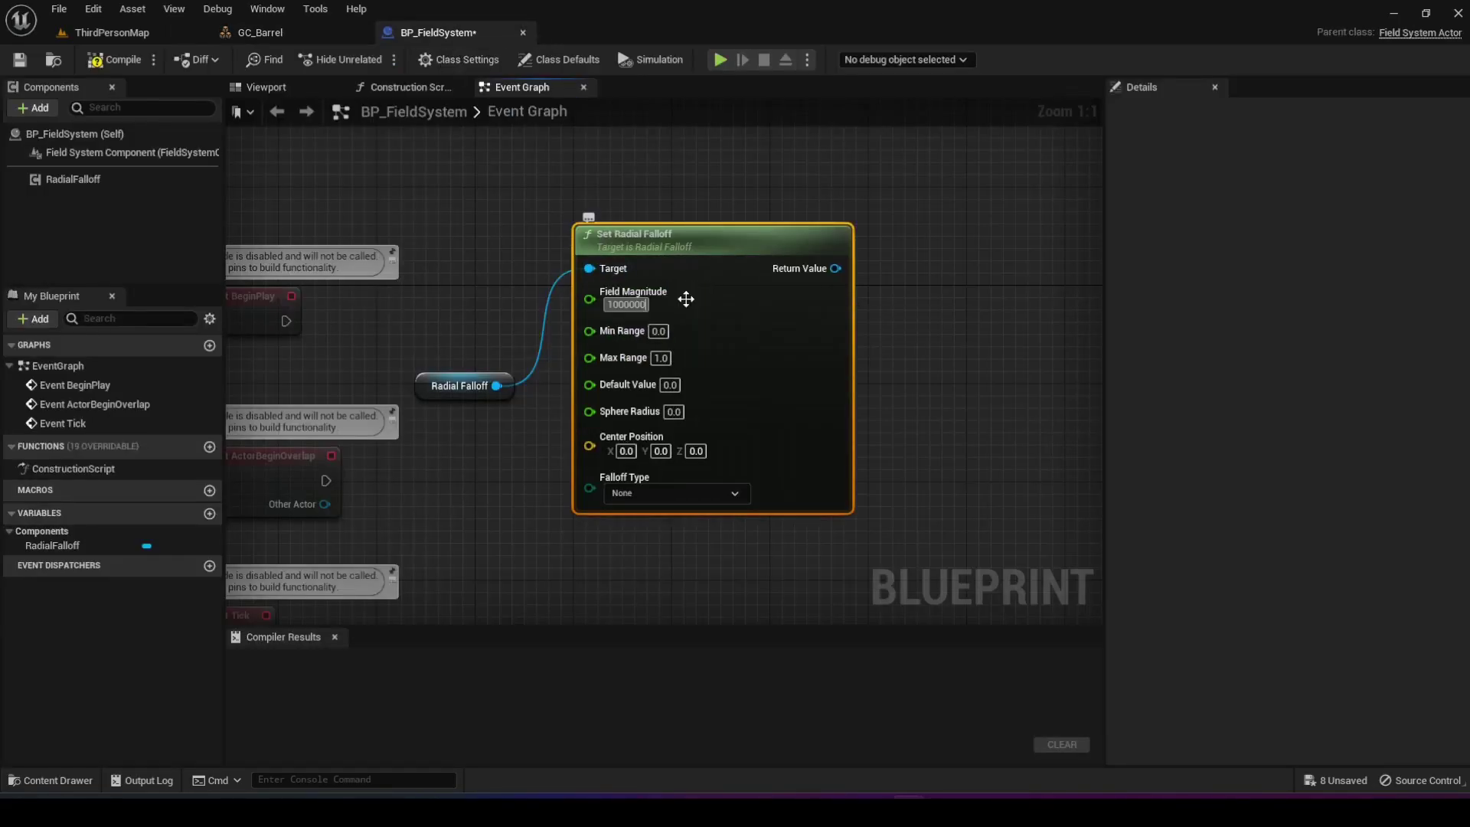
{"action": "key", "text": "Tab"}
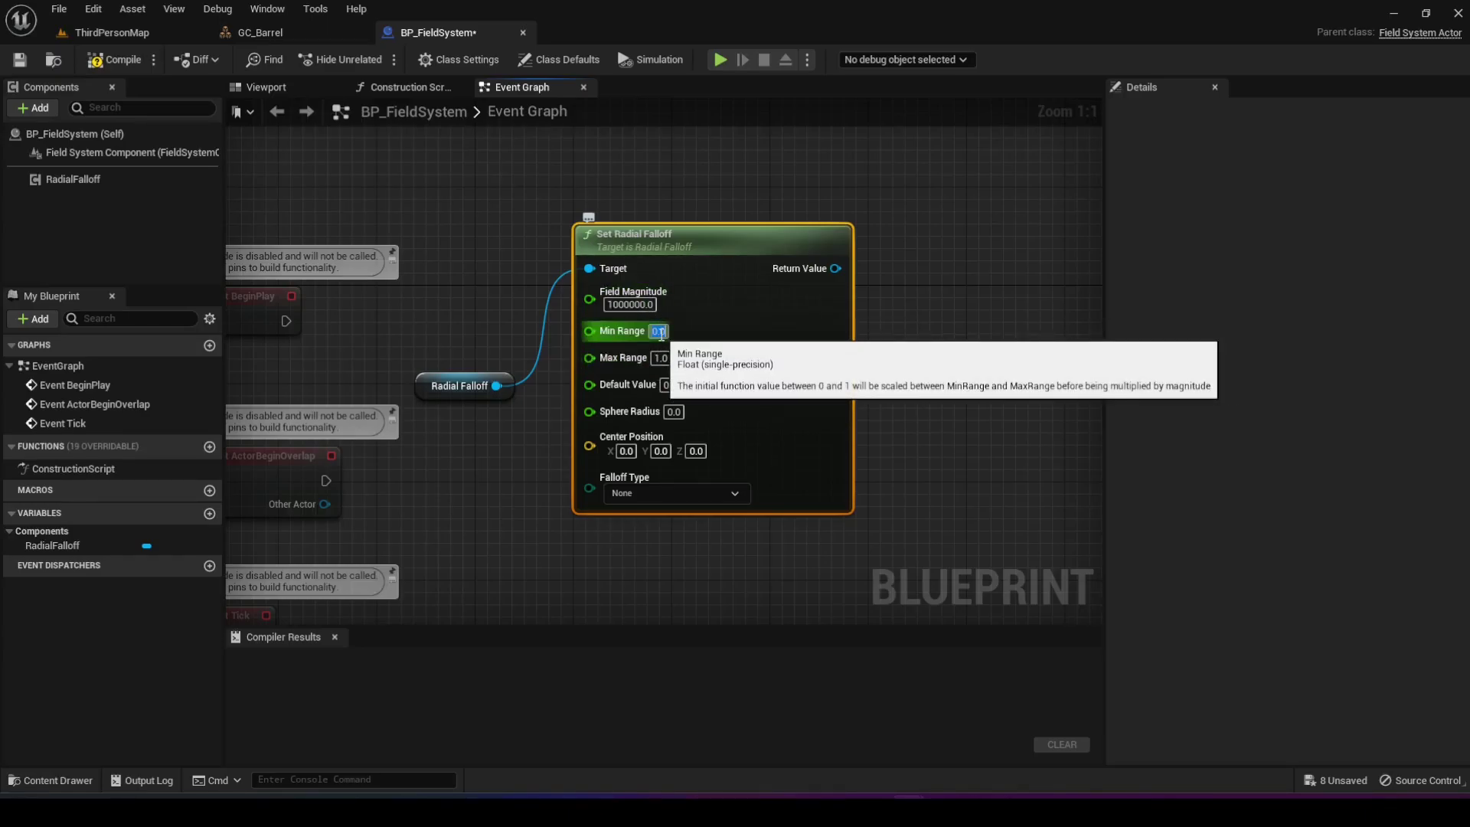
{"action": "type", "text": "0"}
{"action": "key", "text": "Tab"}
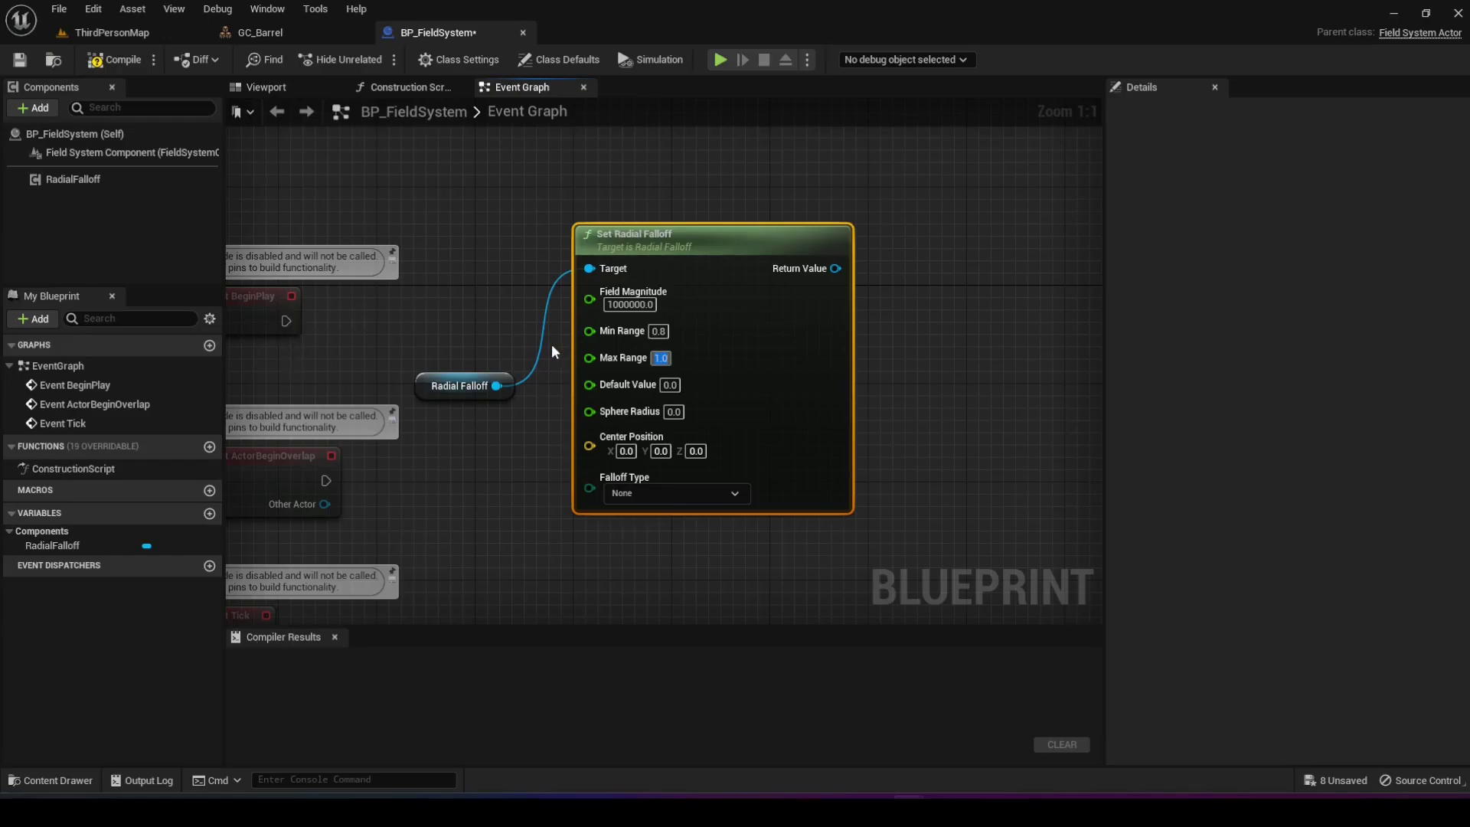
- Set the Sphere Radius of Set Radial Falloff to 100 and move it and the Radial Falloff reference slightly upward
{"action": "left_click", "coordinate": [675, 412]}
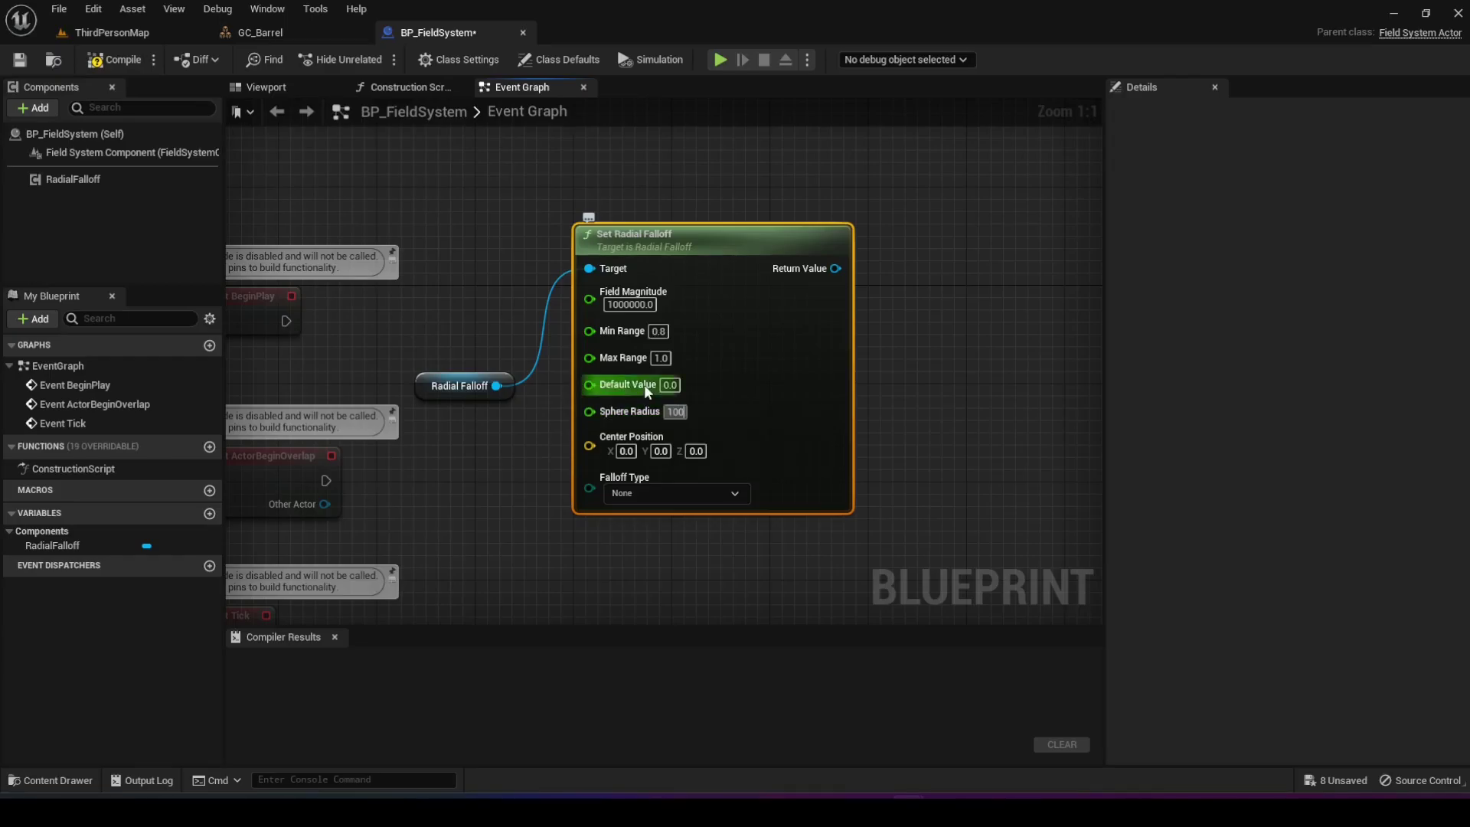
{"action": "key", "text": "Return"}
{"action": "left_click_drag", "start_coordinate": [679, 245], "coordinate": [704, 232]}
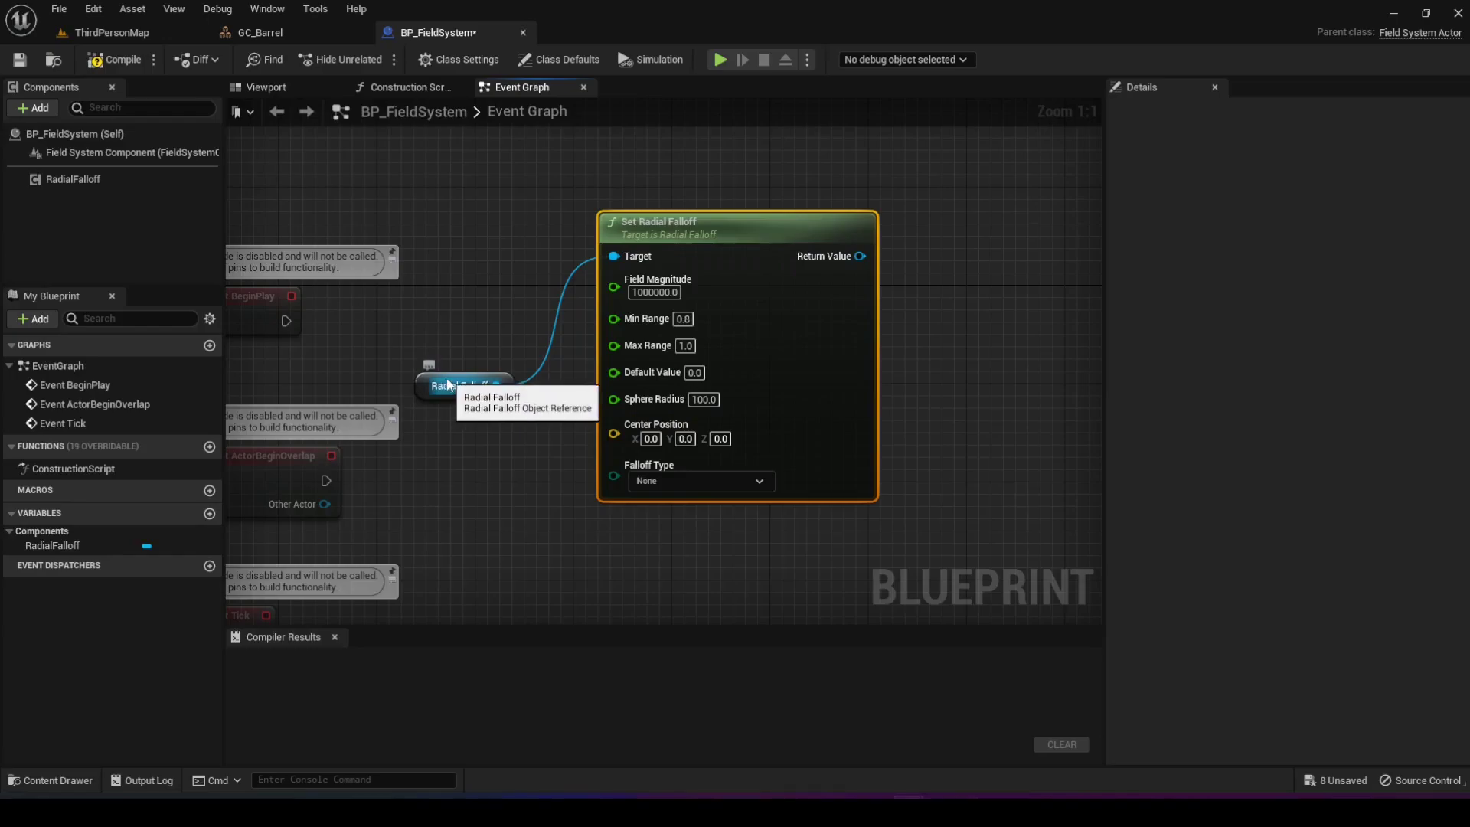
{"action": "left_click_drag", "start_coordinate": [453, 377], "coordinate": [465, 340]}
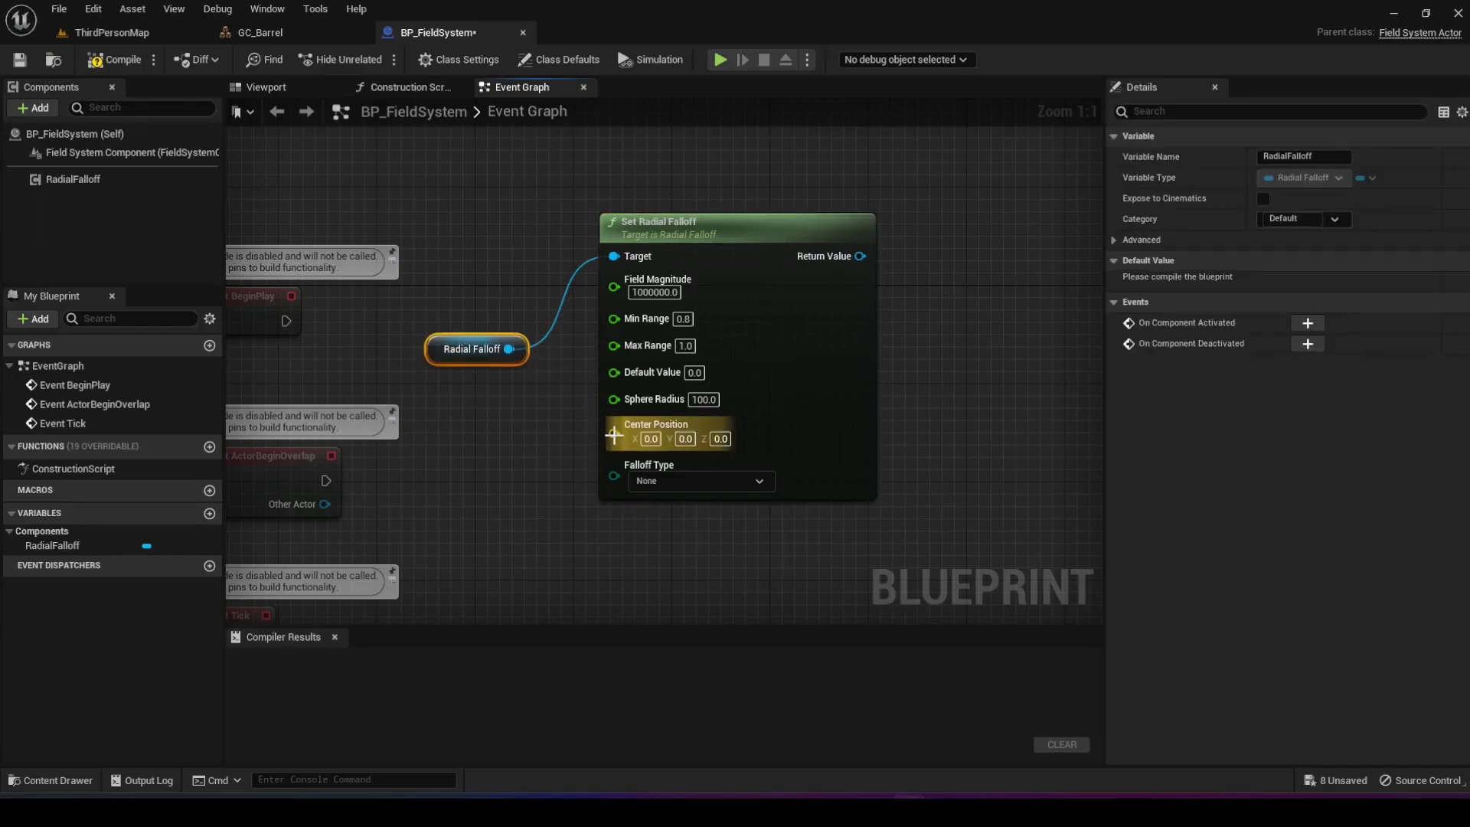
- Feed a Get Actor Location node into Set Radial Falloff's Center Position and arrange the three nodes neatly
{"action": "left_click_drag", "start_coordinate": [614, 434], "coordinate": [514, 458]}
{"action": "type", "text": "ge"}
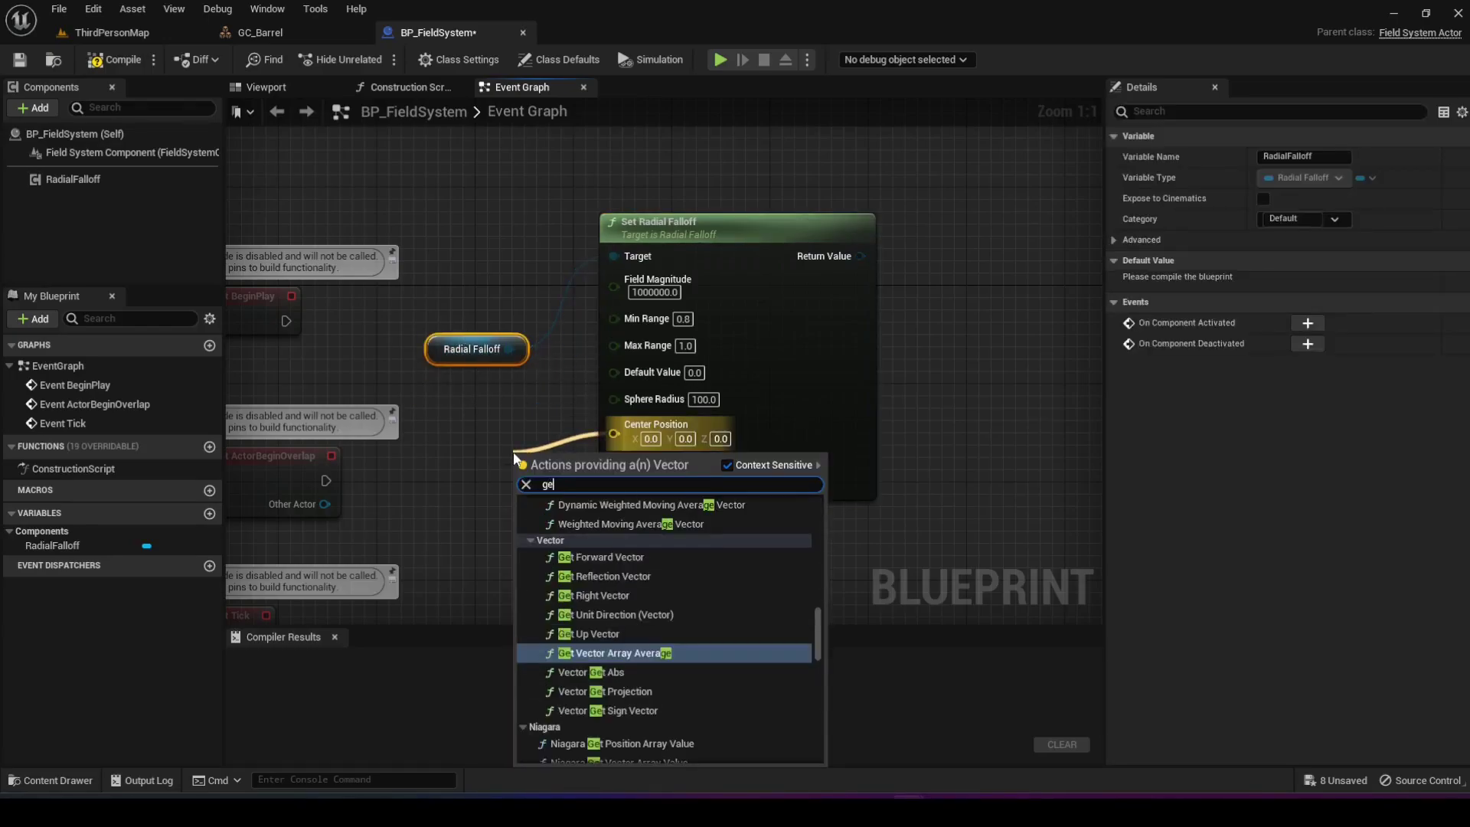
{"action": "type", "text": "t"}
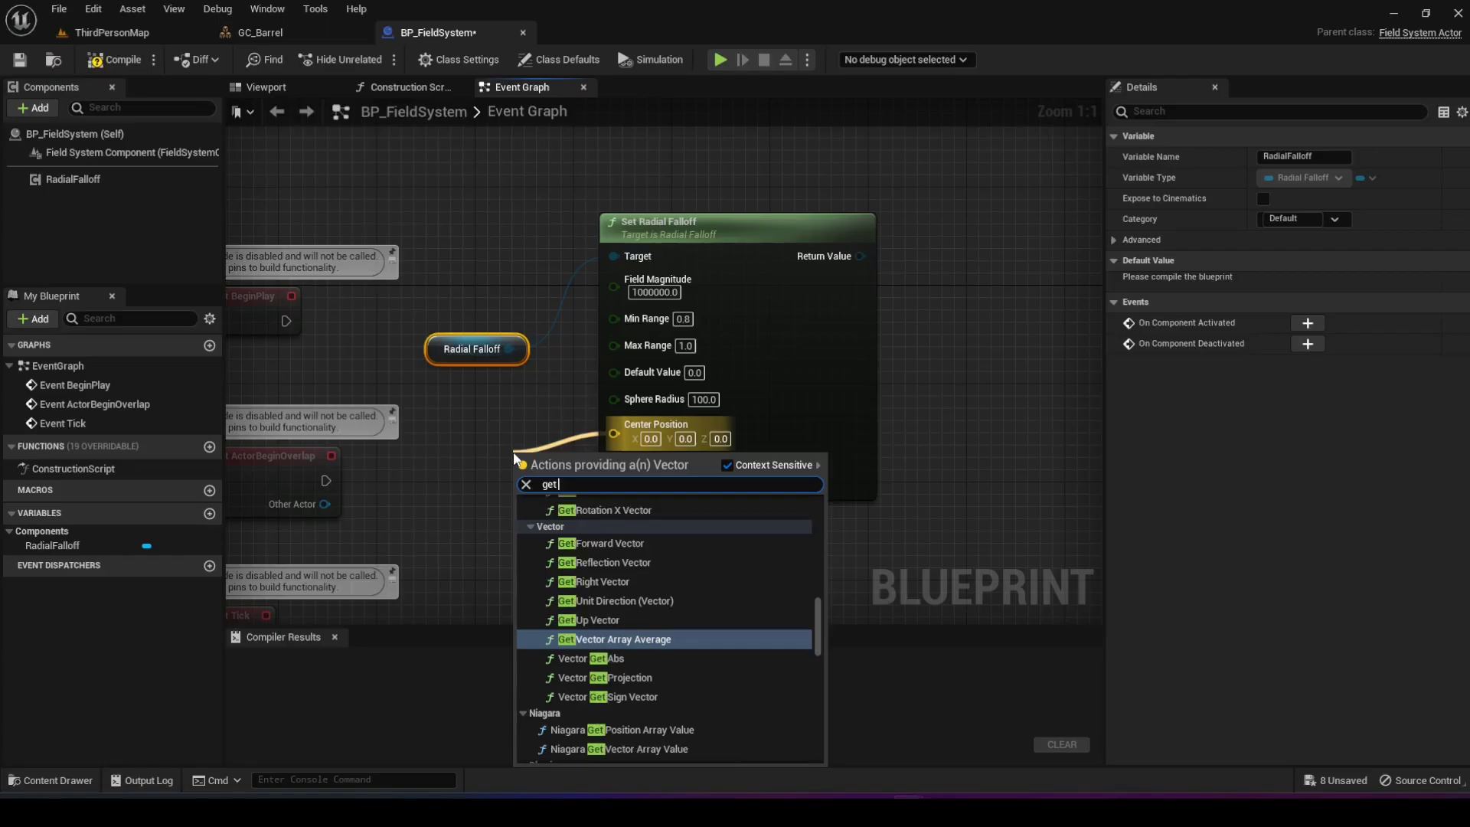
{"action": "type", "text": " actor loc"}
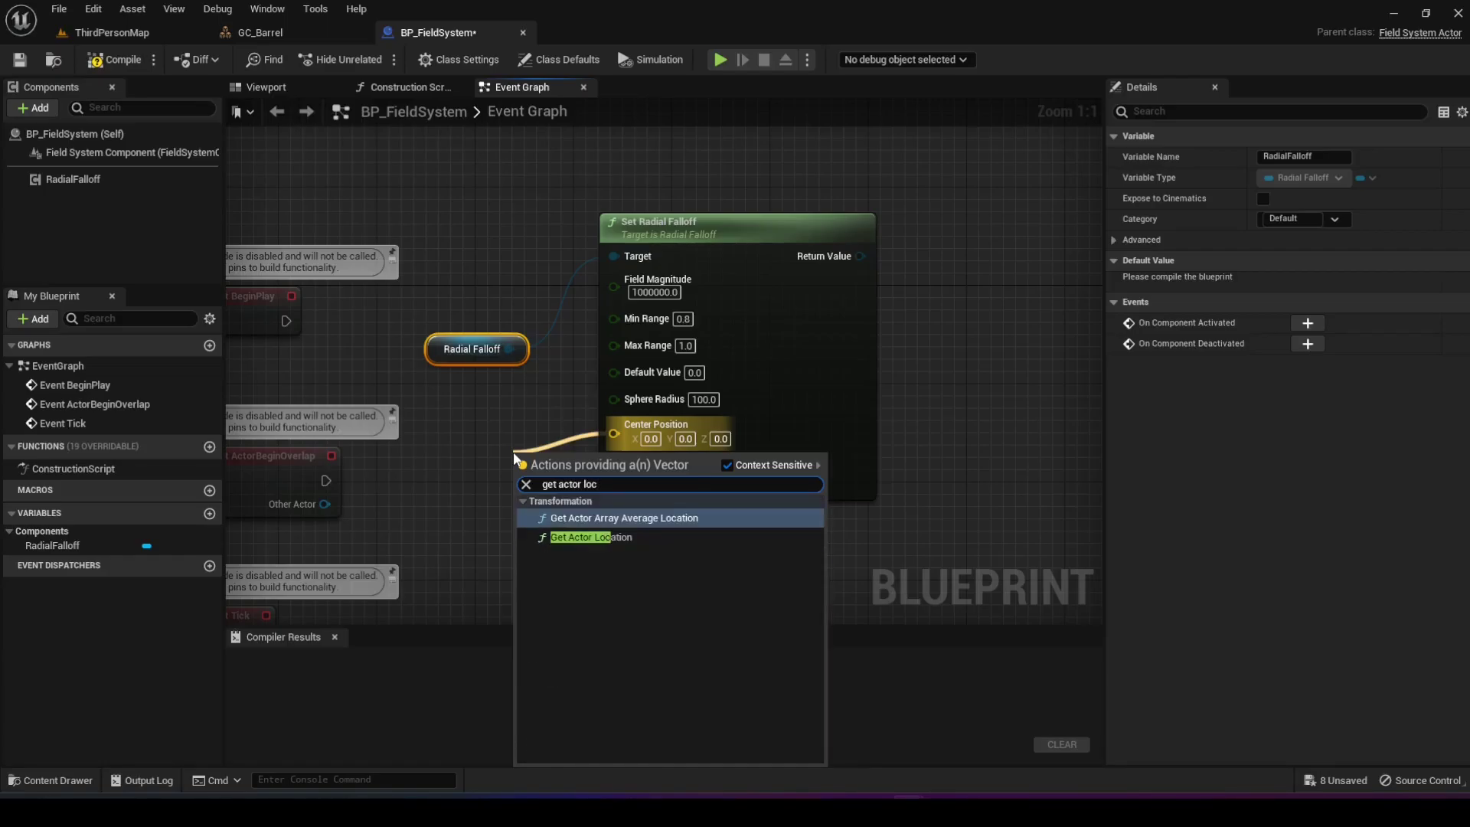
{"action": "left_click", "coordinate": [576, 537]}
{"action": "left_click_drag", "start_coordinate": [588, 460], "coordinate": [420, 443]}
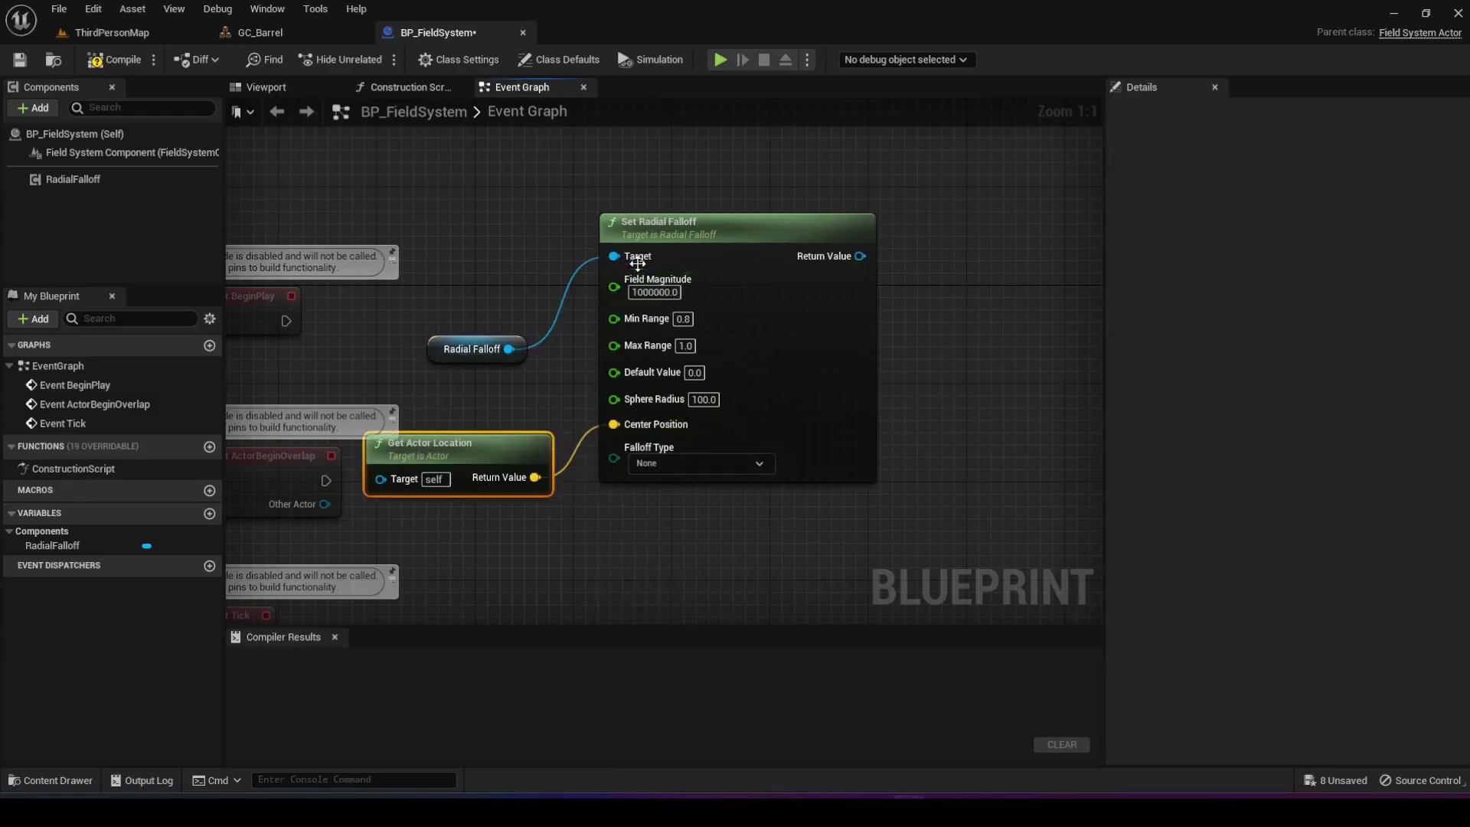
{"action": "left_click_drag", "start_coordinate": [648, 239], "coordinate": [620, 324]}
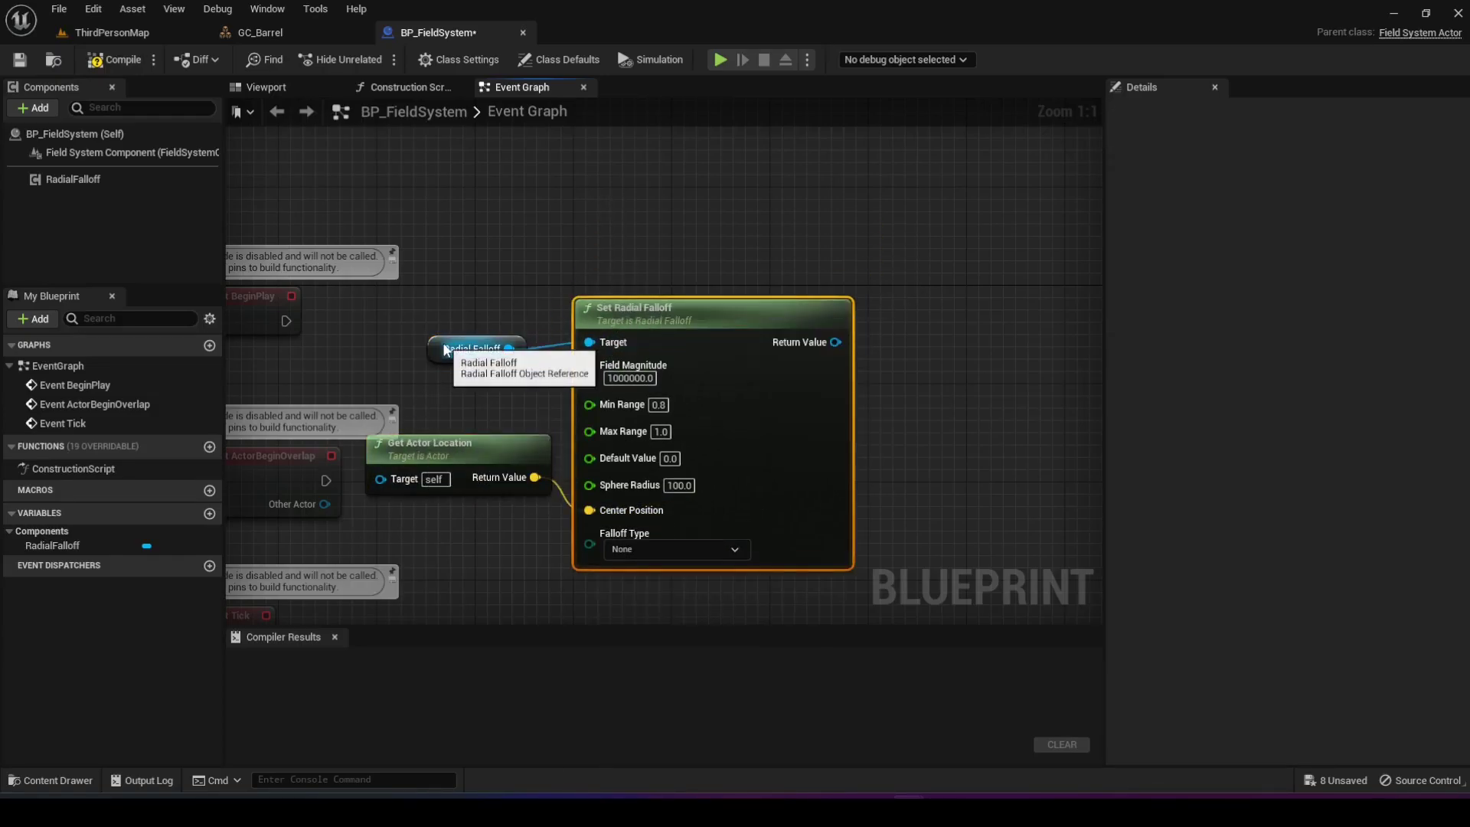
{"action": "left_click_drag", "start_coordinate": [433, 333], "coordinate": [399, 358]}
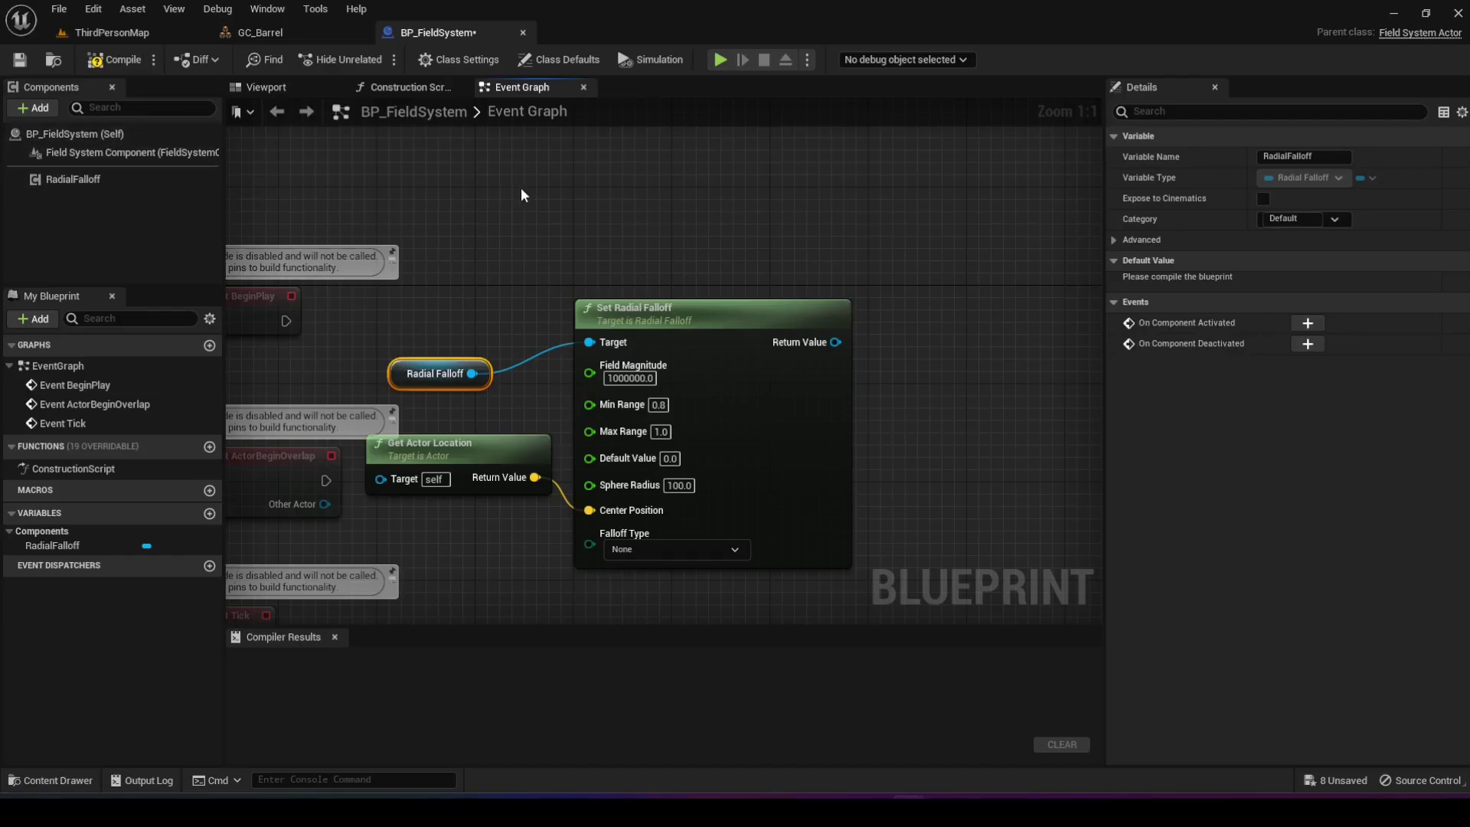
- Add an Add Transient Field node for the Field System Component above Set Radial Falloff and connect the falloff's Return Value to Field Node
{"action": "right_click_drag", "start_coordinate": [550, 200], "coordinate": [625, 302]}
{"action": "right_click", "coordinate": [724, 249]}
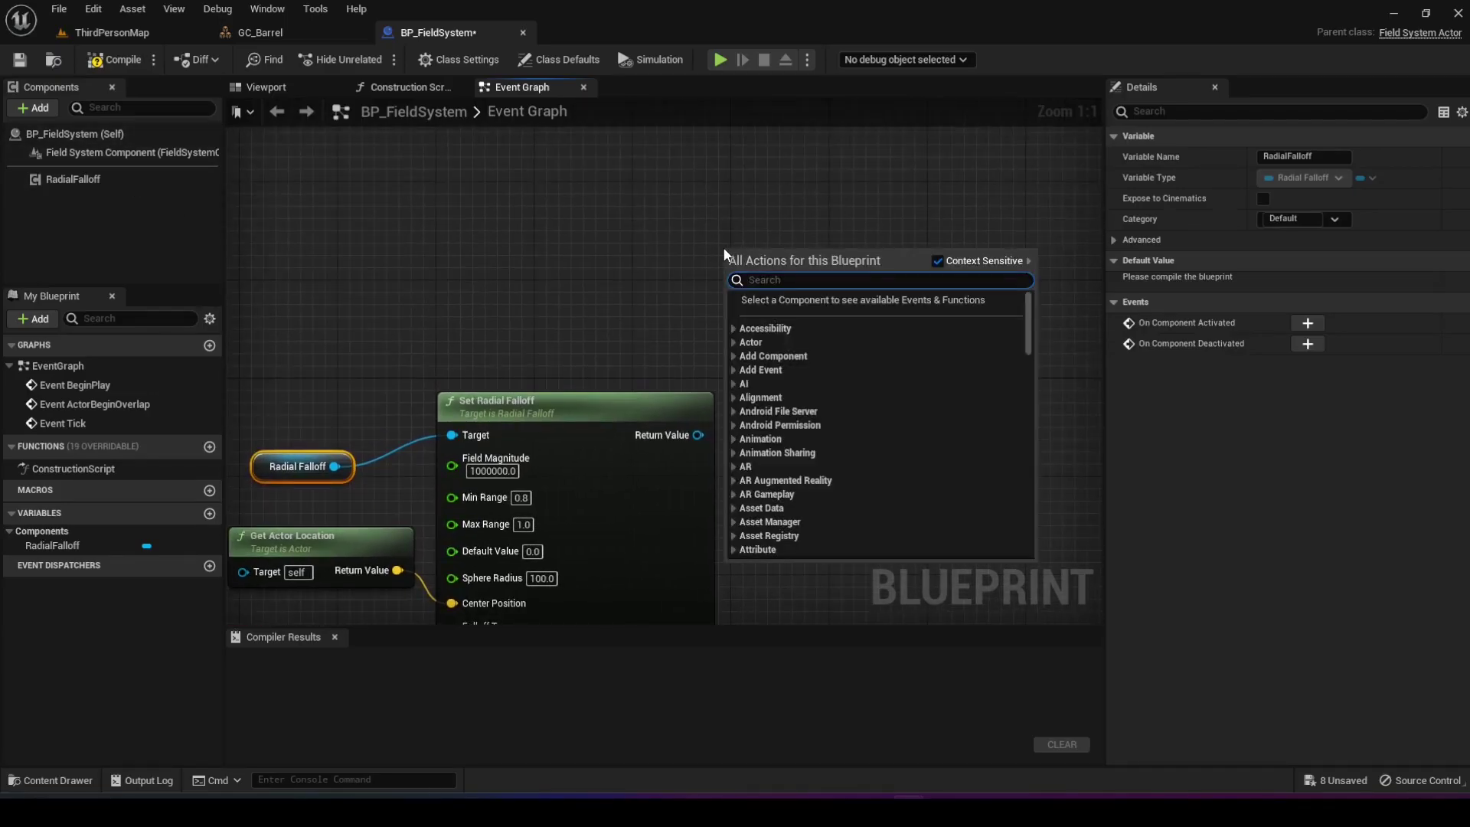
{"action": "type", "text": "add transient f"}
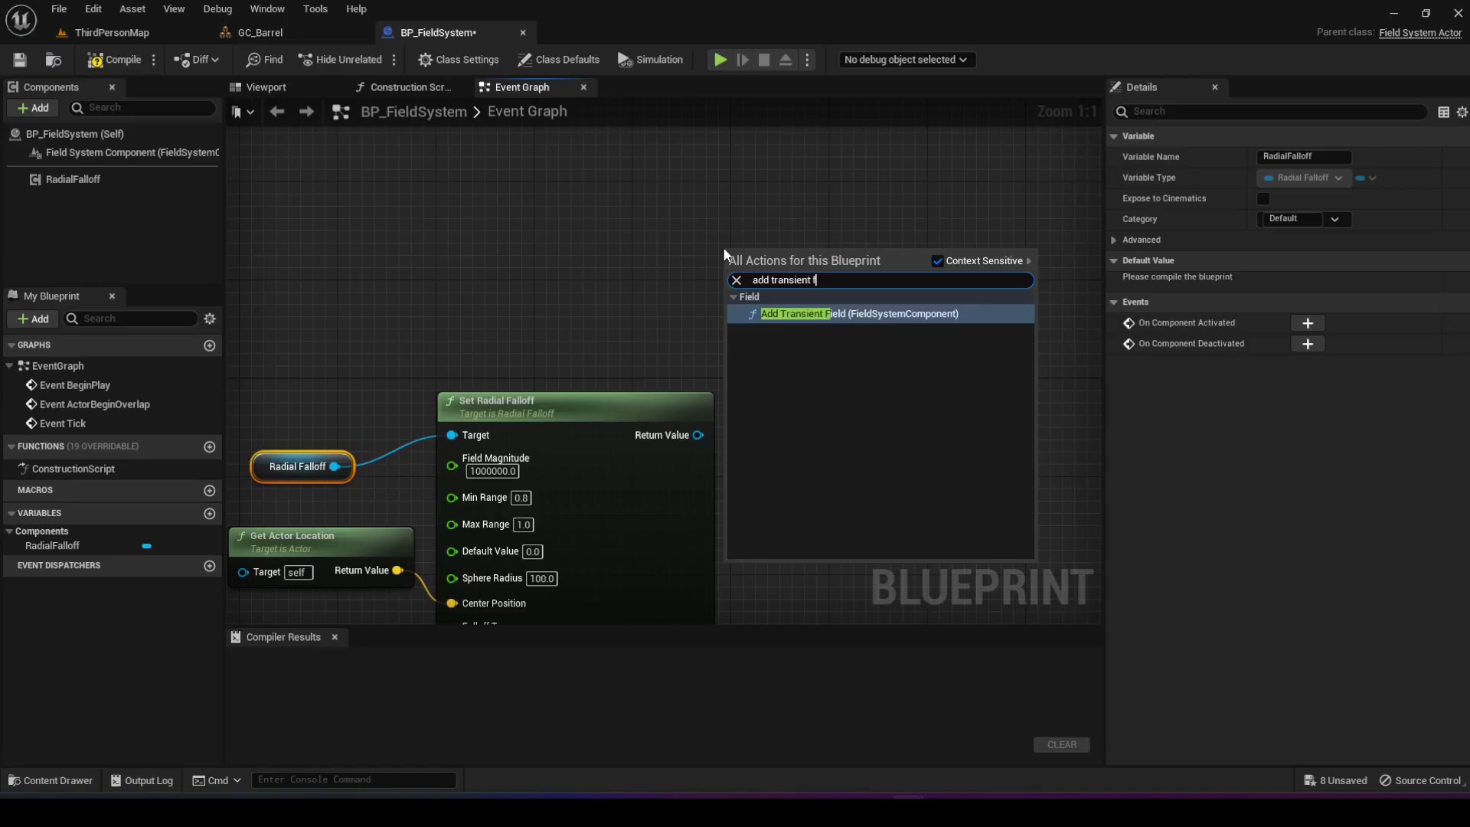
{"action": "key", "text": "Return"}
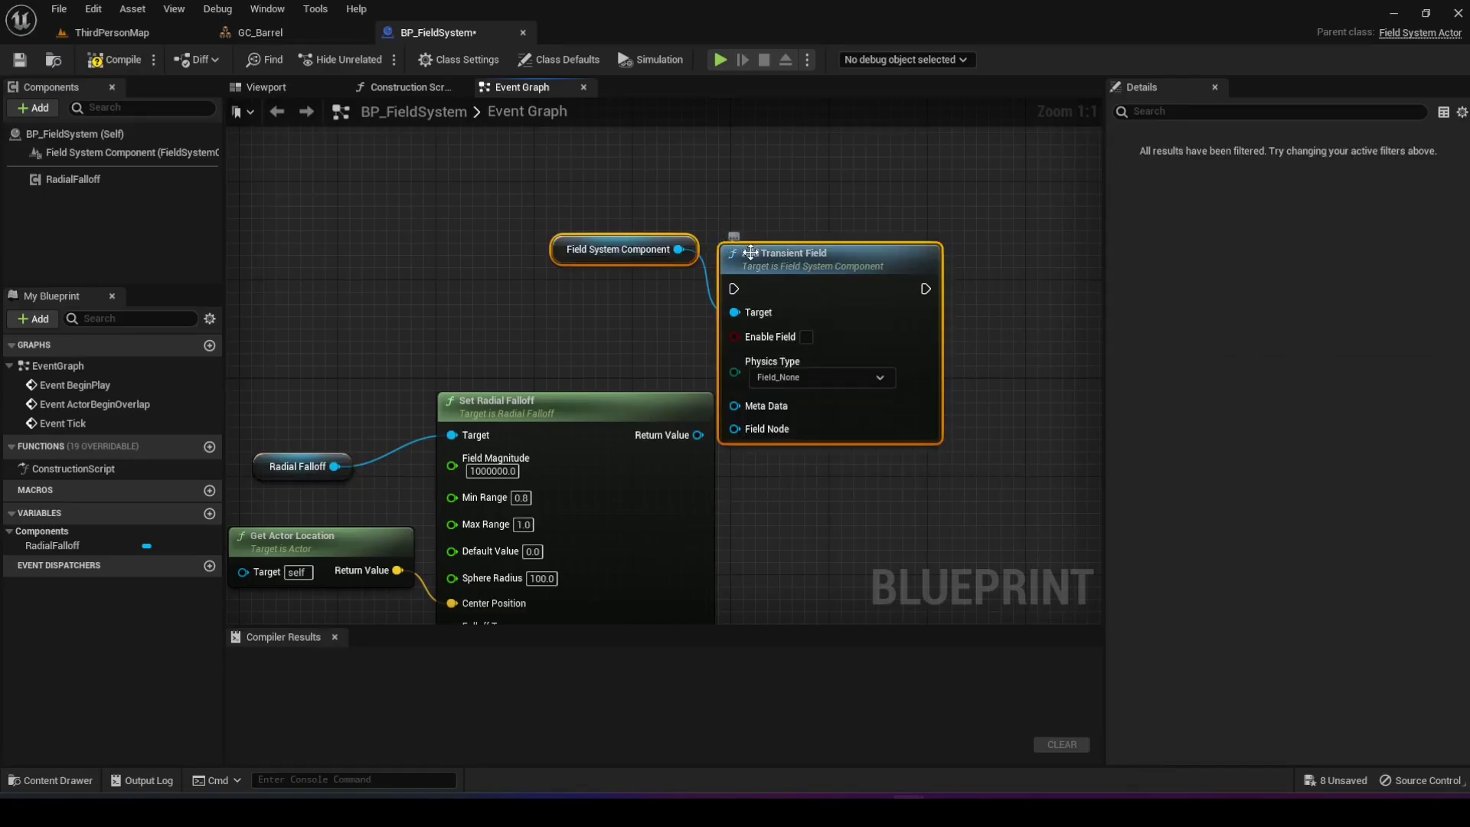
{"action": "left_click_drag", "start_coordinate": [720, 246], "coordinate": [756, 197]}
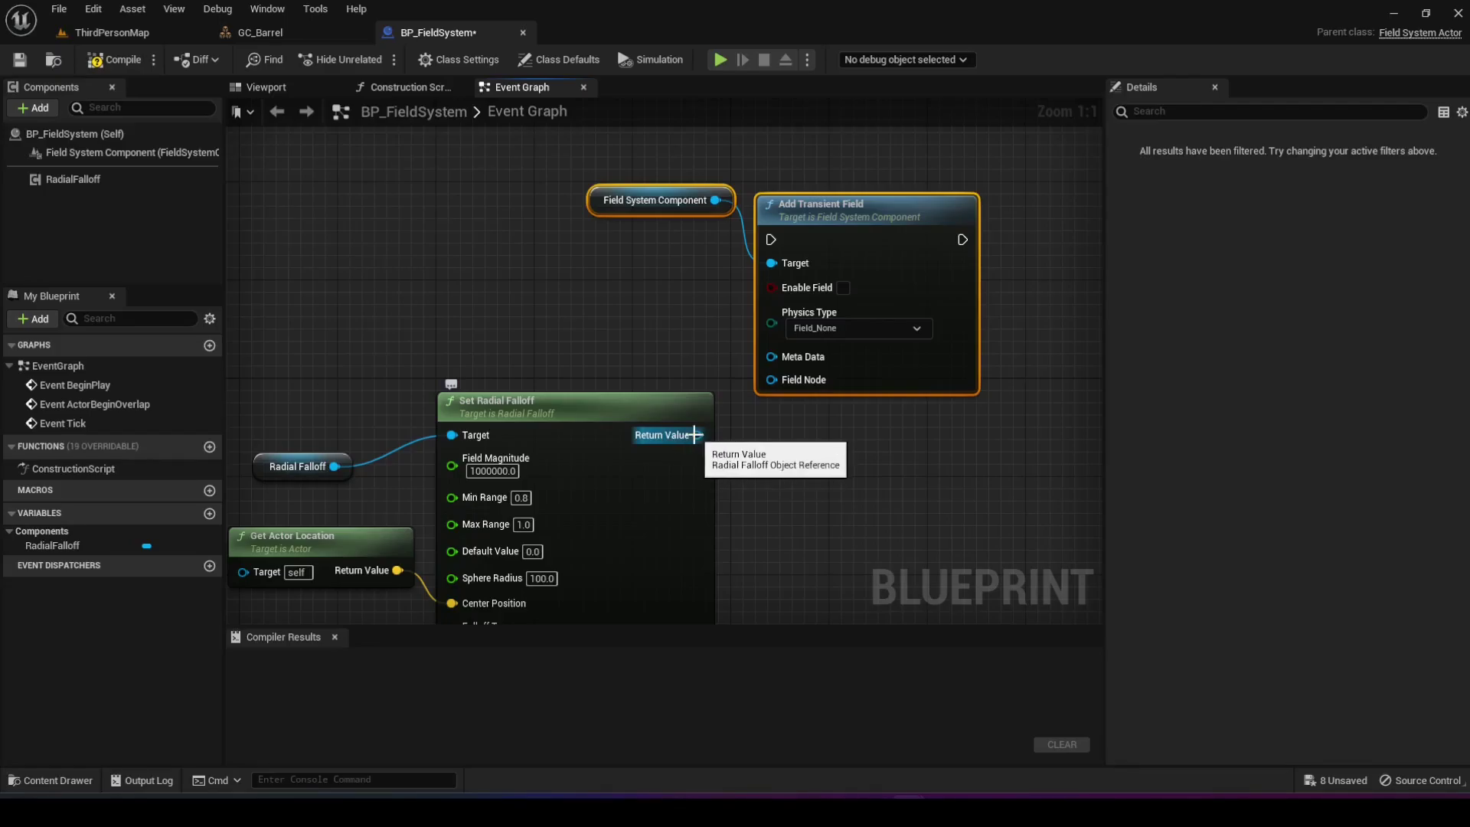
{"action": "left_click_drag", "start_coordinate": [695, 435], "coordinate": [775, 380]}
{"action": "left_click_drag", "start_coordinate": [824, 215], "coordinate": [787, 190]}
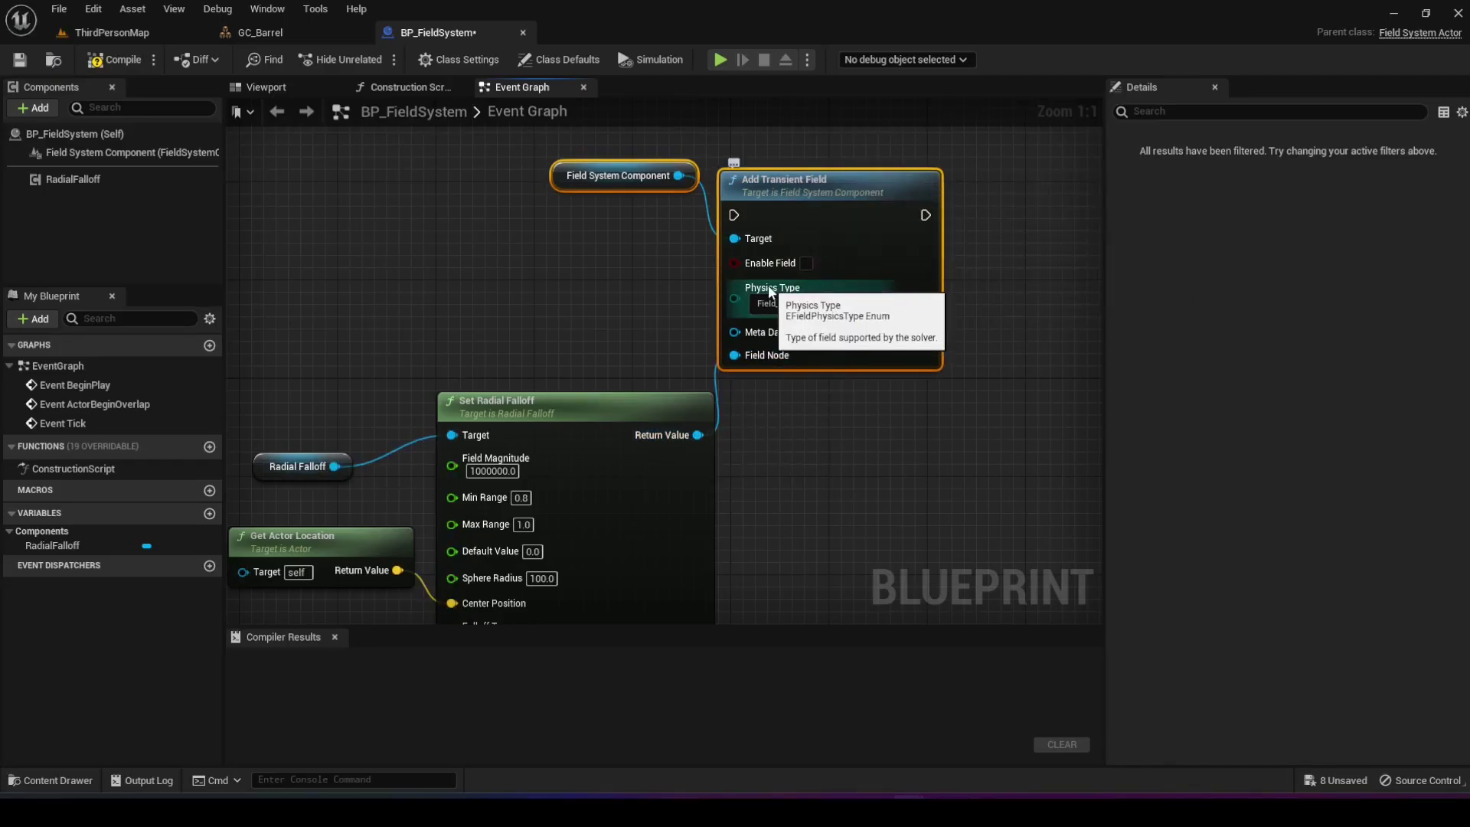
- Set the Physics Type of the Add Transient Field node to External Strain
{"action": "left_click", "coordinate": [868, 305]}
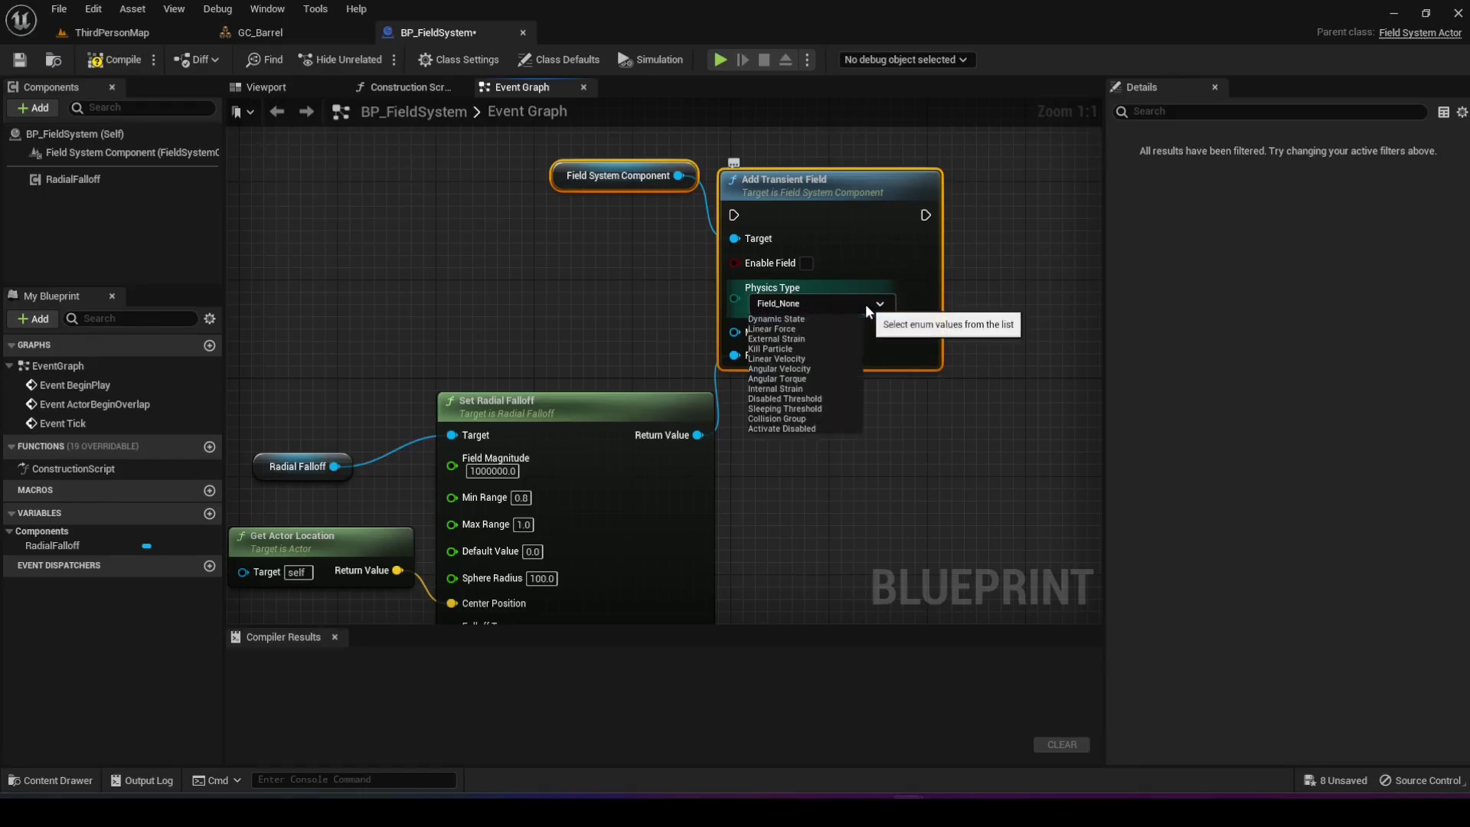
{"action": "left_click", "coordinate": [800, 338]}
{"action": "left_click", "coordinate": [611, 327]}
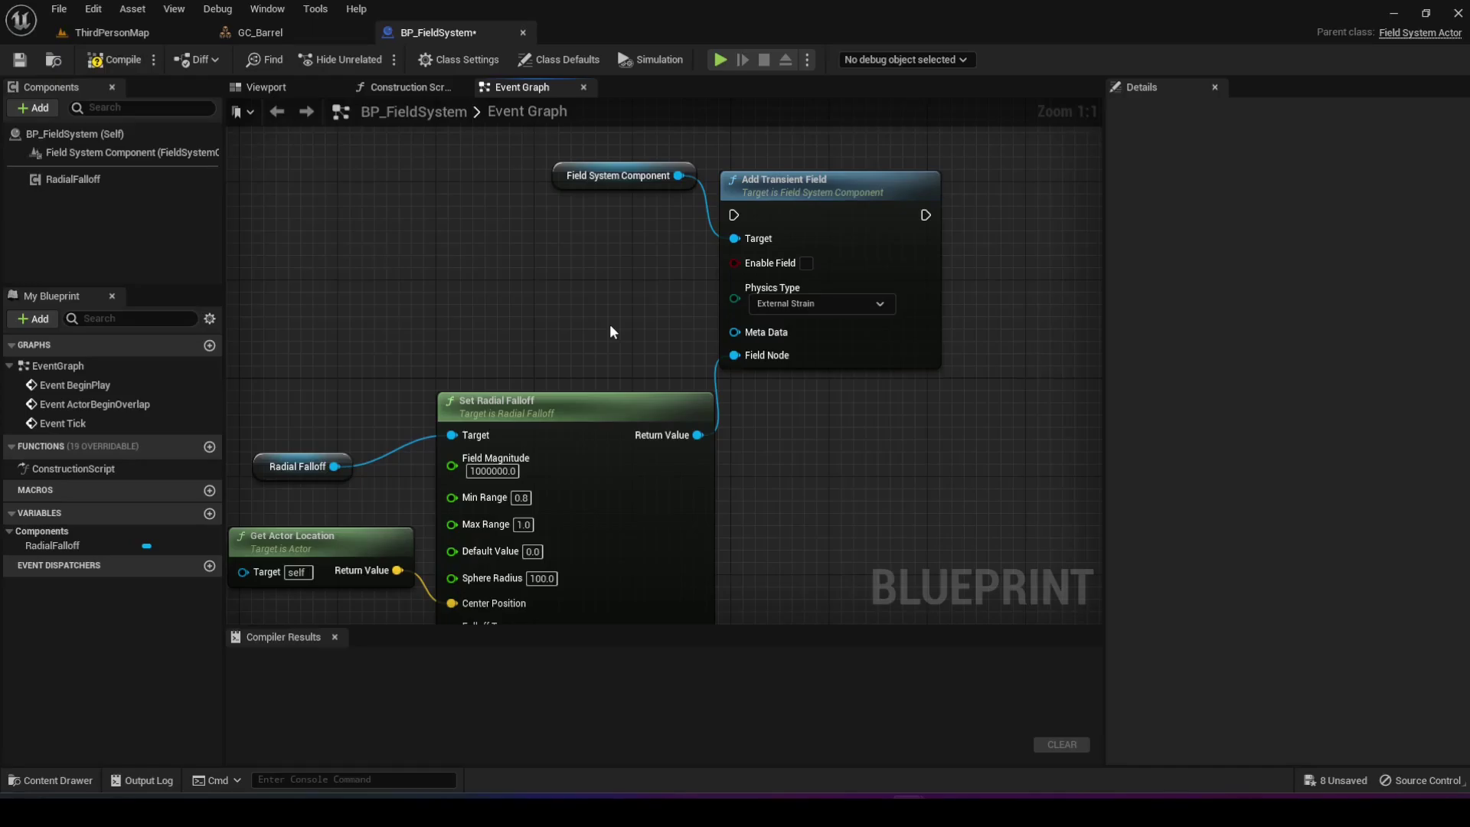
- Turn on Enable Field for the Add Transient Field node, keeping its Physics Type as External Strain
{"action": "left_click", "coordinate": [780, 305]}
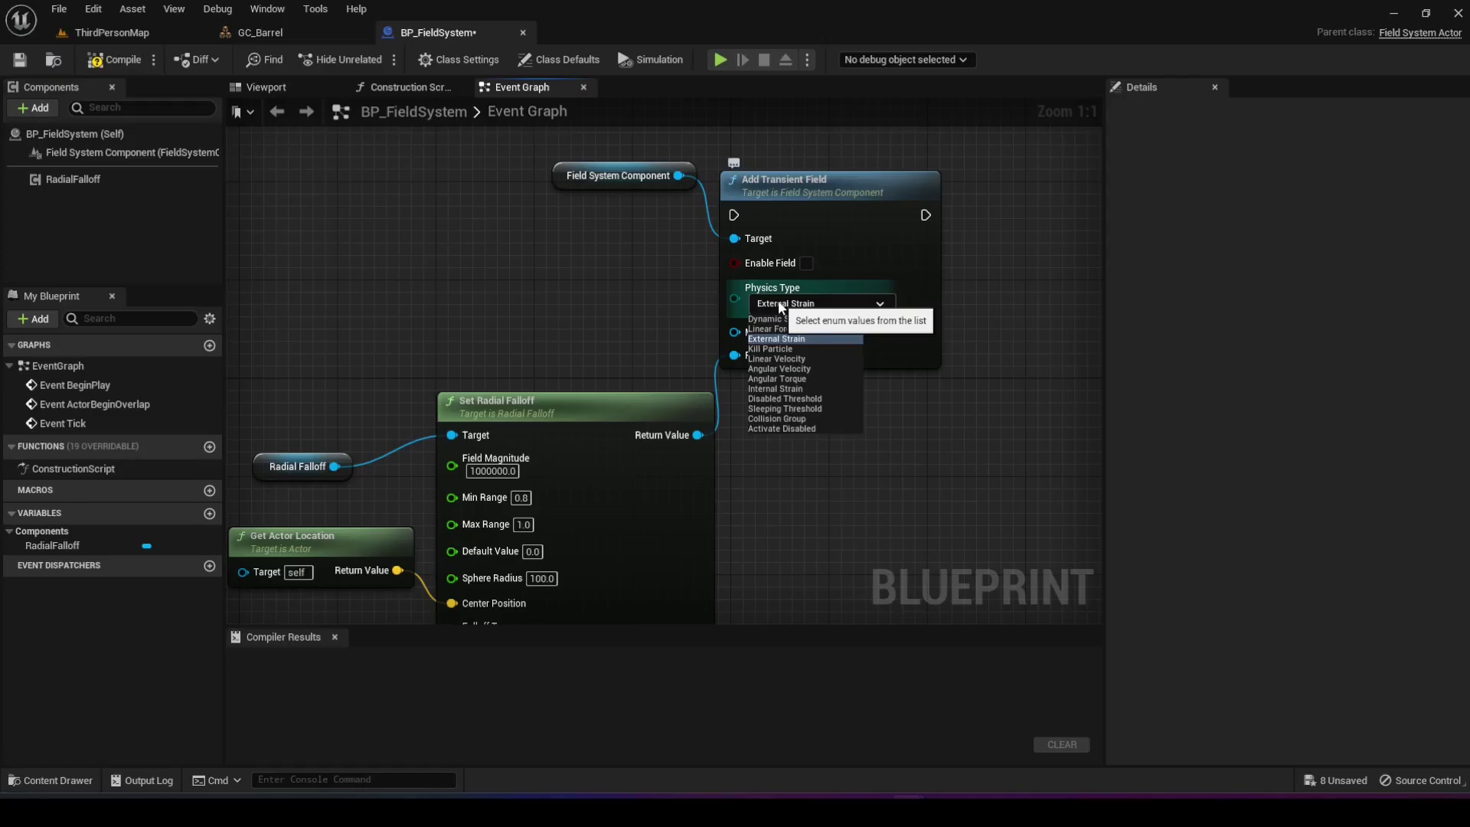
{"action": "left_click", "coordinate": [701, 303]}
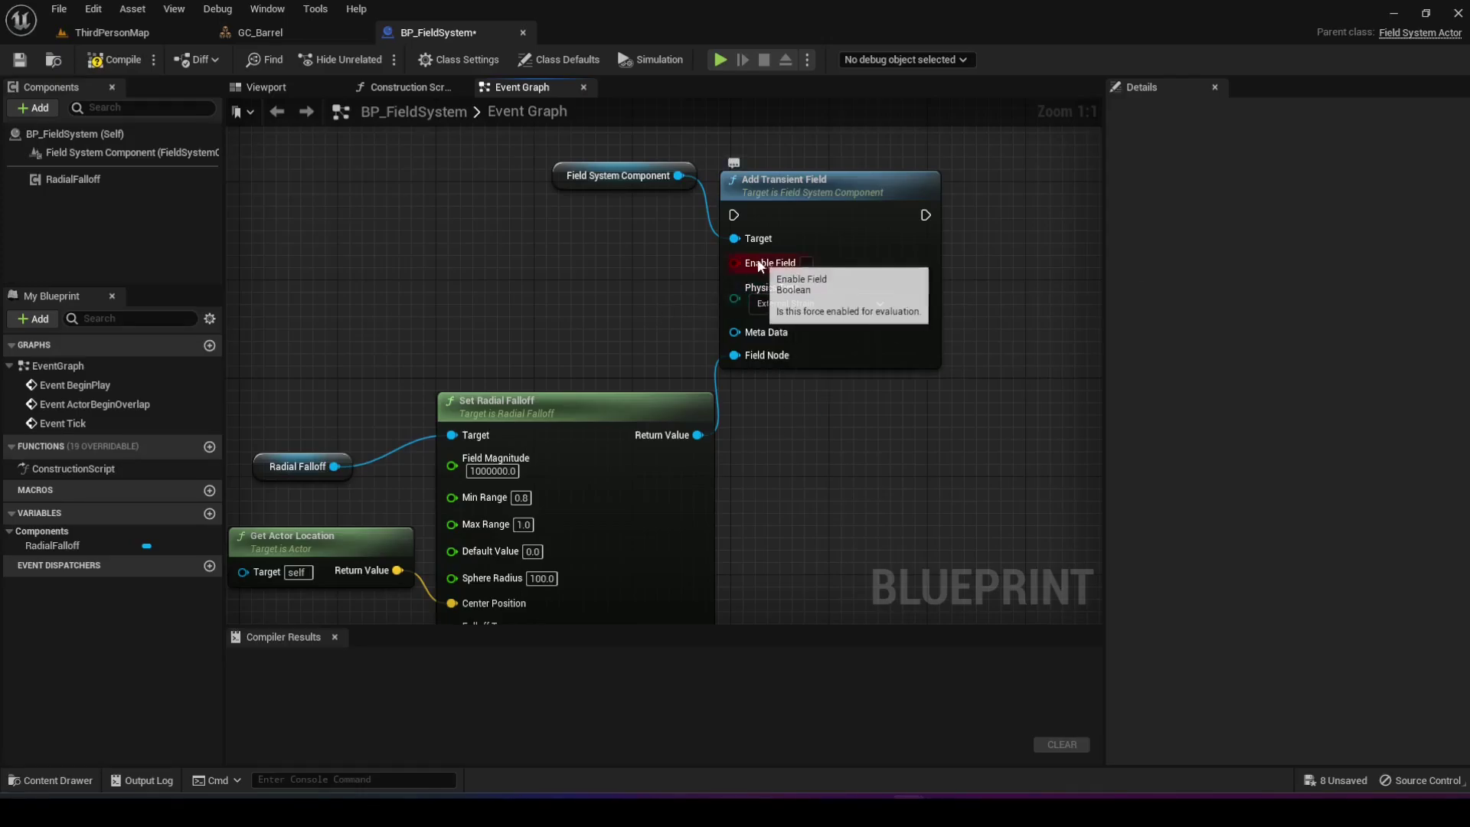
{"action": "left_click", "coordinate": [807, 264]}
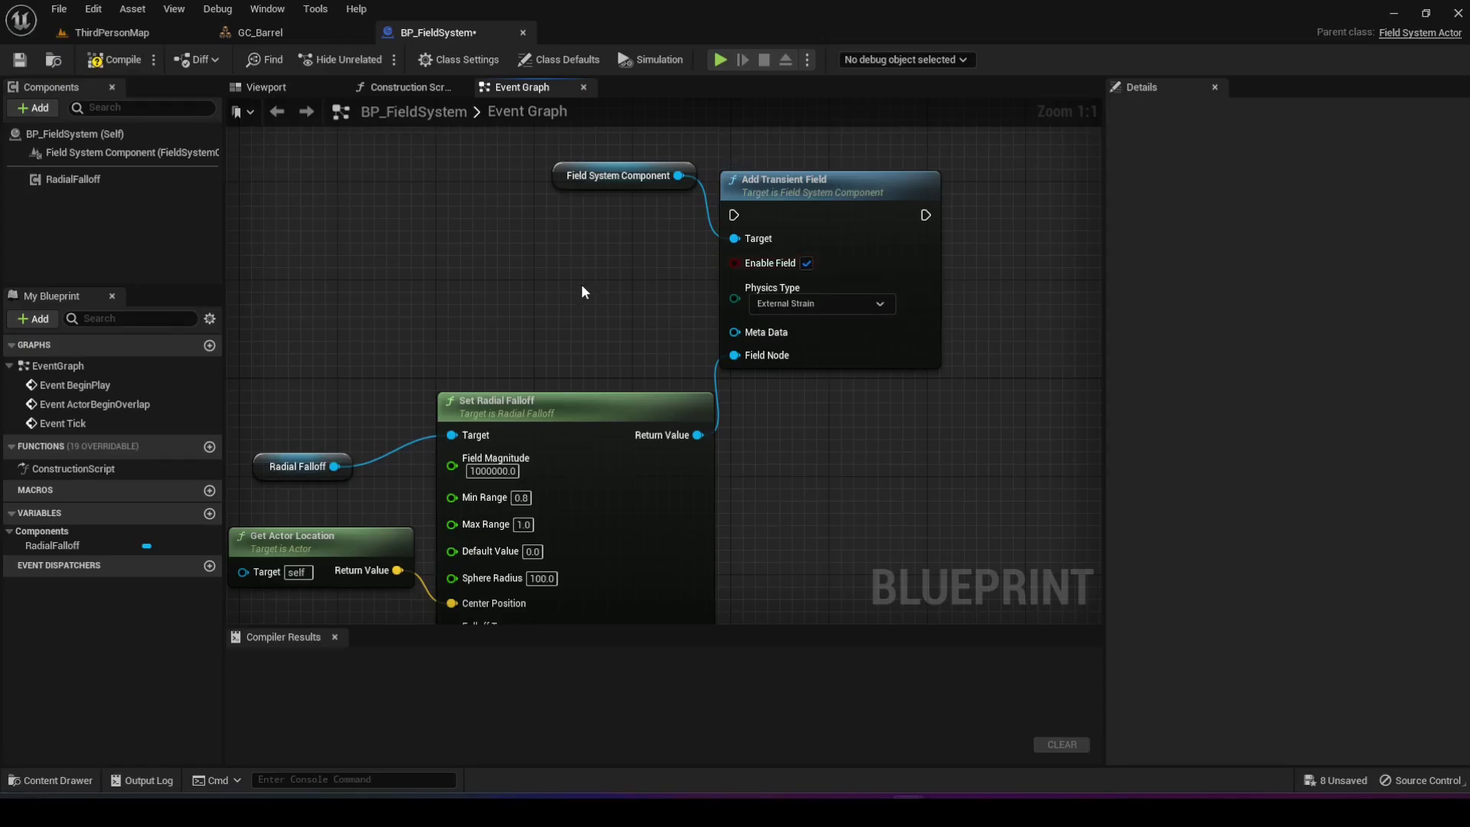
- Connect Event BeginPlay's execution output to the Add Transient Field node and compile the blueprint
{"action": "scroll", "coordinate": [578, 284], "scroll_direction": "down", "scroll_amount": 1}
{"action": "right_click_drag", "start_coordinate": [524, 292], "coordinate": [656, 292]}
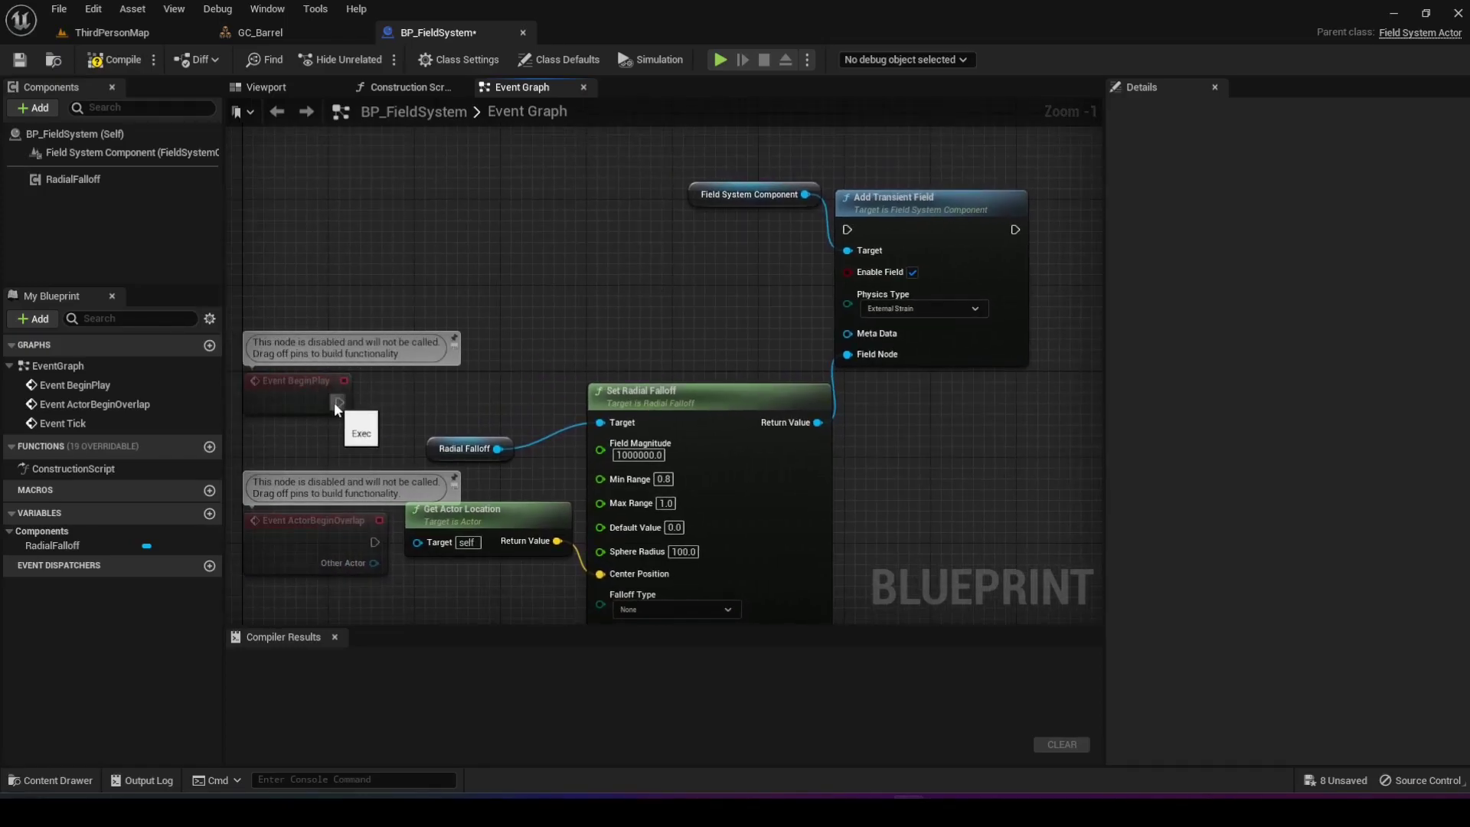
{"action": "left_click_drag", "start_coordinate": [337, 402], "coordinate": [923, 263]}
{"action": "scroll", "coordinate": [663, 280], "scroll_direction": "down", "scroll_amount": 1}
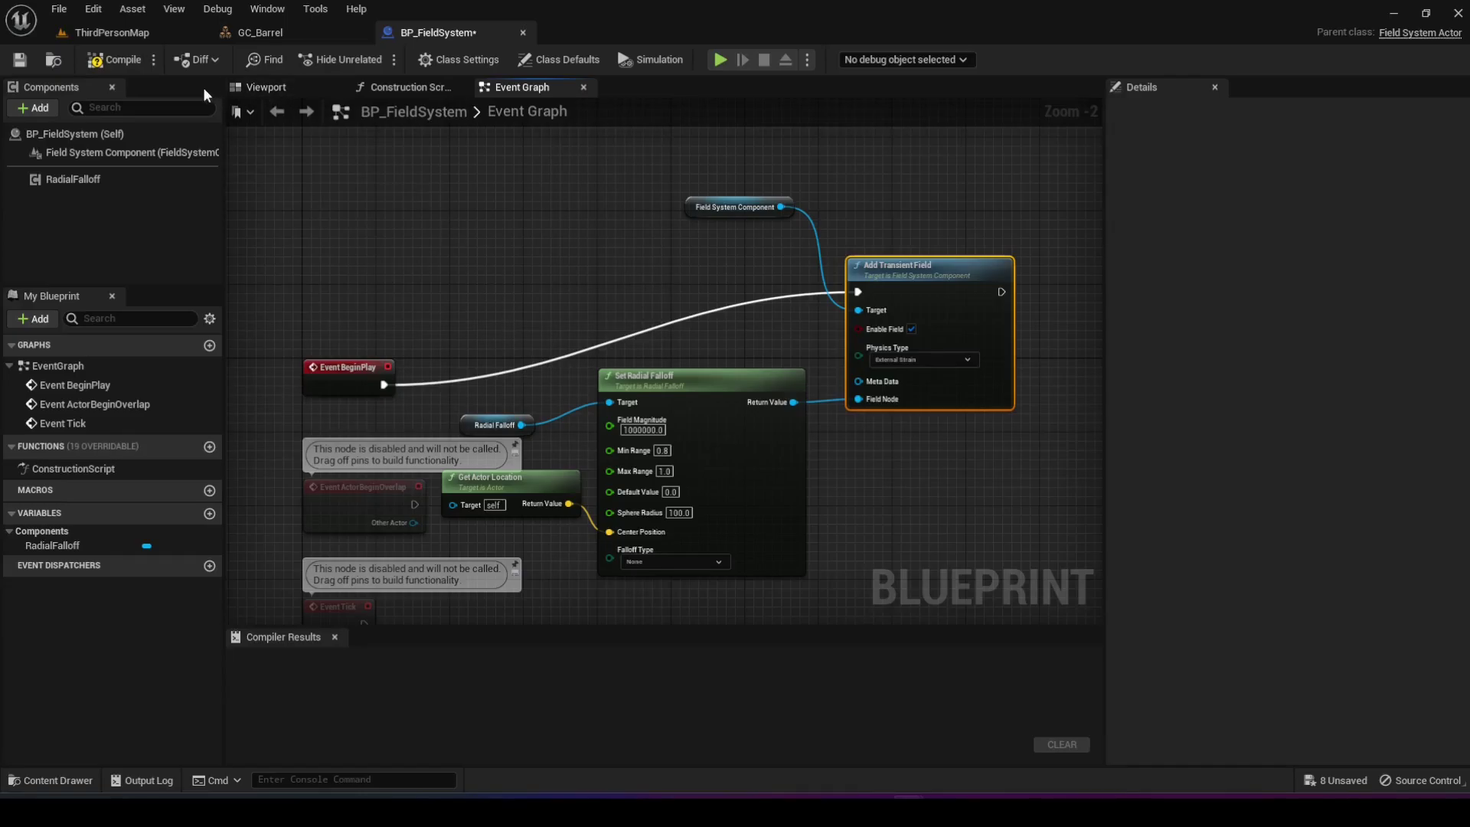
{"action": "left_click", "coordinate": [105, 61]}
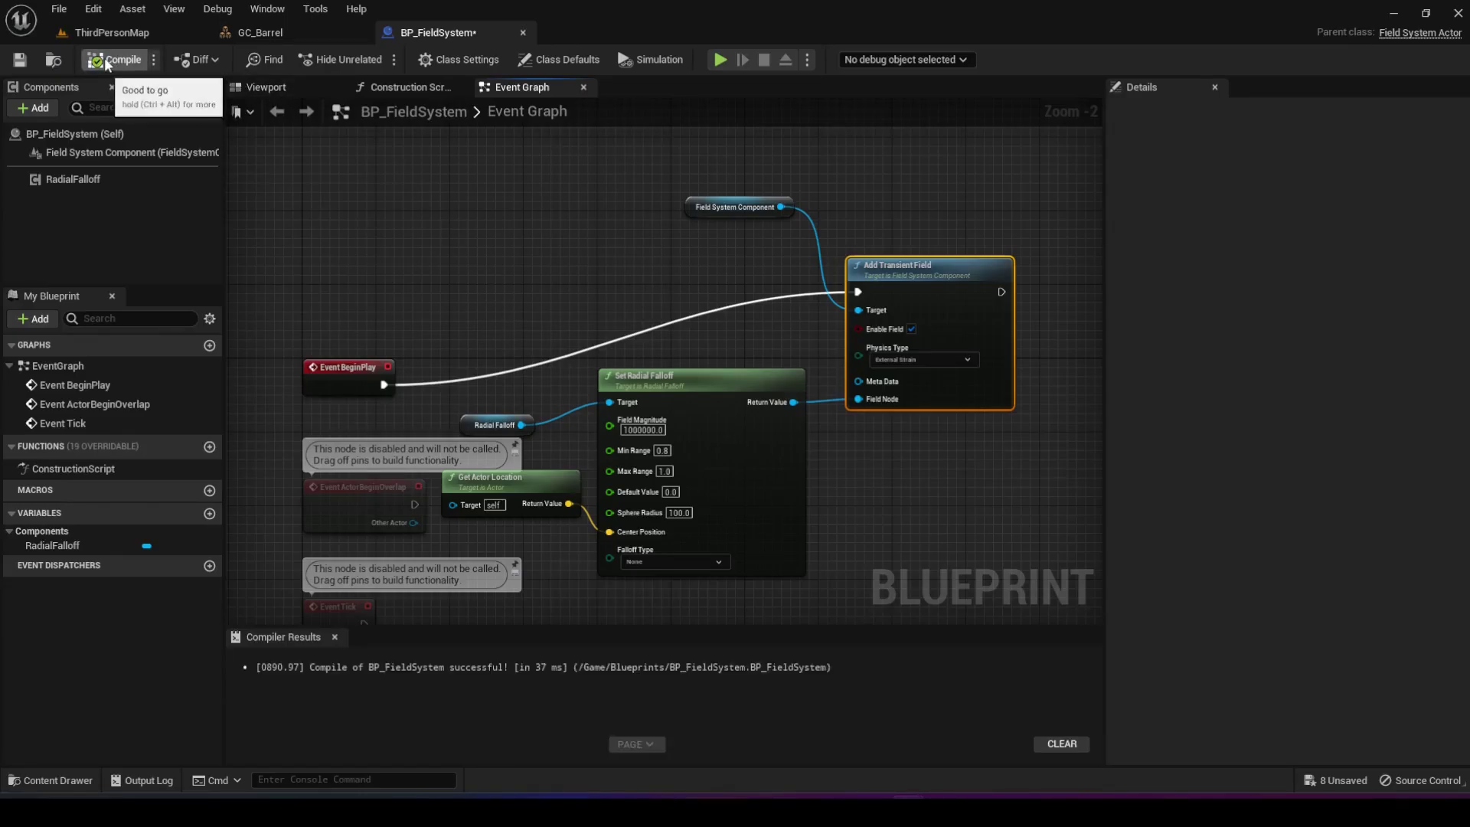
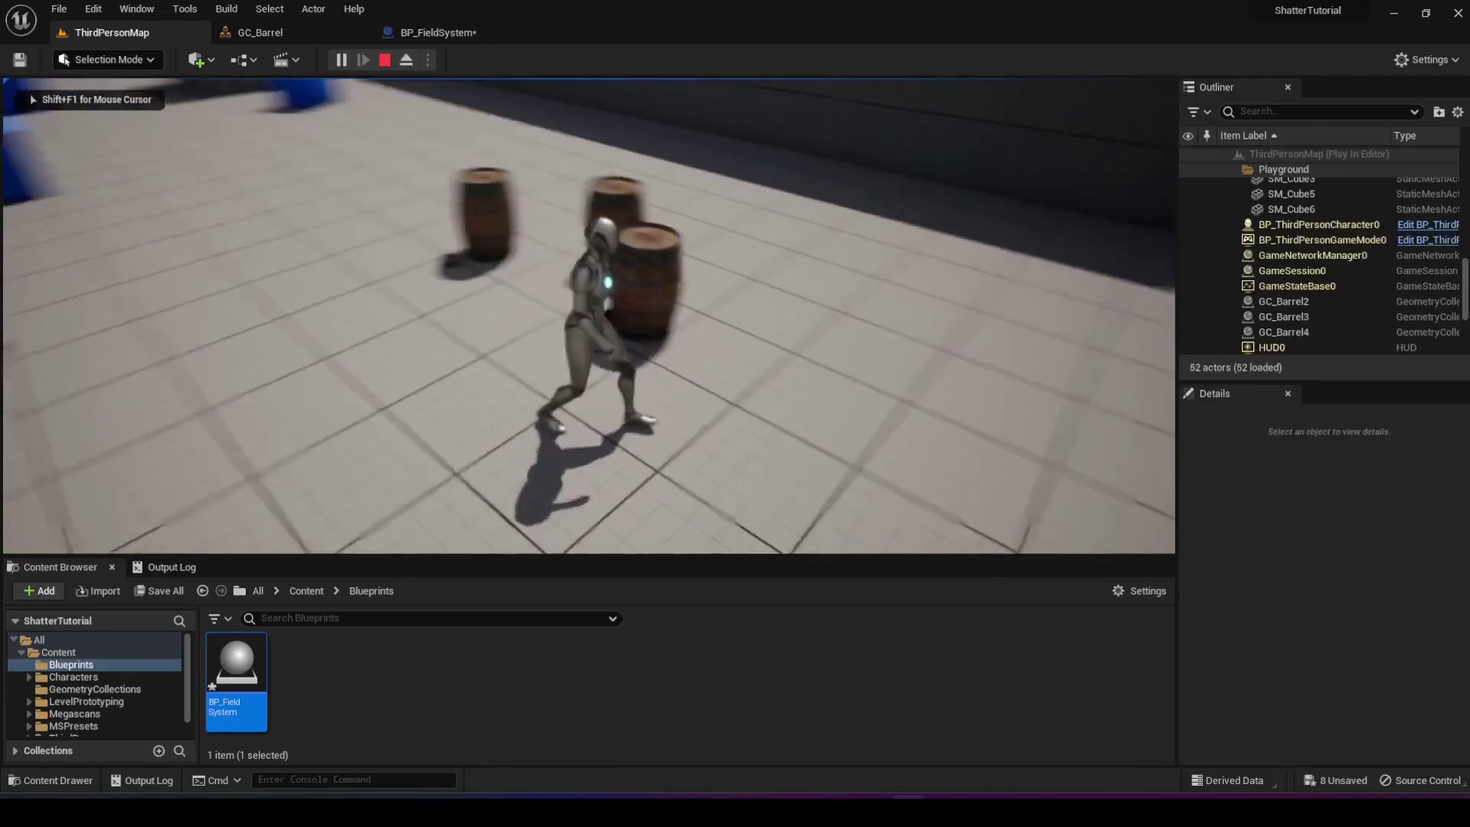
- Run the character around and into the three barrels in the play session, and end the session
{"action": "key", "text": "w"}
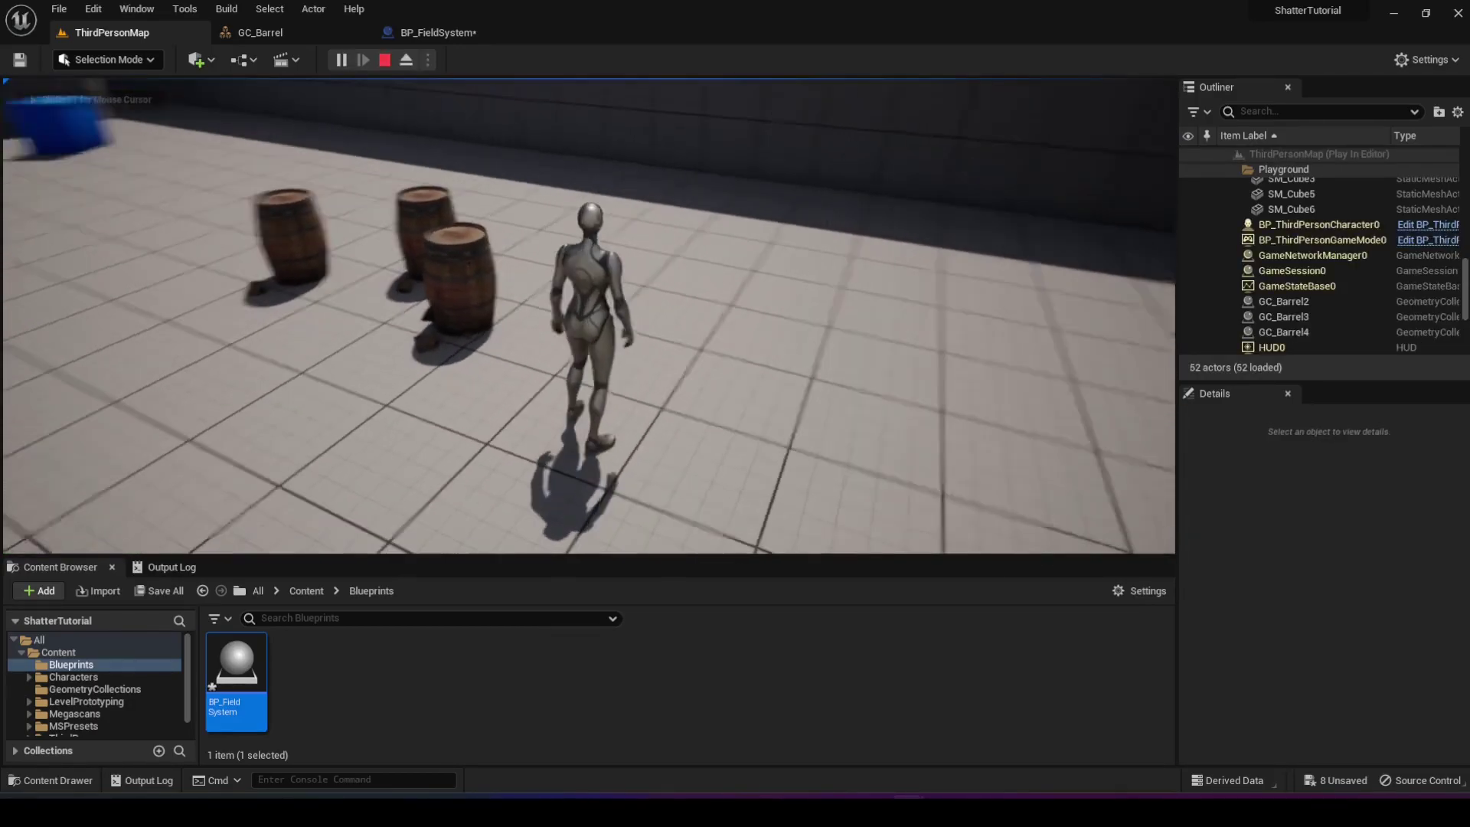
{"action": "key", "text": "w"}
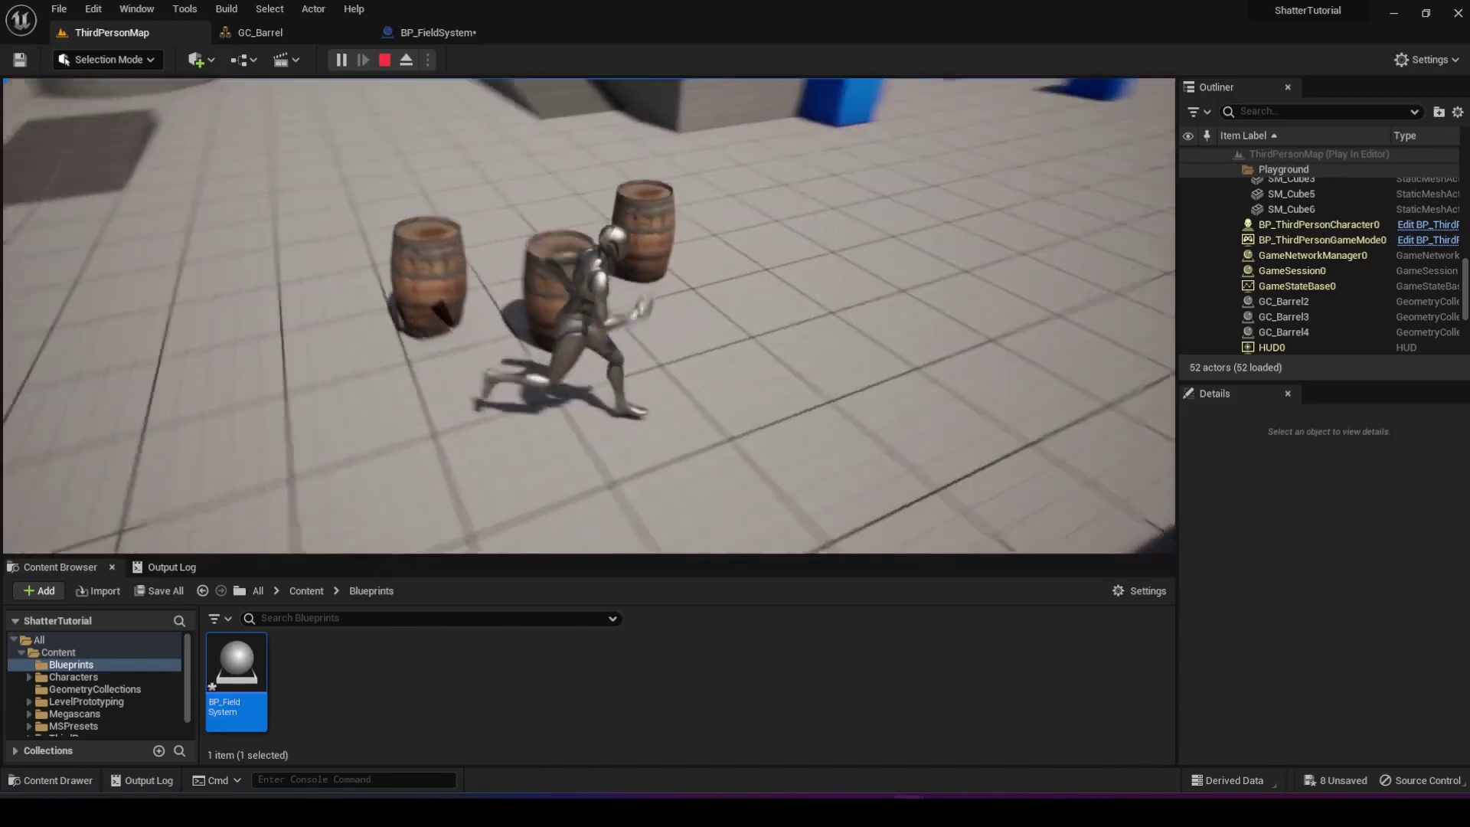
{"action": "key", "text": "w"}
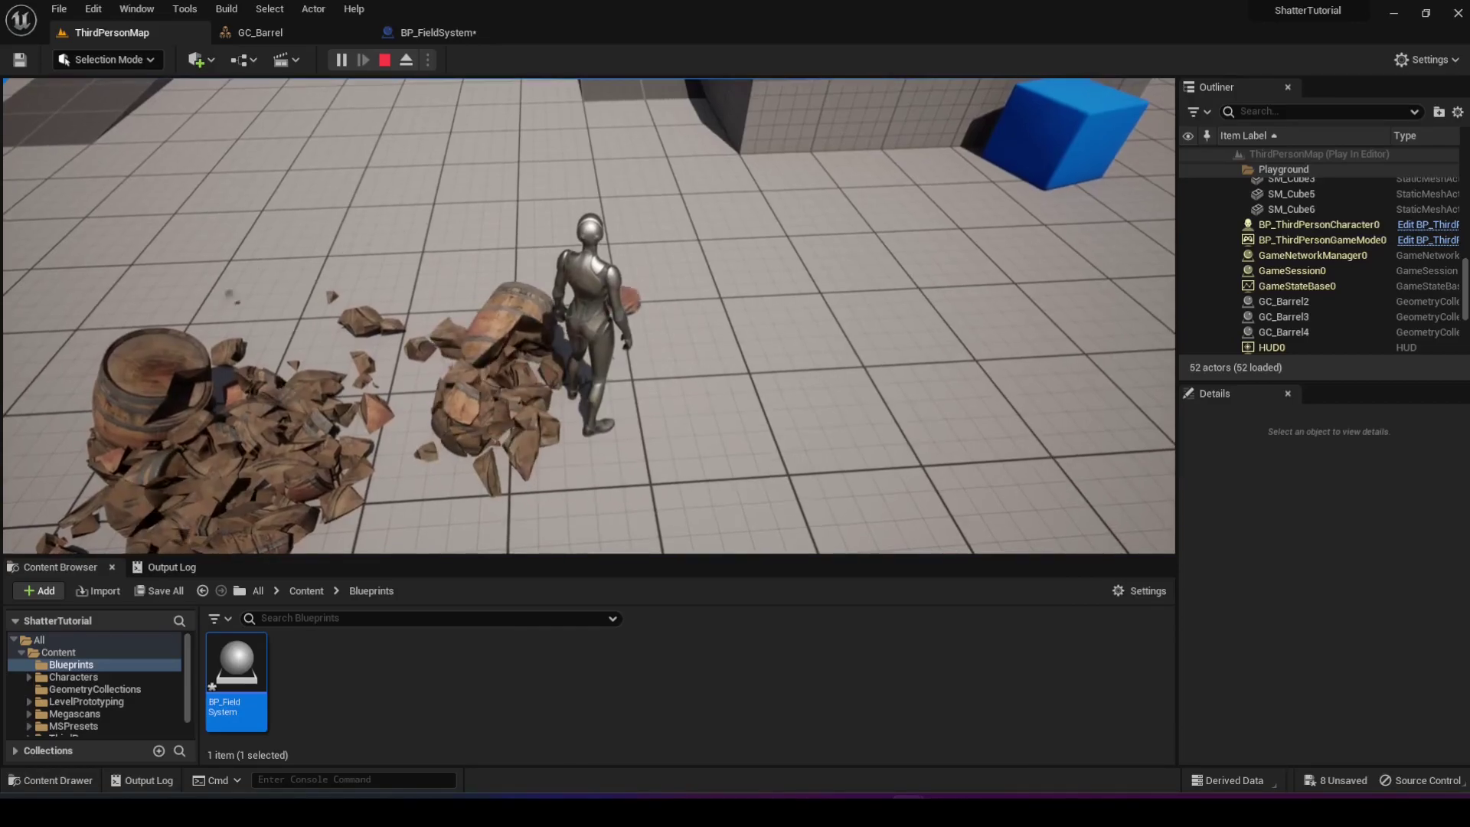
{"action": "key", "text": "w"}
{"action": "key", "text": "w"}
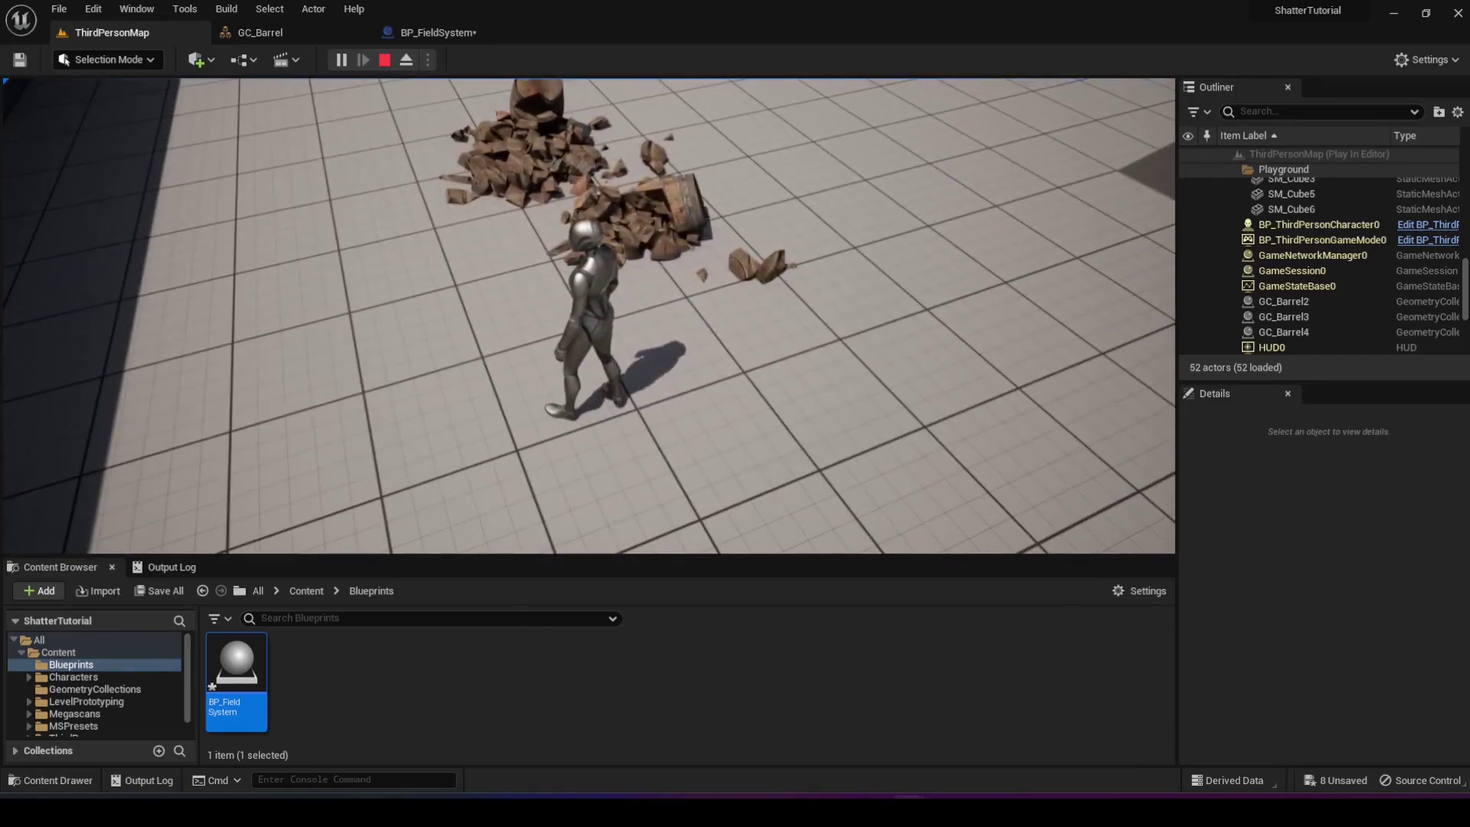
{"action": "key", "text": "Escape"}
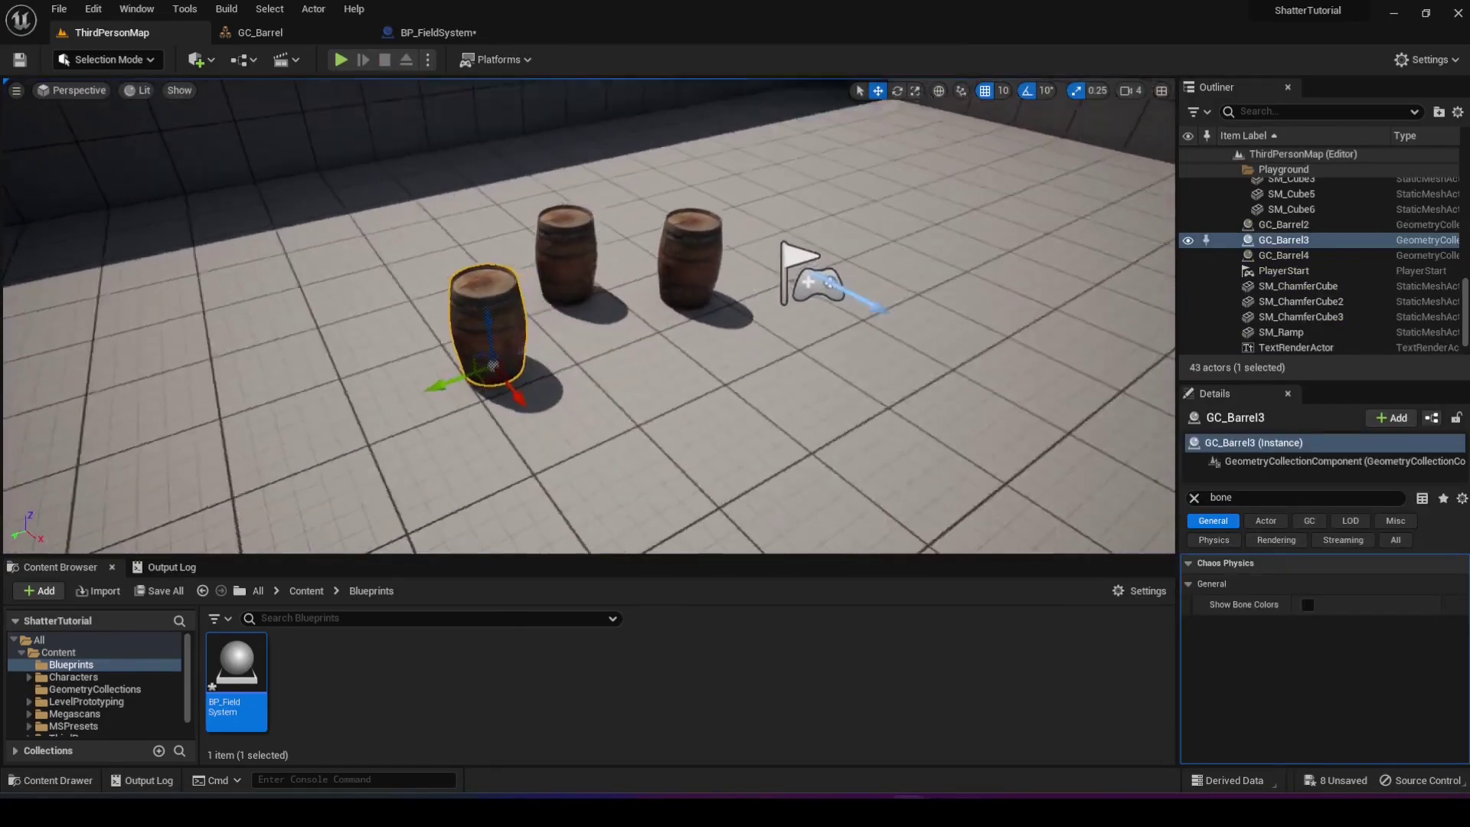
- Reposition the PlayerStart a short distance in front of the barrels and briefly playtest the level
{"action": "right_click_drag", "start_coordinate": [395, 192], "coordinate": [459, 176]}
{"action": "left_click", "coordinate": [628, 283]}
{"action": "left_click_drag", "start_coordinate": [623, 263], "coordinate": [348, 222]}
{"action": "left_click", "coordinate": [341, 59]}
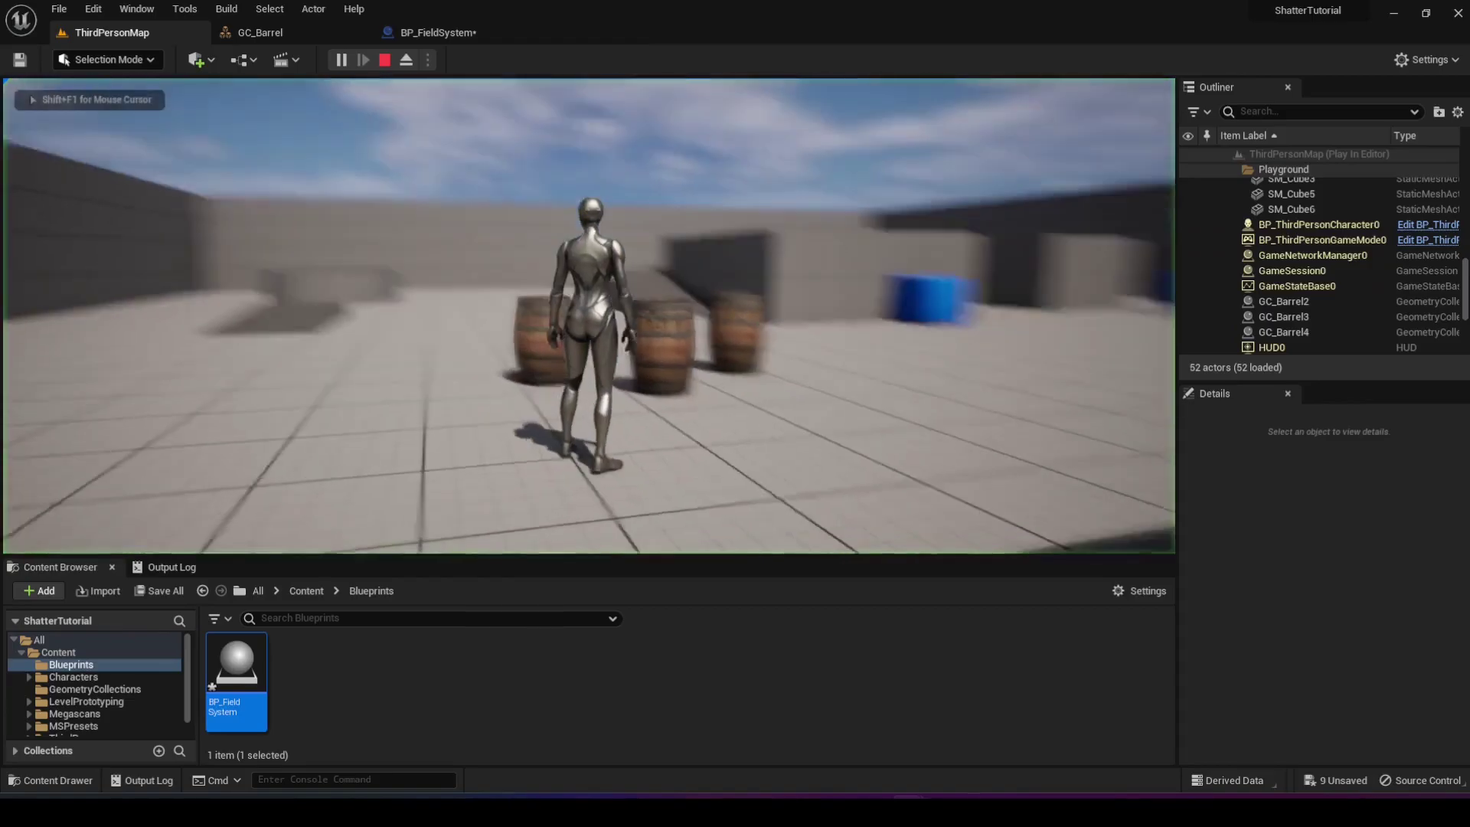
{"action": "key", "text": "Escape"}
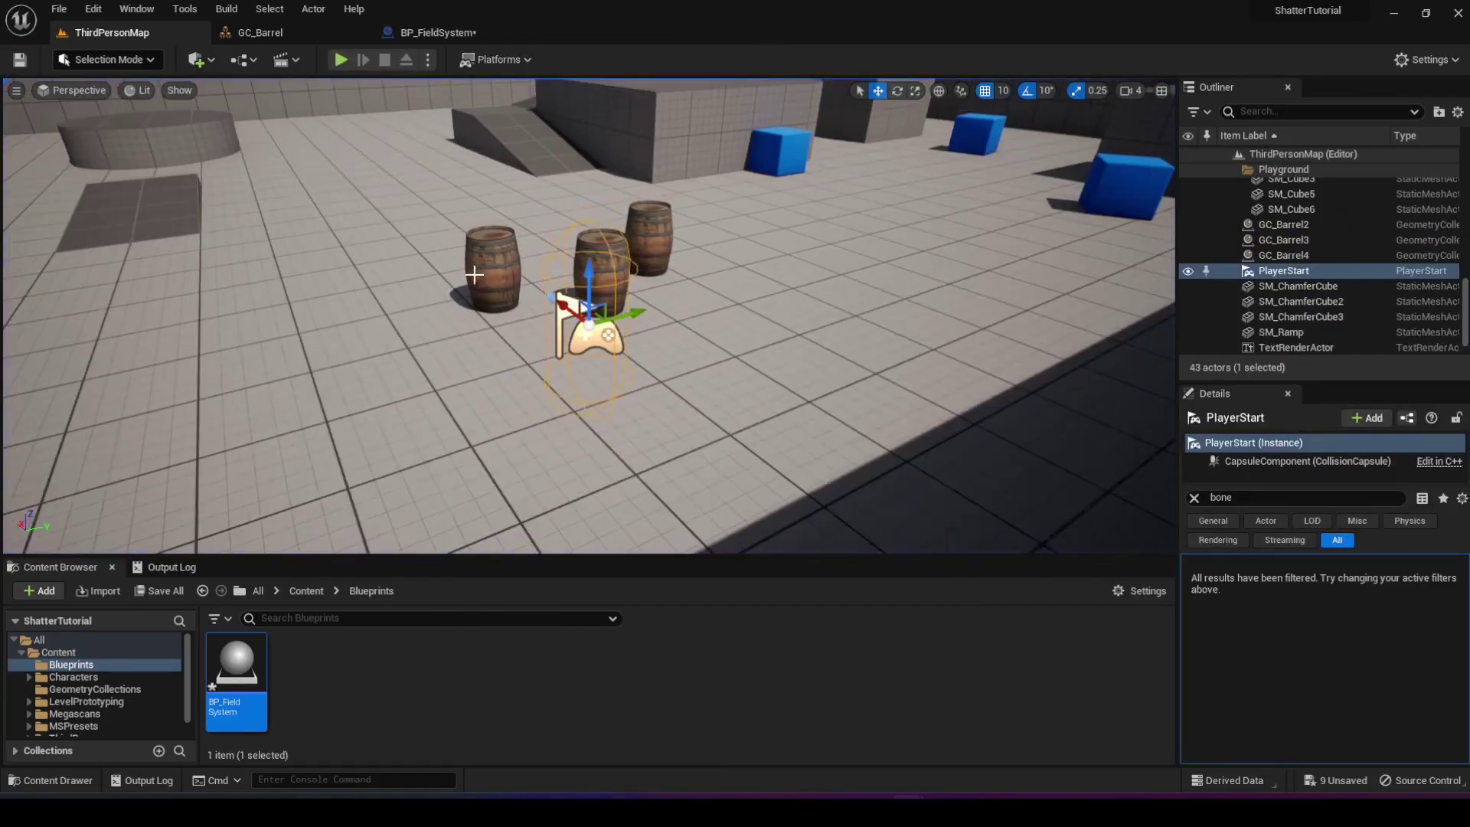
- Place BP_FieldSystem on the floor between the barrels and playtest how it breaks them
{"action": "left_click_drag", "start_coordinate": [220, 677], "coordinate": [565, 268]}
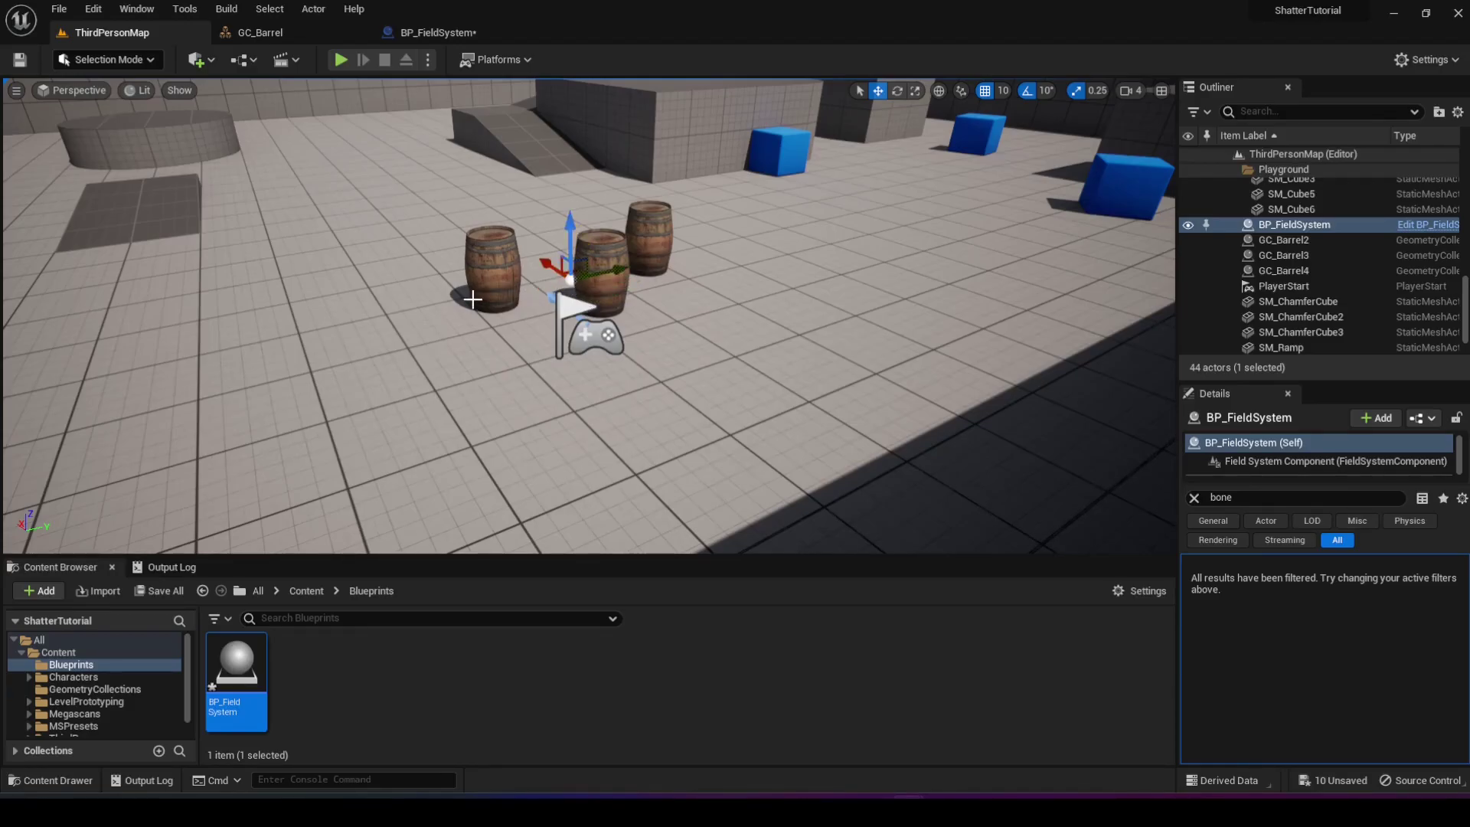
{"action": "right_click_drag", "start_coordinate": [462, 328], "coordinate": [407, 264]}
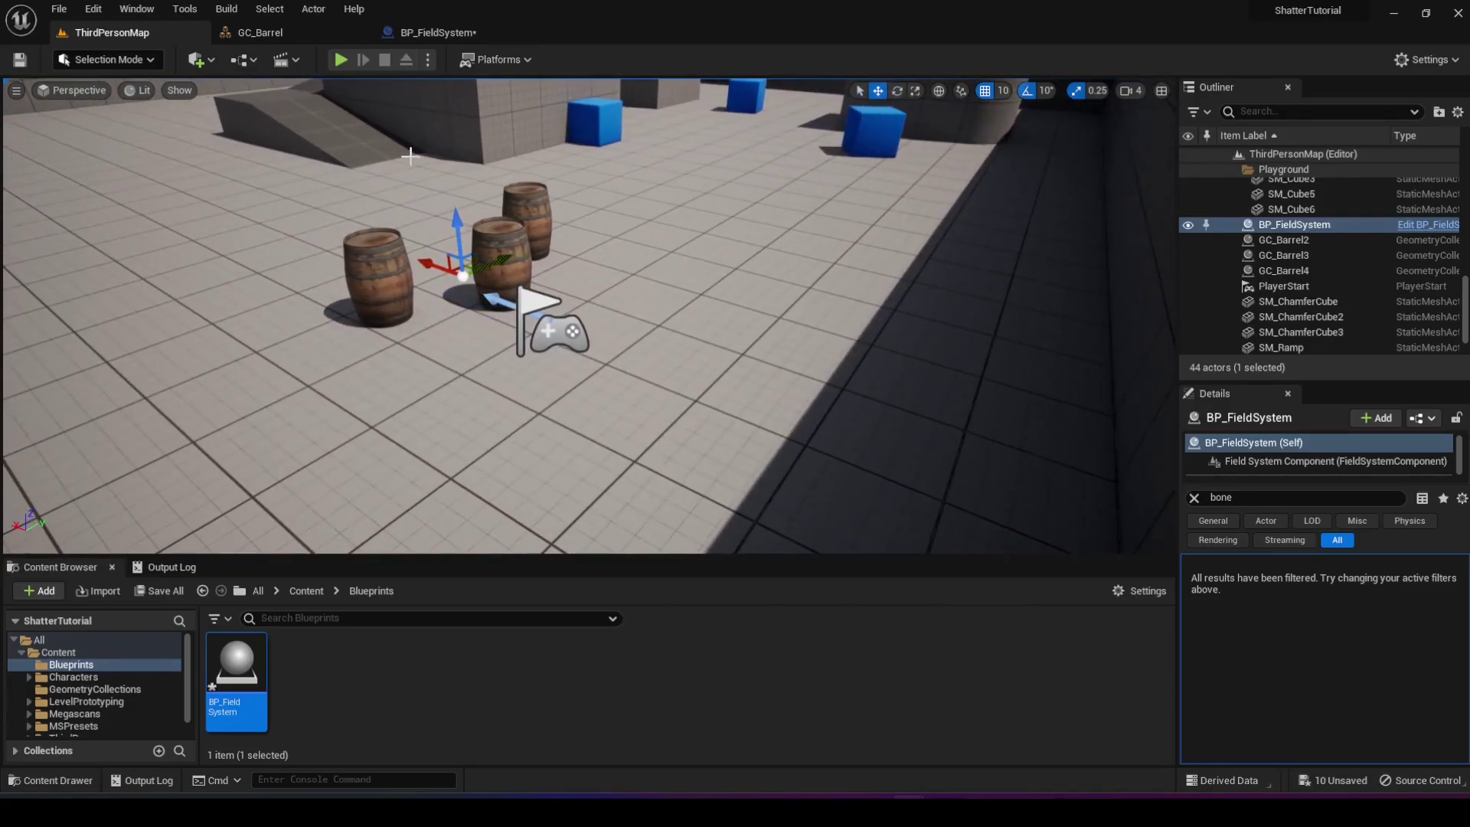
{"action": "left_click", "coordinate": [342, 60]}
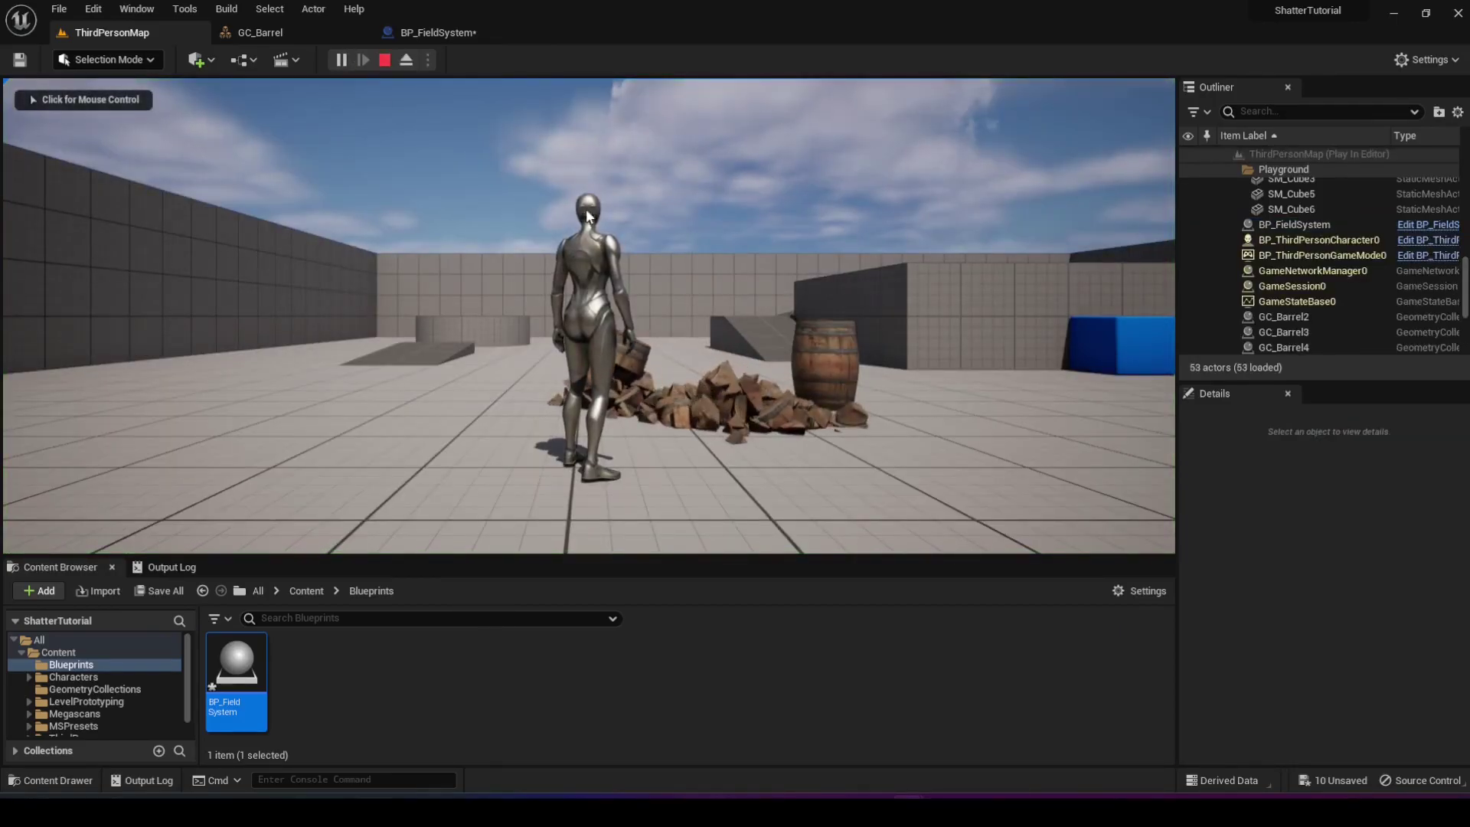
{"action": "left_click", "coordinate": [385, 91]}
{"action": "key", "text": "a"}
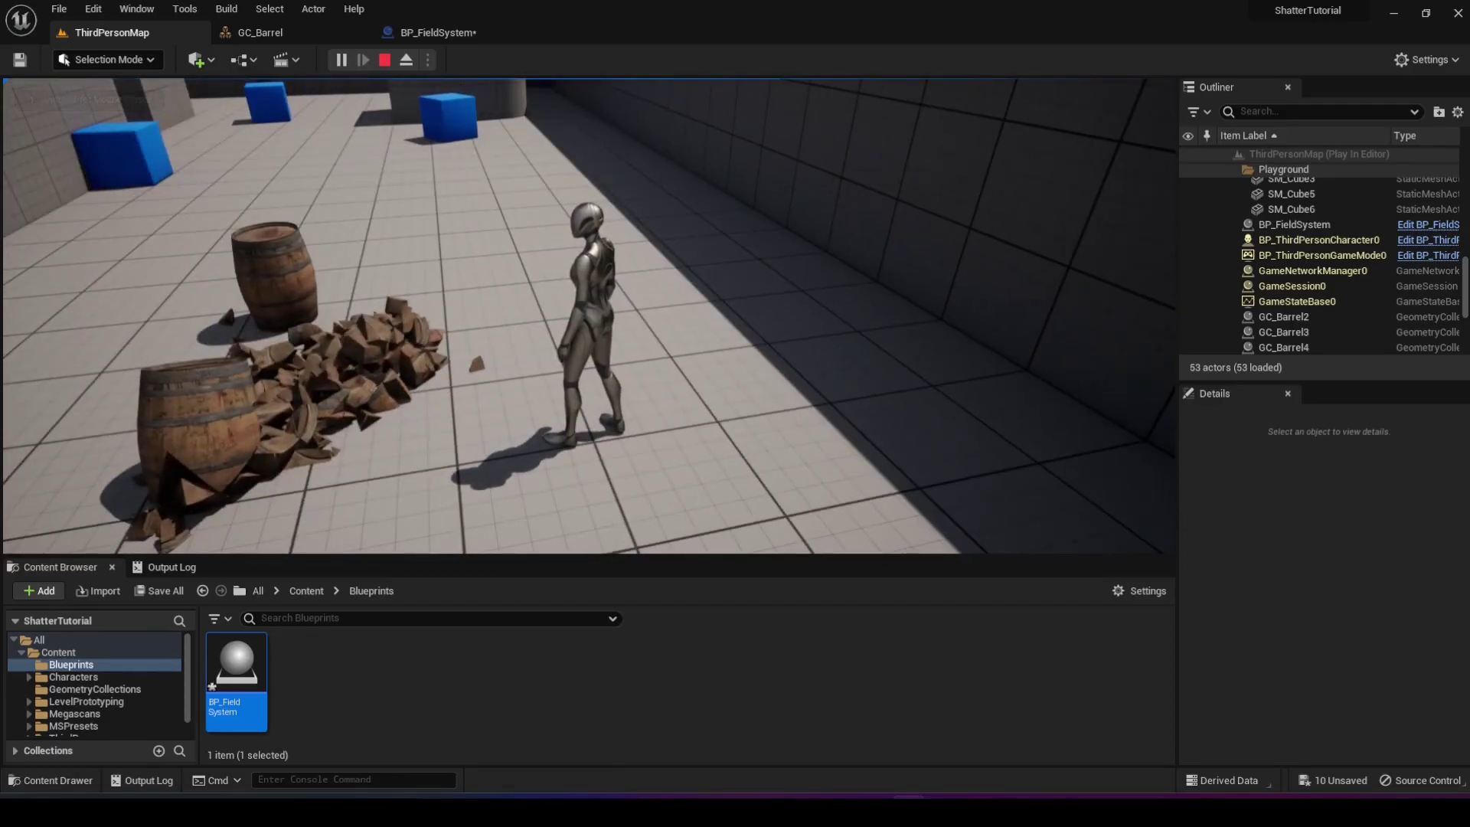
{"action": "key", "text": "Escape"}
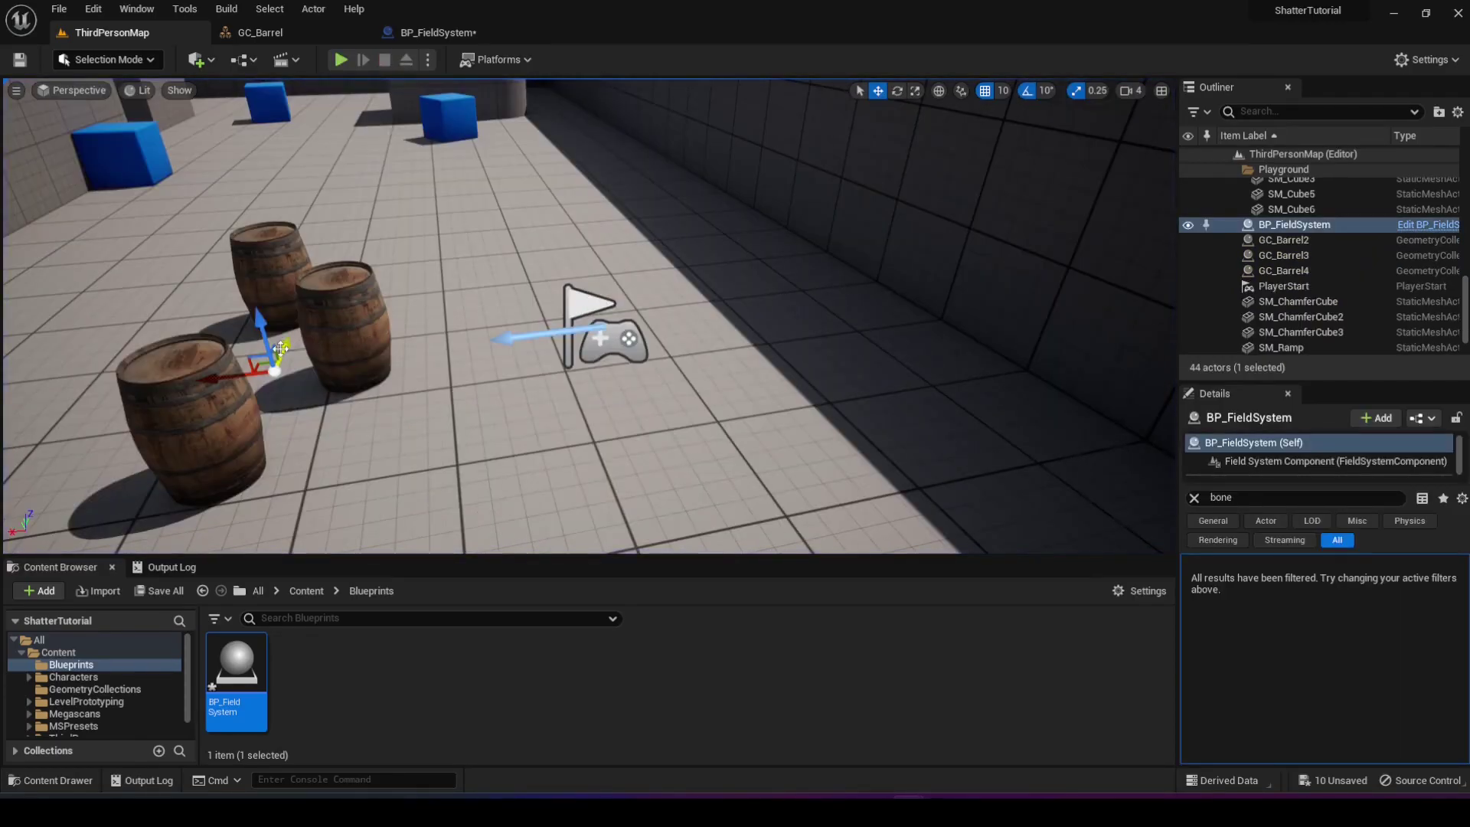
- Set the Sphere Radius of Set Radial Falloff in BP_FieldSystem to 200
{"action": "left_click", "coordinate": [438, 32]}
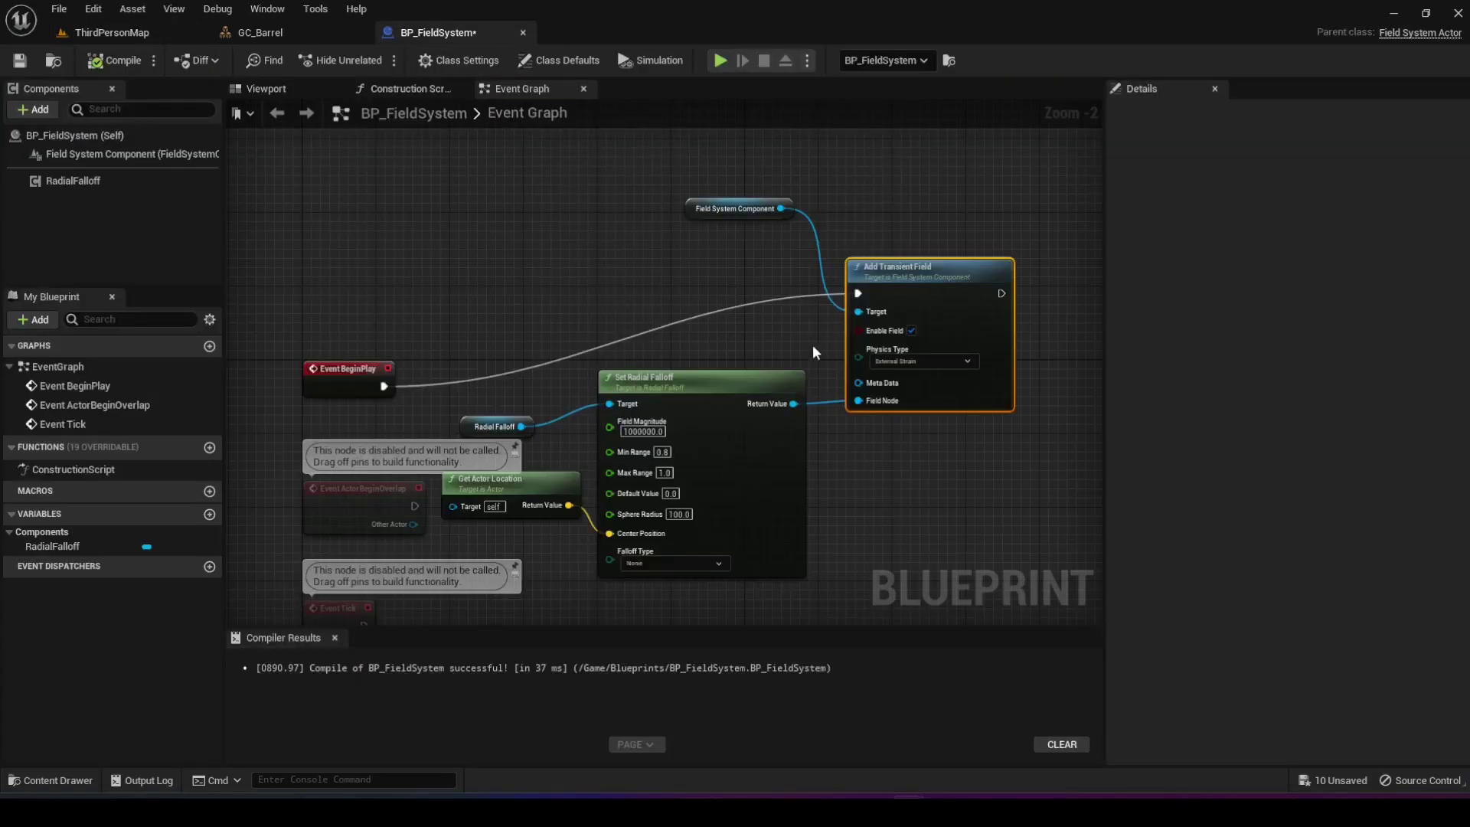
{"action": "left_click", "coordinate": [674, 515]}
{"action": "type", "text": "200"}
{"action": "key", "text": "Return"}
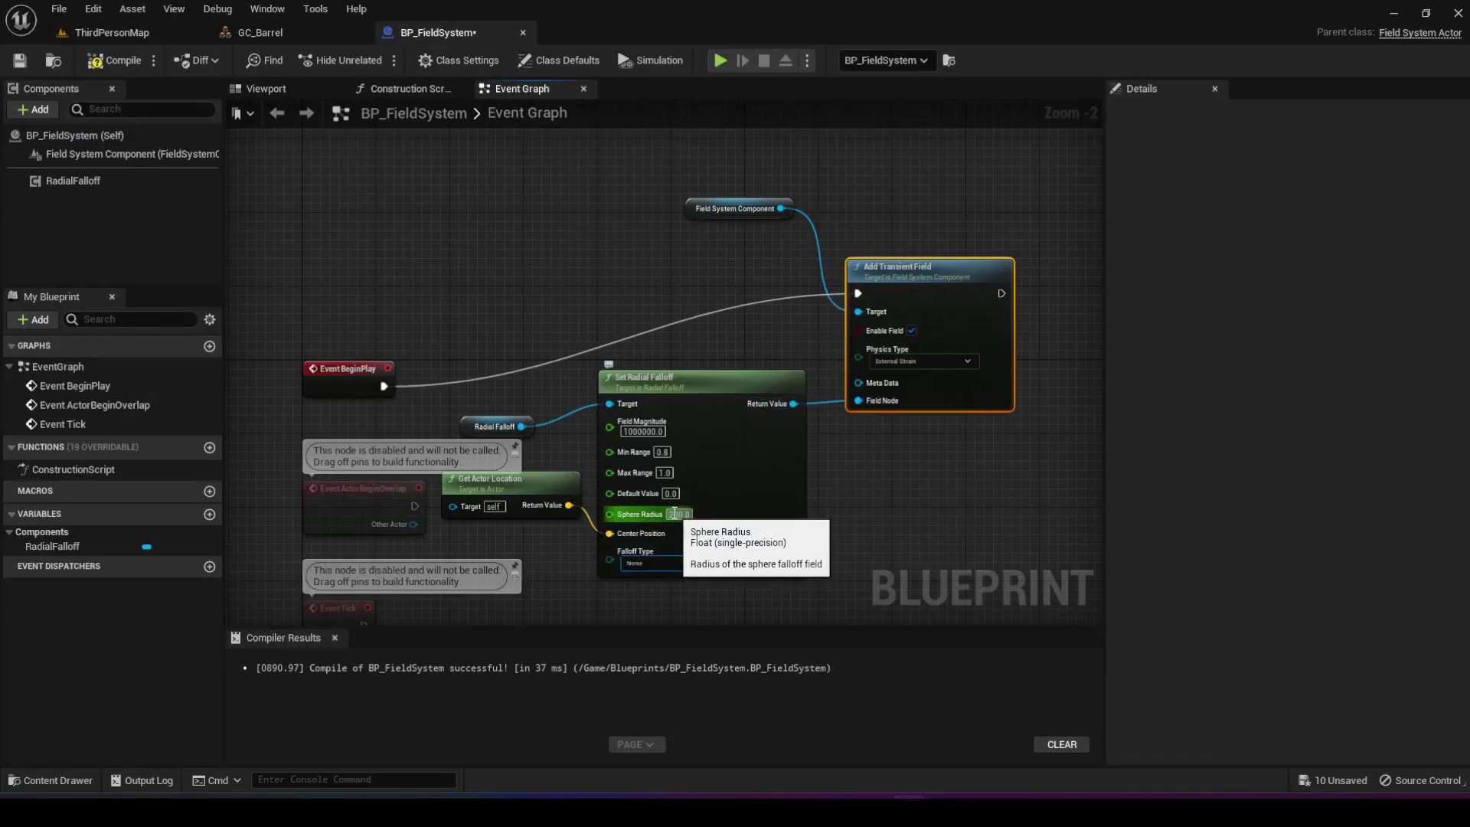
- Playtest ThirdPersonMap to check the barrels' destruction with the larger field radius, and return to the level
{"action": "left_click", "coordinate": [131, 33]}
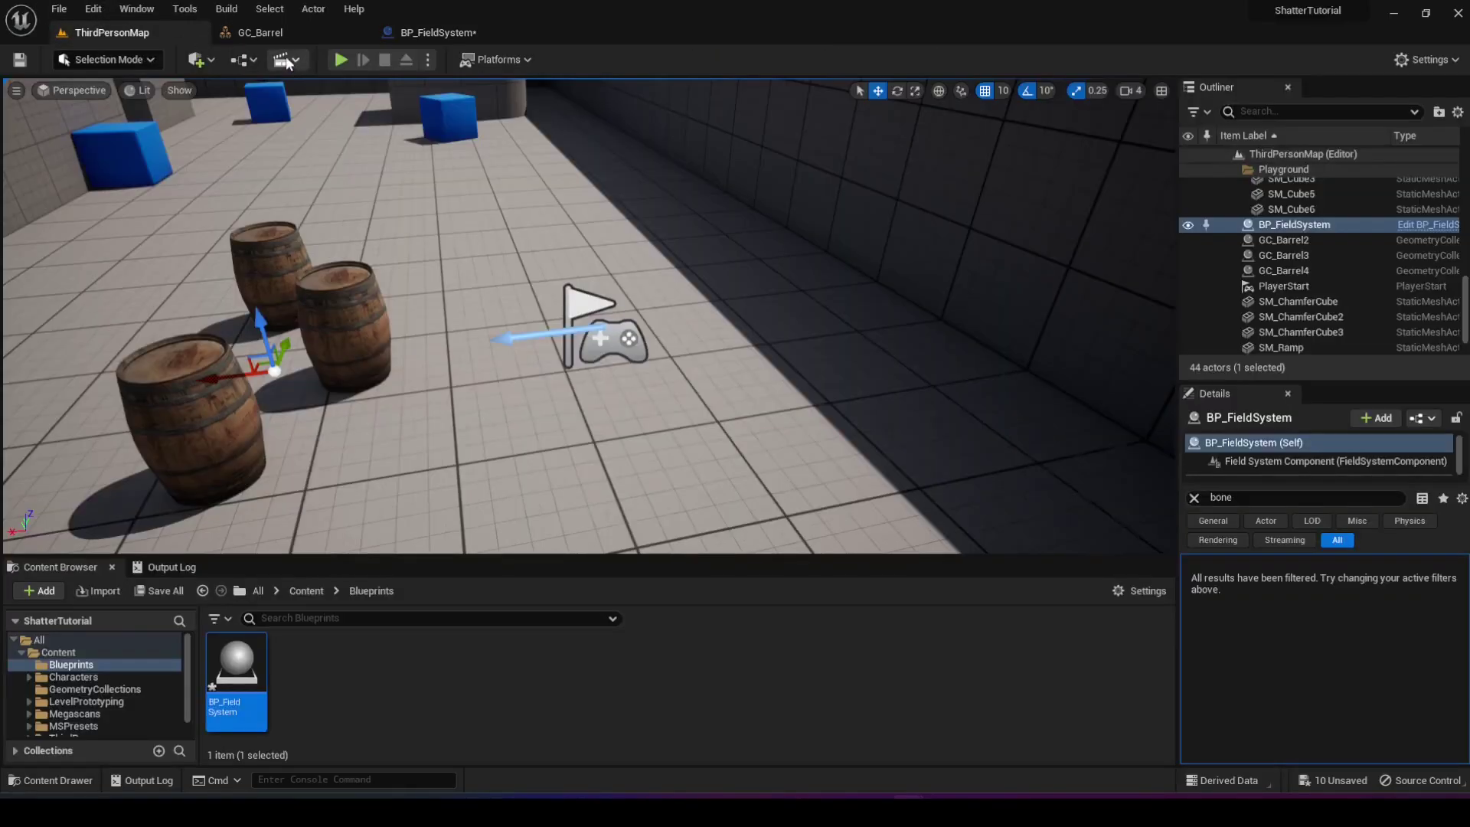
{"action": "left_click", "coordinate": [339, 61]}
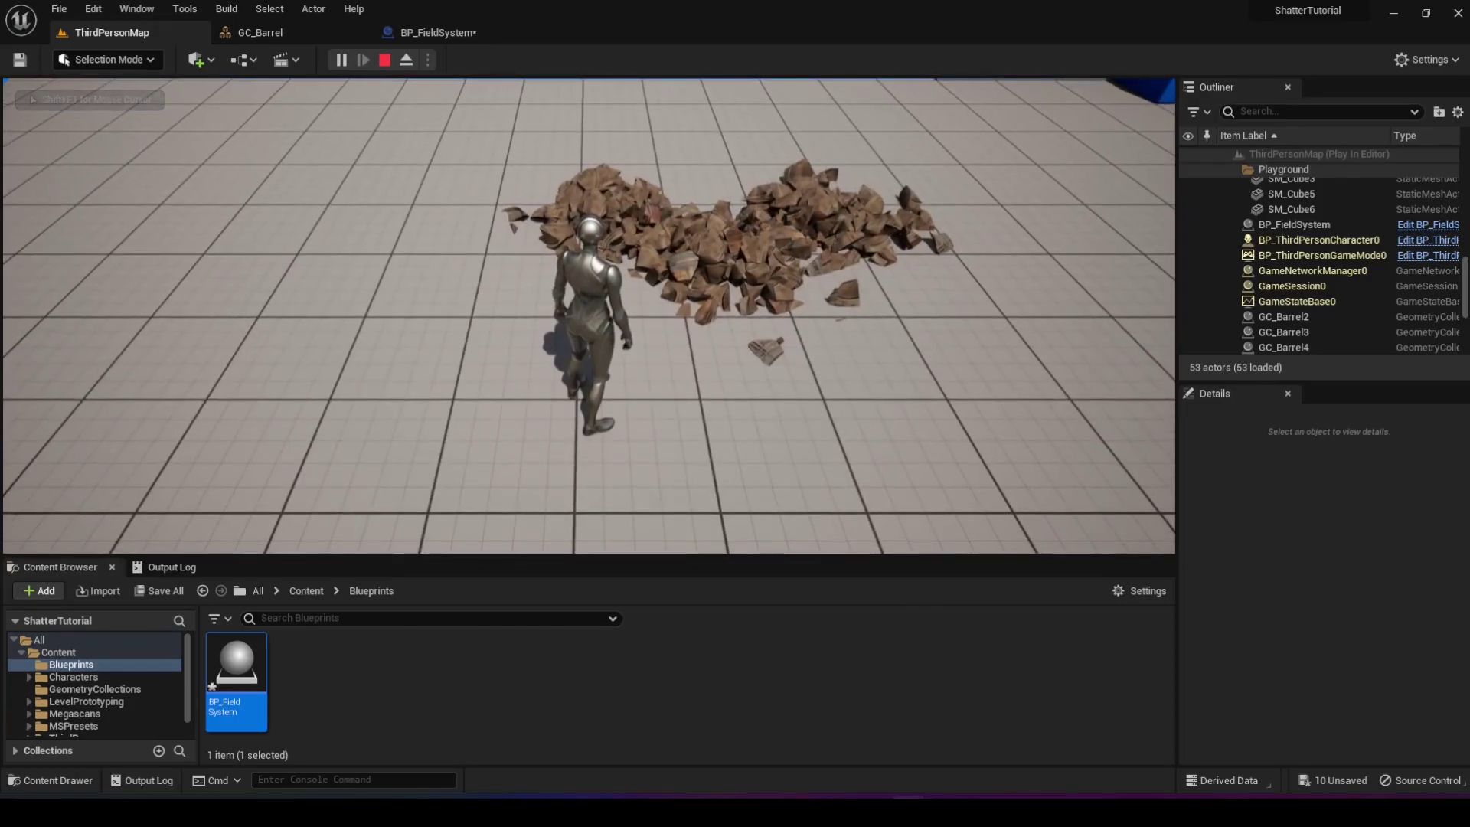
{"action": "key", "text": "Escape"}
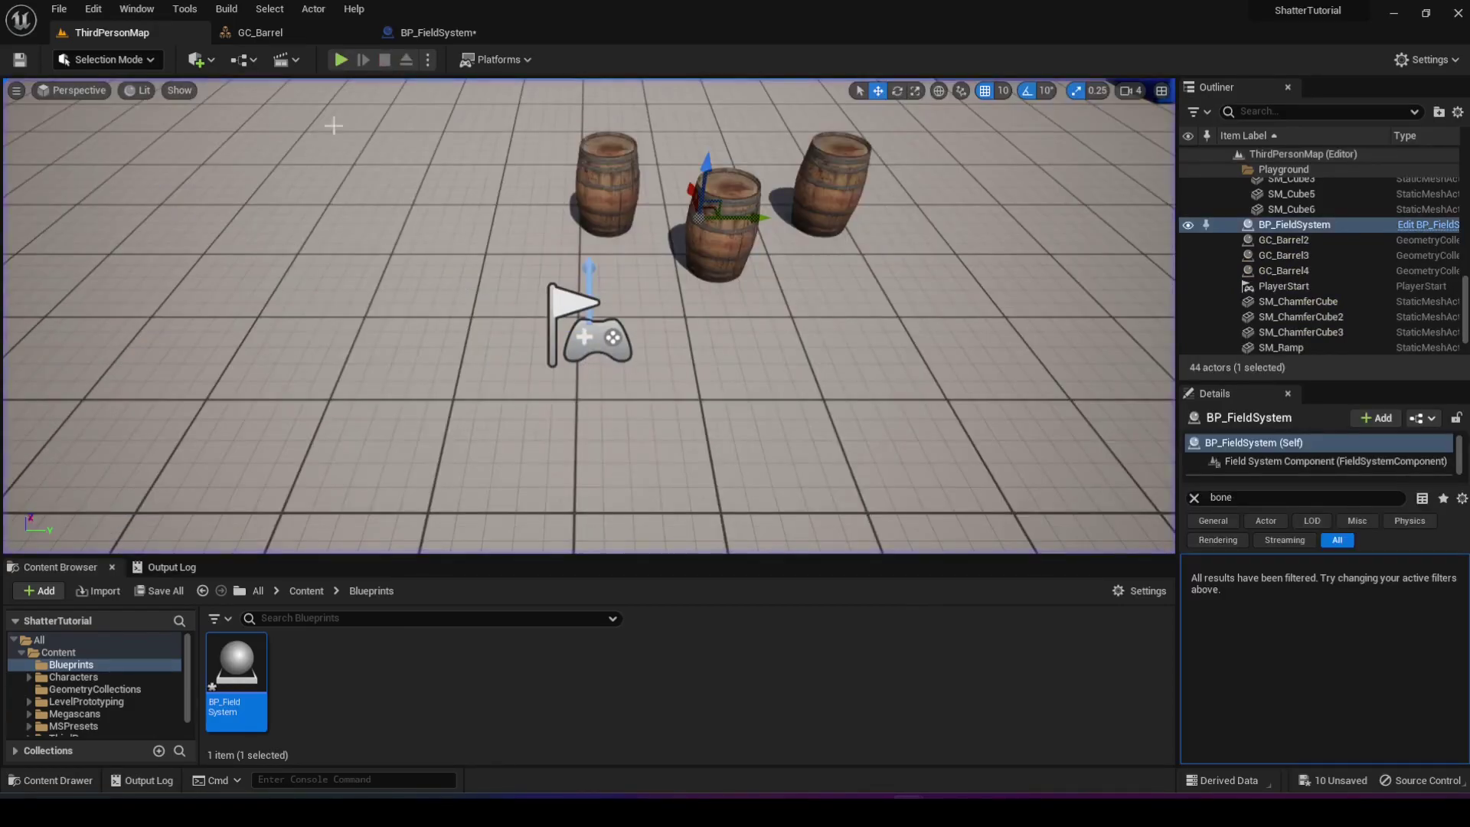
{"action": "left_click", "coordinate": [435, 35]}
{"action": "left_click", "coordinate": [162, 36]}
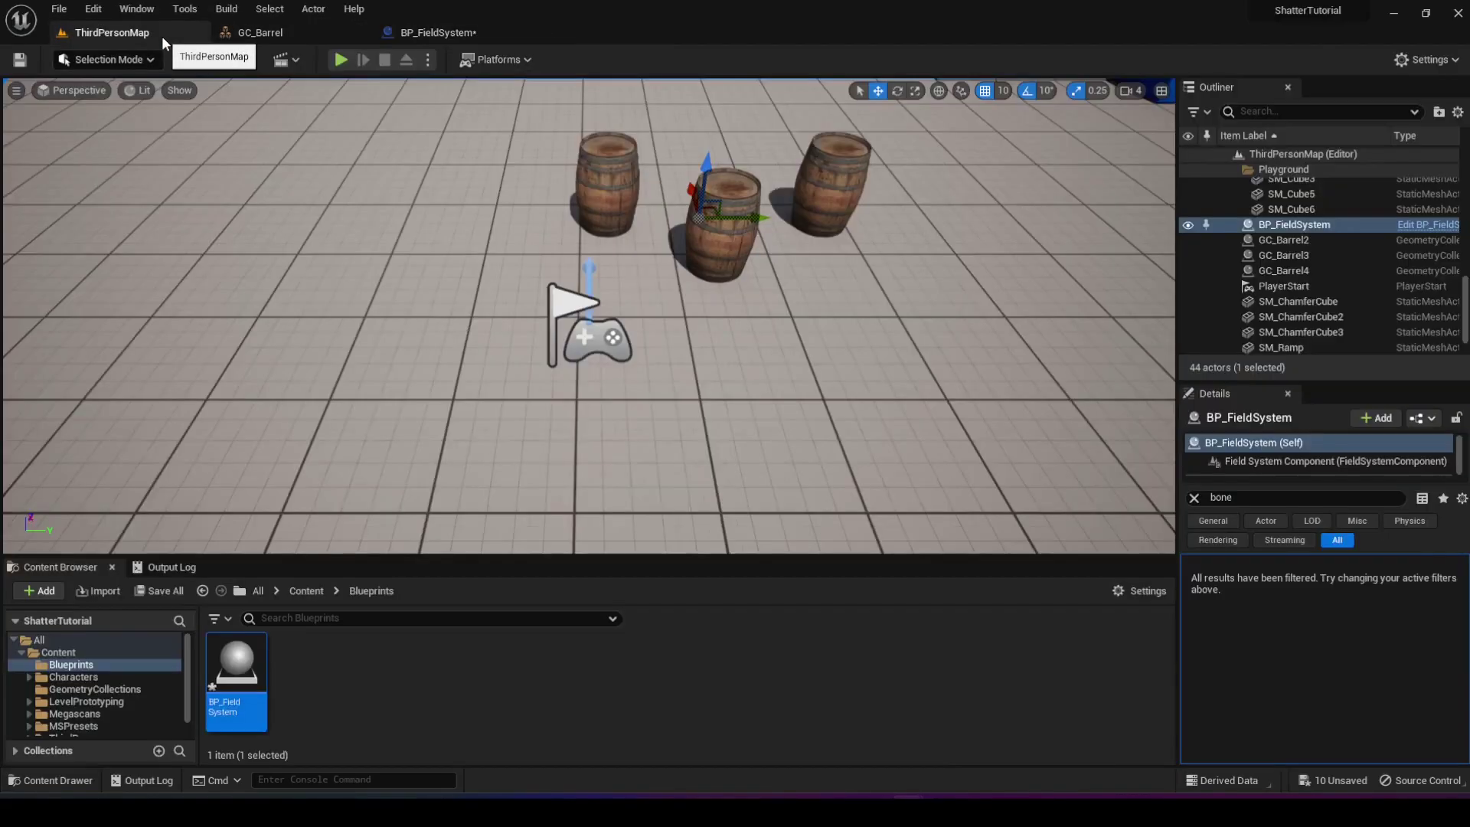
- Open BP_ThirdPersonCharacter from the ThirdPerson Blueprints folder and find empty space above Add Input Mapping in its Event Graph
{"action": "right_click_drag", "start_coordinate": [669, 260], "coordinate": [559, 266]}
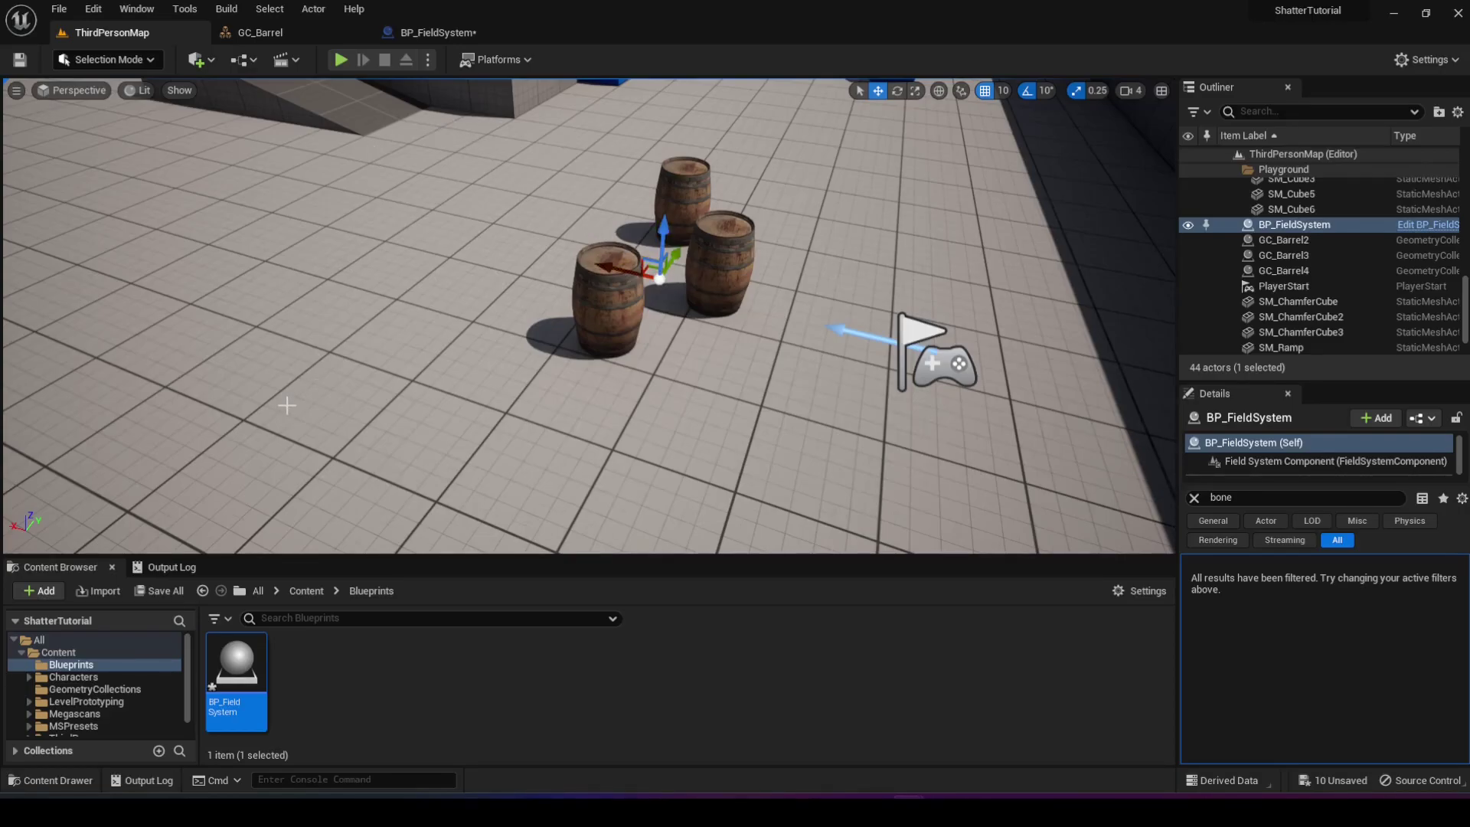
{"action": "left_click", "coordinate": [111, 677]}
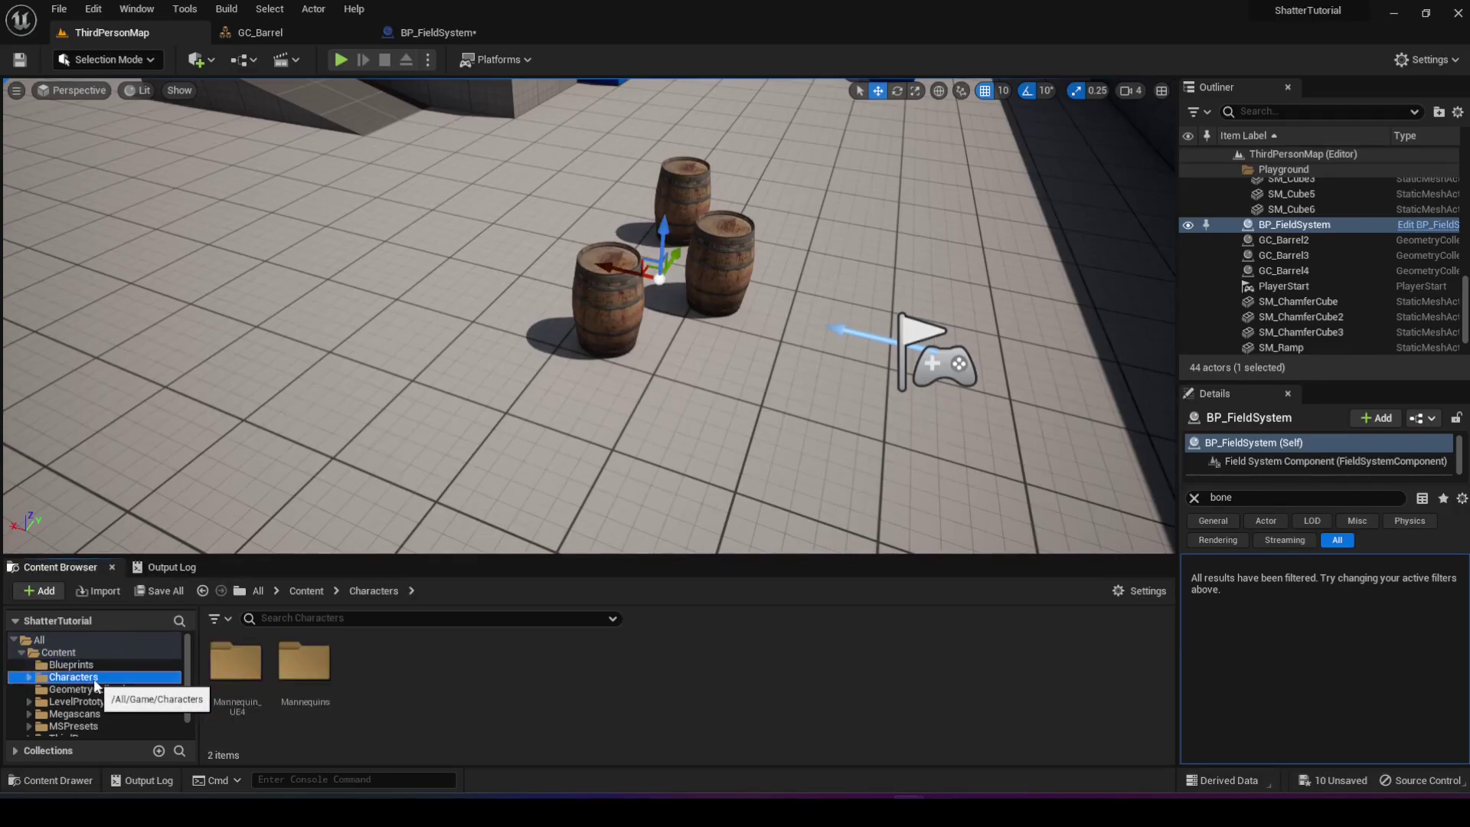
{"action": "scroll", "coordinate": [115, 665], "scroll_direction": "down", "scroll_amount": 1}
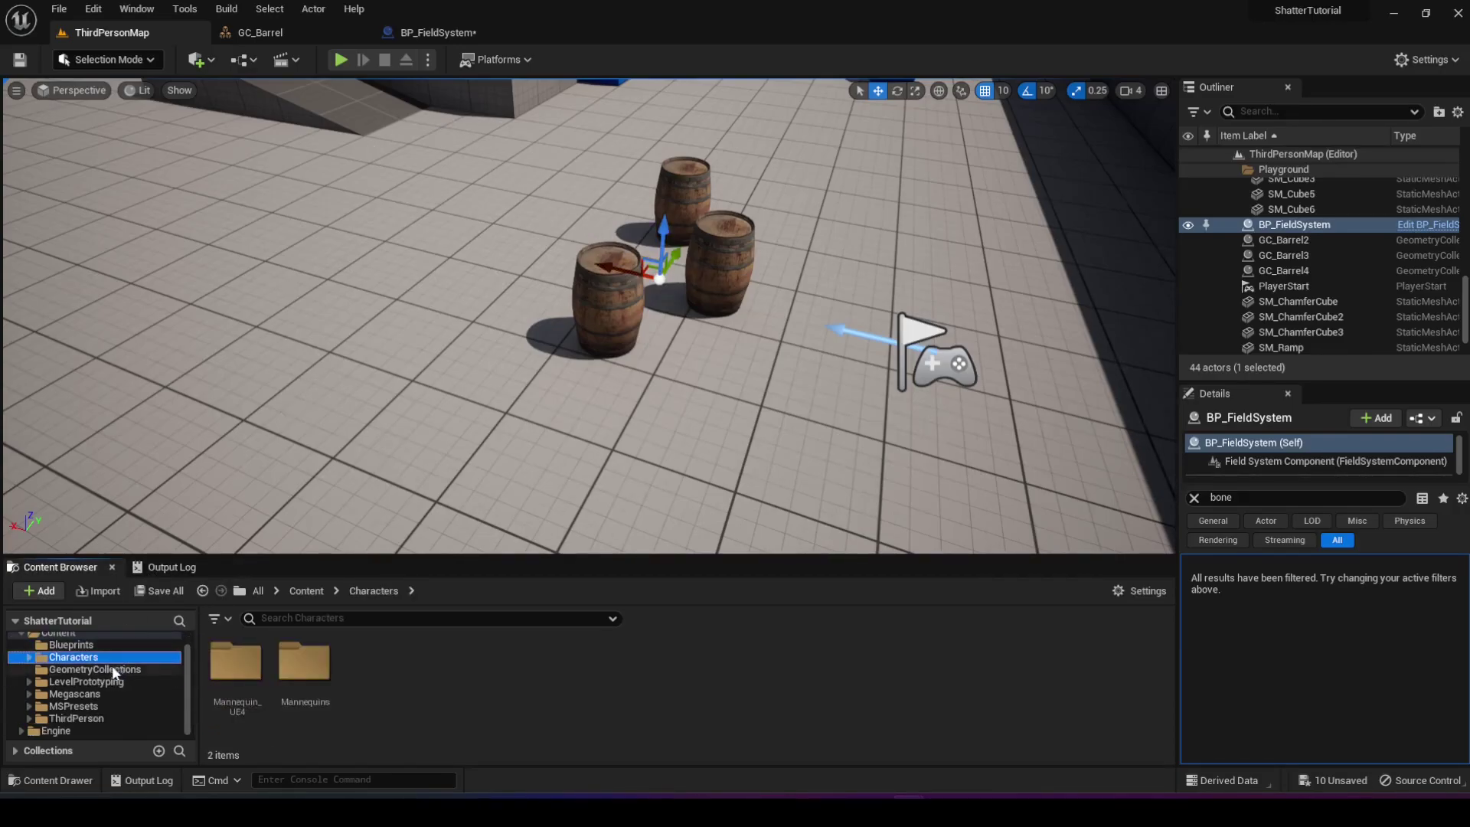
{"action": "left_click", "coordinate": [76, 718]}
{"action": "double_click", "coordinate": [249, 673]}
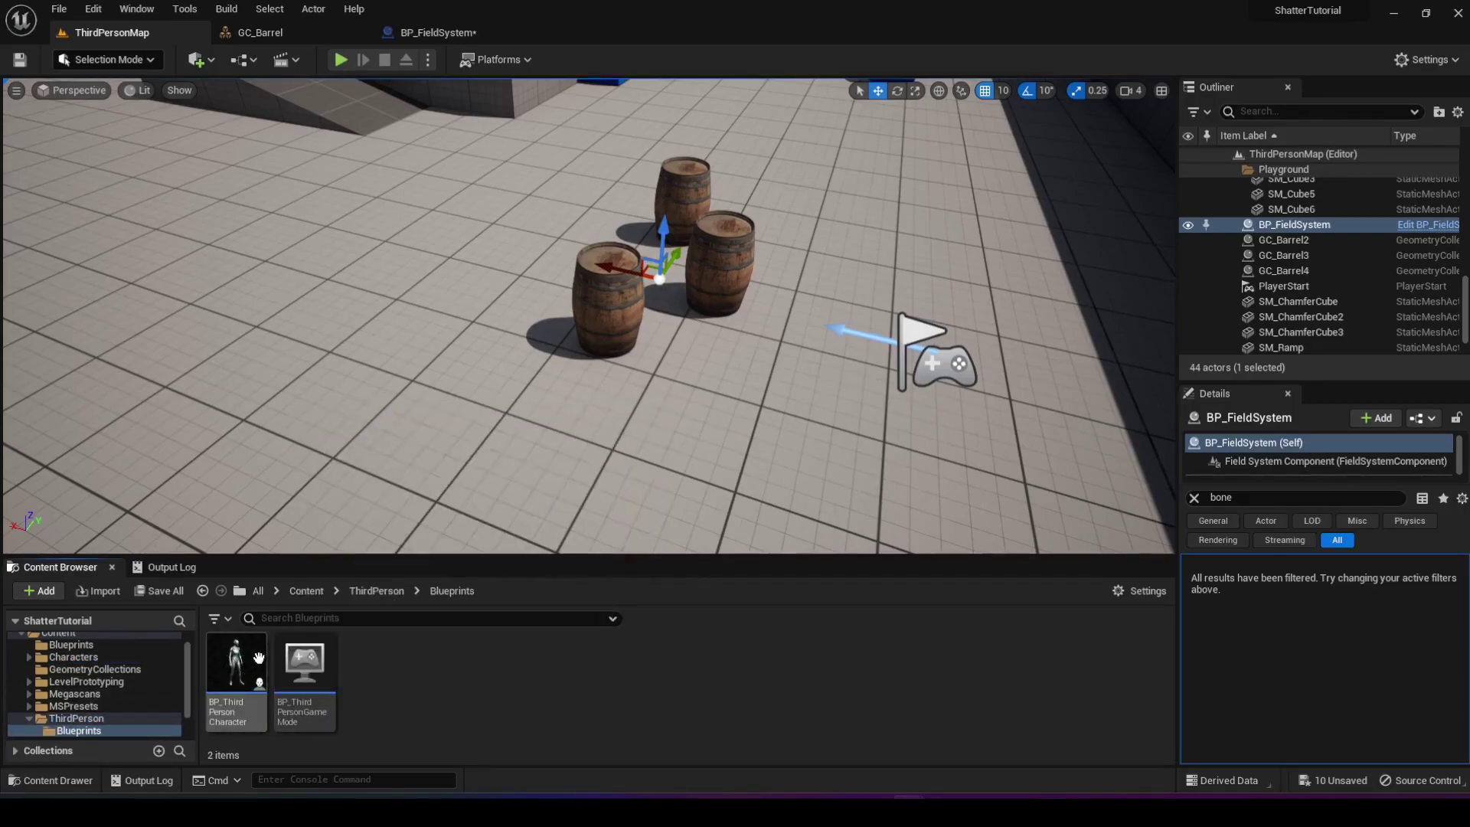
{"action": "double_click", "coordinate": [233, 674]}
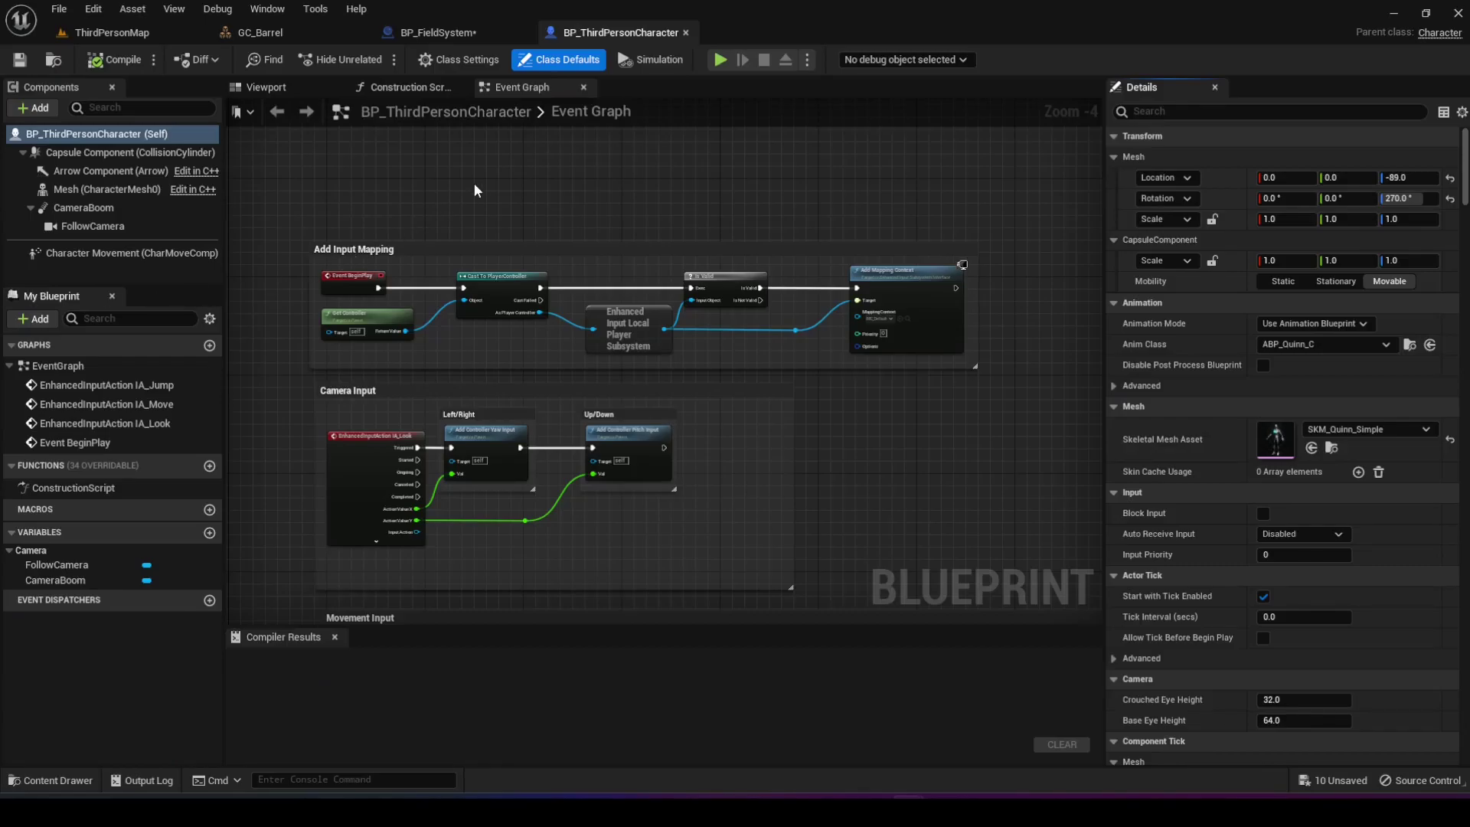
{"action": "right_click_drag", "start_coordinate": [473, 182], "coordinate": [531, 396]}
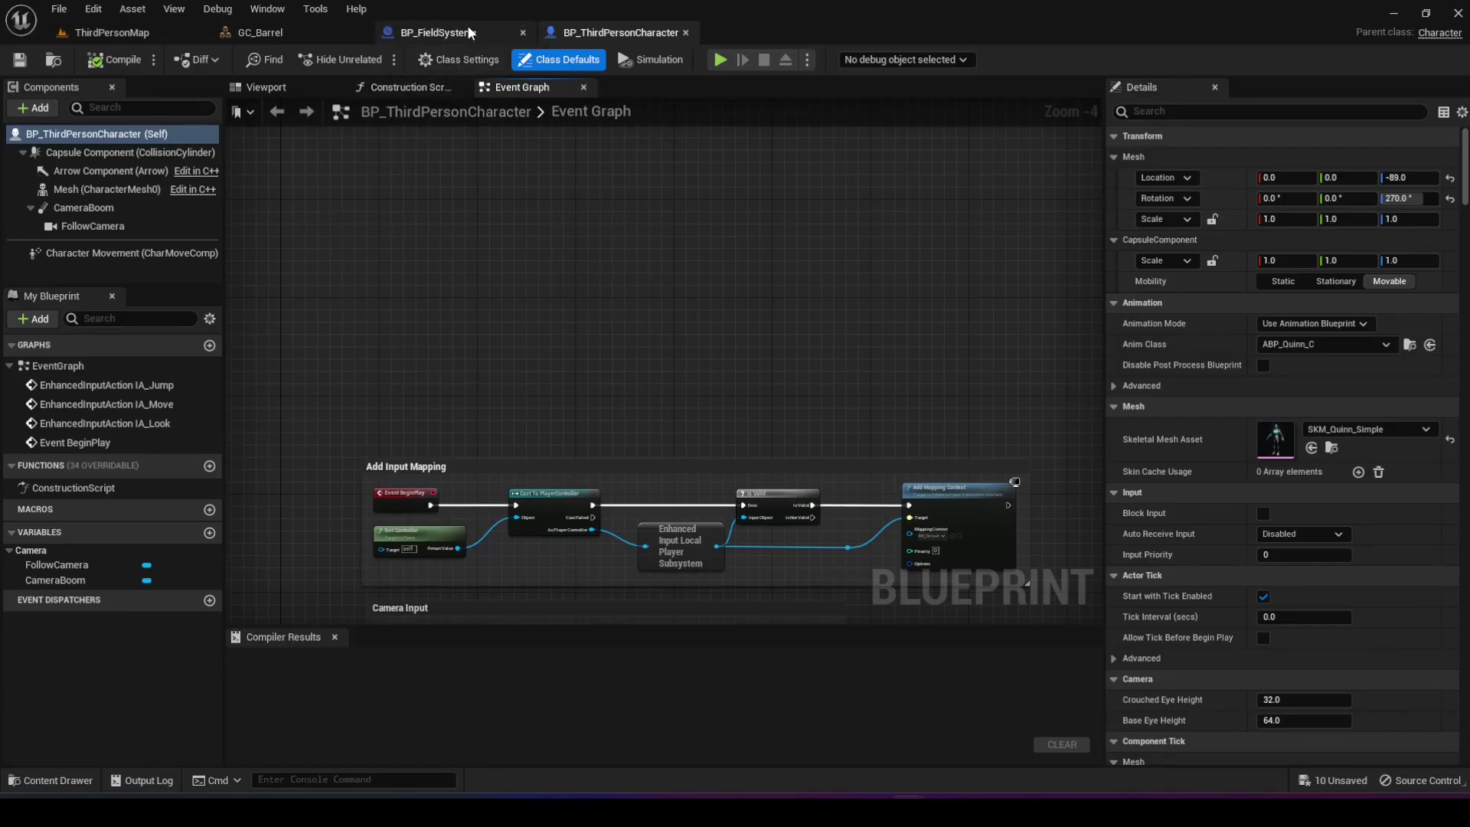
- In BP_FieldSystem, disconnect Event BeginPlay from Add Transient Field and move the field nodes away from the event nodes
{"action": "left_click", "coordinate": [436, 32]}
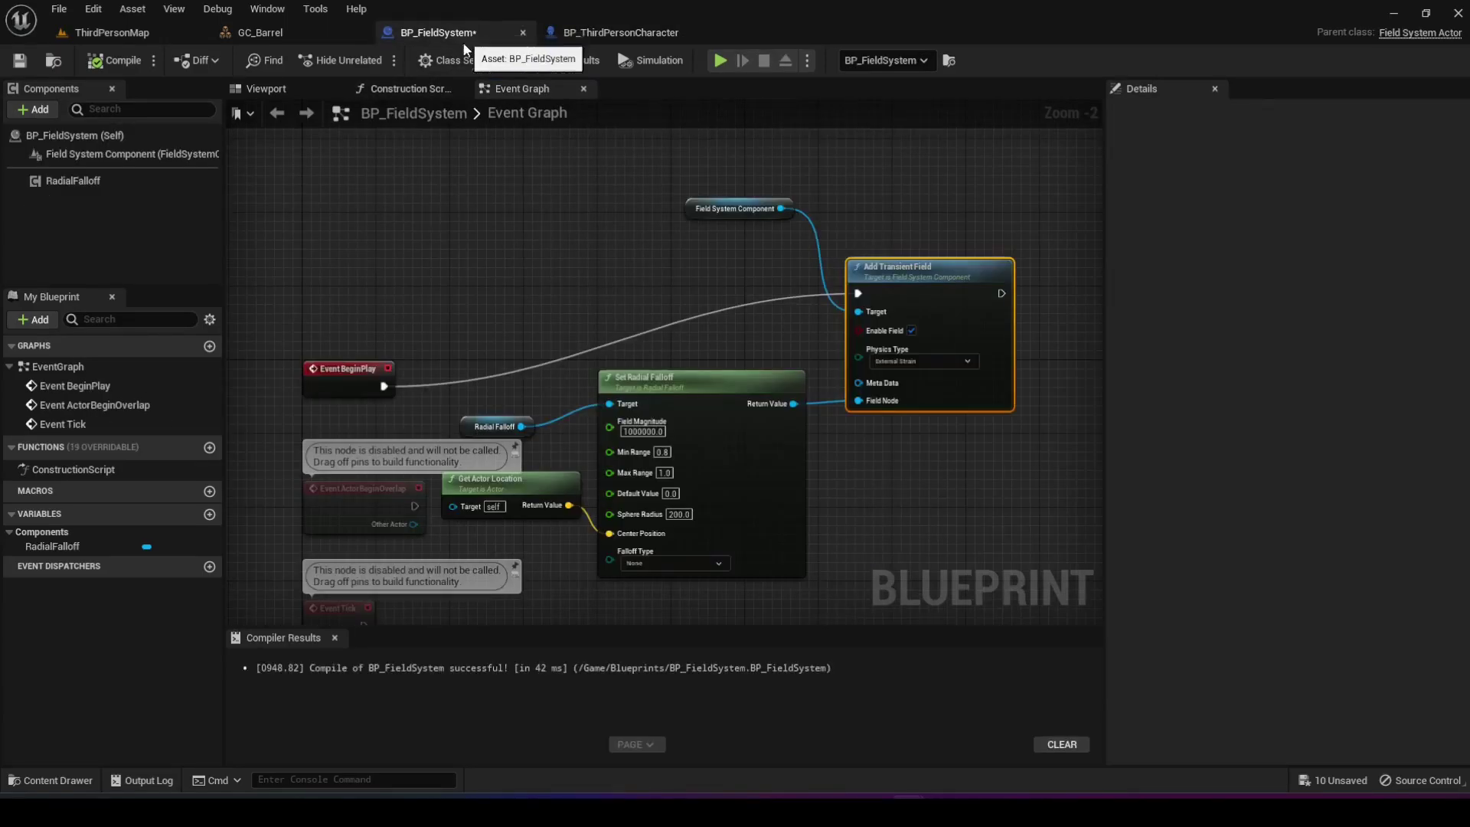
{"action": "left_click", "coordinate": [482, 384], "text": "alt"}
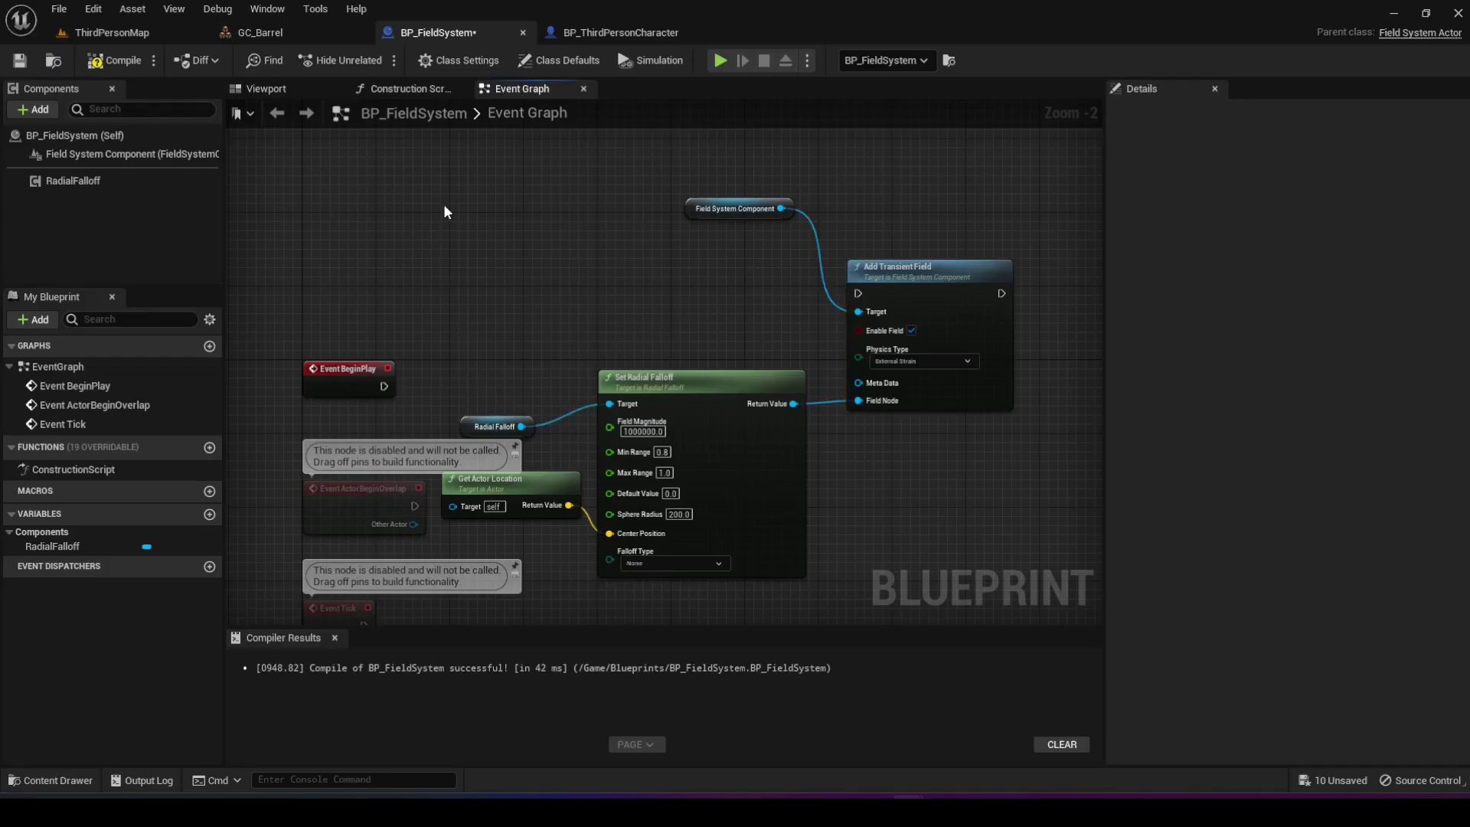
{"action": "left_click_drag", "start_coordinate": [447, 212], "coordinate": [981, 515]}
{"action": "left_click_drag", "start_coordinate": [729, 382], "coordinate": [863, 356]}
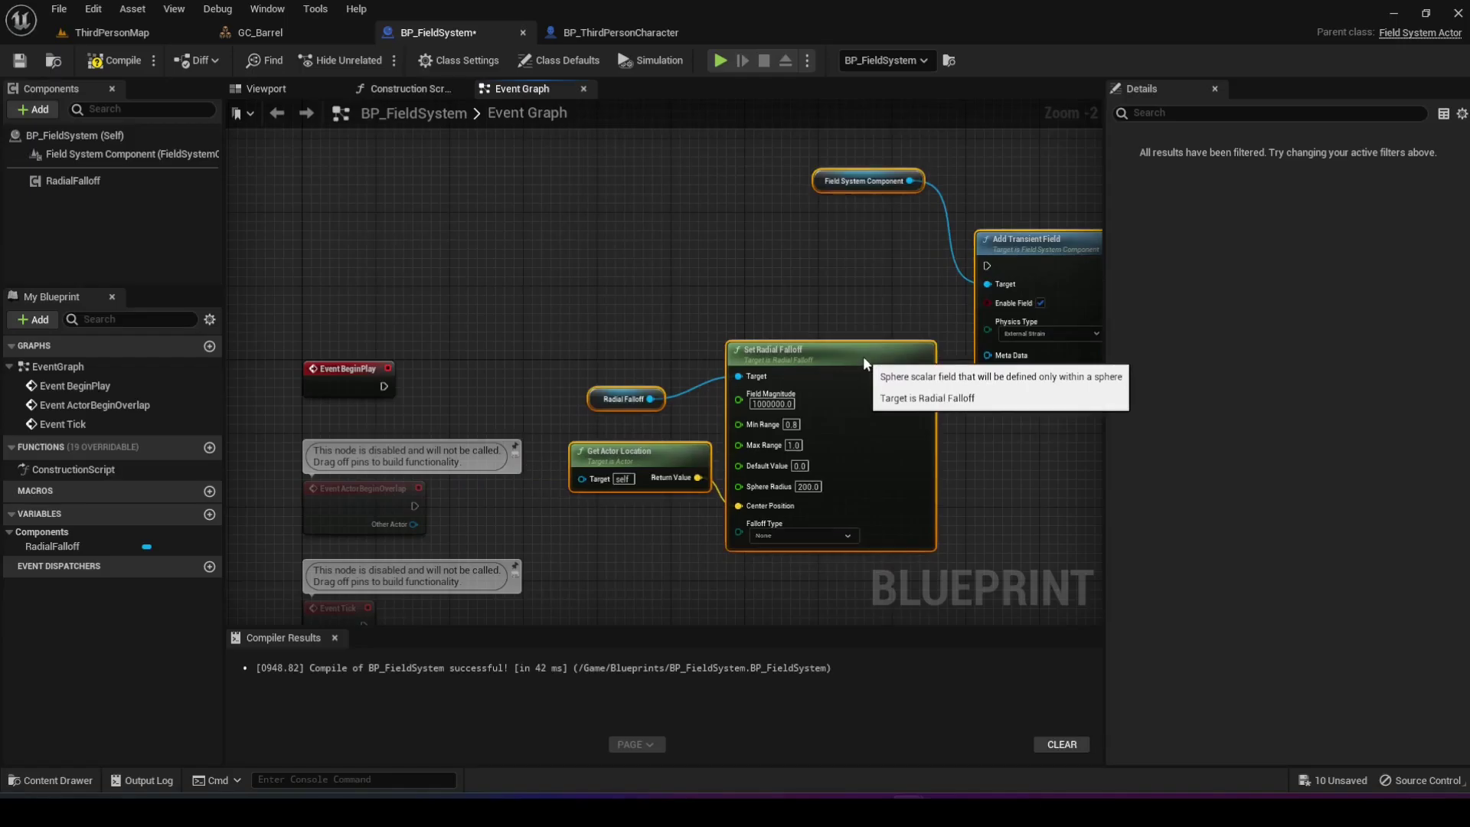
{"action": "scroll", "coordinate": [604, 535], "scroll_direction": "down", "scroll_amount": 1}
{"action": "right_click_drag", "start_coordinate": [636, 535], "coordinate": [662, 506]}
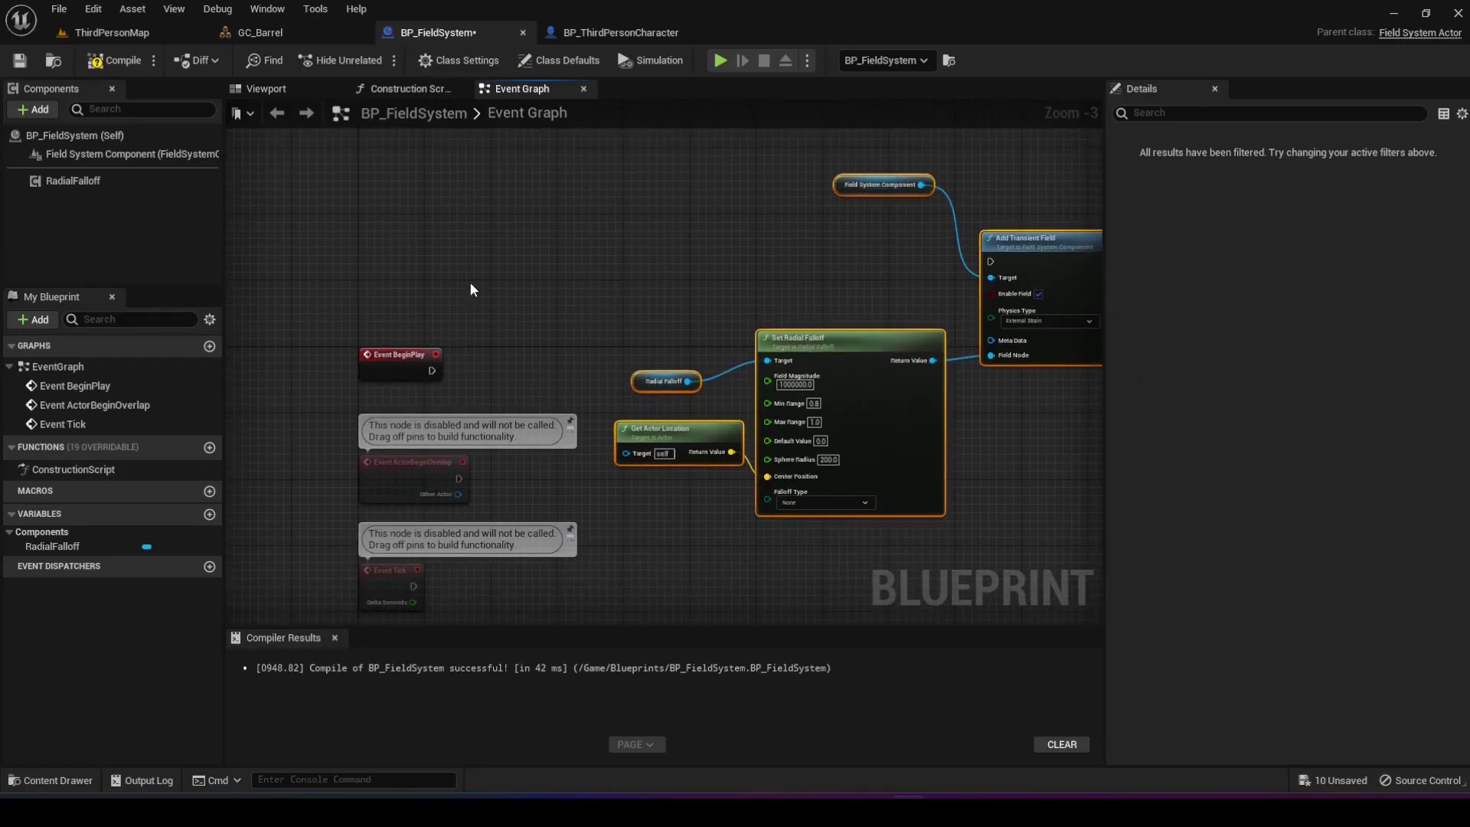
- Create a custom event named Add Field in the Event Graph of BP_FieldSystem
{"action": "right_click", "coordinate": [441, 285]}
{"action": "type", "text": "cus"}
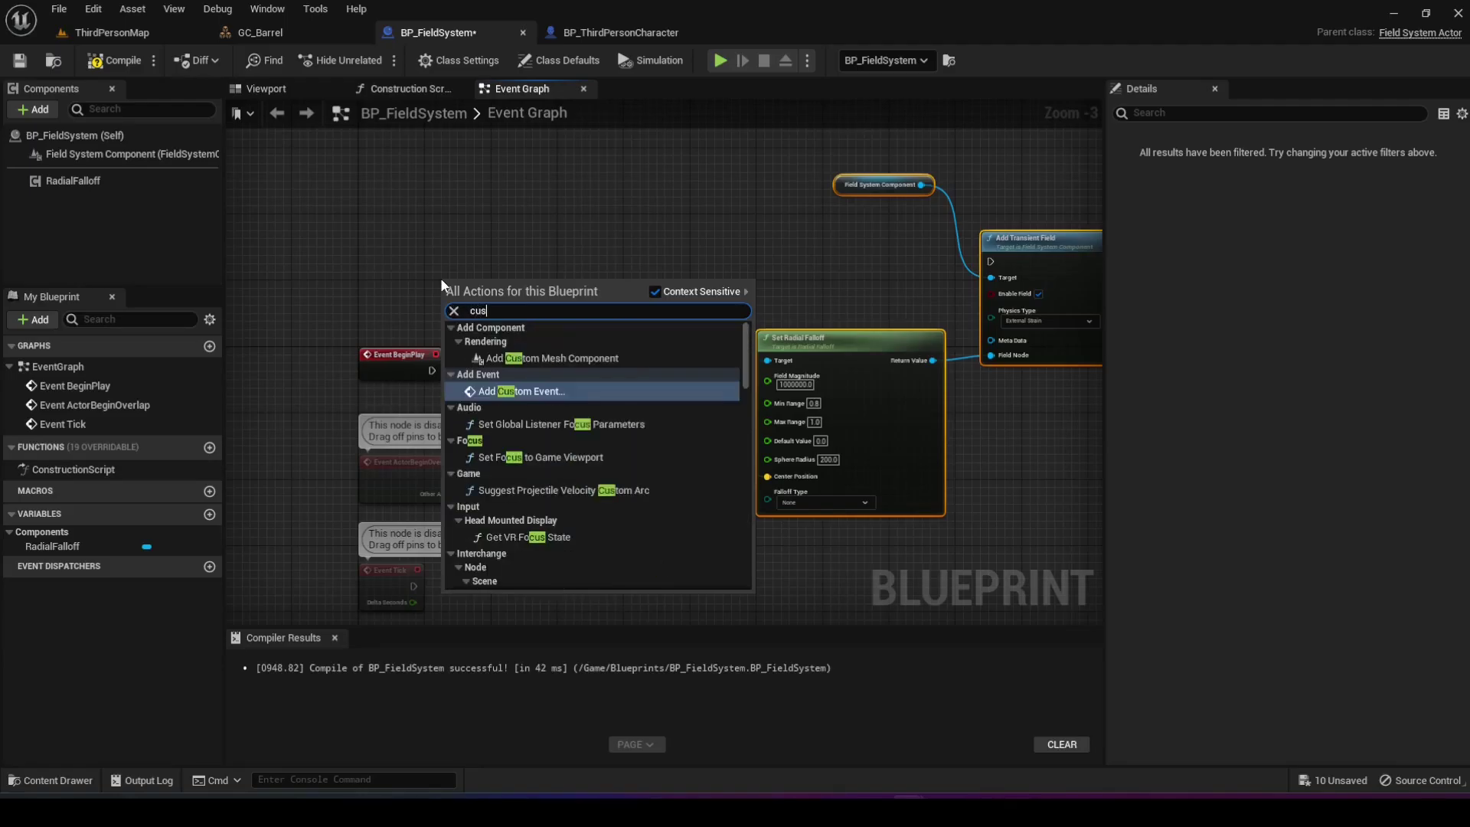
{"action": "type", "text": "tom event"}
{"action": "key", "text": "Return"}
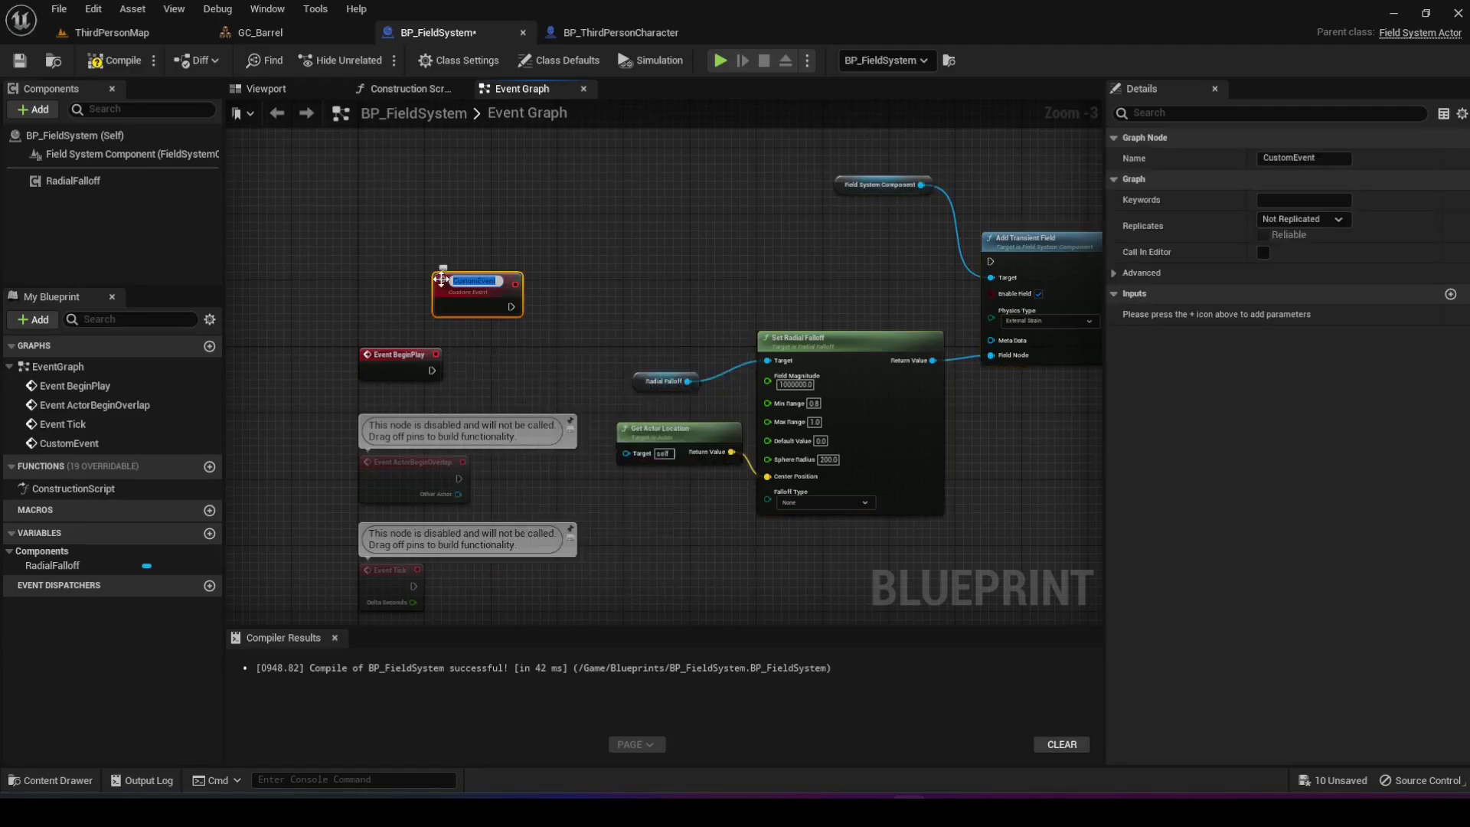
{"action": "type", "text": "Add Fi"}
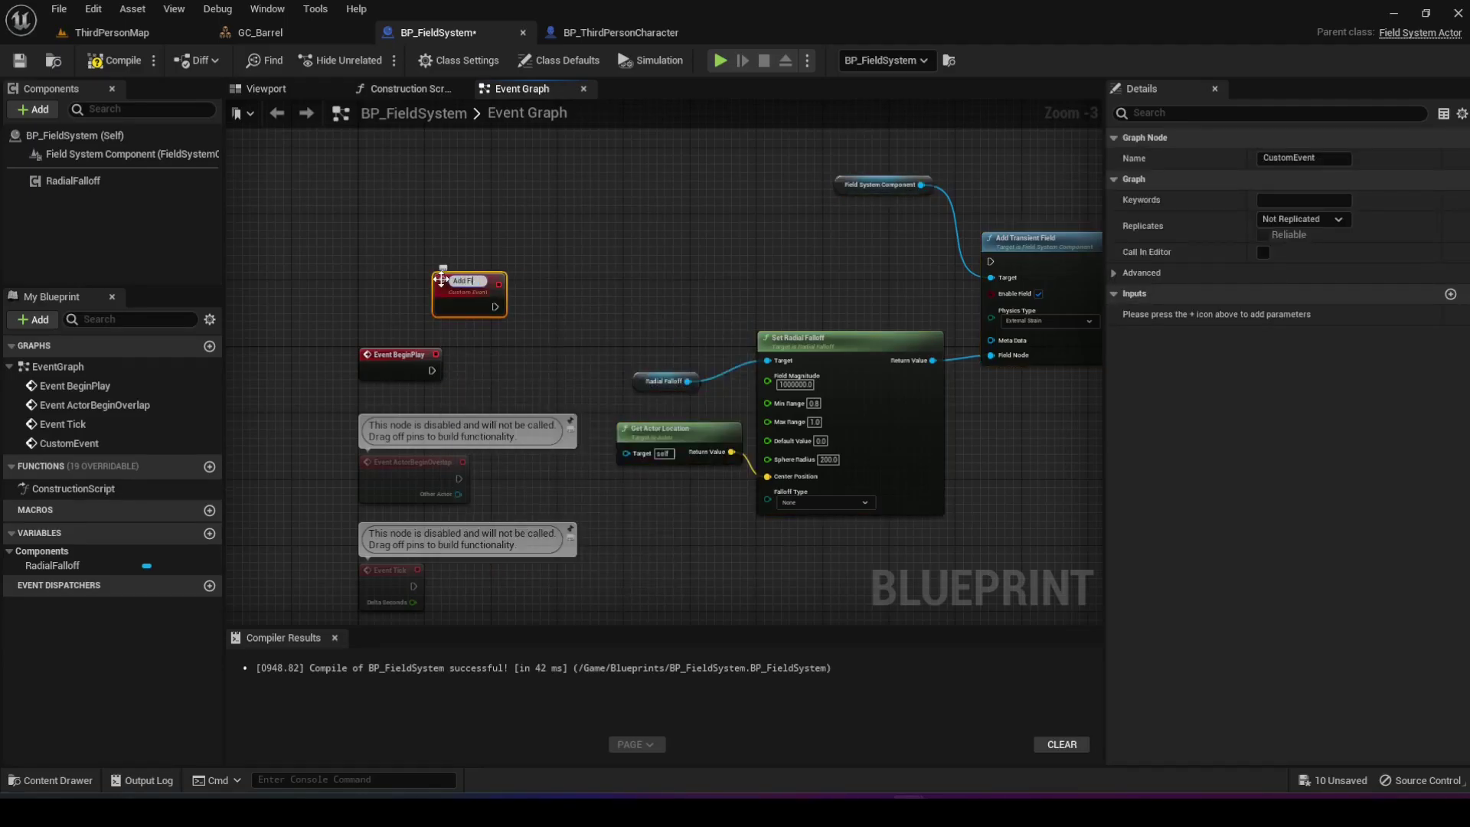
{"action": "type", "text": "eld"}
{"action": "key", "text": "Return"}
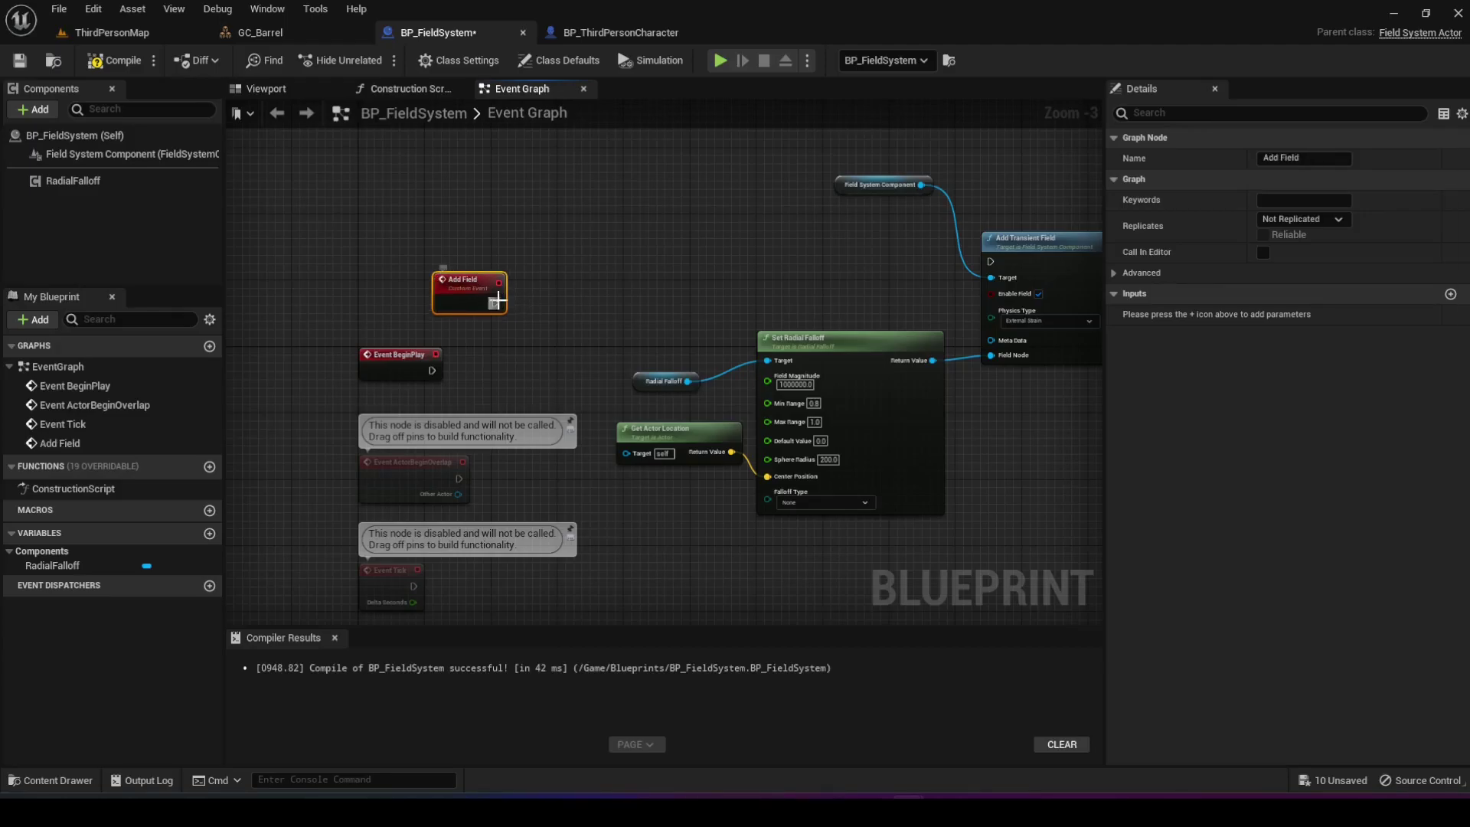
- Connect the Add Field event to the execution input of Add Transient Field and place the event closer to the field nodes
{"action": "left_click_drag", "start_coordinate": [495, 304], "coordinate": [990, 264]}
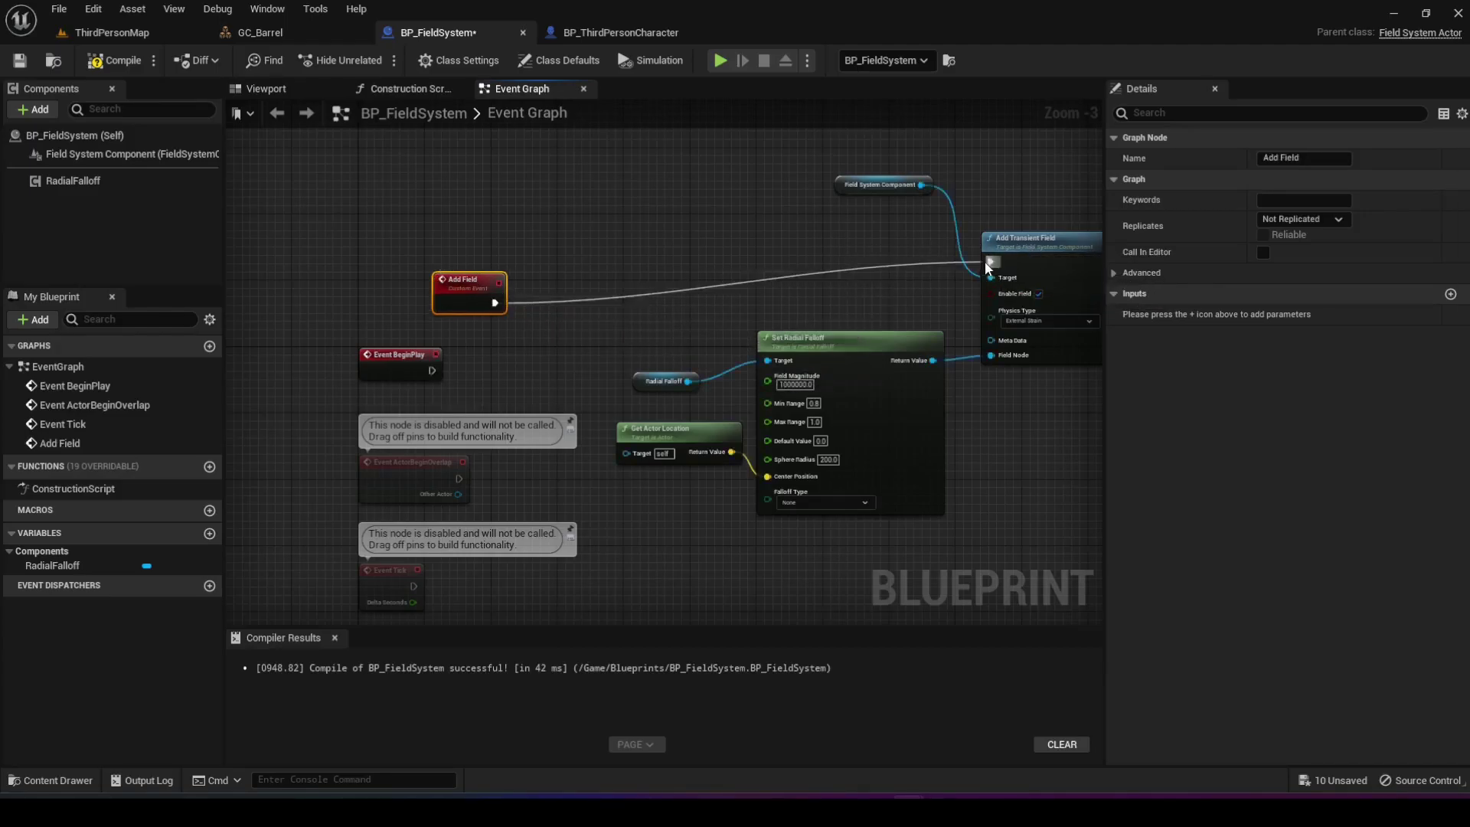
{"action": "left_click_drag", "start_coordinate": [452, 281], "coordinate": [618, 257]}
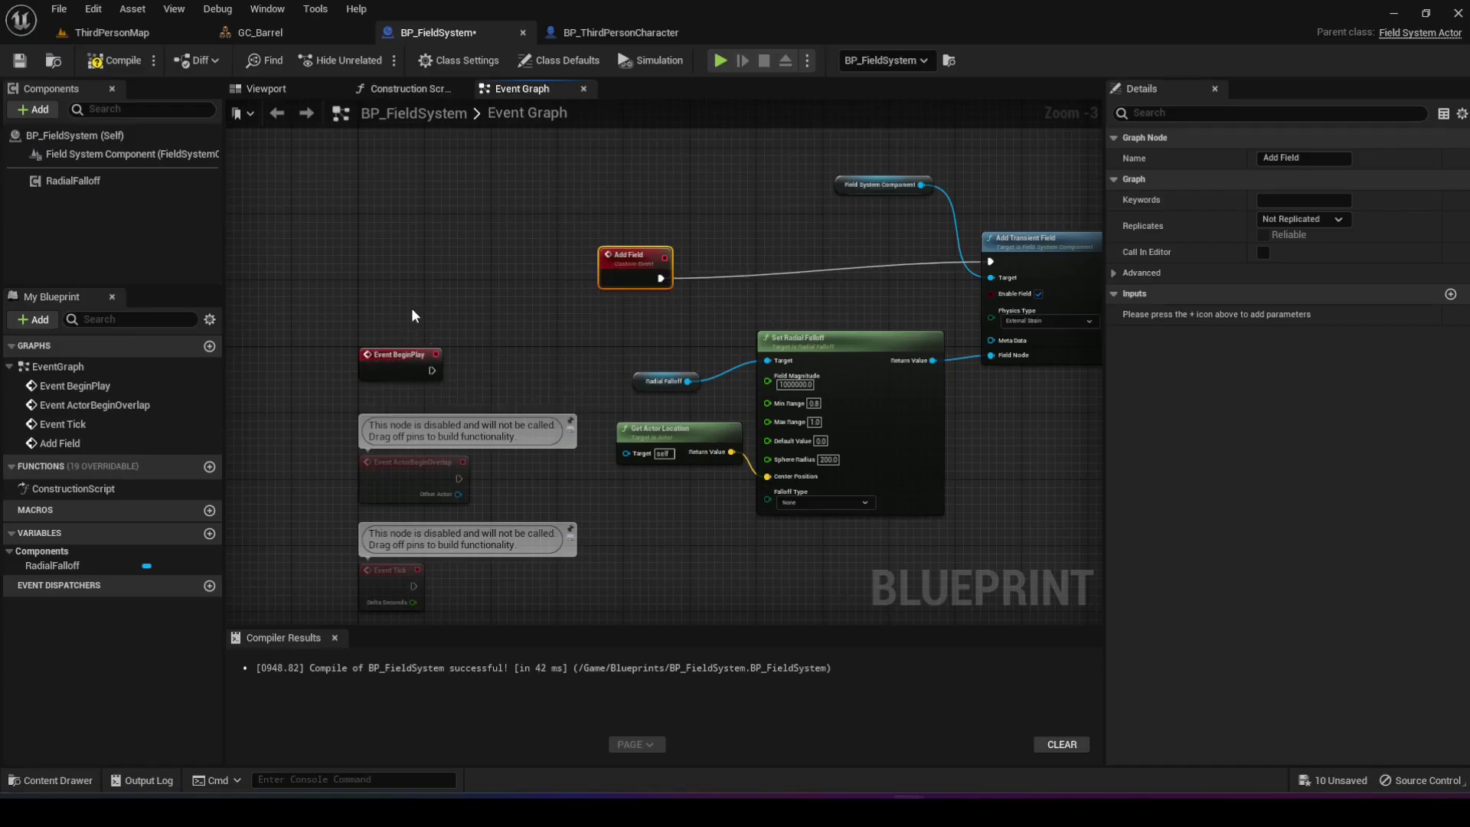
{"action": "right_click_drag", "start_coordinate": [636, 328], "coordinate": [528, 335]}
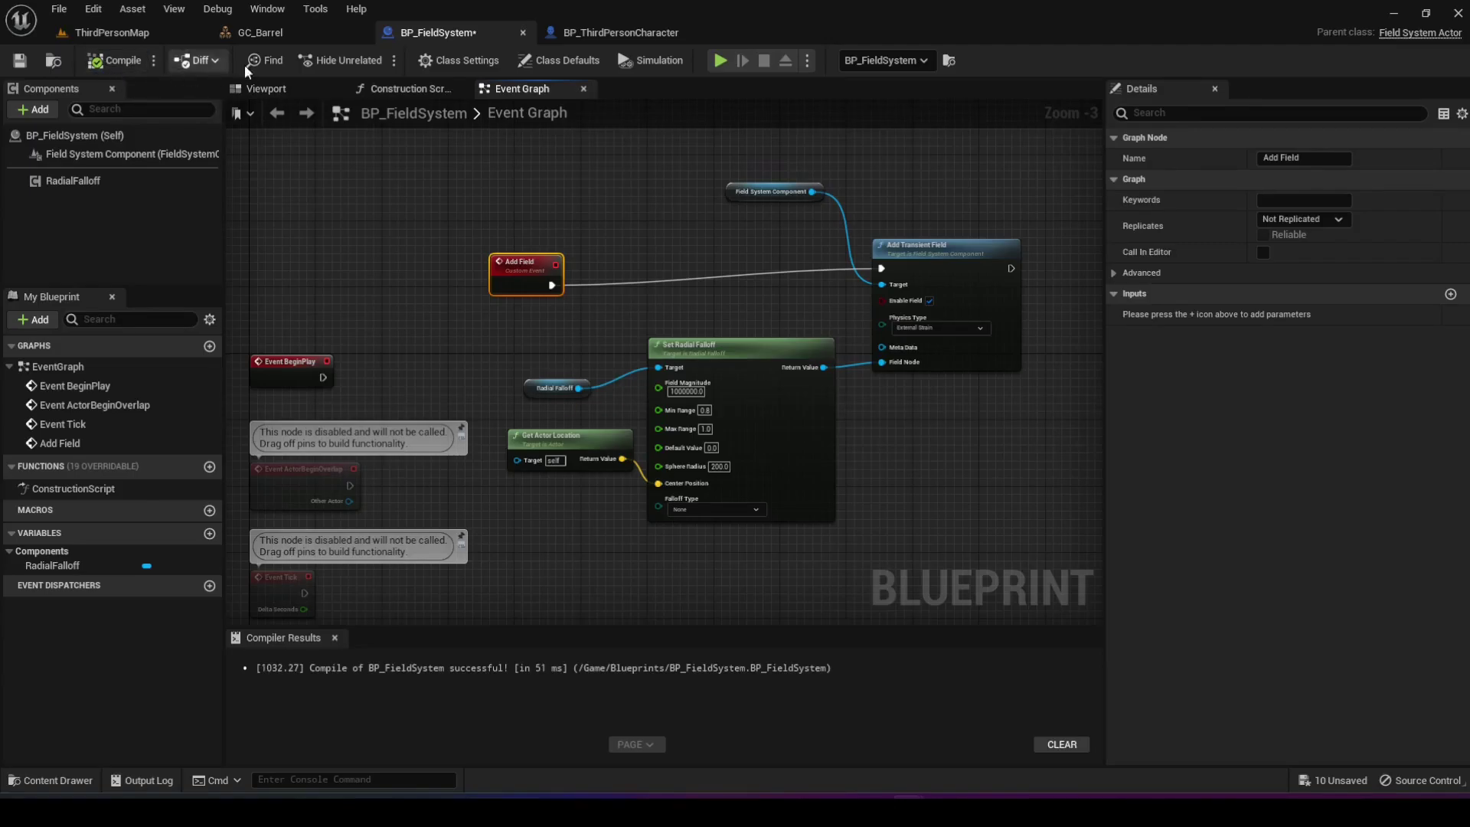
- In BP_ThirdPersonCharacter, add a Left Mouse Button input event in the empty space above Add Input Mapping
{"action": "left_click", "coordinate": [586, 35]}
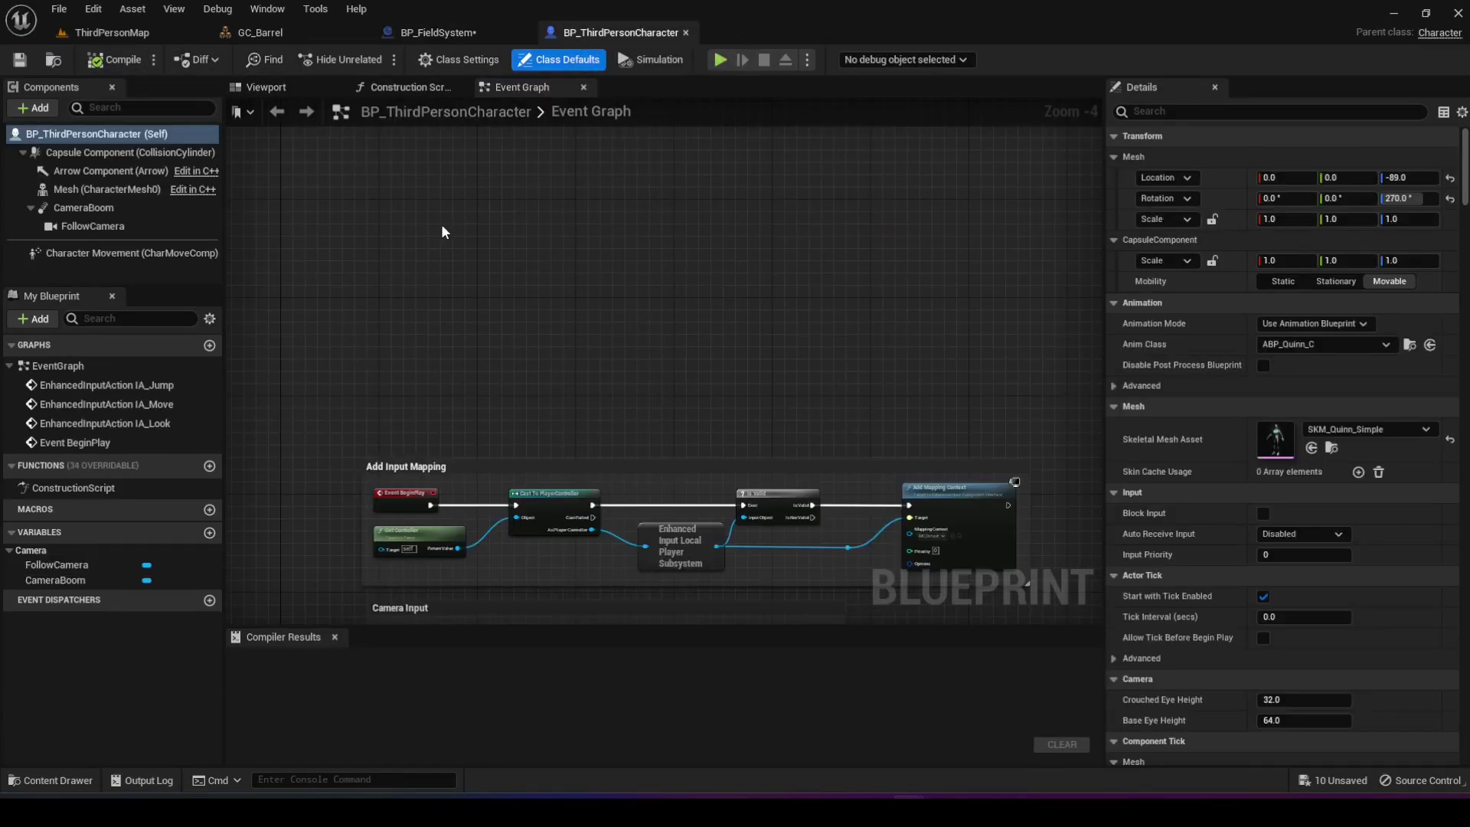
{"action": "right_click", "coordinate": [400, 292]}
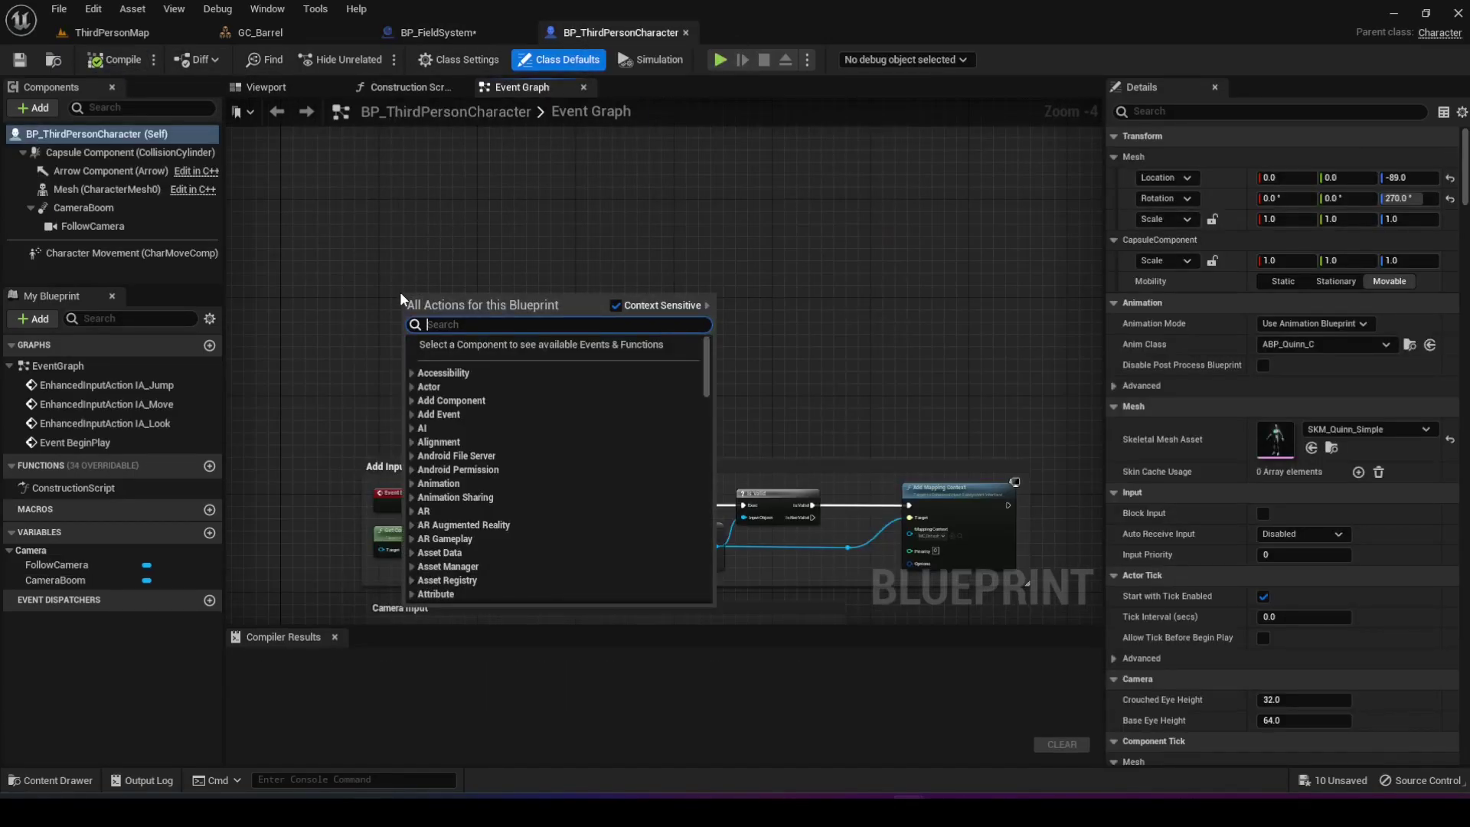
{"action": "type", "text": "left c"}
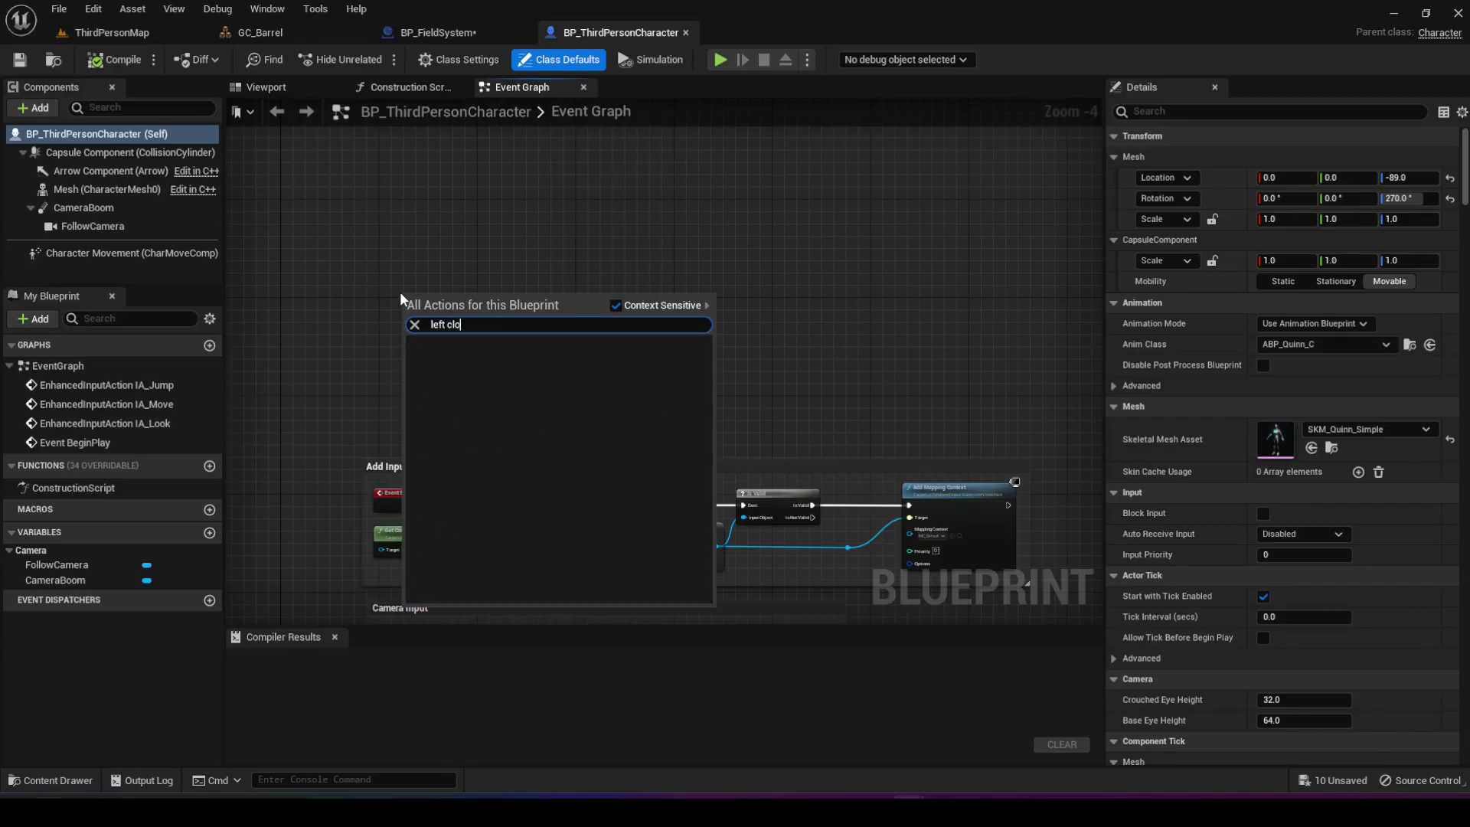
{"action": "key", "text": "BackSpace"}
{"action": "type", "text": "mouse"}
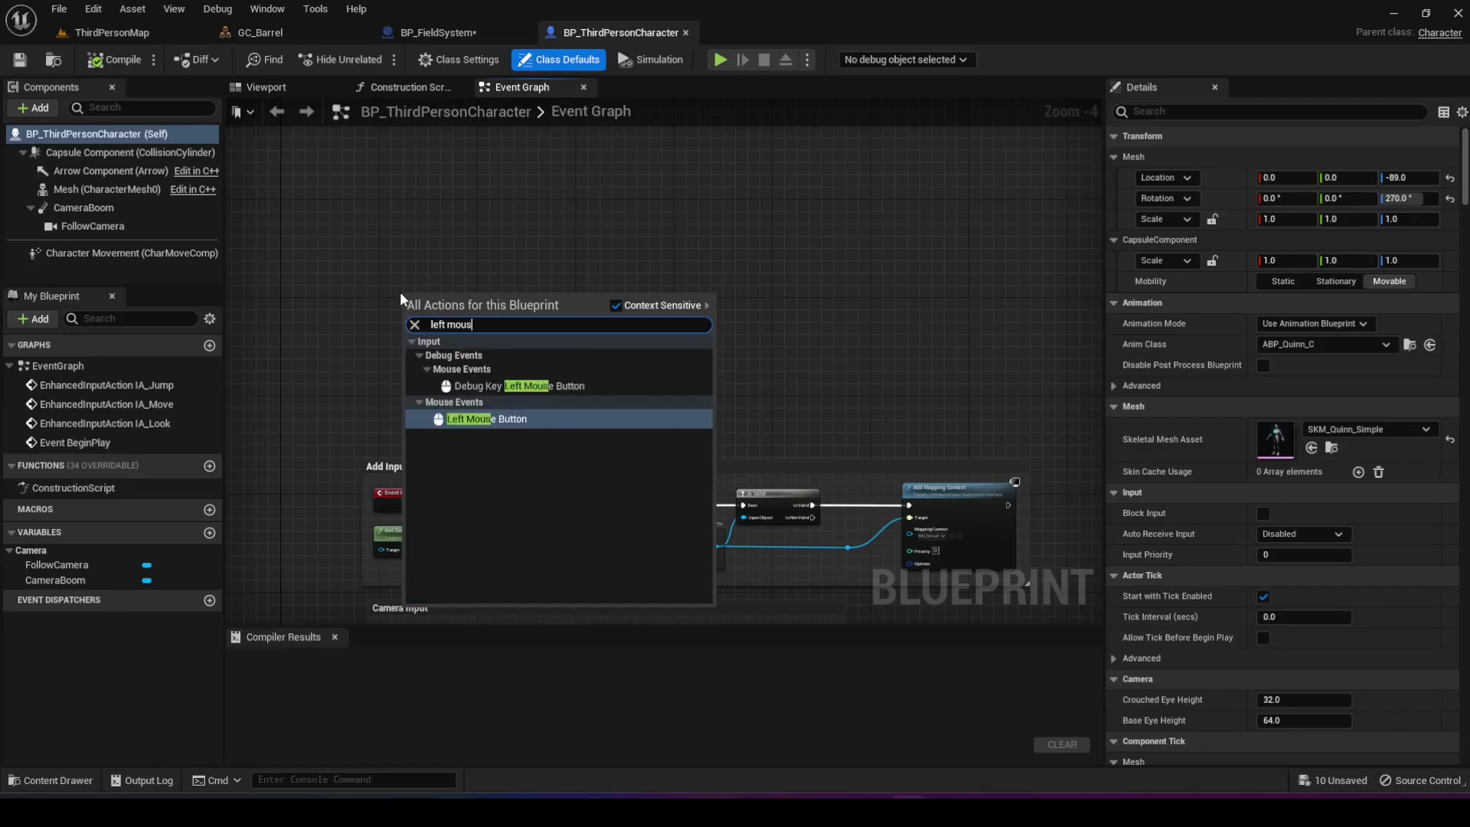
{"action": "left_click", "coordinate": [491, 419]}
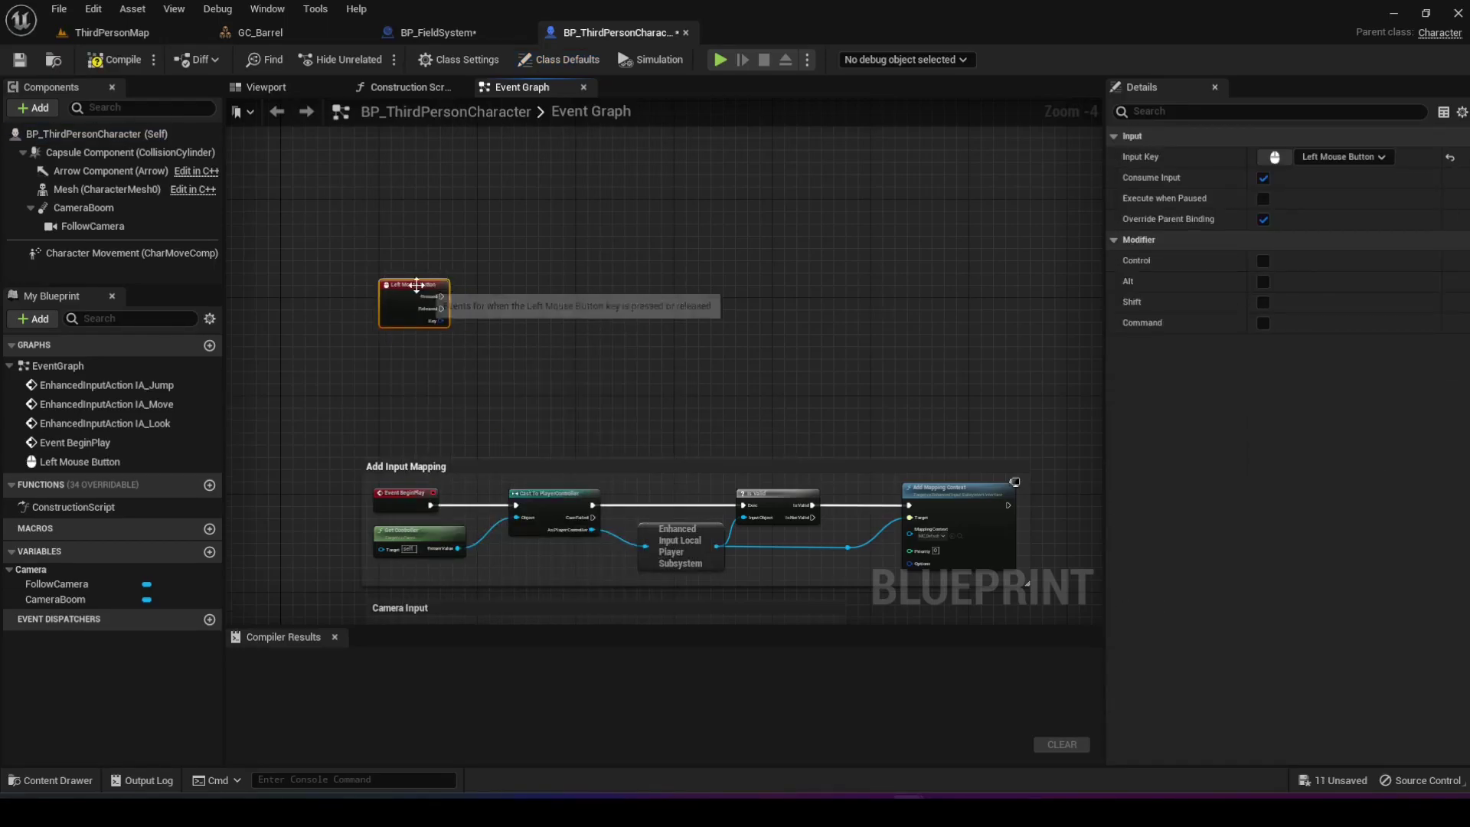
- Add a Get Player Controller node below the Left Mouse Button event
{"action": "scroll", "coordinate": [417, 284], "scroll_direction": "up", "scroll_amount": 3}
{"action": "scroll", "coordinate": [508, 278], "scroll_direction": "up", "scroll_amount": 1}
{"action": "scroll", "coordinate": [509, 278], "scroll_direction": "down", "scroll_amount": 1}
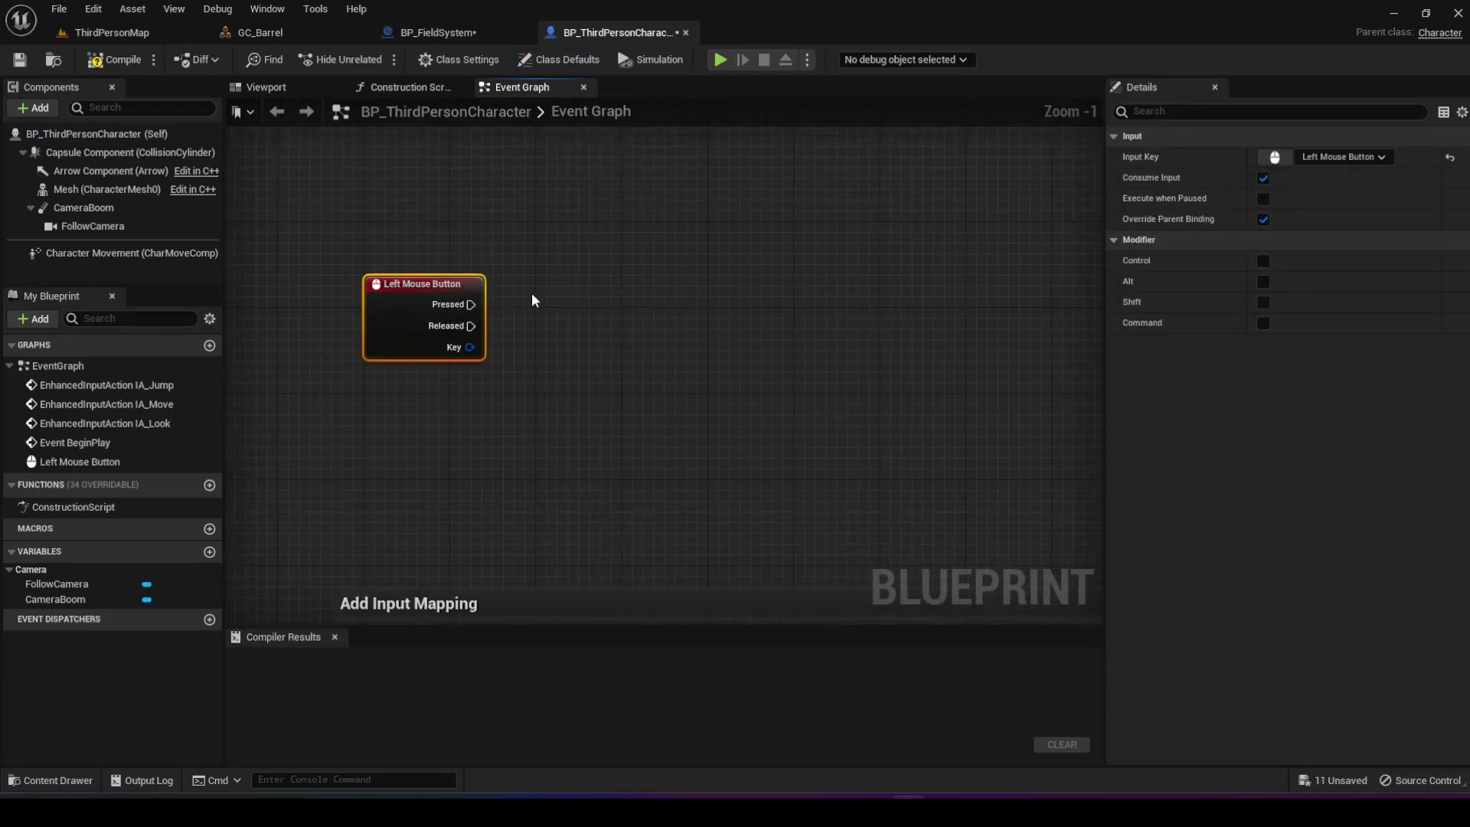
{"action": "right_click_drag", "start_coordinate": [521, 294], "coordinate": [481, 306]}
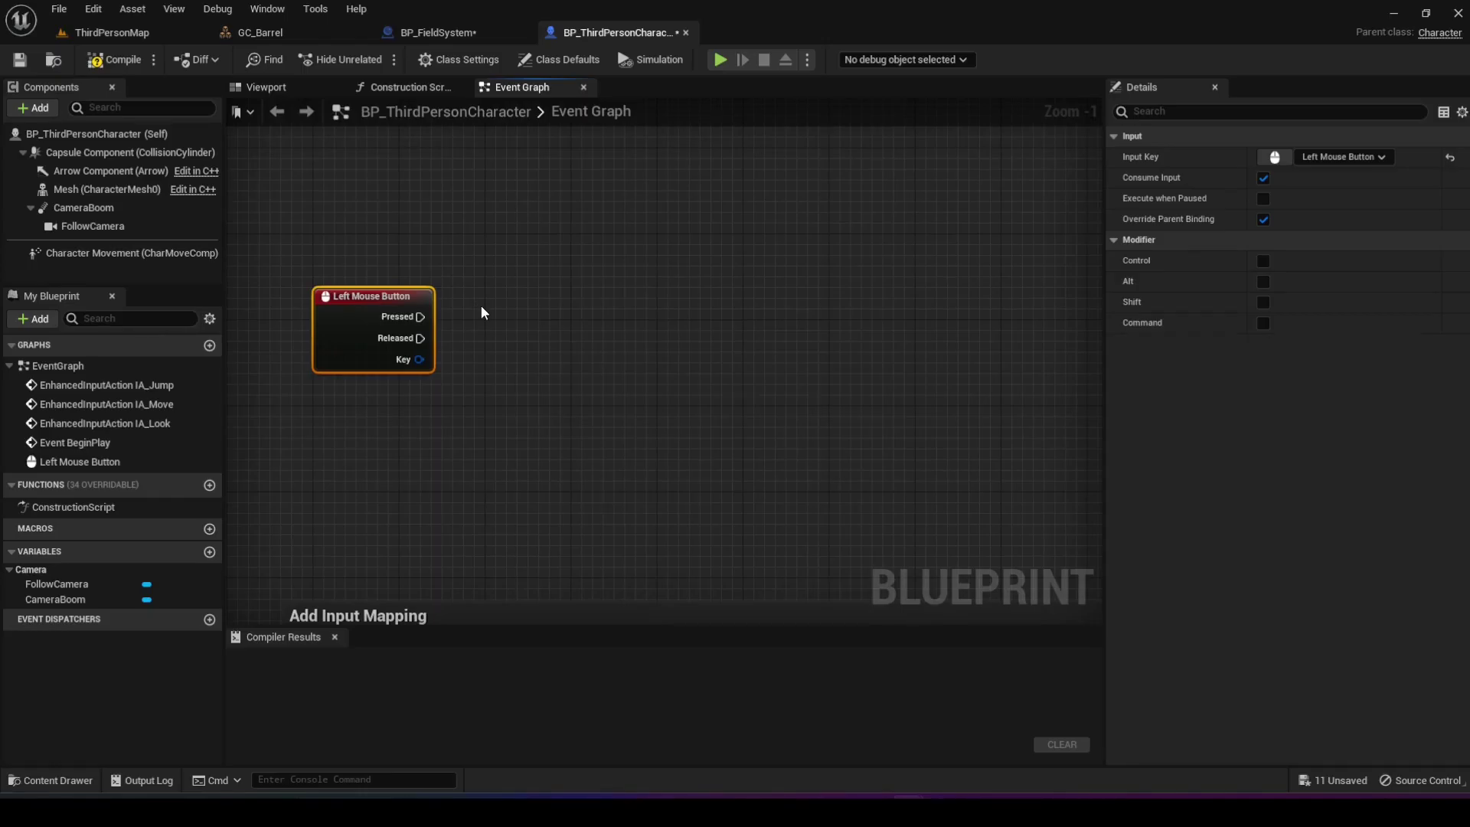
{"action": "scroll", "coordinate": [485, 349], "scroll_direction": "down", "scroll_amount": 1}
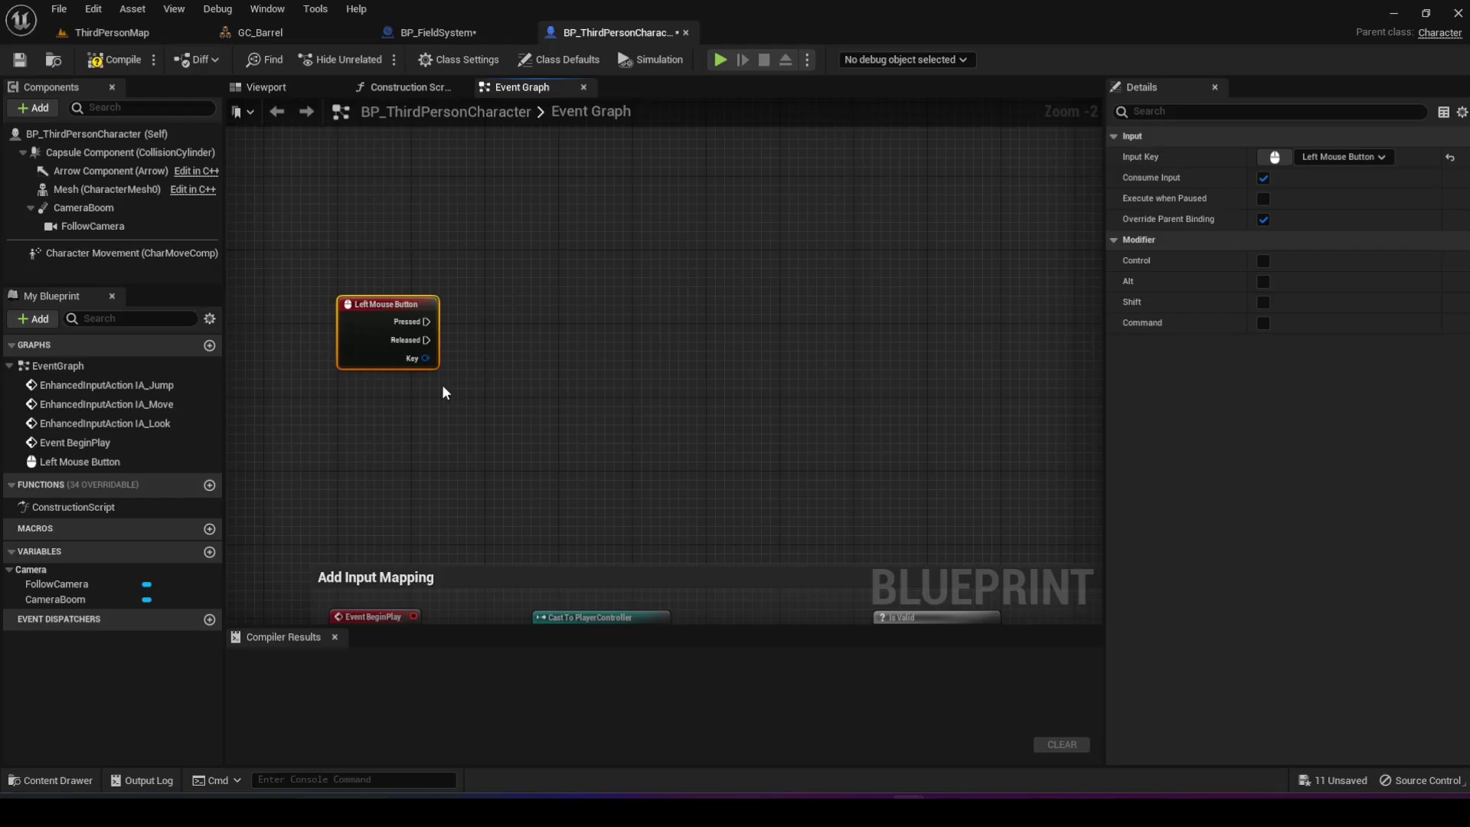
{"action": "right_click", "coordinate": [434, 429]}
{"action": "type", "text": "get"}
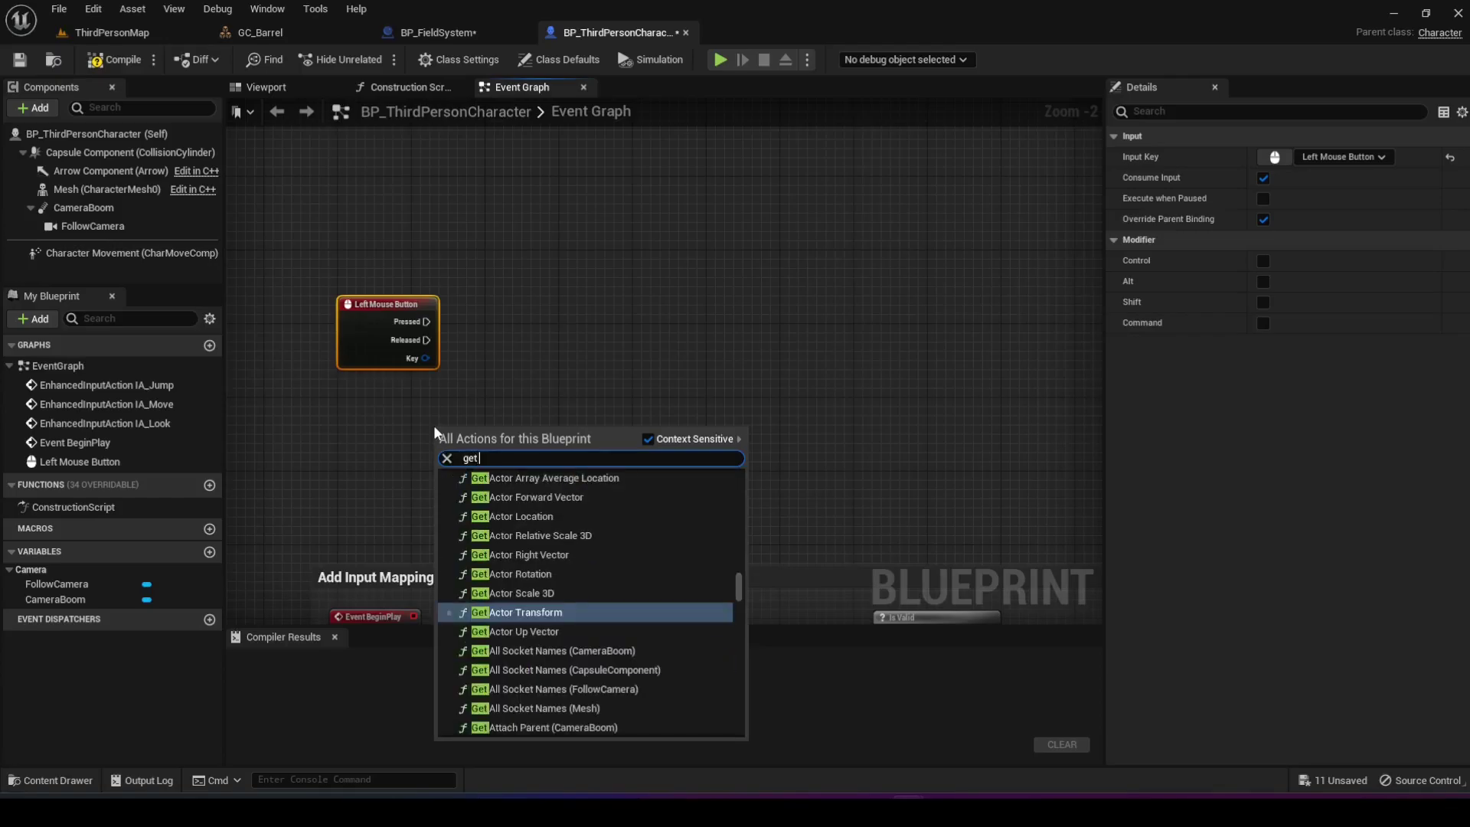
{"action": "type", "text": " player"}
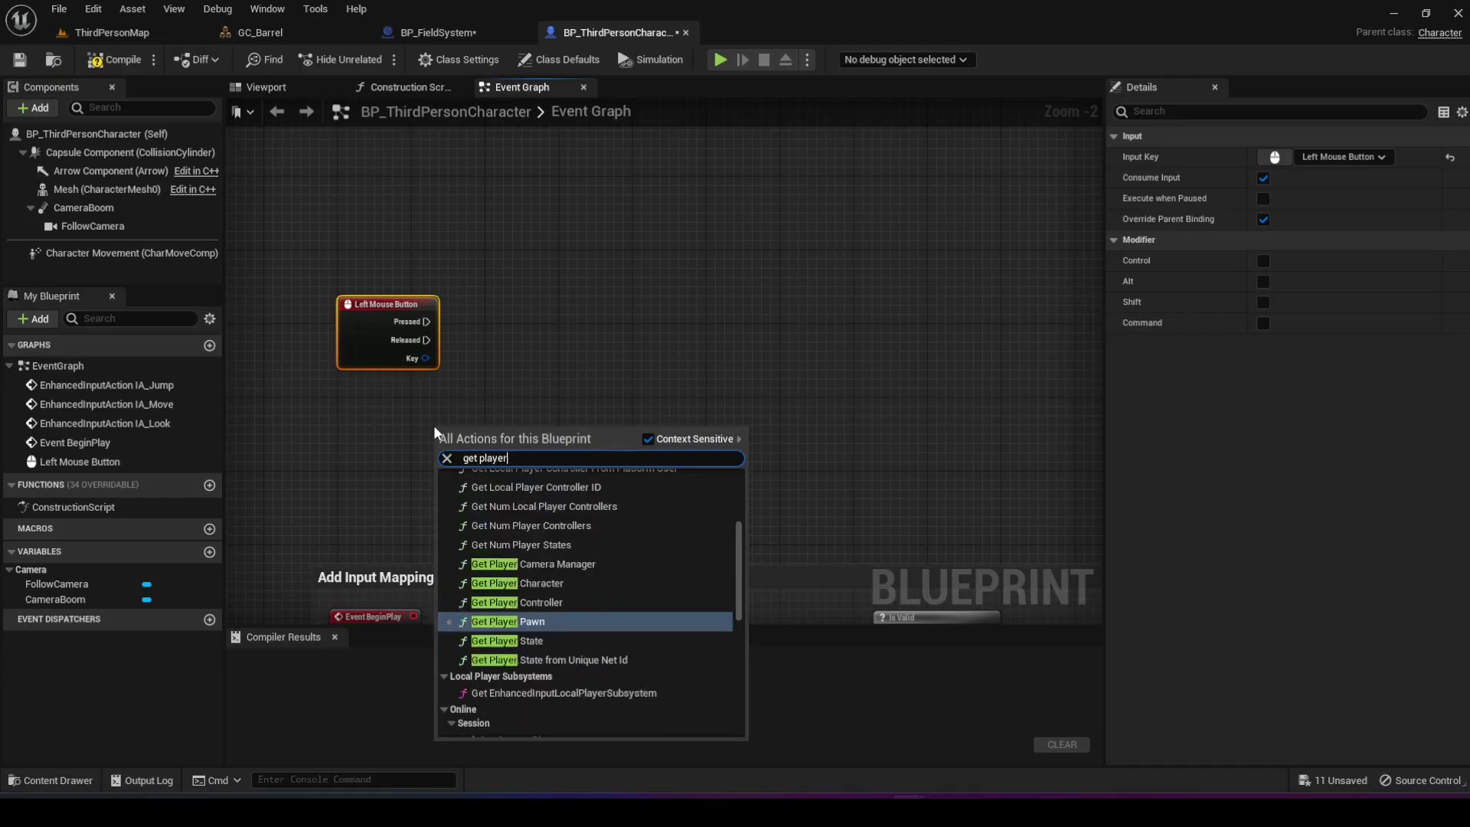
{"action": "type", "text": " con"}
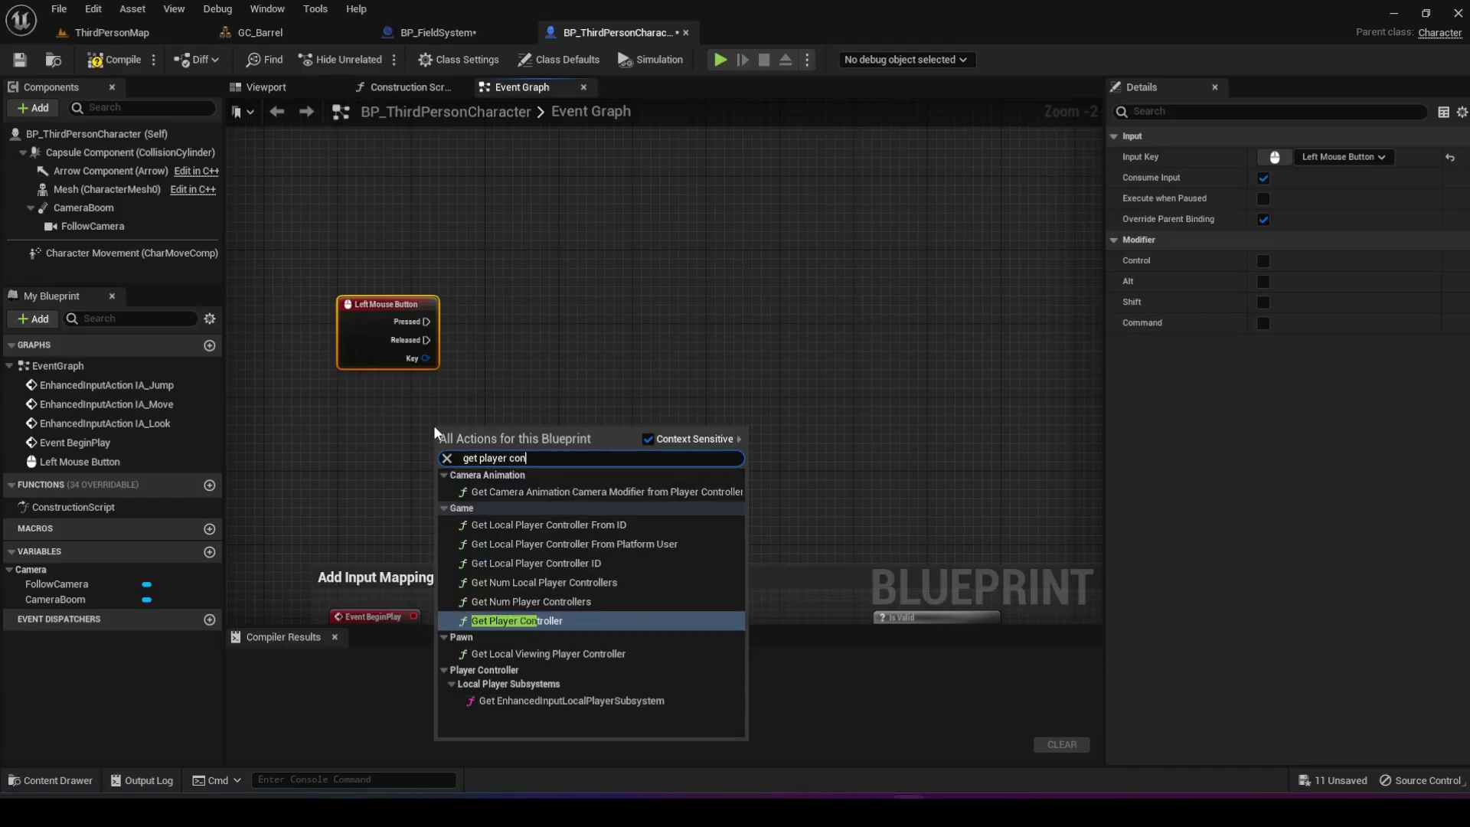
{"action": "key", "text": "Return"}
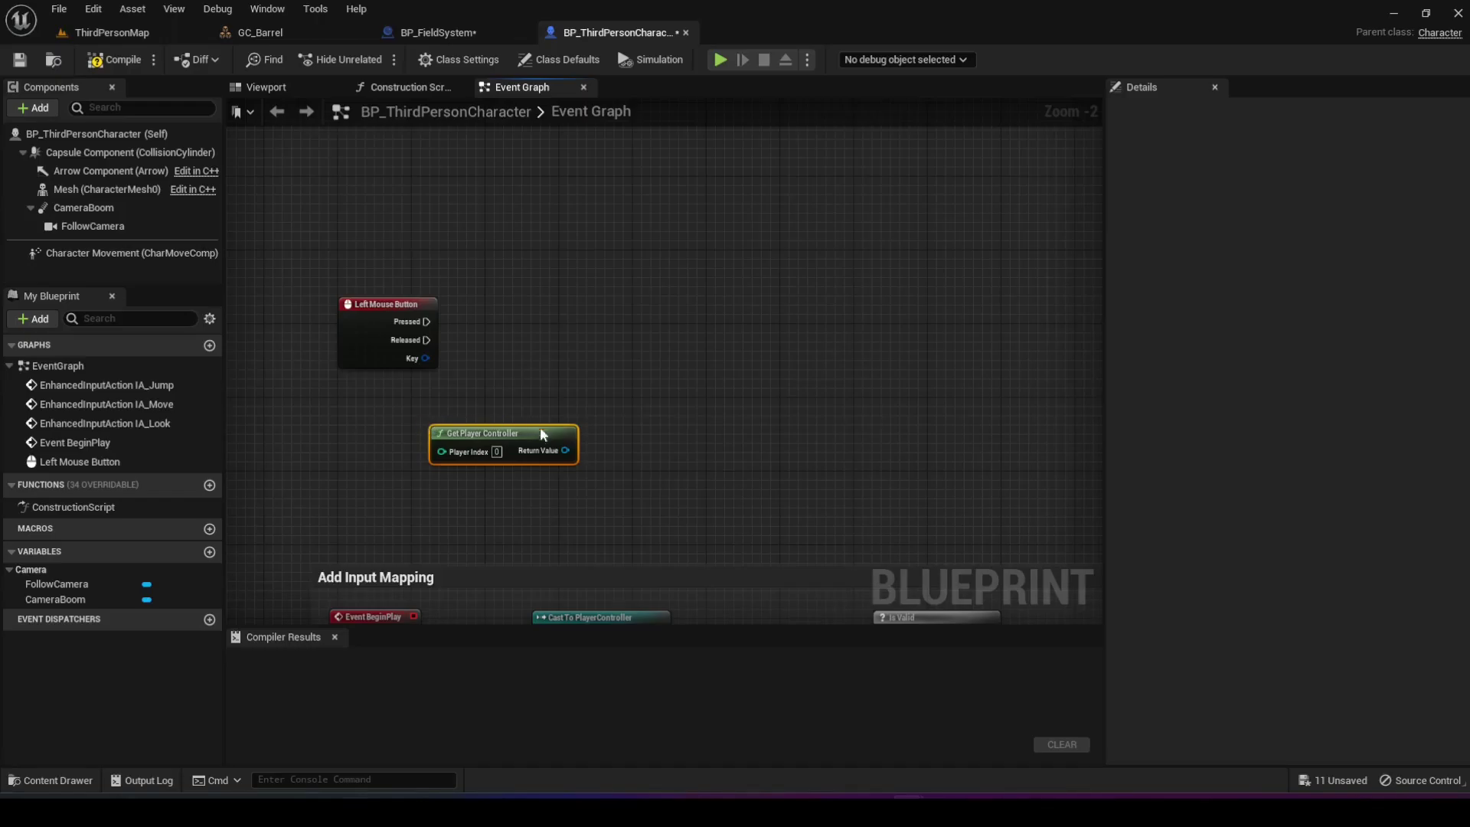
- Add Get Hit Result Under Cursor by Channel from the player controller's Return Value and place it beside the Left Mouse Button event
{"action": "left_click_drag", "start_coordinate": [567, 451], "coordinate": [699, 386]}
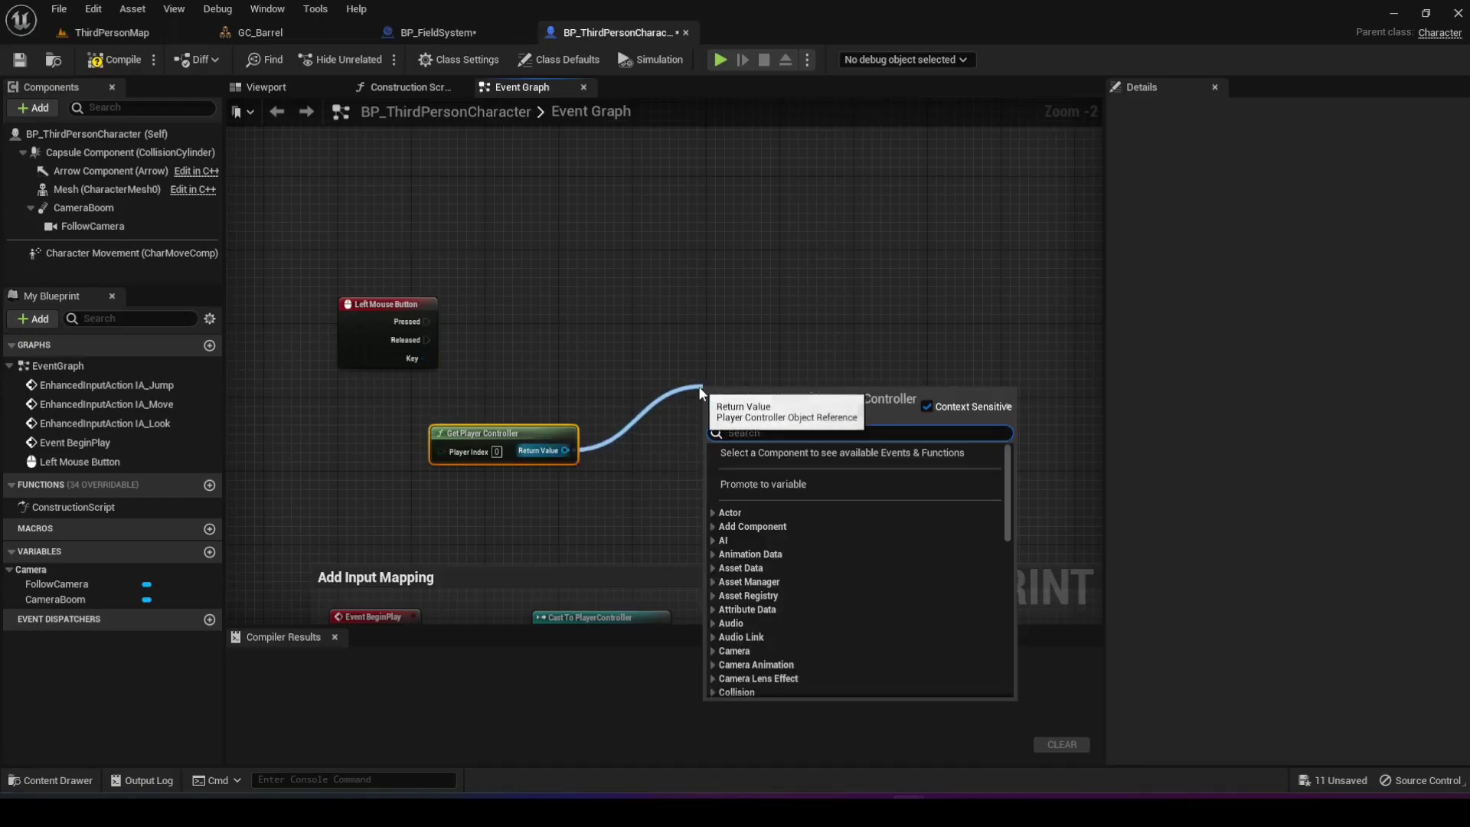
{"action": "type", "text": "get hit resul"}
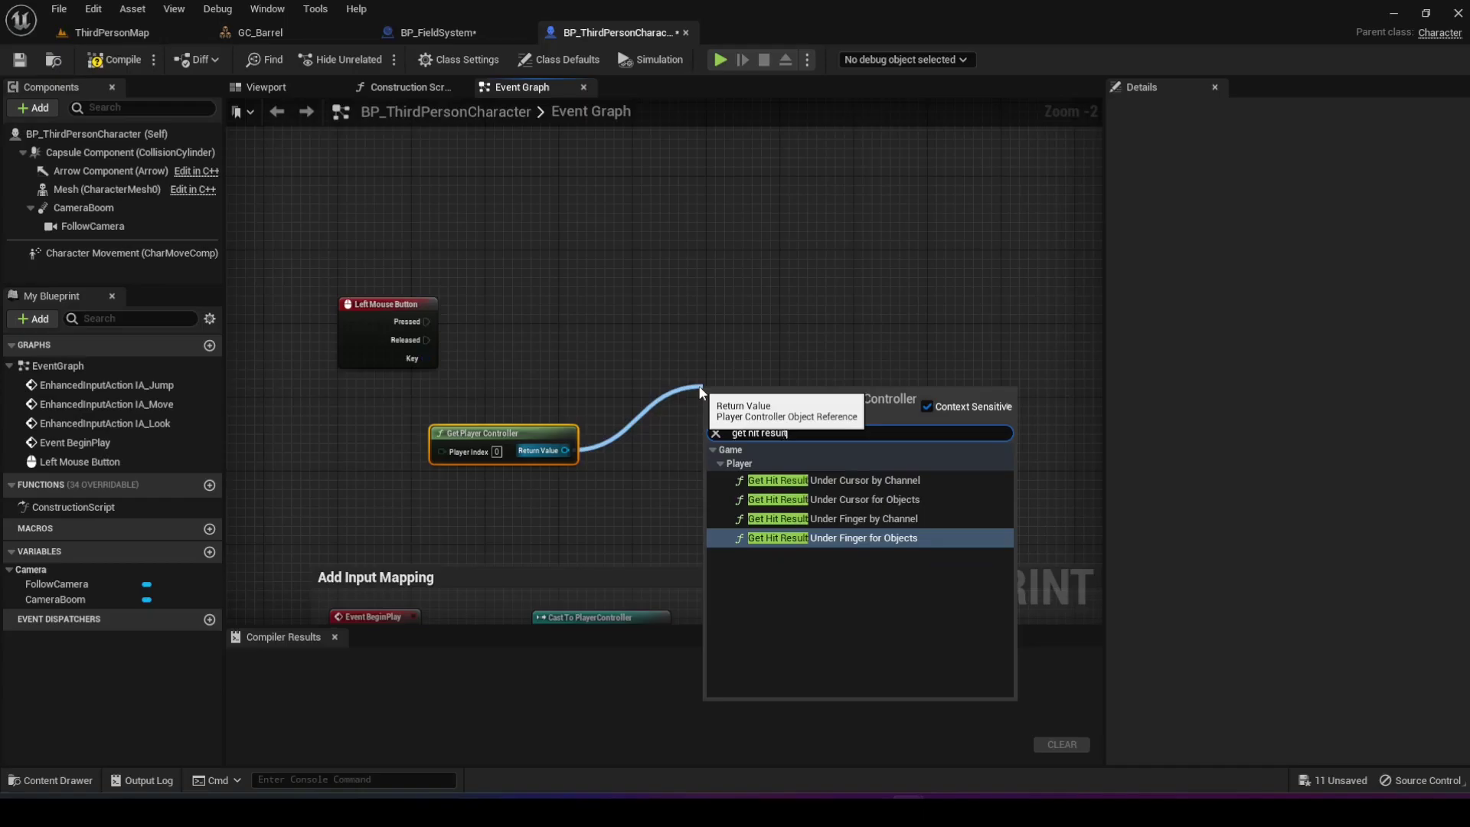
{"action": "type", "text": "t"}
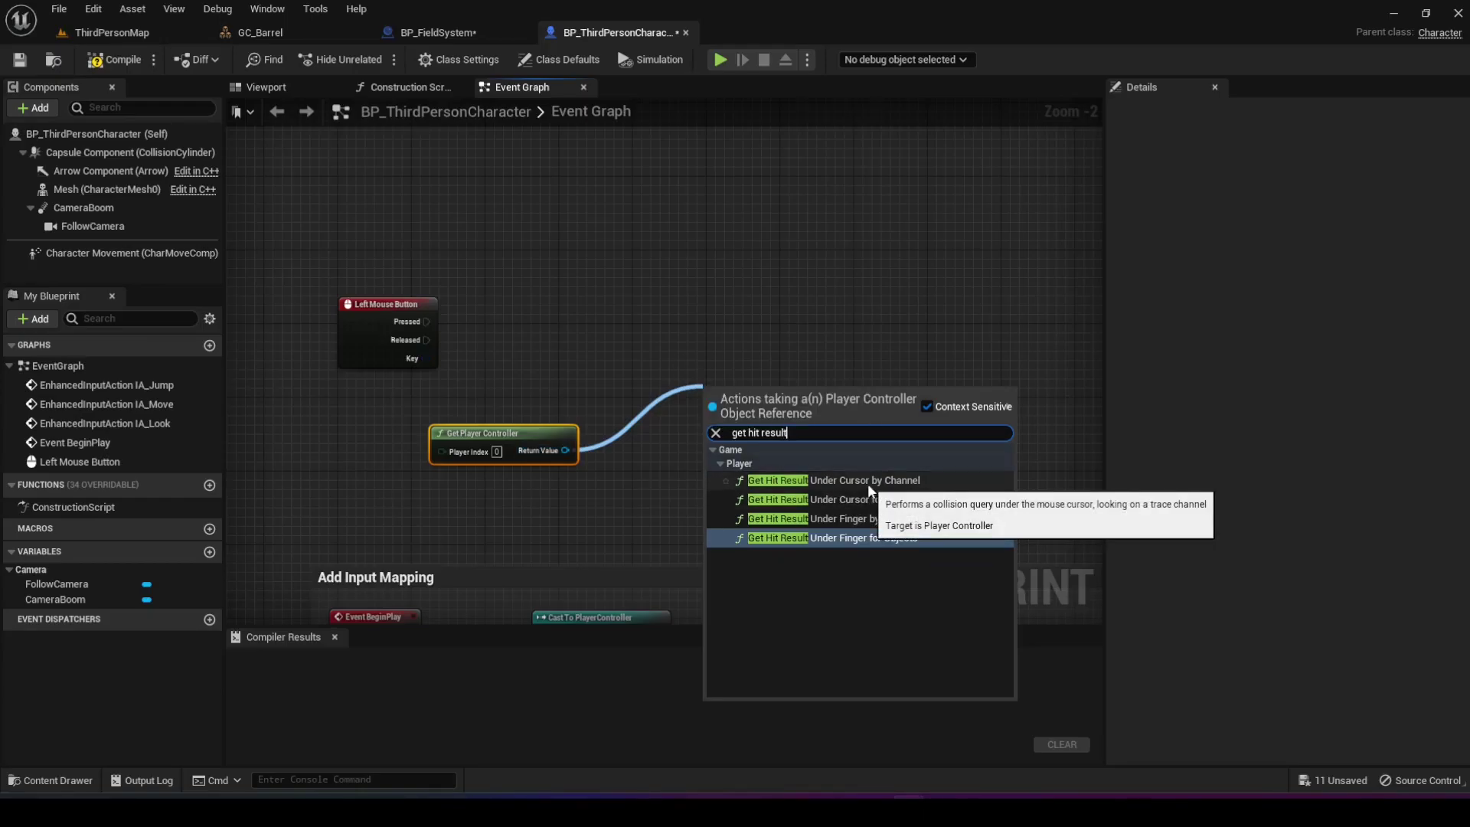
{"action": "left_click", "coordinate": [868, 487]}
{"action": "left_click_drag", "start_coordinate": [758, 385], "coordinate": [701, 307]}
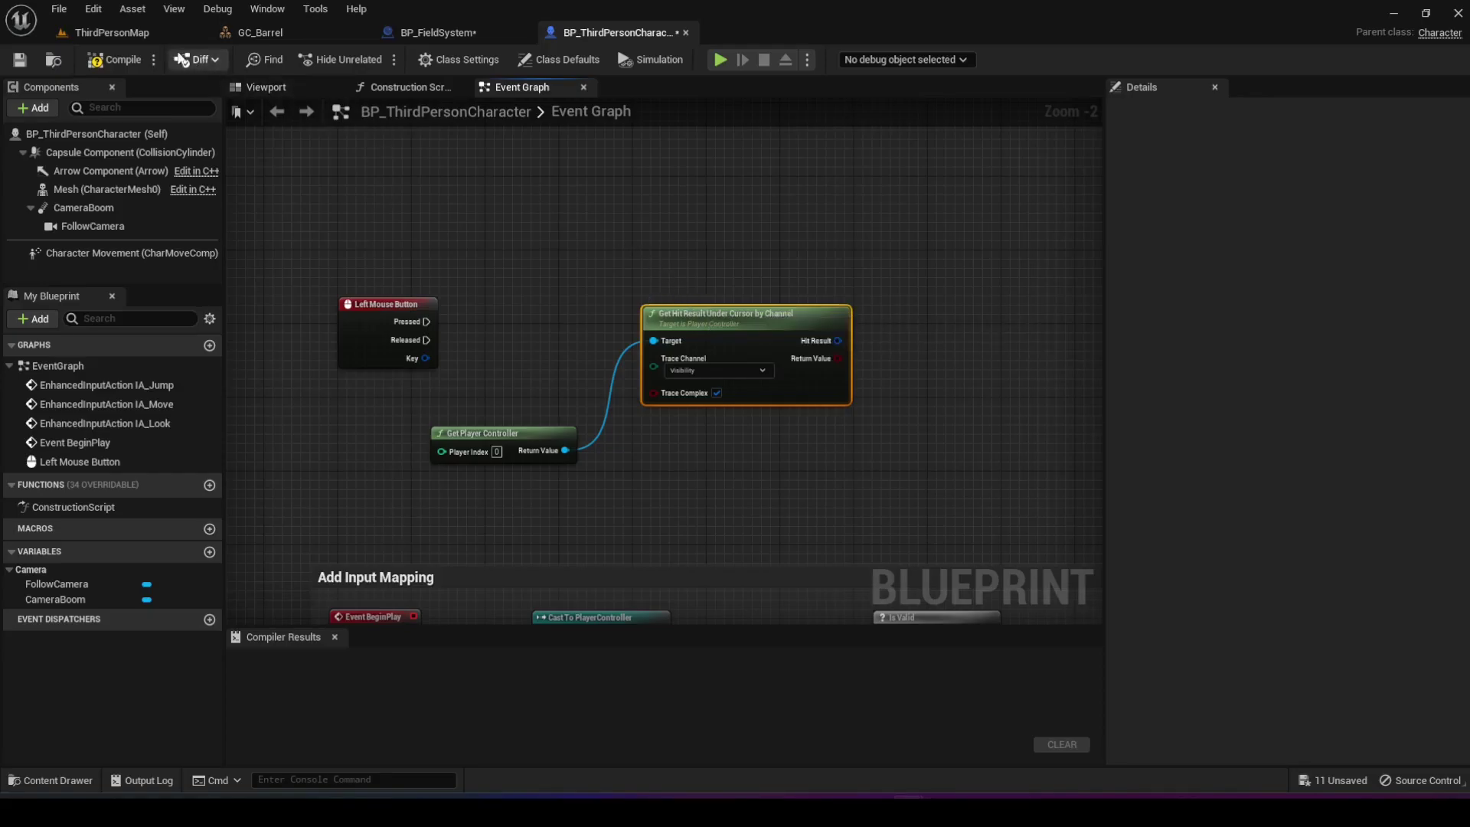
{"action": "left_click", "coordinate": [109, 32]}
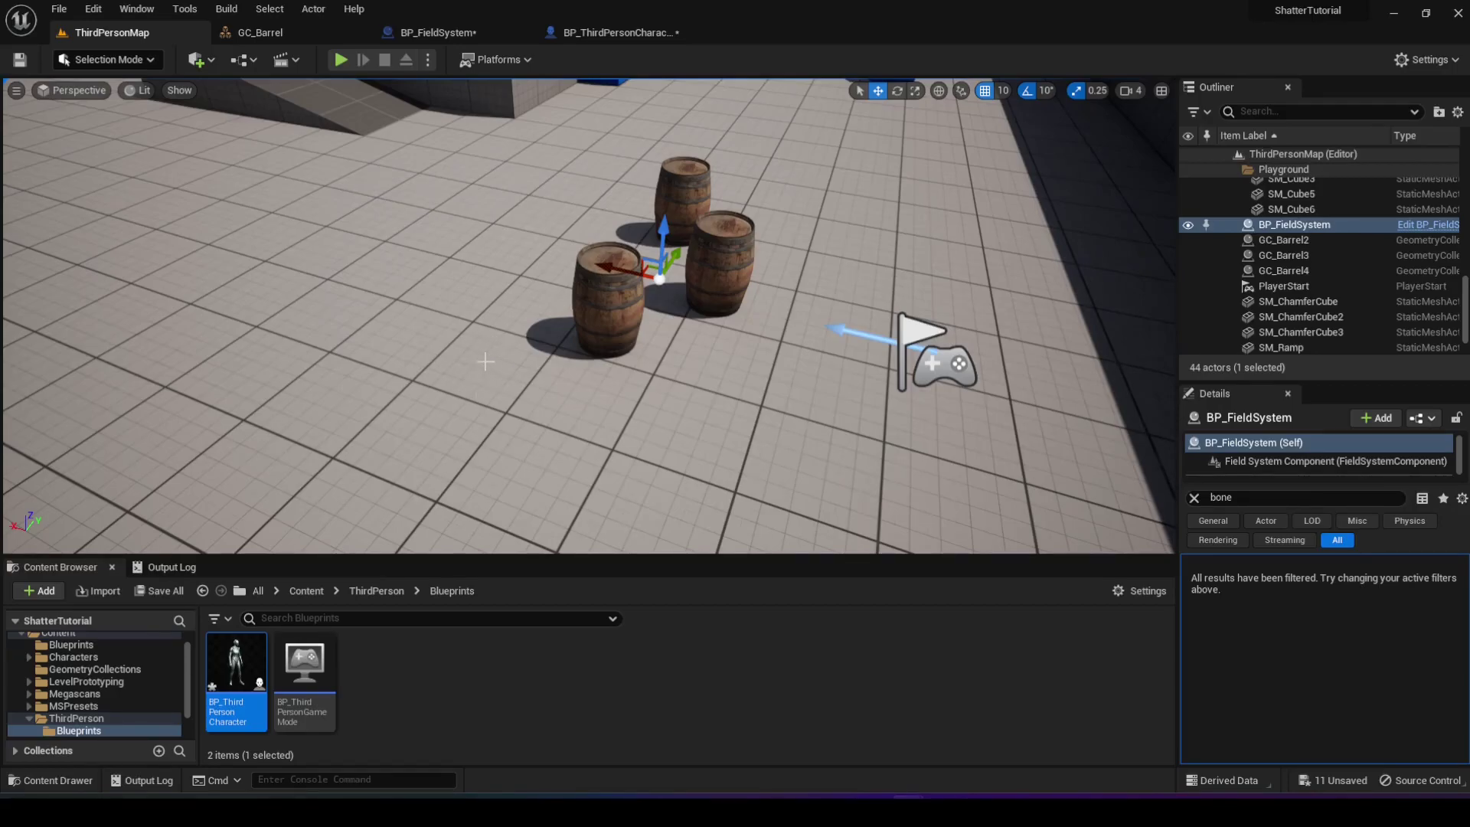
{"action": "left_click", "coordinate": [594, 32]}
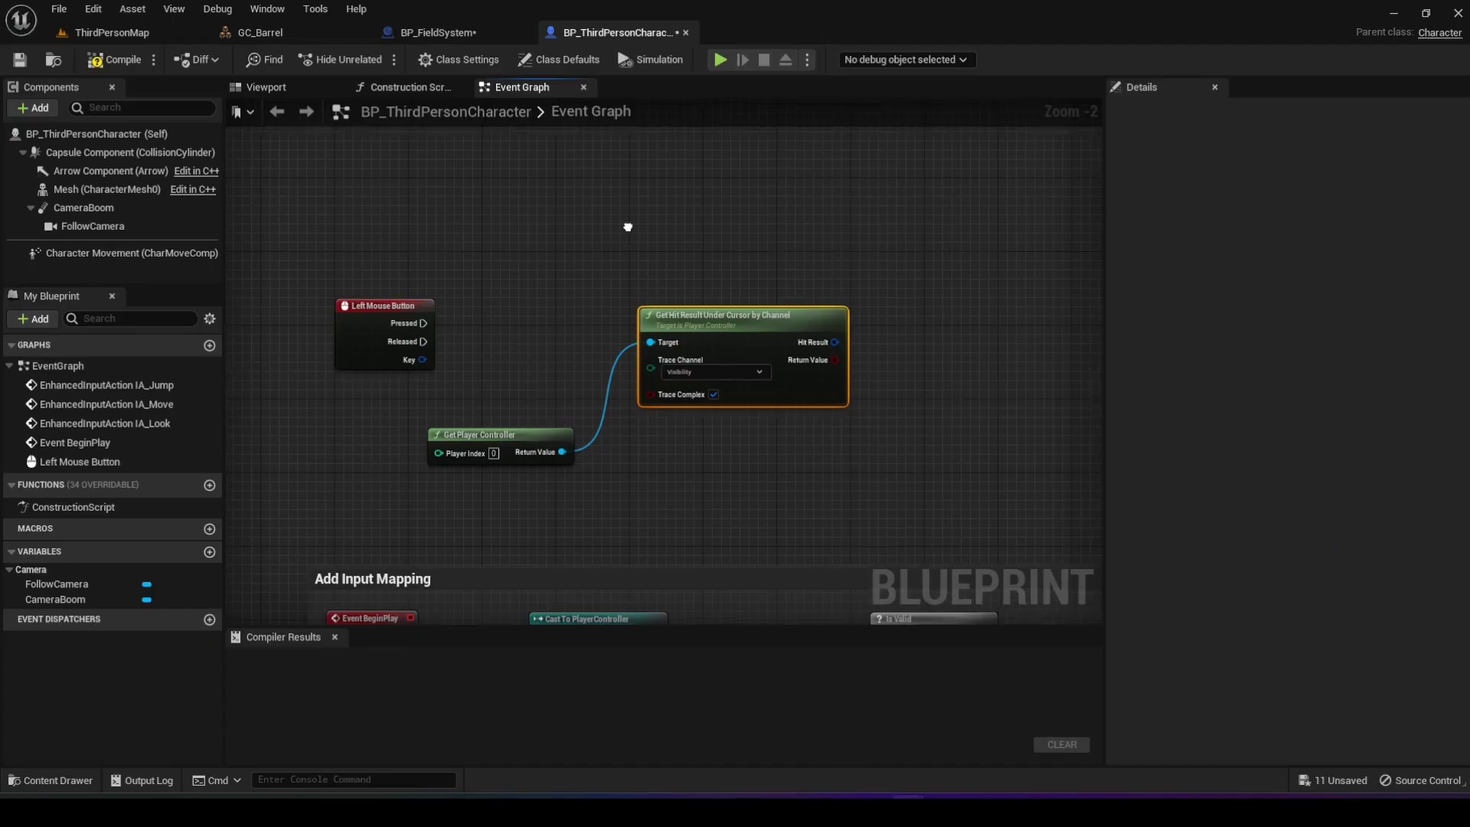
- Add a Break Hit Result node from the Hit Result output, expand all its outputs and place it next to the hit result node
{"action": "right_click_drag", "start_coordinate": [625, 230], "coordinate": [533, 246]}
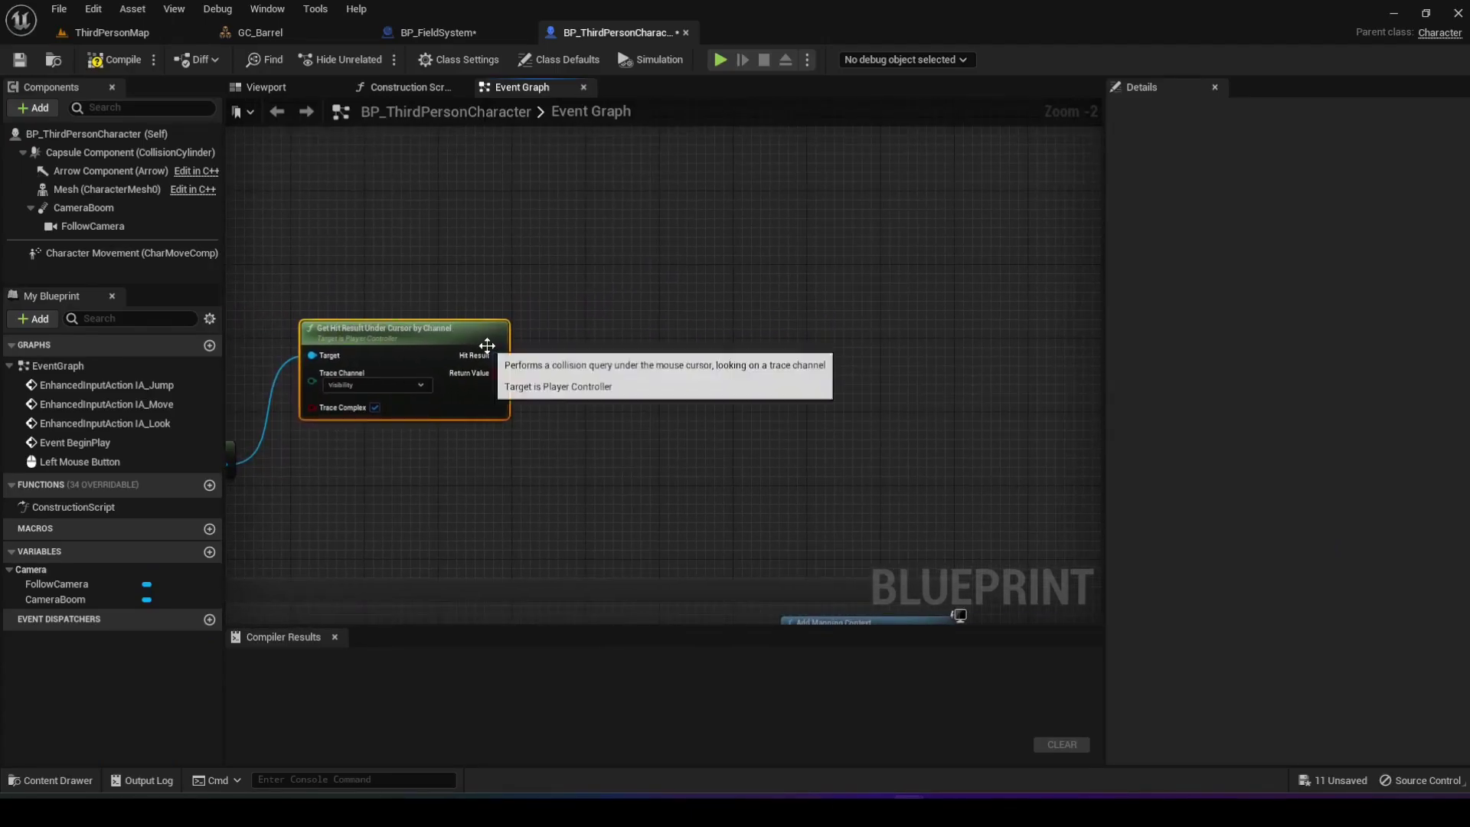
{"action": "left_click_drag", "start_coordinate": [495, 356], "coordinate": [558, 354]}
{"action": "type", "text": "break"}
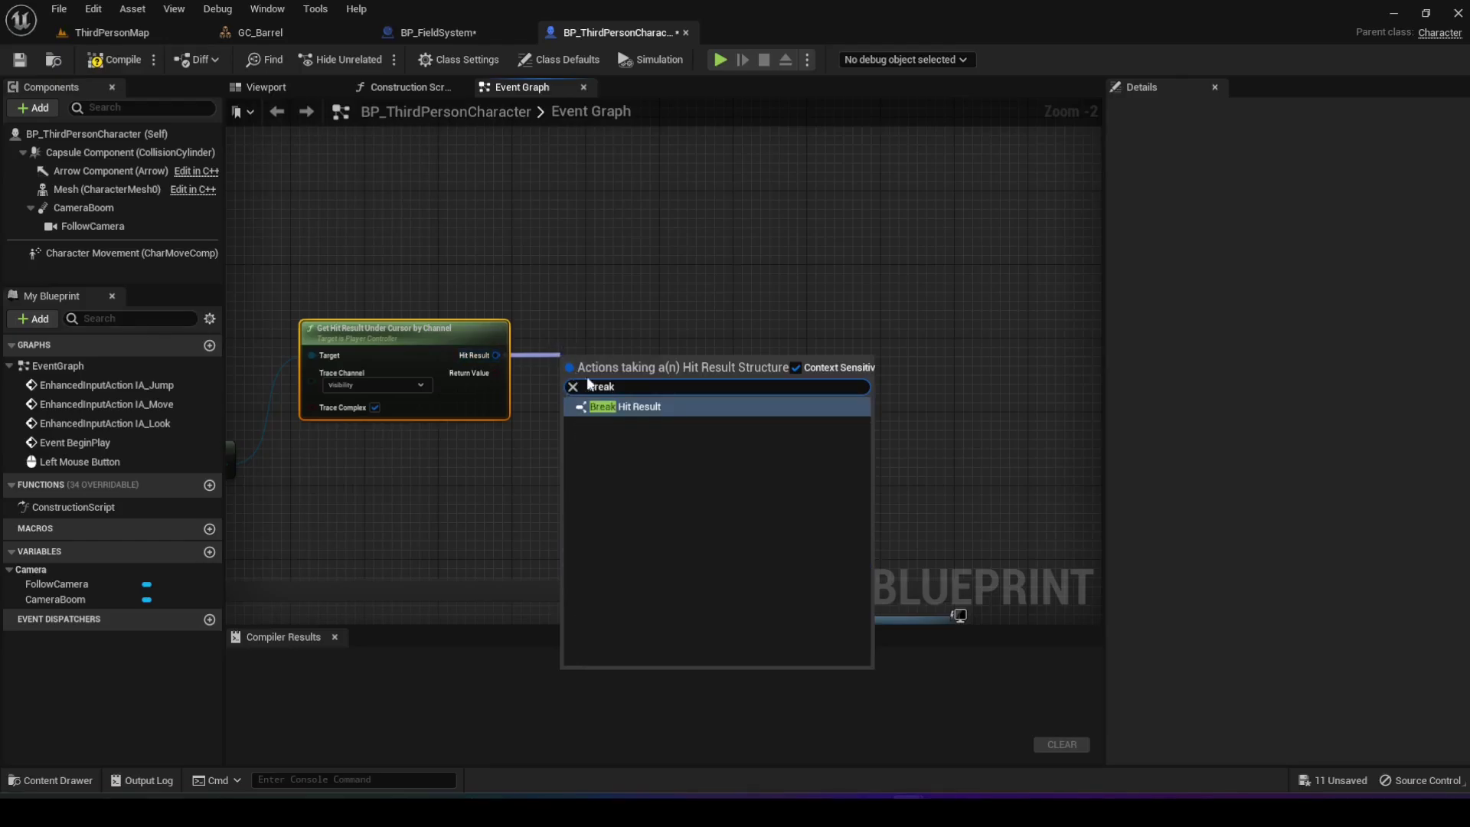
{"action": "left_click", "coordinate": [612, 406]}
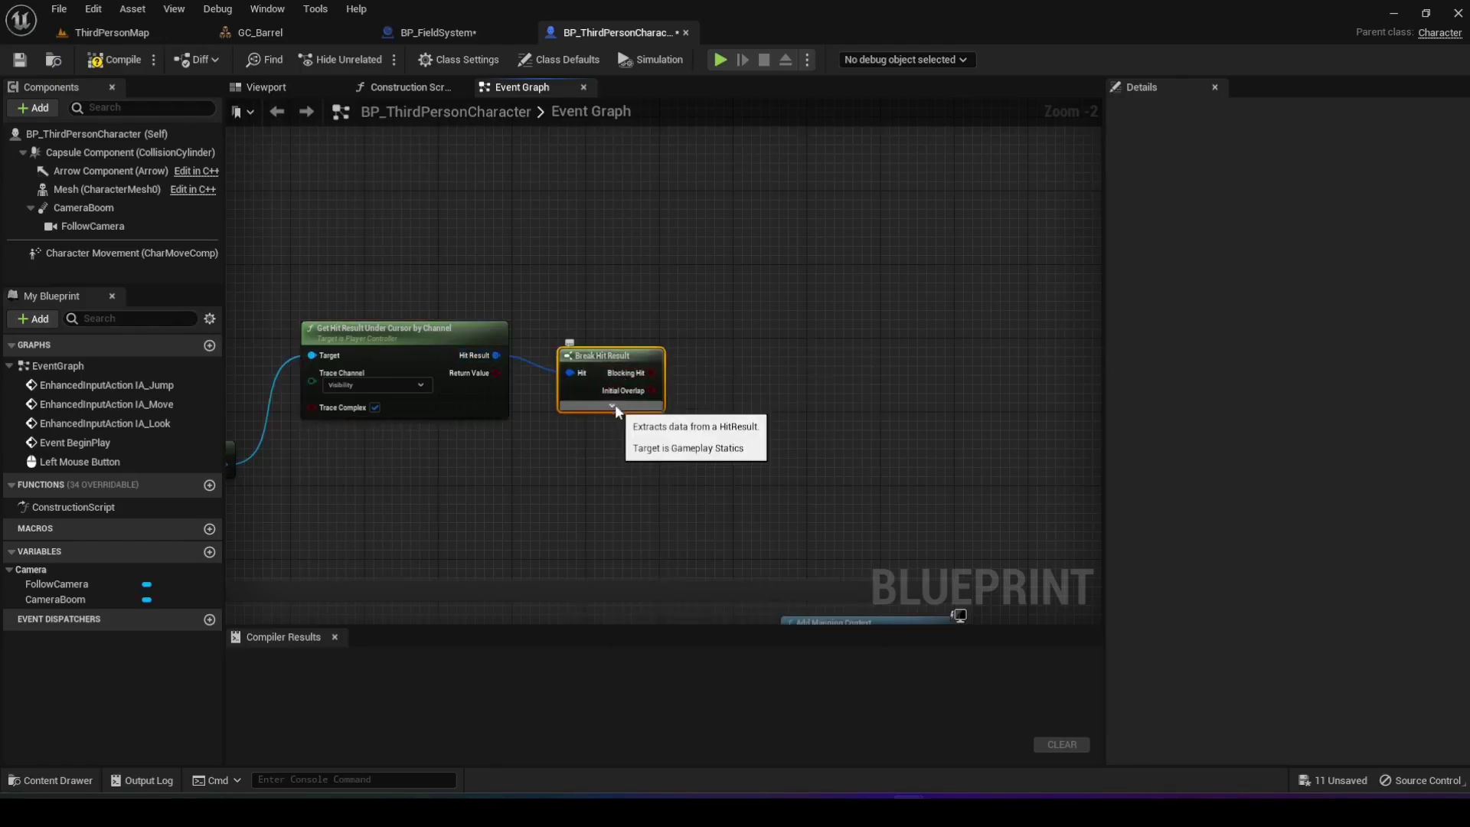
{"action": "left_click", "coordinate": [612, 405]}
{"action": "left_click_drag", "start_coordinate": [617, 356], "coordinate": [589, 291]}
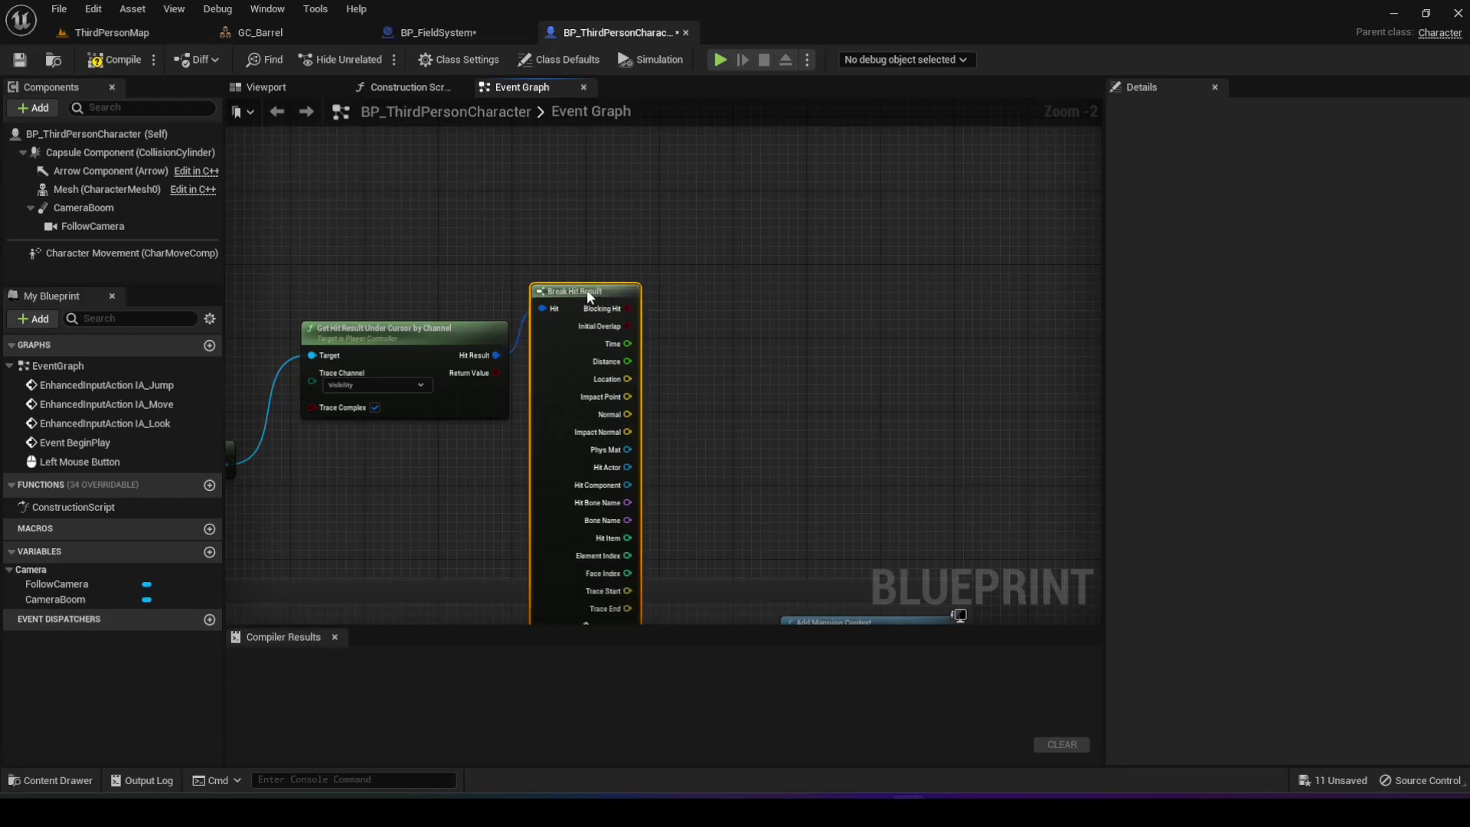
- Move the Left Mouse Button event above the Get Hit Result Under Cursor by Channel node
{"action": "right_click_drag", "start_coordinate": [485, 265], "coordinate": [436, 242]}
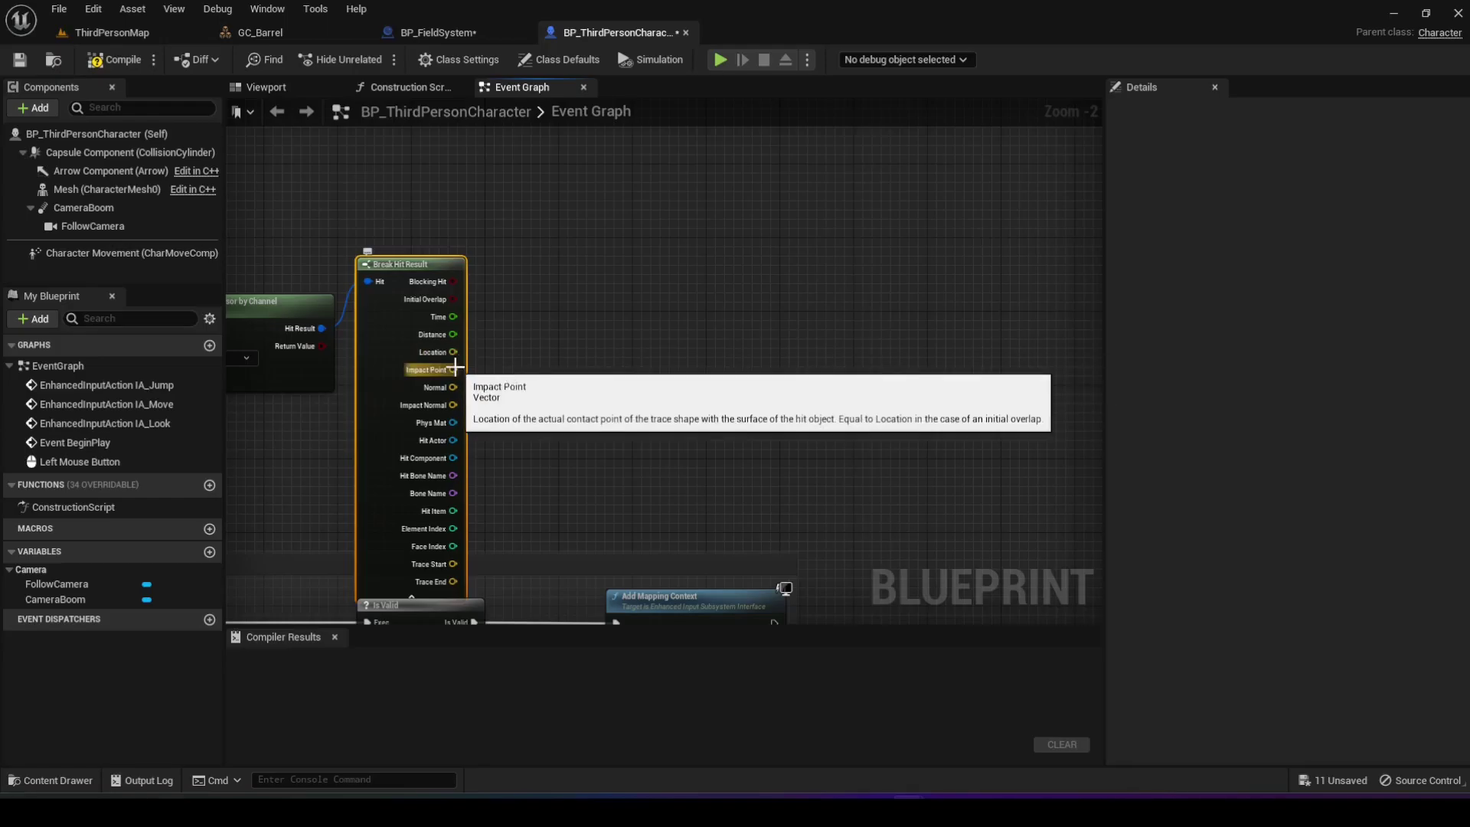
{"action": "right_click_drag", "start_coordinate": [323, 233], "coordinate": [772, 335]}
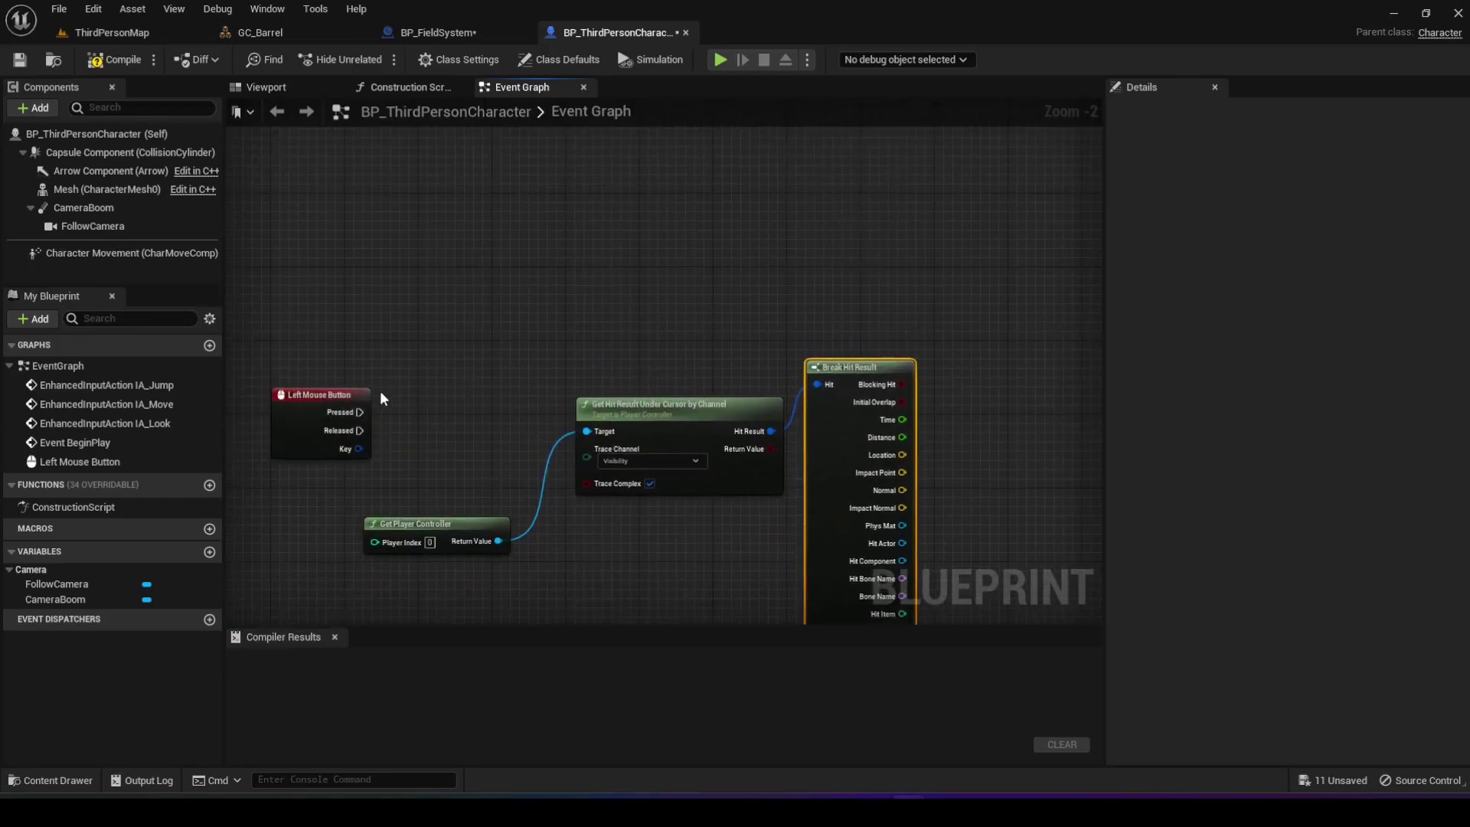
{"action": "left_click_drag", "start_coordinate": [359, 394], "coordinate": [509, 287]}
- Add a Spawn Actor from Class node from the Left Mouse Button event's Pressed output, placed above the Break Hit Result node
{"action": "right_click_drag", "start_coordinate": [509, 287], "coordinate": [325, 380]}
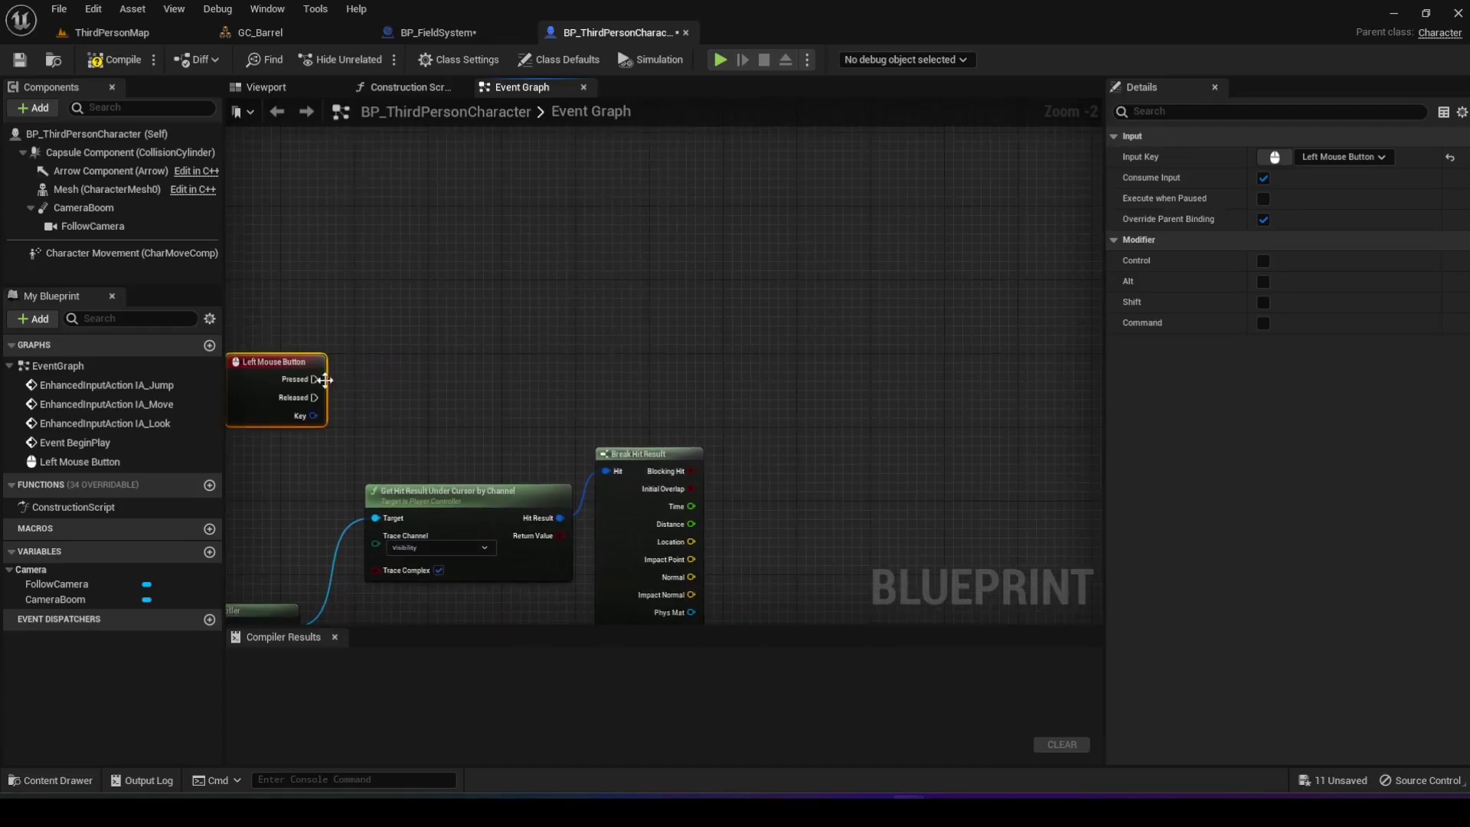
{"action": "left_click_drag", "start_coordinate": [325, 380], "coordinate": [742, 274]}
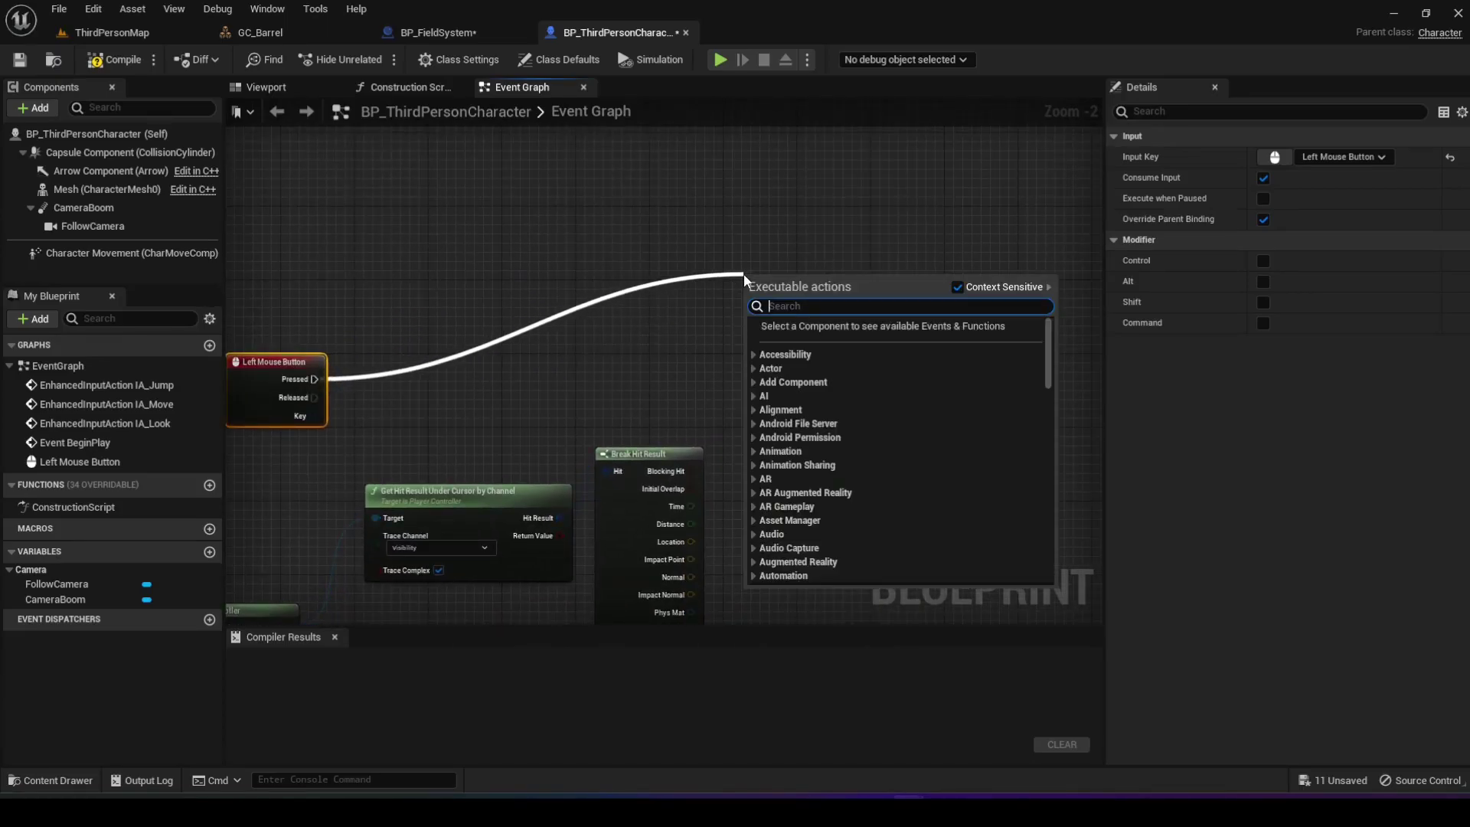
{"action": "type", "text": "spawn "}
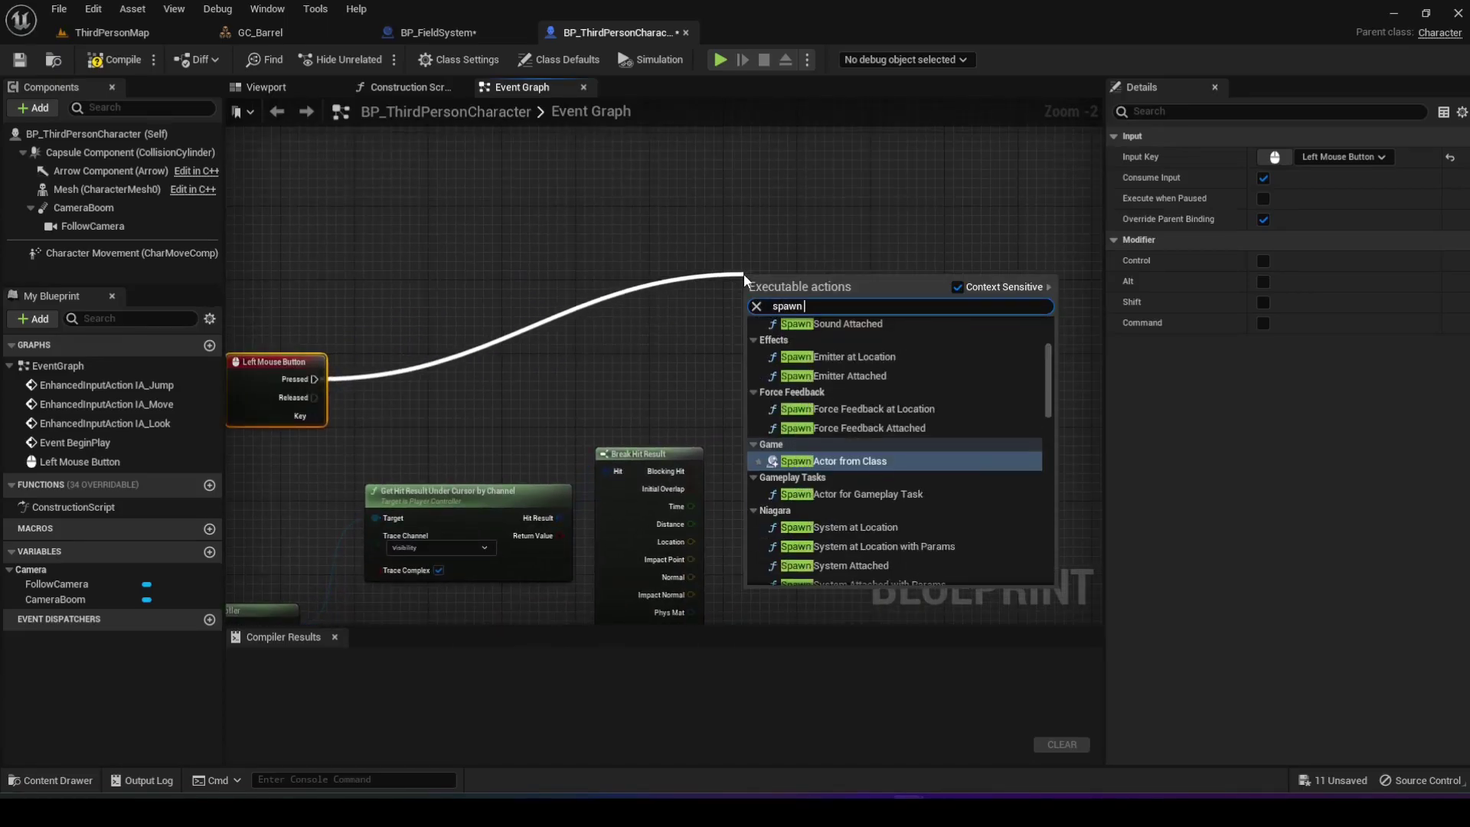
{"action": "type", "text": "act"}
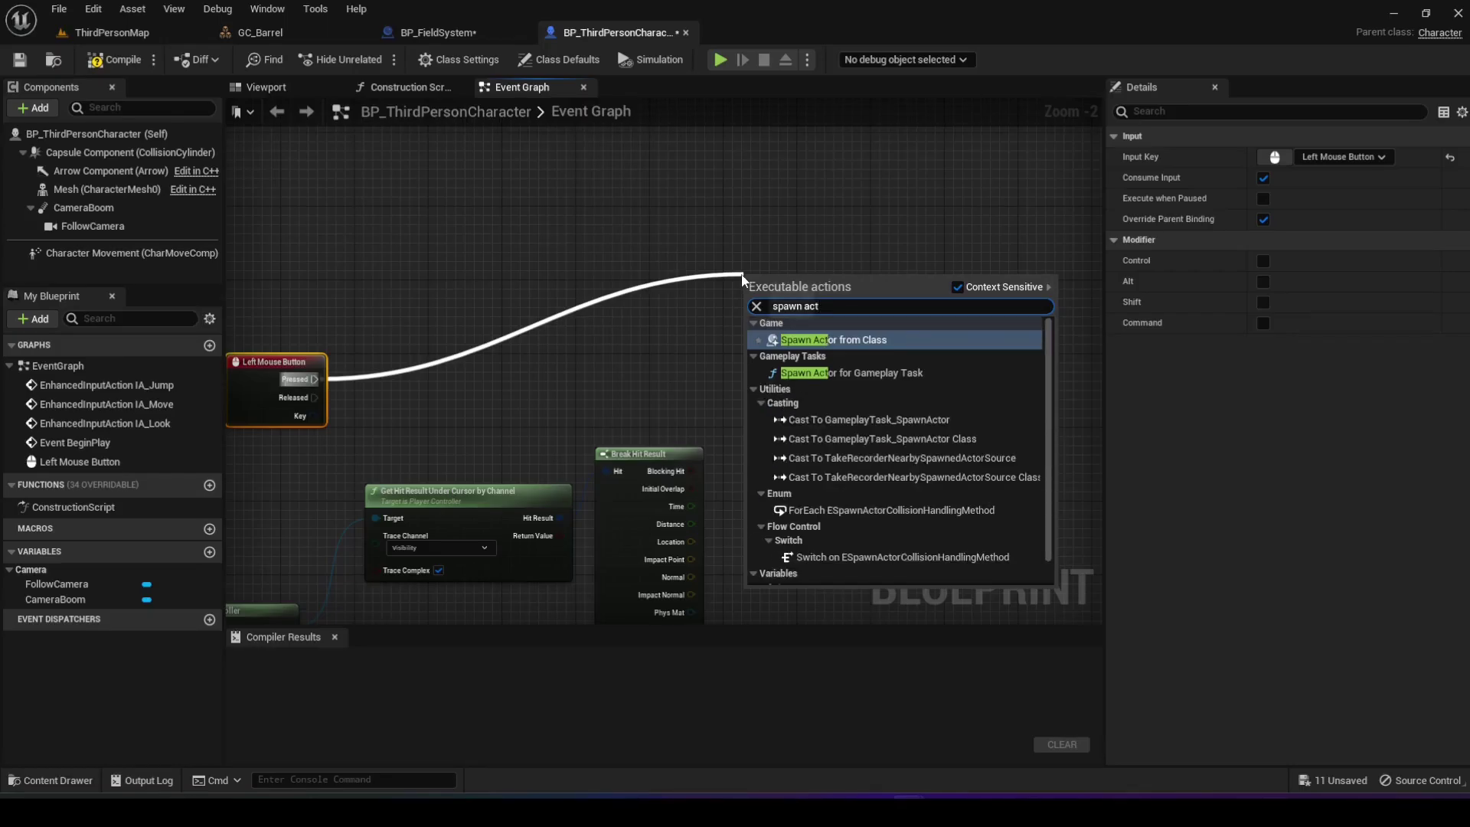
{"action": "left_click", "coordinate": [833, 339]}
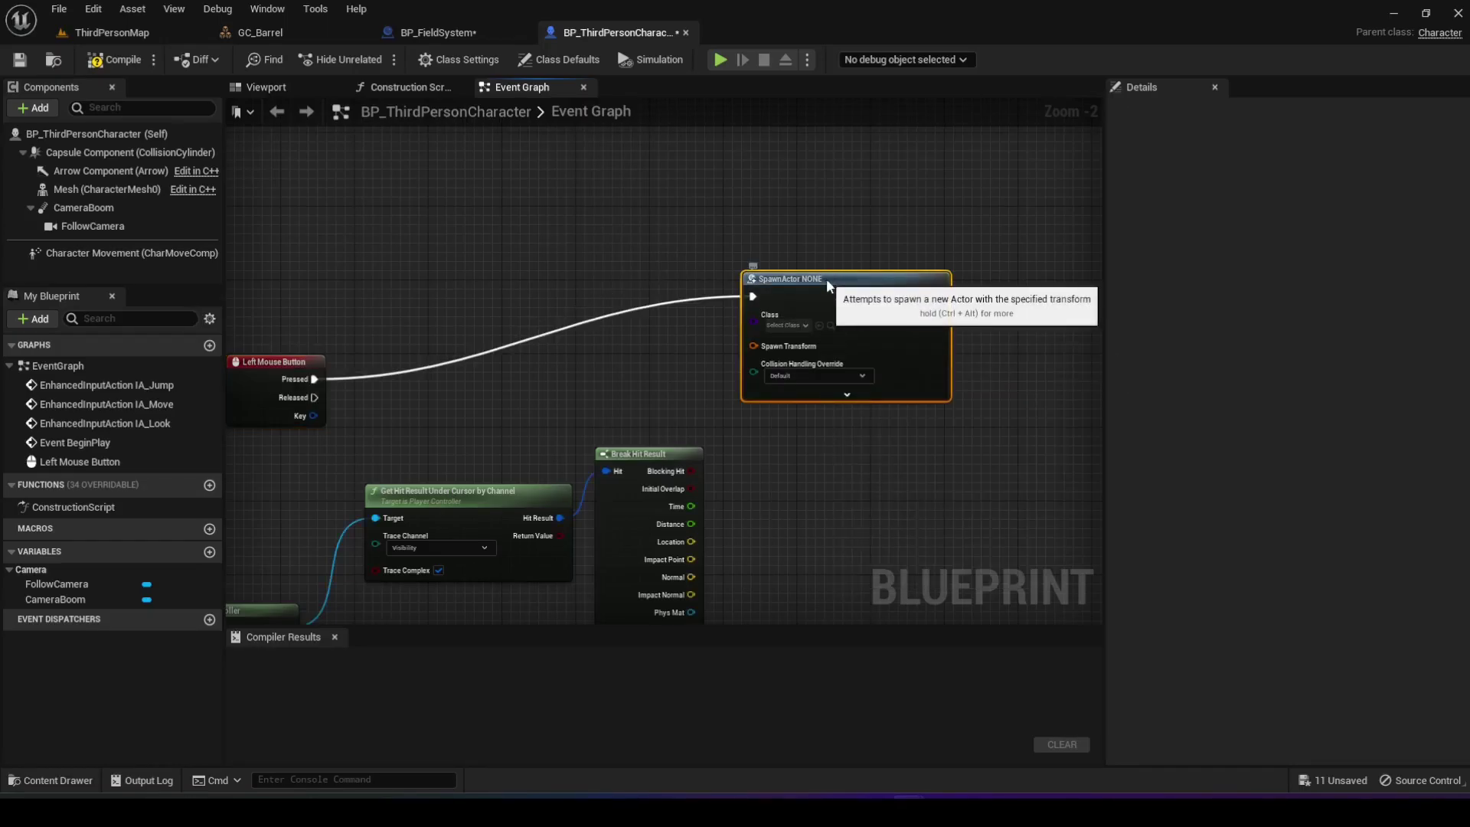
{"action": "left_click_drag", "start_coordinate": [825, 279], "coordinate": [853, 280]}
- Set the SpawnActor node's class to BP_FieldSystem and shift the node slightly
{"action": "left_click", "coordinate": [825, 325]}
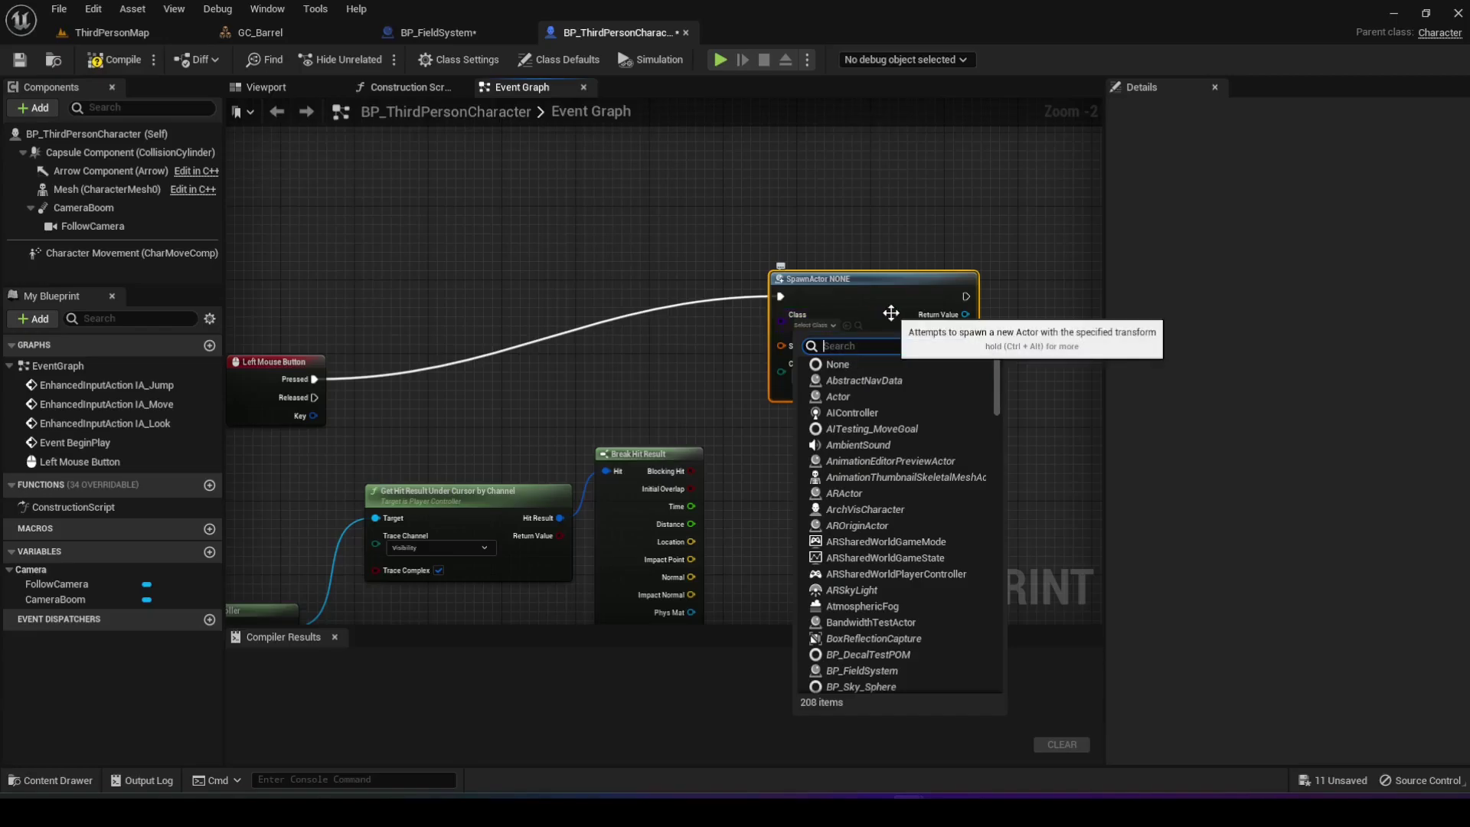
{"action": "type", "text": "BP_"}
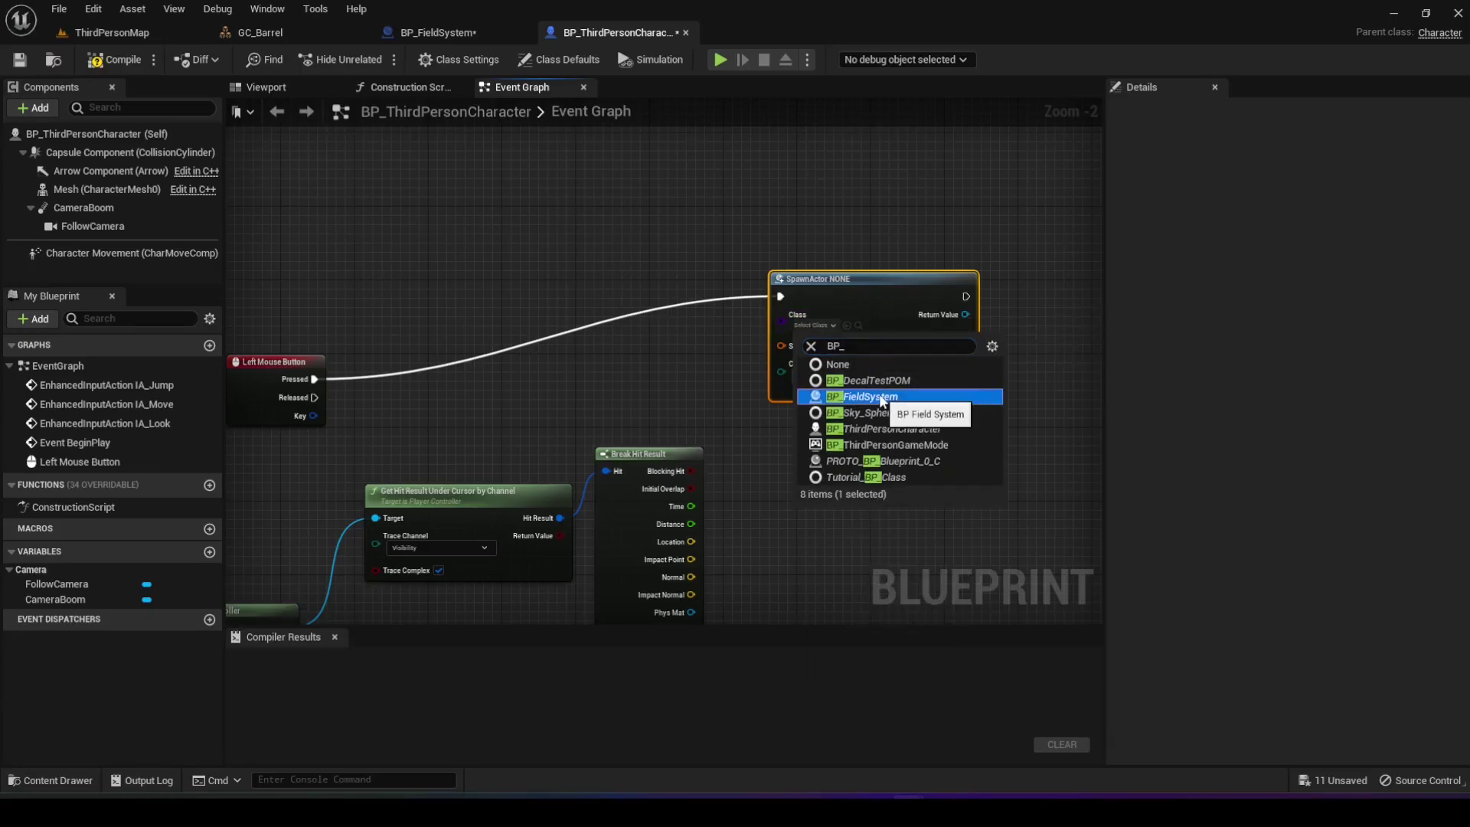
{"action": "left_click", "coordinate": [879, 396]}
{"action": "left_click_drag", "start_coordinate": [848, 287], "coordinate": [858, 297]}
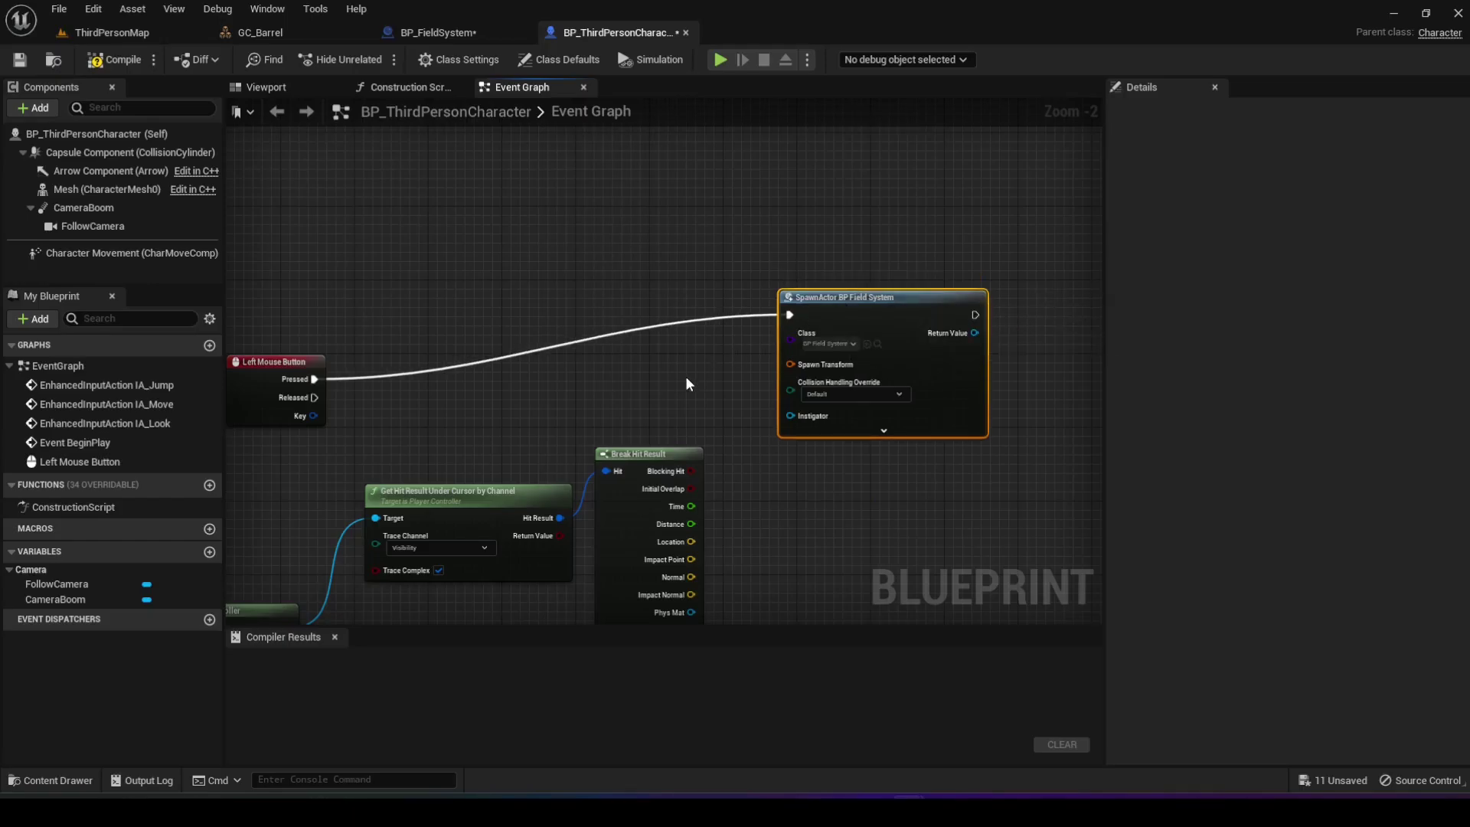
- Connect the Break Hit Result's Location output to the SpawnActor node's Spawn Transform input and nudge the SpawnActor node
{"action": "right_click_drag", "start_coordinate": [687, 378], "coordinate": [708, 335]}
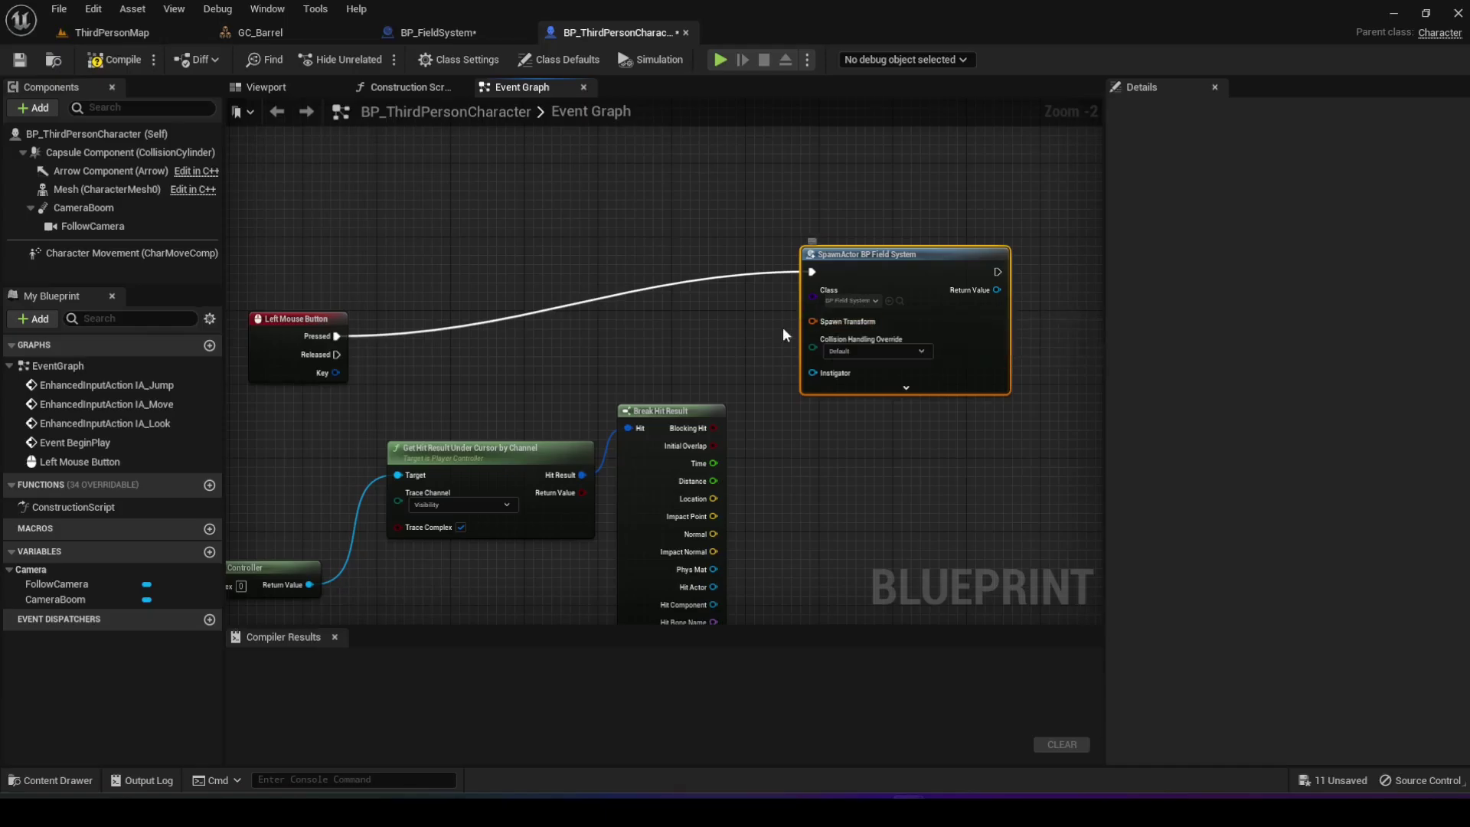
{"action": "right_click_drag", "start_coordinate": [733, 340], "coordinate": [605, 332]}
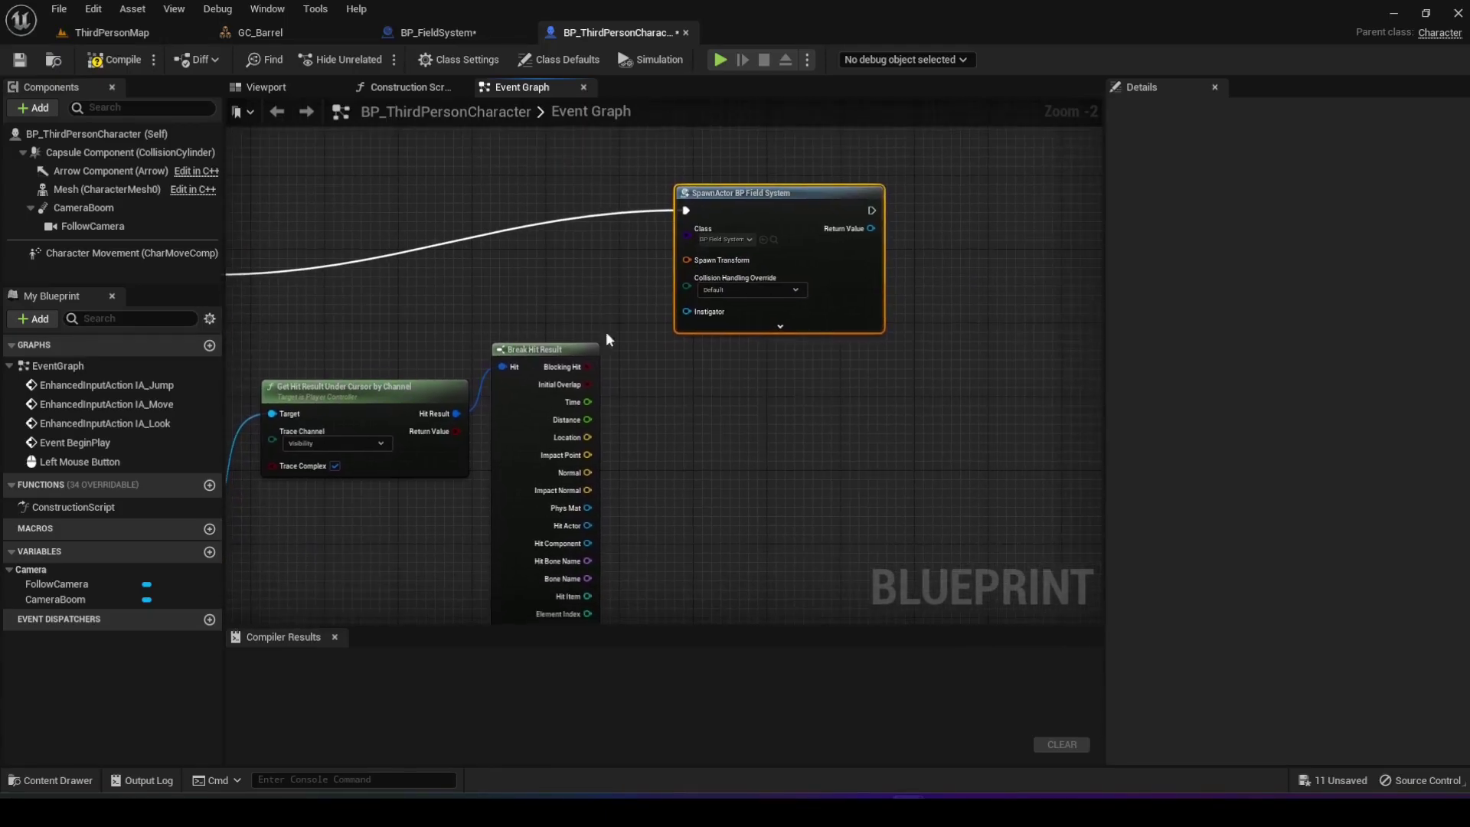
{"action": "left_click_drag", "start_coordinate": [587, 437], "coordinate": [689, 262]}
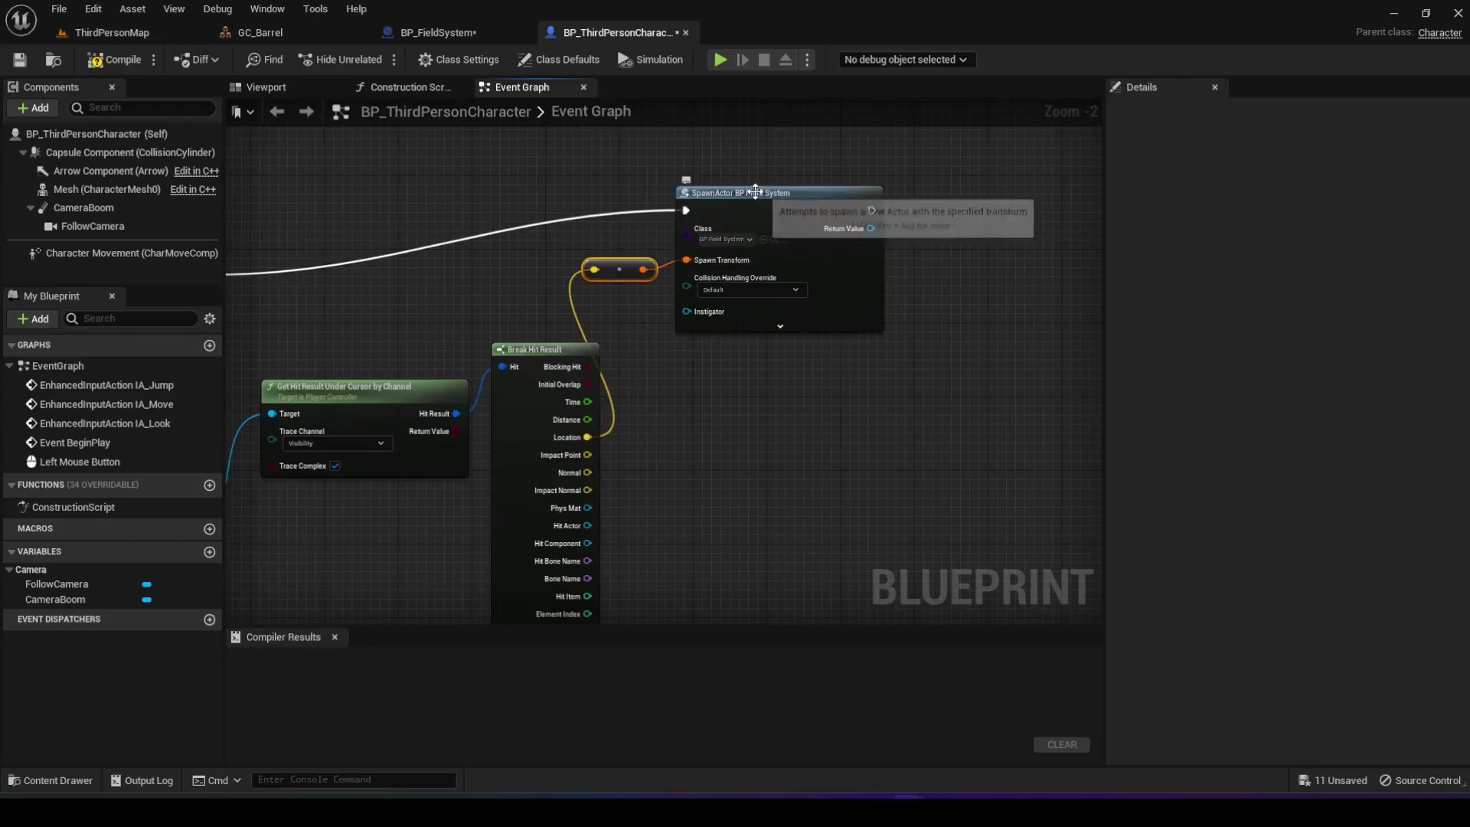
{"action": "left_click_drag", "start_coordinate": [756, 197], "coordinate": [766, 206]}
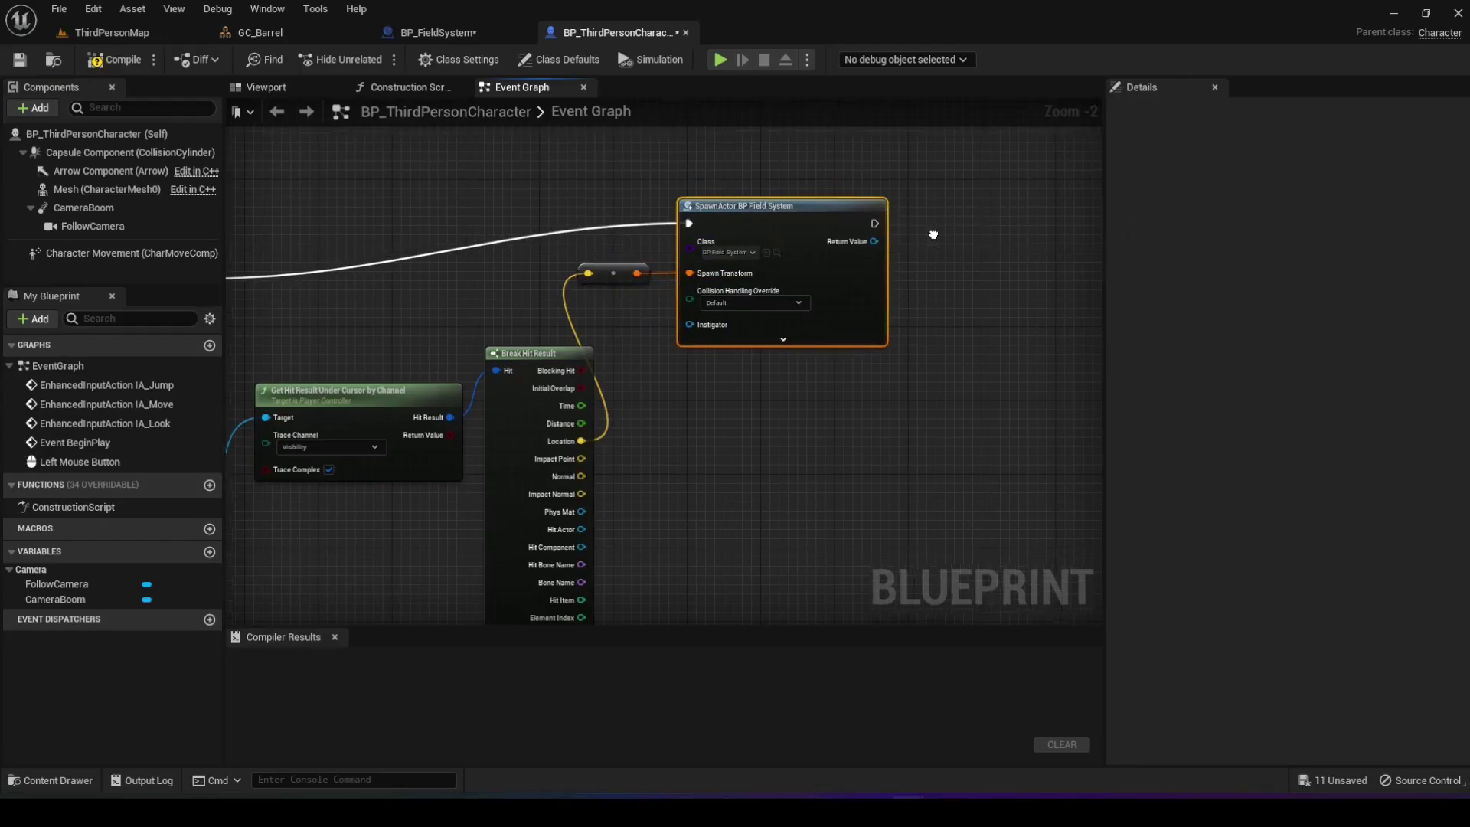
{"action": "right_click_drag", "start_coordinate": [912, 232], "coordinate": [732, 310]}
{"action": "left_click_drag", "start_coordinate": [703, 296], "coordinate": [806, 298]}
{"action": "type", "text": "create "}
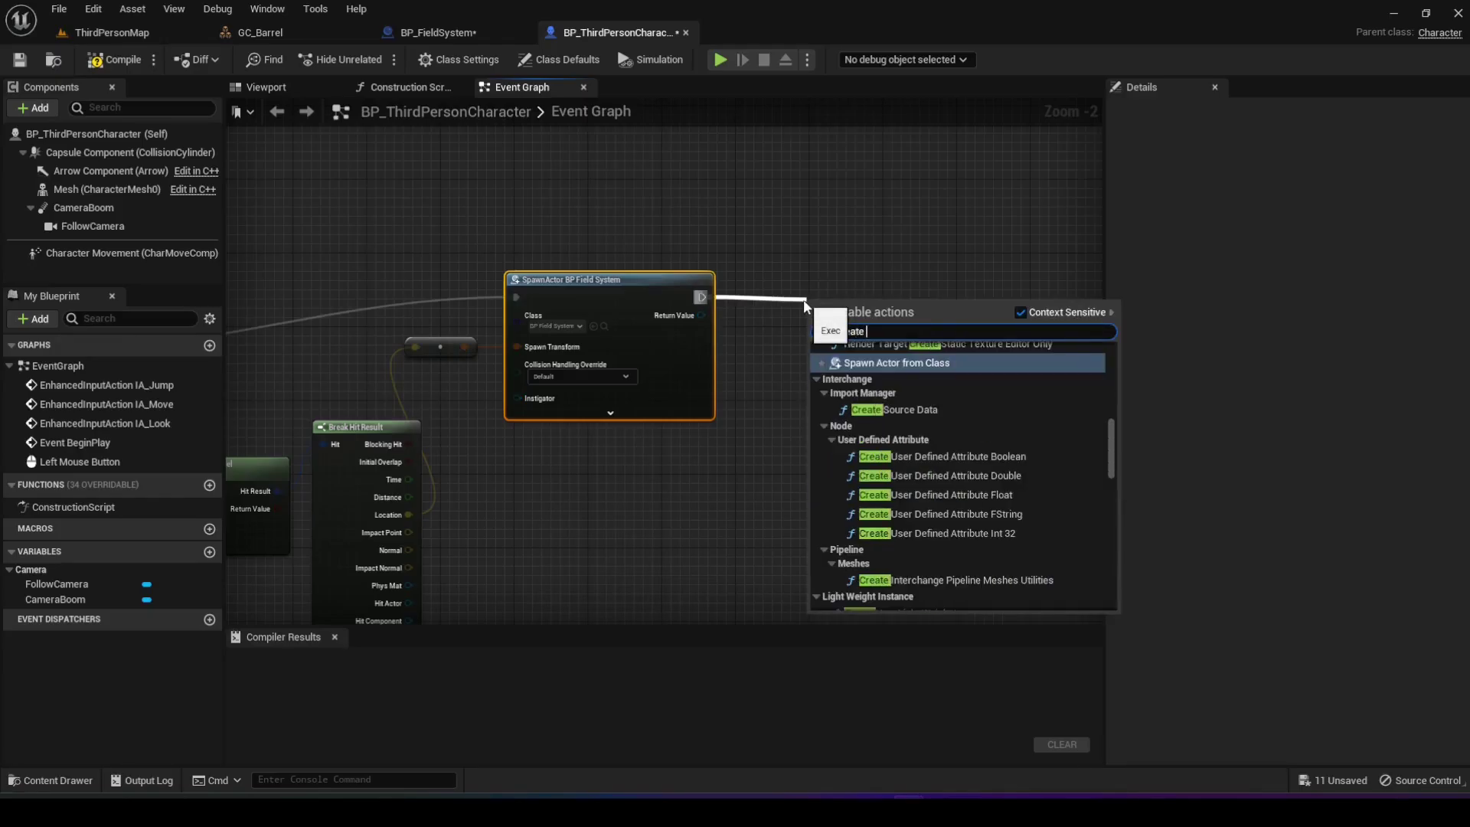
{"action": "type", "text": "fiel"}
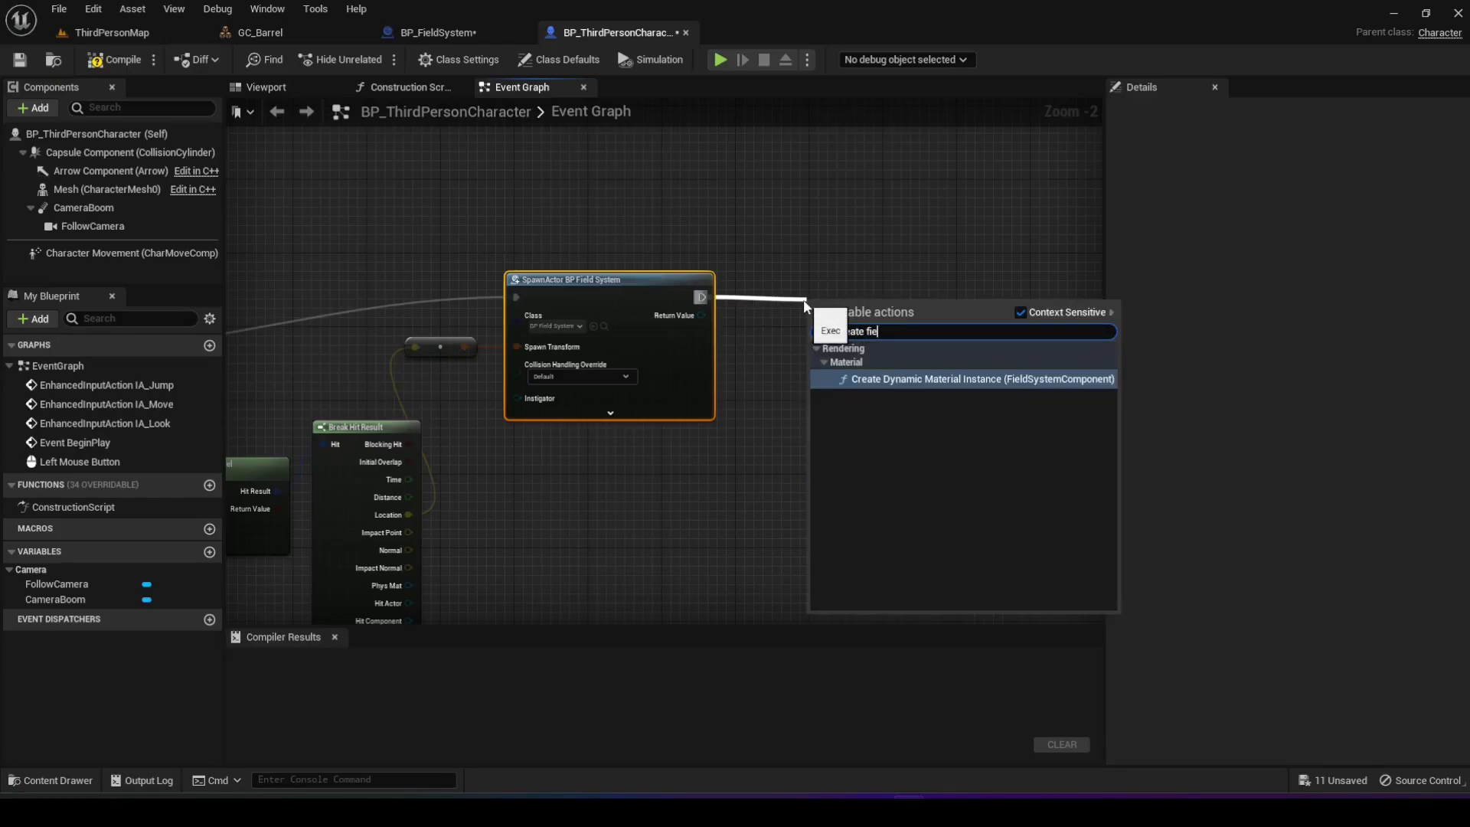
{"action": "key", "text": "BackSpace"}
{"action": "key", "text": "BackSpace"}
{"action": "key", "text": "BackSpace"}
{"action": "key", "text": "BackSpace"}
{"action": "key", "text": "BackSpace"}
{"action": "key", "text": "BackSpace"}
{"action": "key", "text": "BackSpace"}
{"action": "key", "text": "BackSpace"}
{"action": "key", "text": "BackSpace"}
{"action": "key", "text": "BackSpace"}
{"action": "type", "text": "f"}
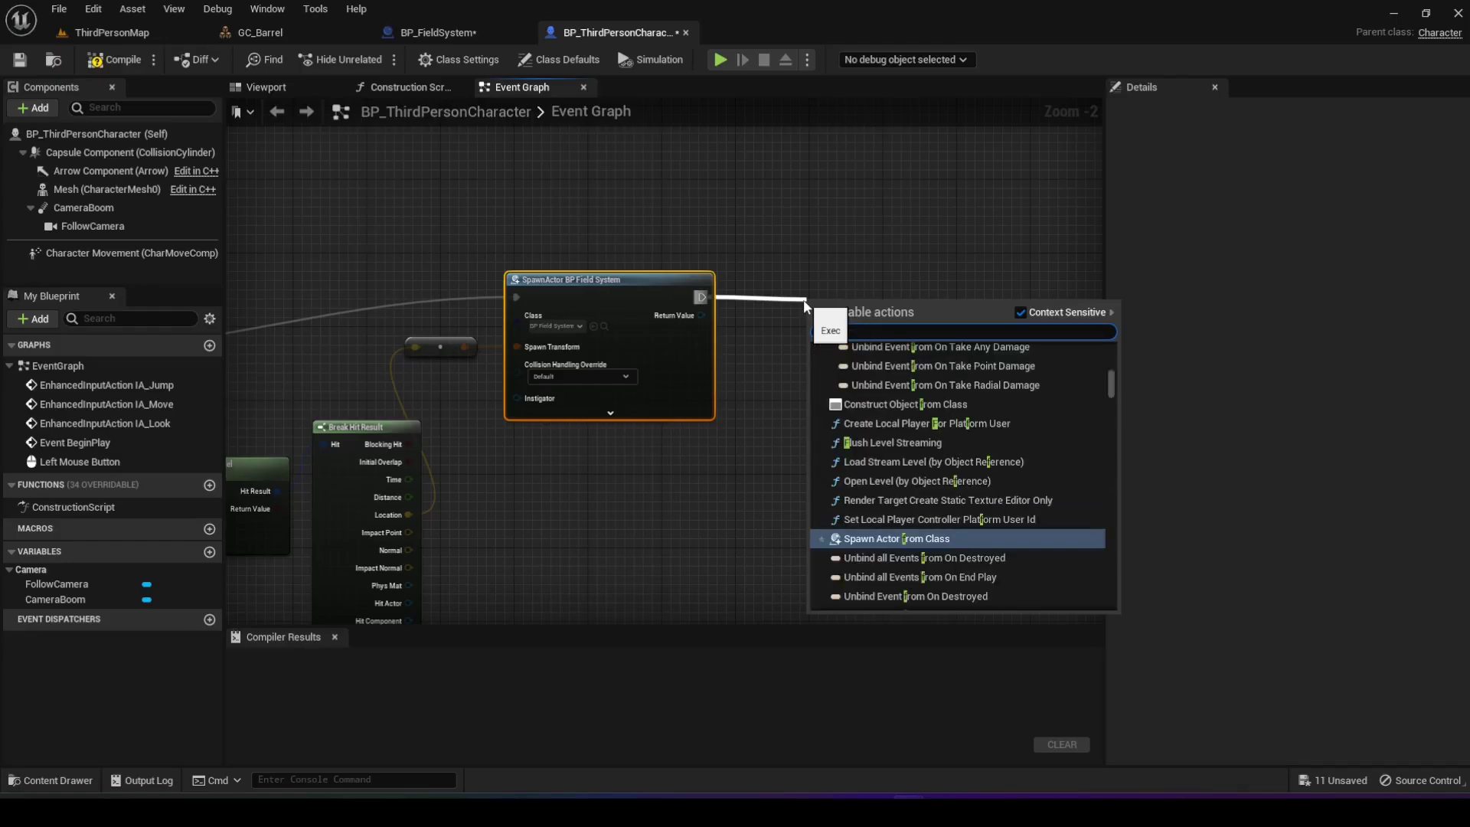
{"action": "left_click", "coordinate": [485, 29]}
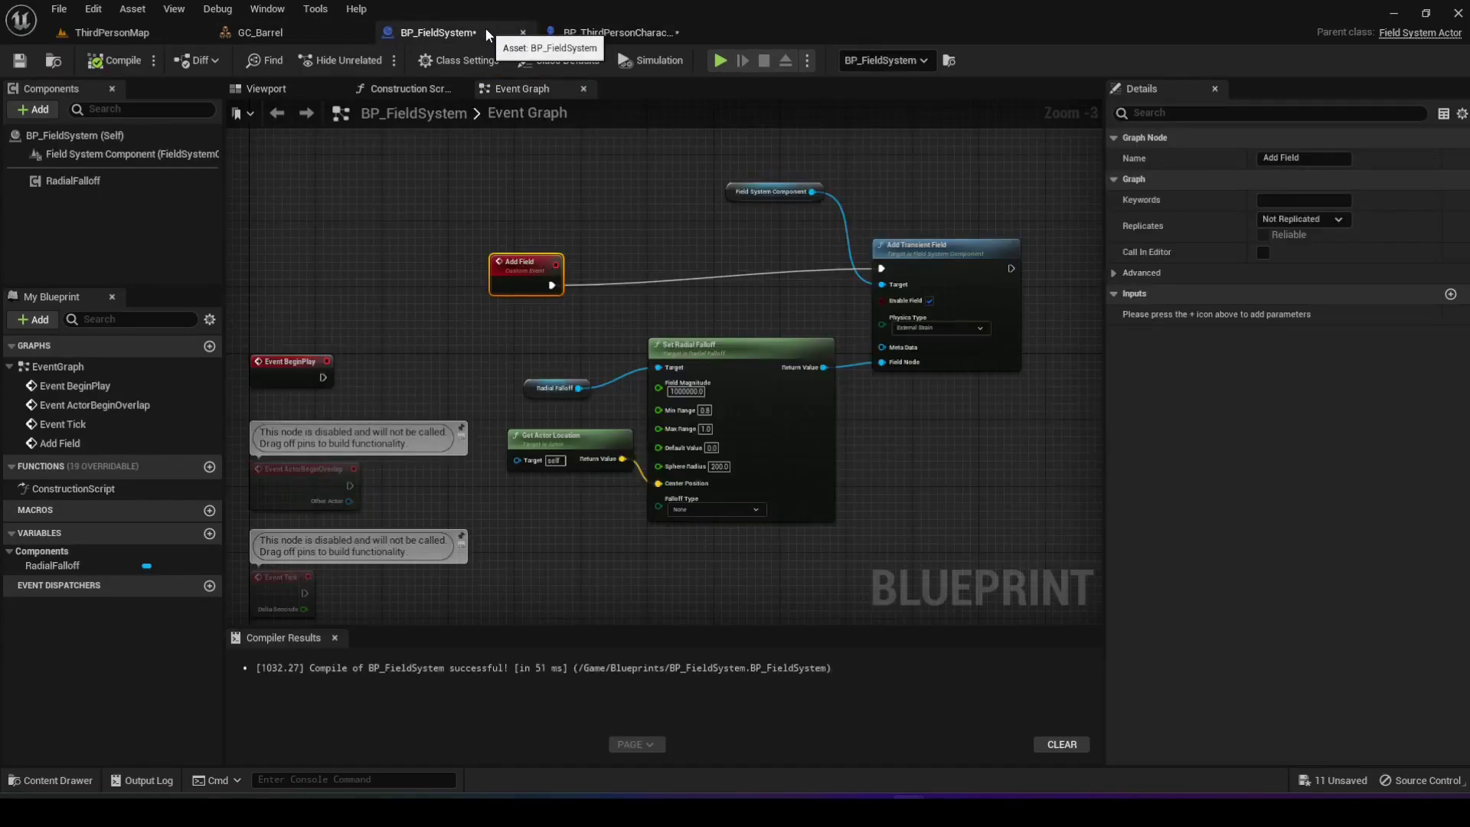
{"action": "left_click", "coordinate": [559, 30]}
- Add BP_FieldSystem's Add Field call after the SpawnActor node and connect the spawned actor's Return Value to its Target
{"action": "left_click_drag", "start_coordinate": [701, 297], "coordinate": [814, 301]}
{"action": "type", "text": "add field"}
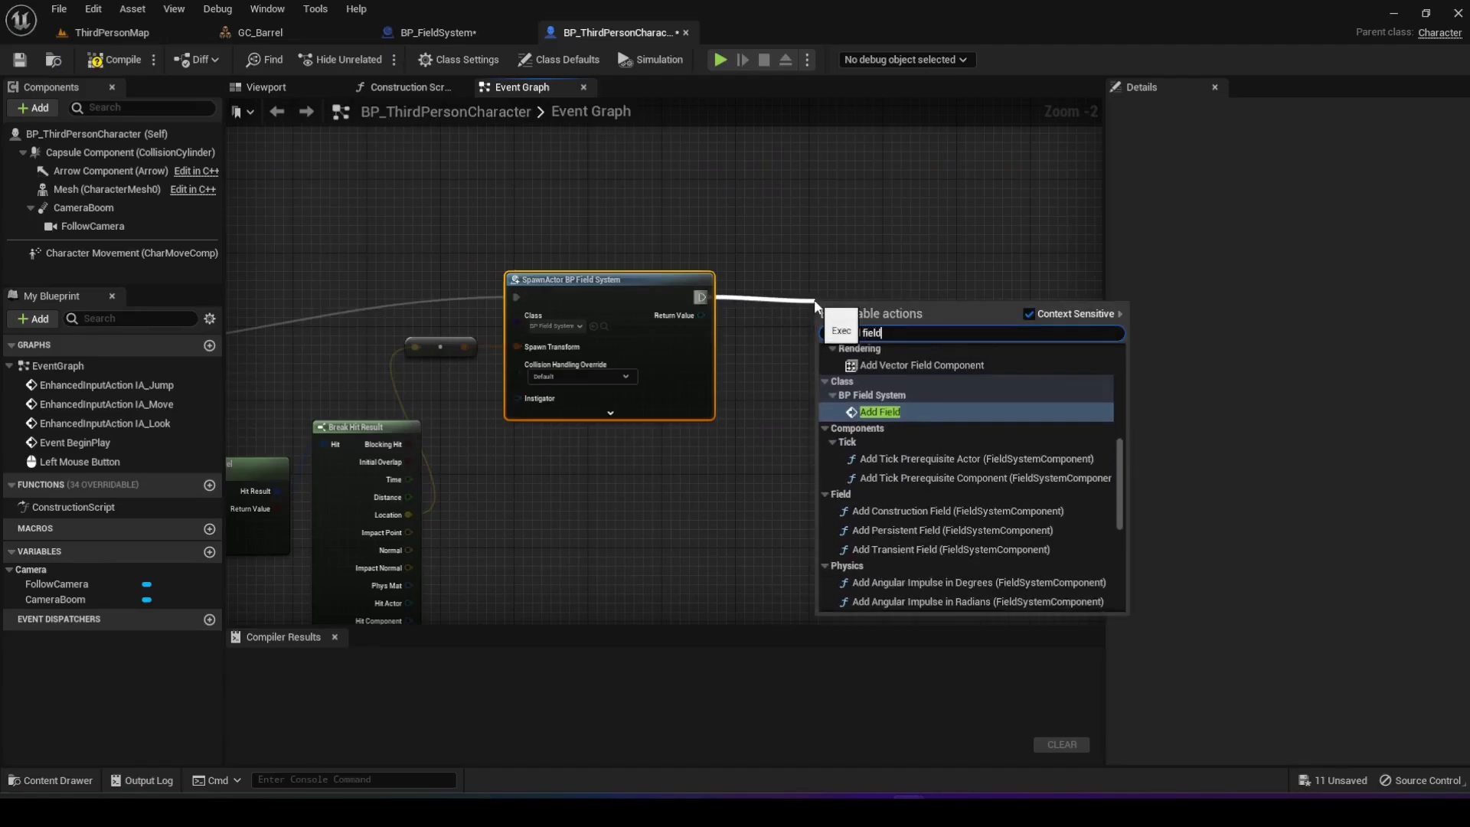
{"action": "left_click", "coordinate": [879, 412]}
{"action": "left_click_drag", "start_coordinate": [858, 308], "coordinate": [846, 274]}
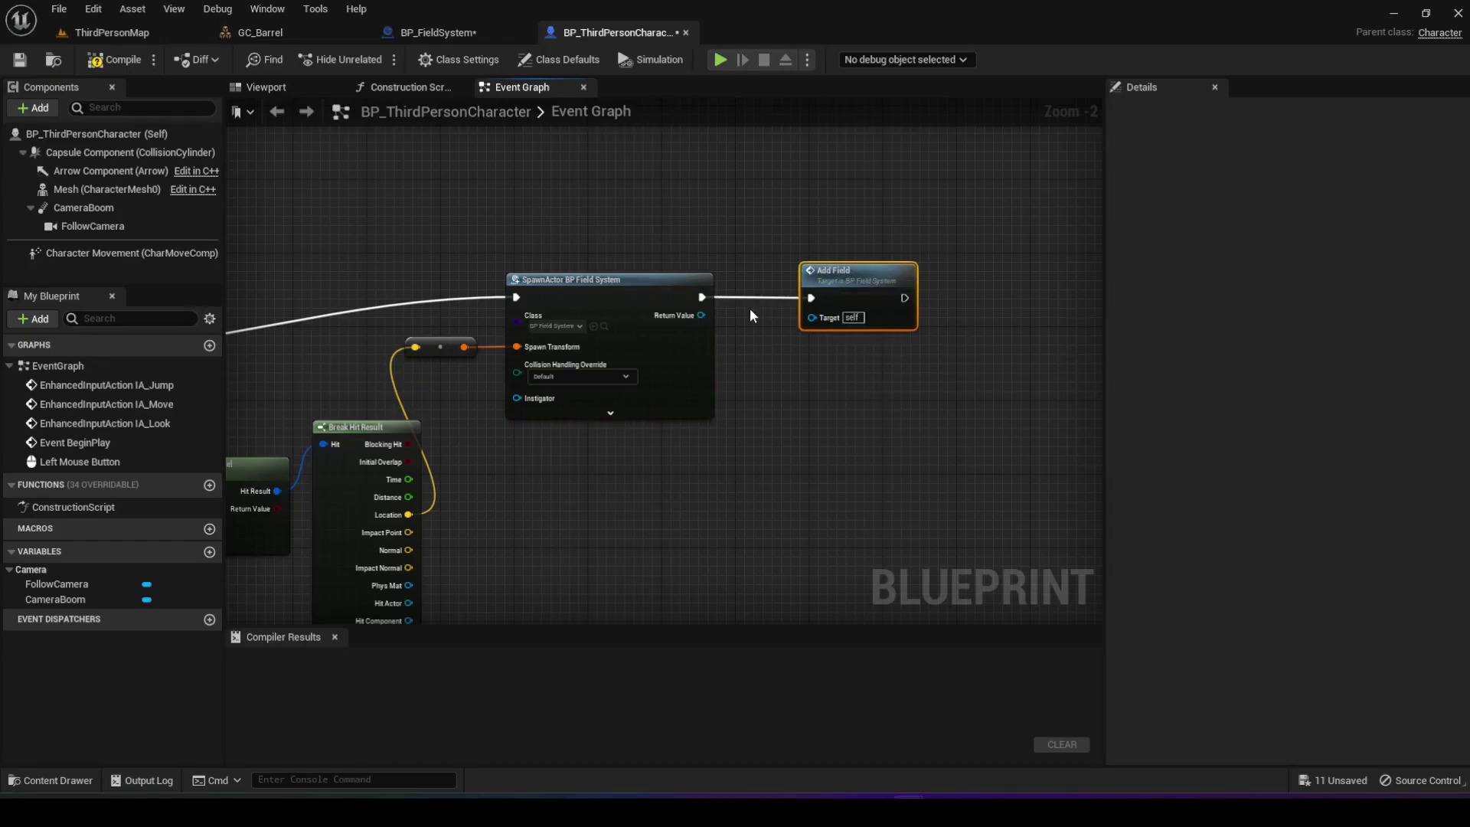
{"action": "left_click_drag", "start_coordinate": [702, 315], "coordinate": [816, 320]}
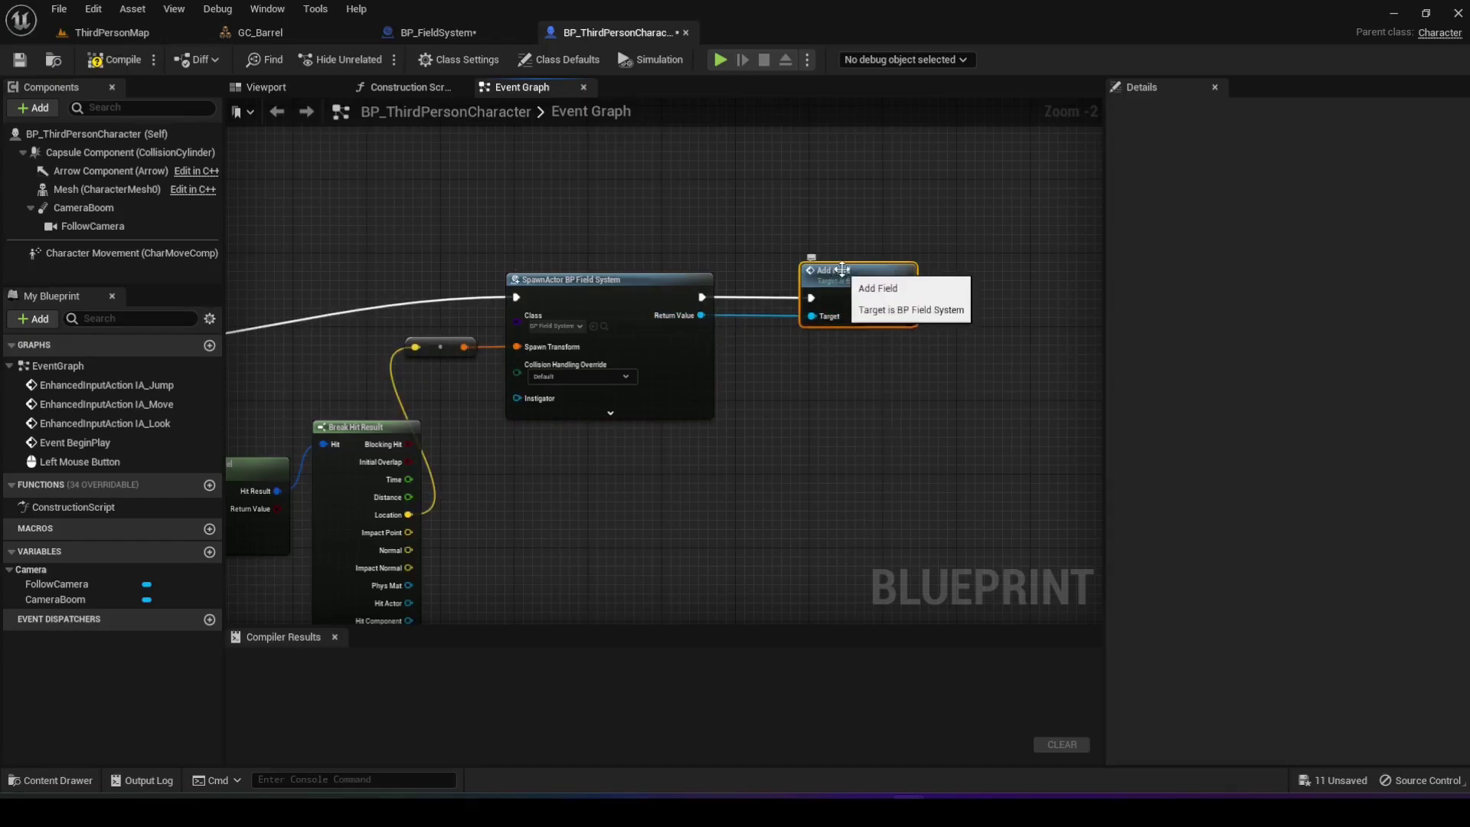
- Compile the third-person character blueprint and delete the BP_FieldSystem actor from the ThirdPersonMap level
{"action": "scroll", "coordinate": [778, 239], "scroll_direction": "down", "scroll_amount": 1}
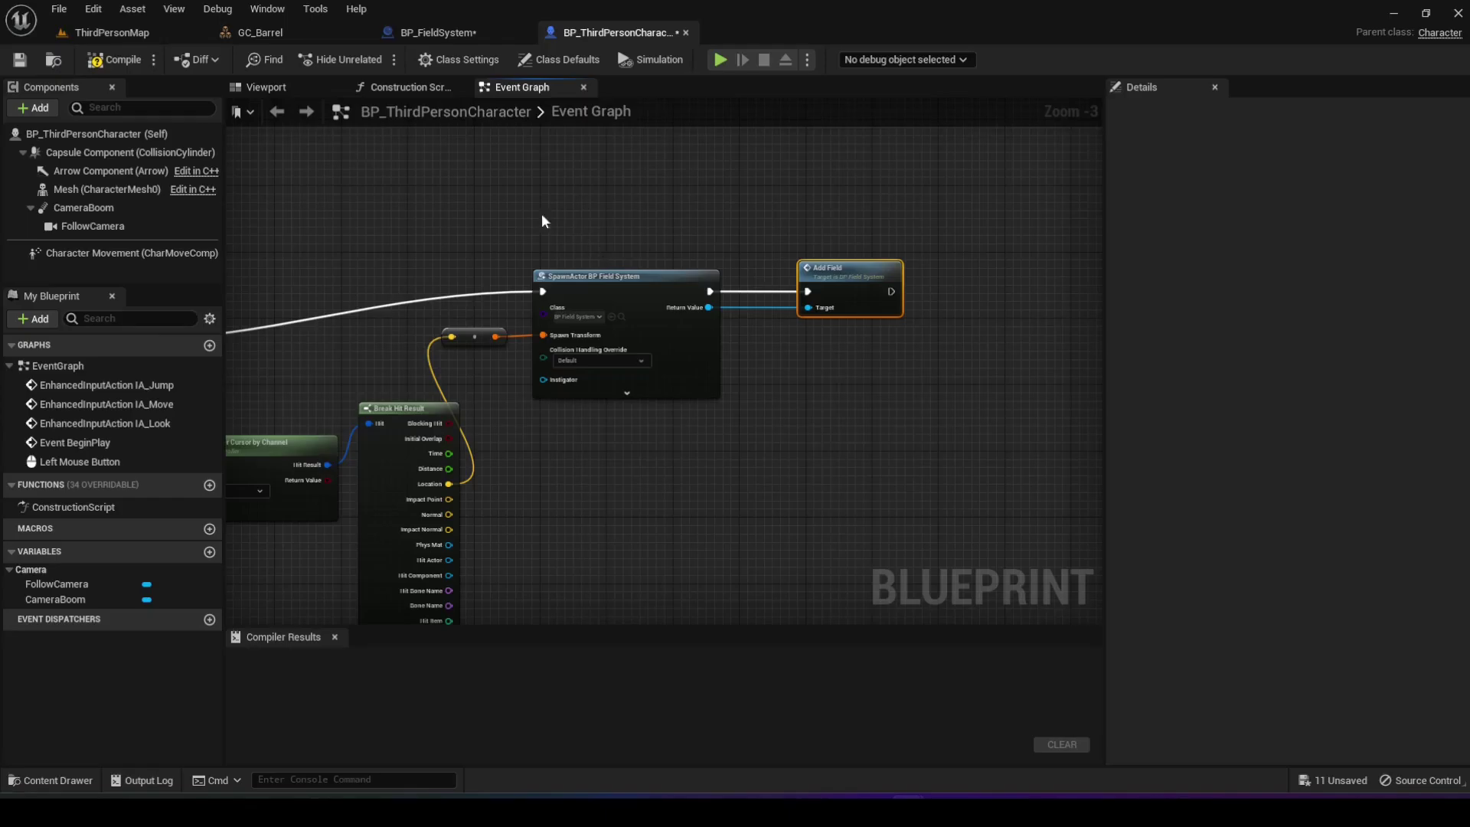
{"action": "left_click", "coordinate": [115, 60]}
{"action": "left_click", "coordinate": [121, 36]}
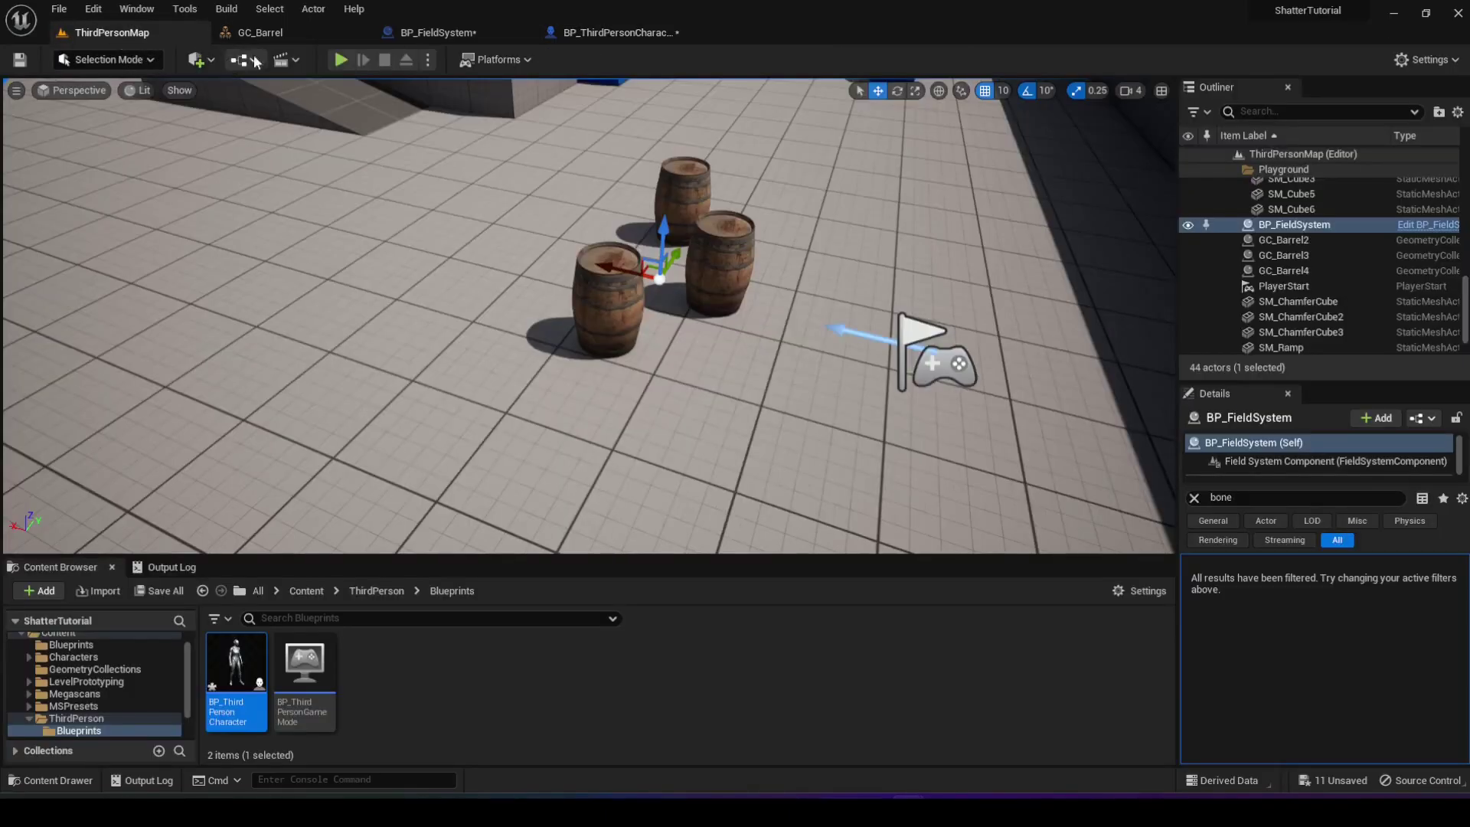
{"action": "left_click", "coordinate": [665, 265]}
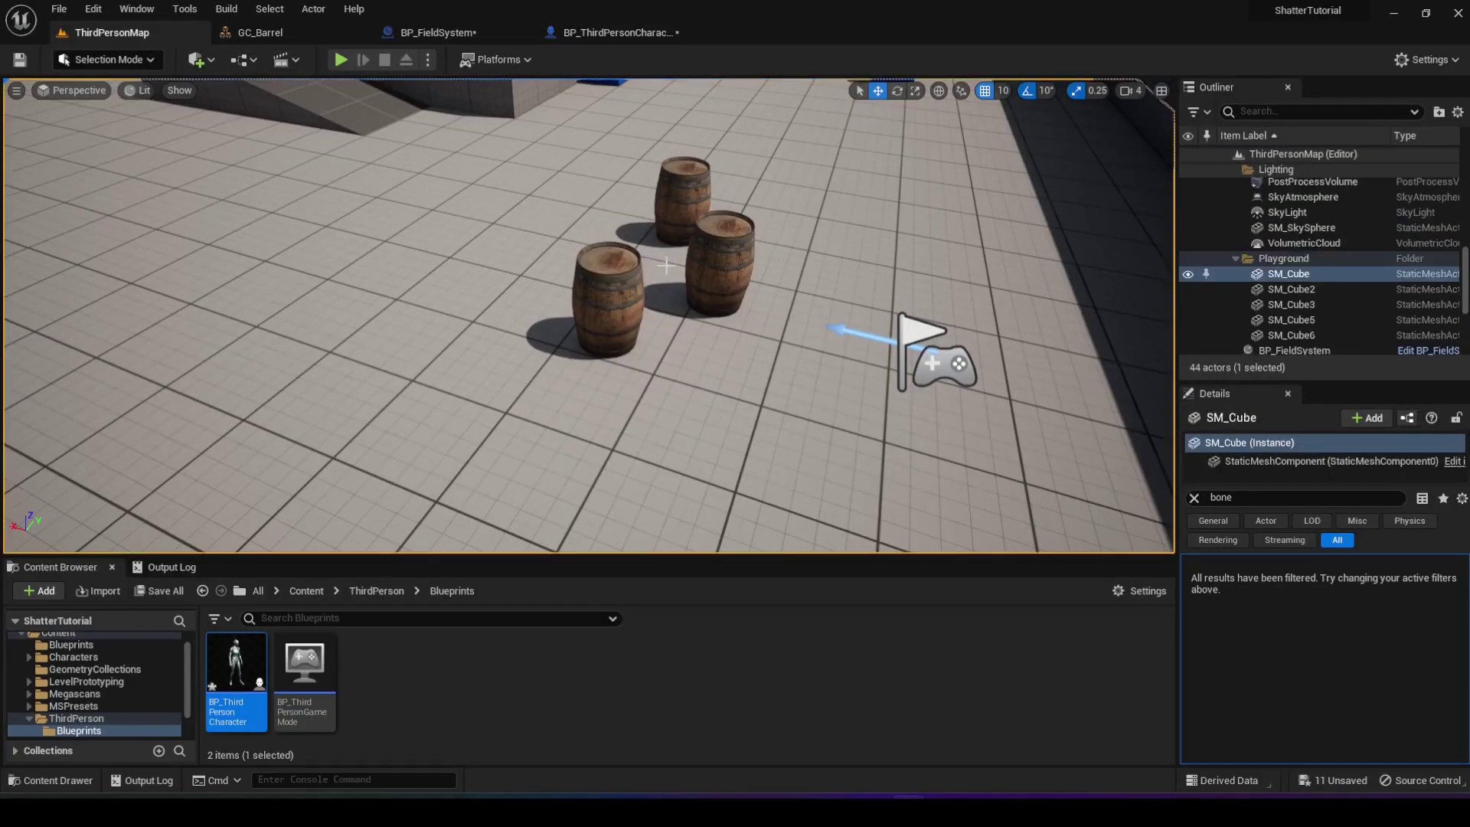
{"action": "left_click", "coordinate": [1271, 346]}
{"action": "key", "text": "Delete"}
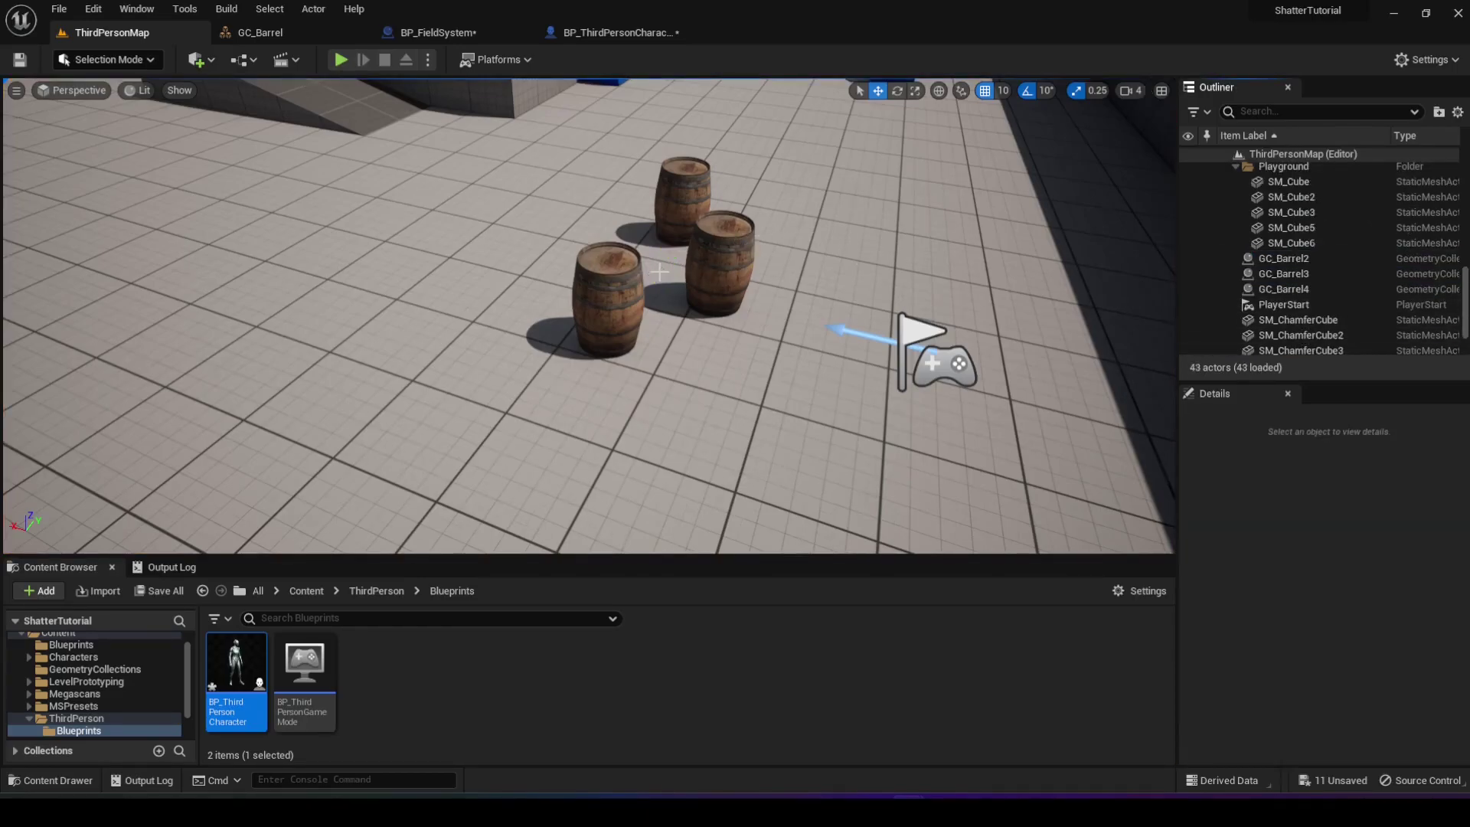
- Play the level, run the character around the barrels to test the setup, and stop the session
{"action": "left_click", "coordinate": [339, 61]}
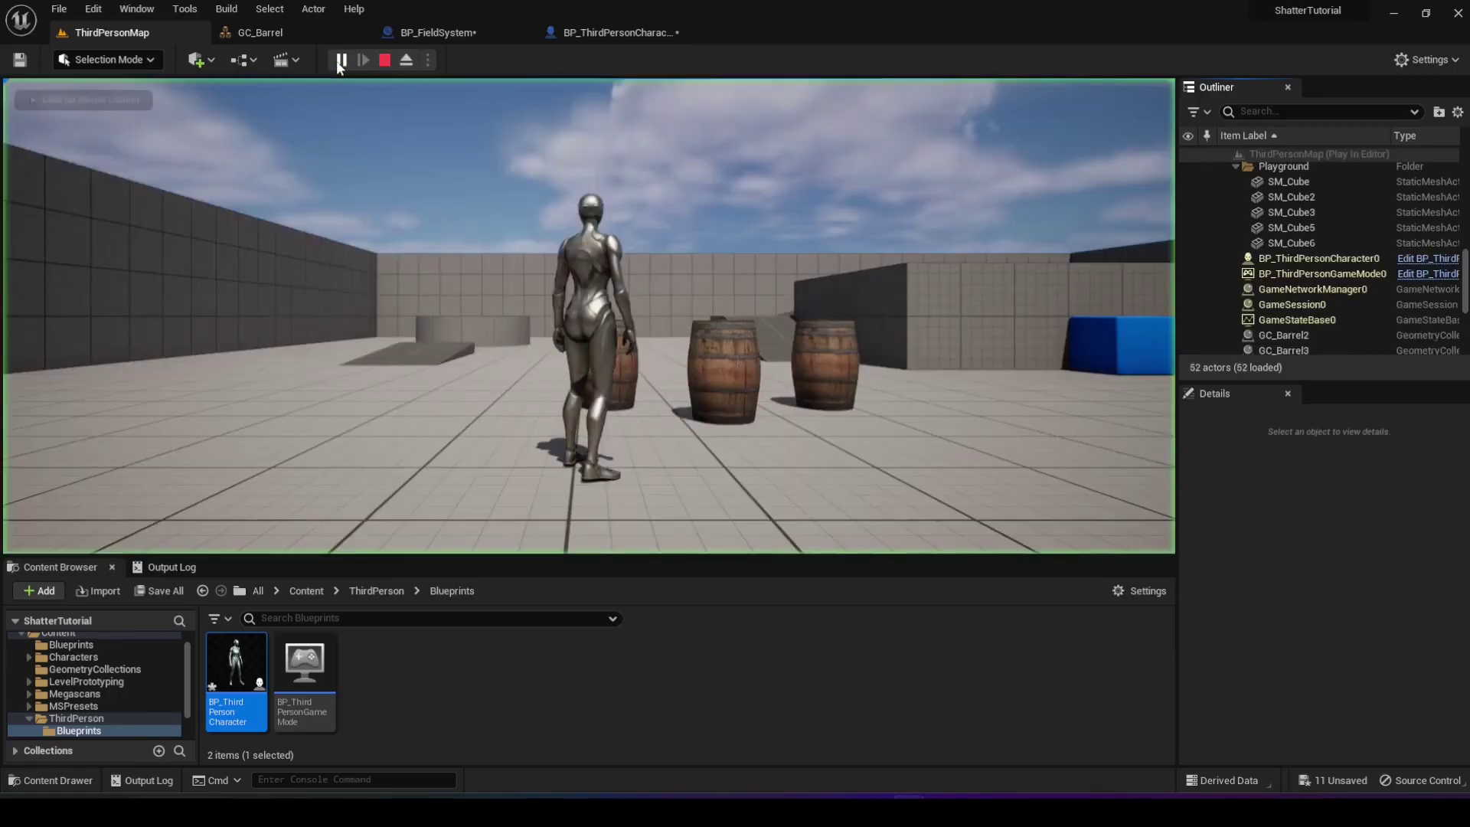
{"action": "key", "text": "w"}
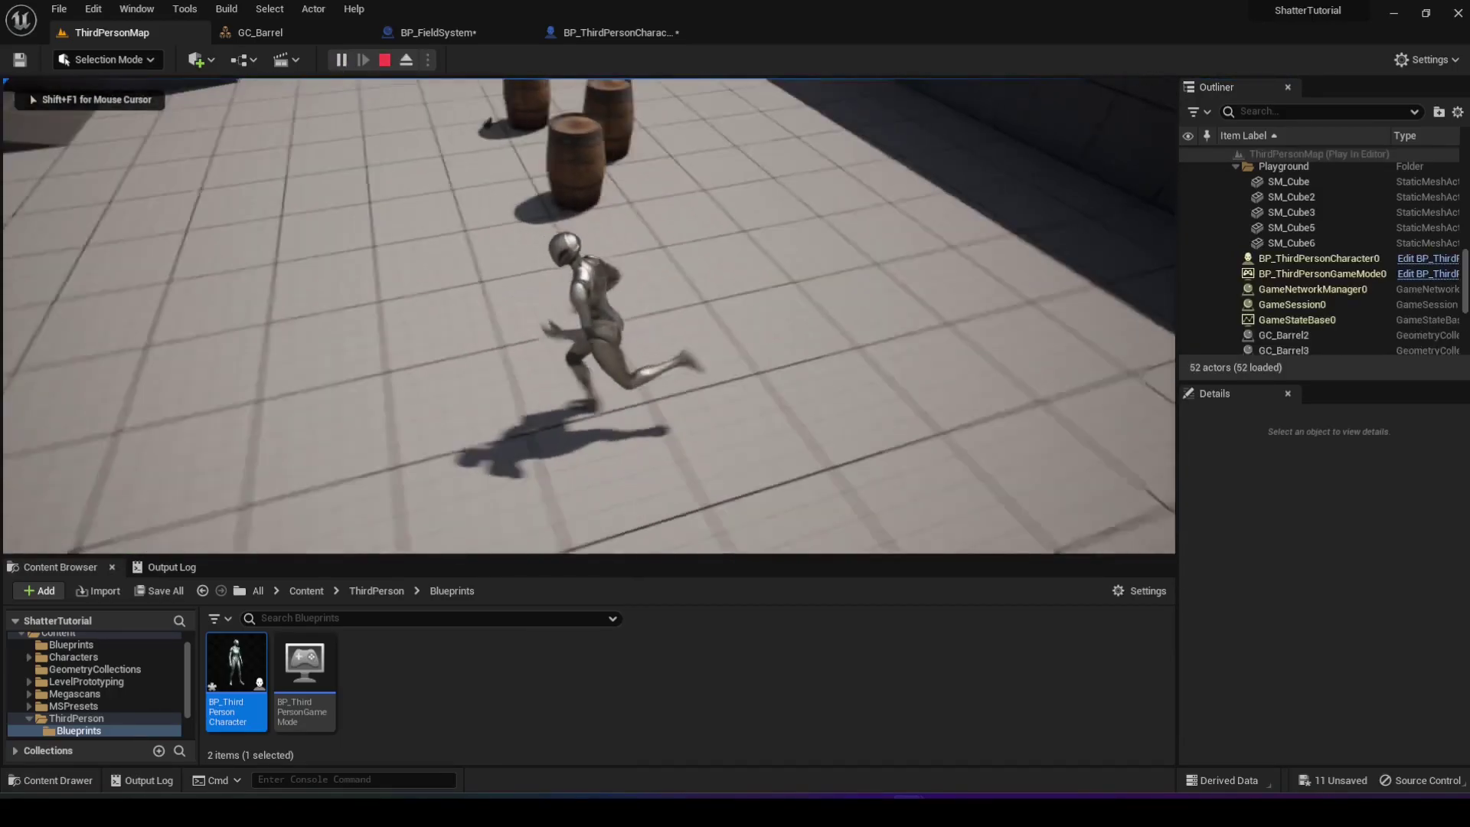
{"action": "key", "text": "s"}
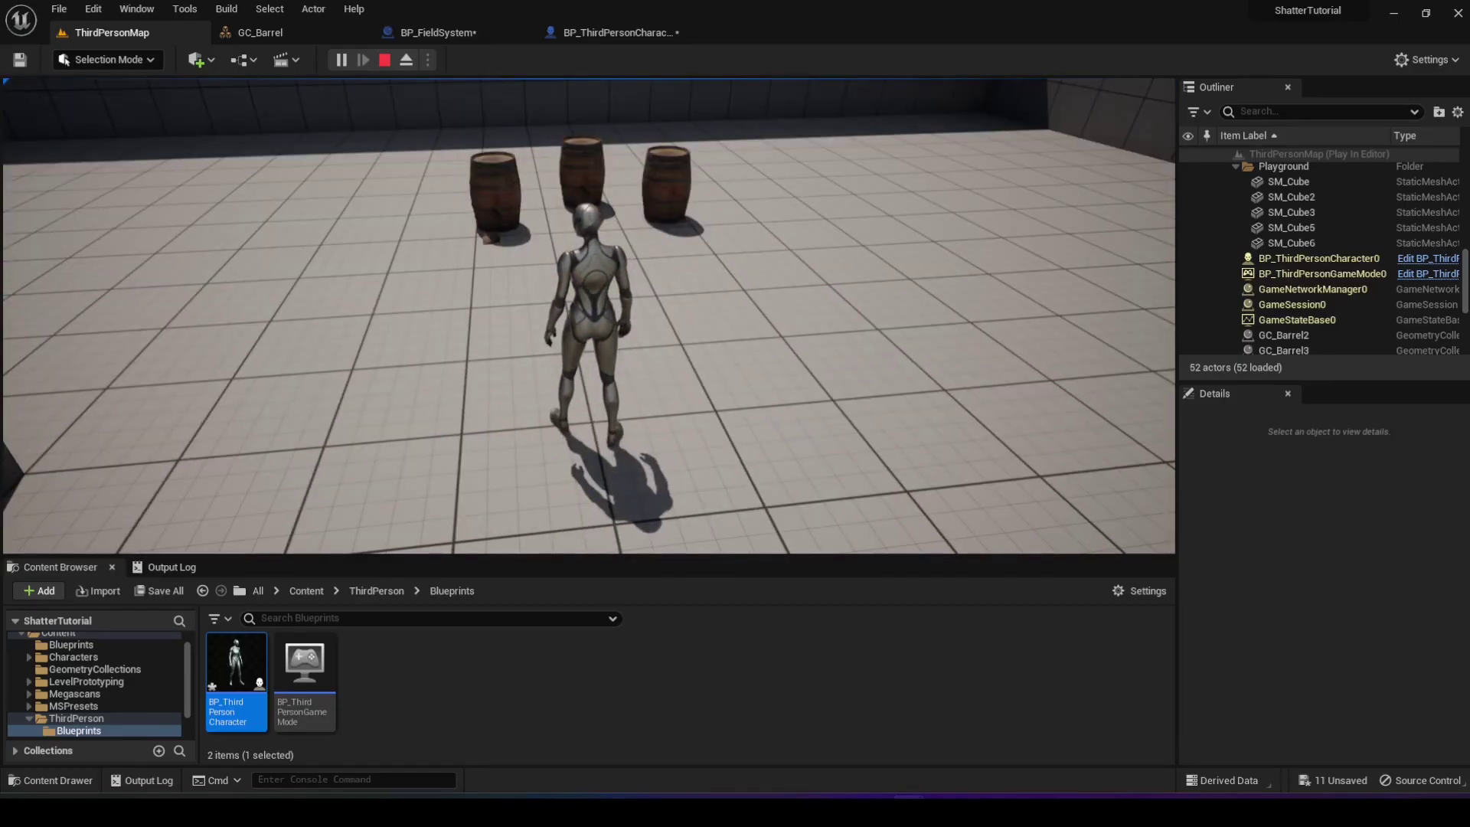
{"action": "key", "text": "Escape"}
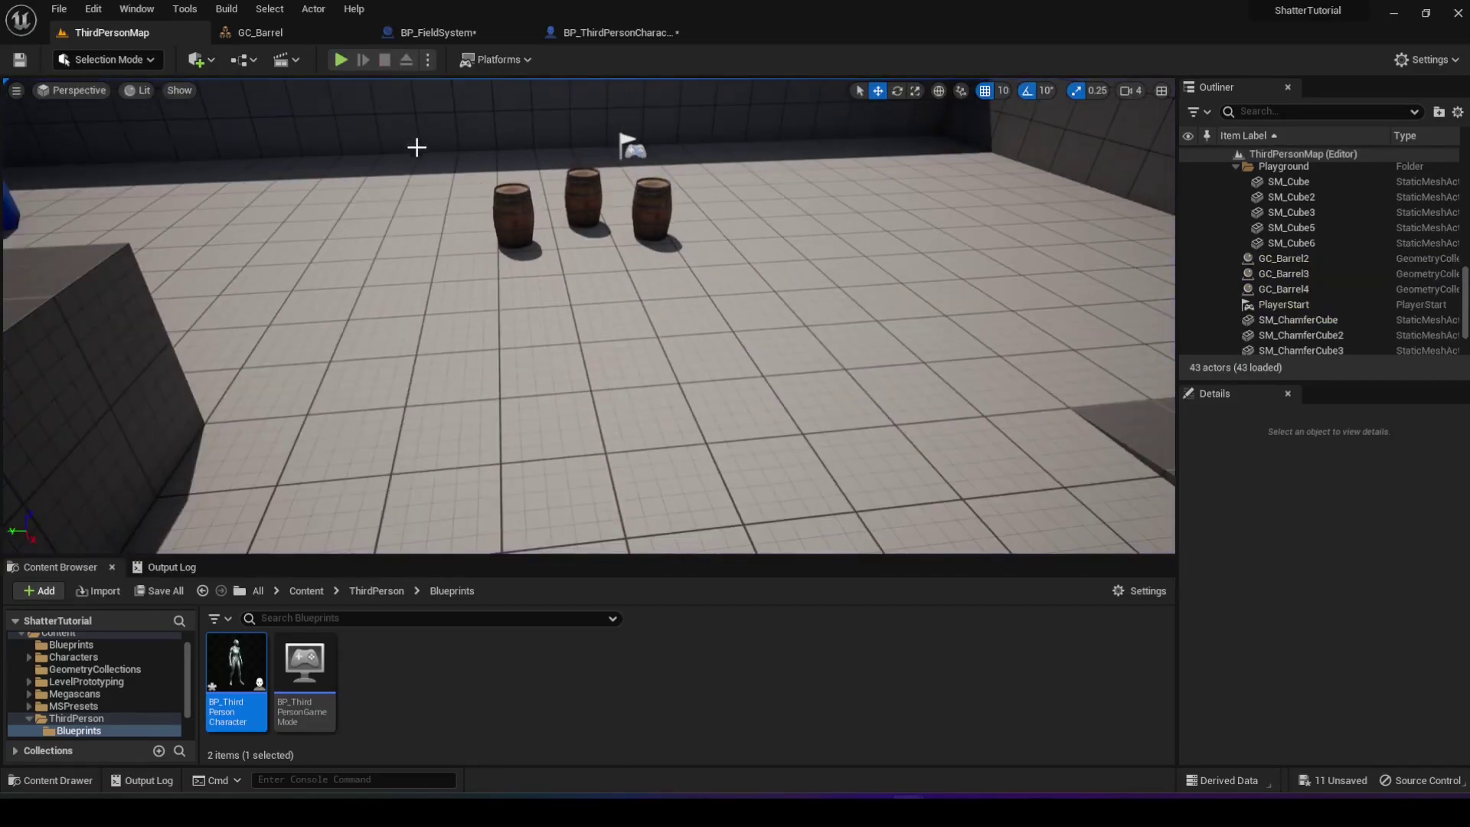
- Add a Get Player Controller node beside the Add Mapping Context node in the BP_ThirdPersonCharacter event graph
{"action": "left_click", "coordinate": [250, 61]}
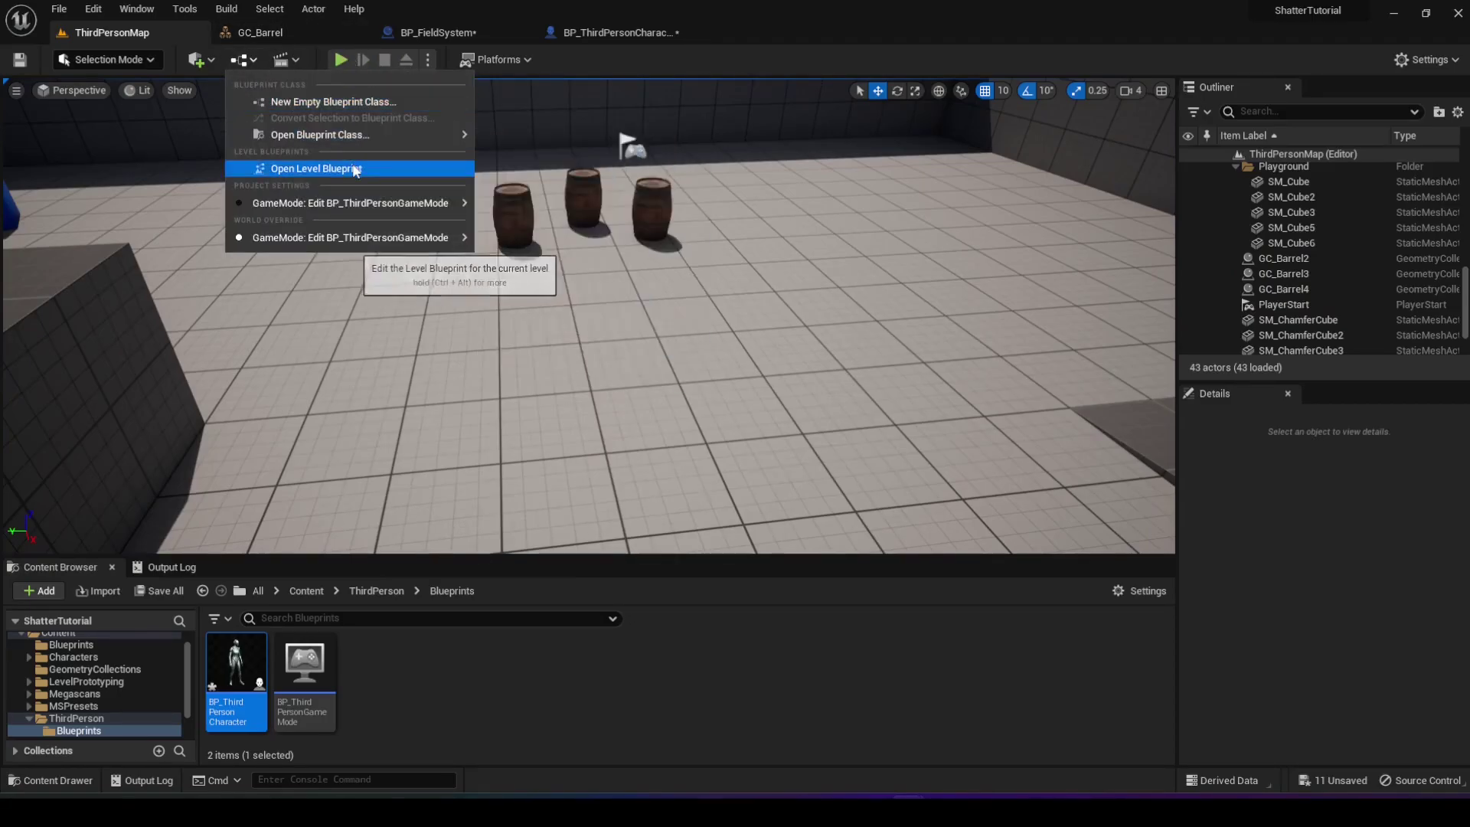
{"action": "left_click", "coordinate": [590, 33]}
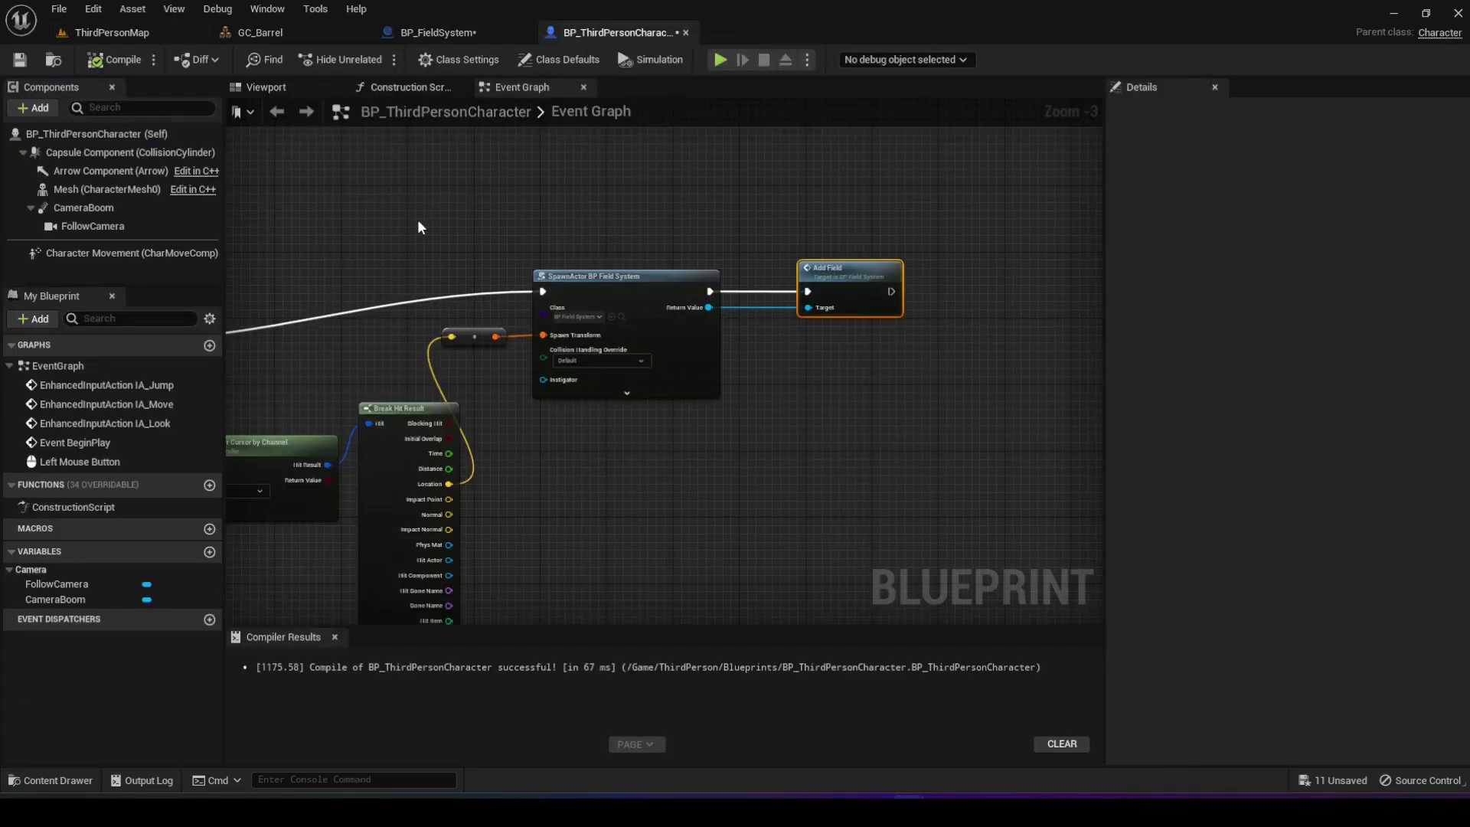
{"action": "scroll", "coordinate": [416, 219], "scroll_direction": "up", "scroll_amount": 1}
{"action": "right_click_drag", "start_coordinate": [675, 368], "coordinate": [615, 237]}
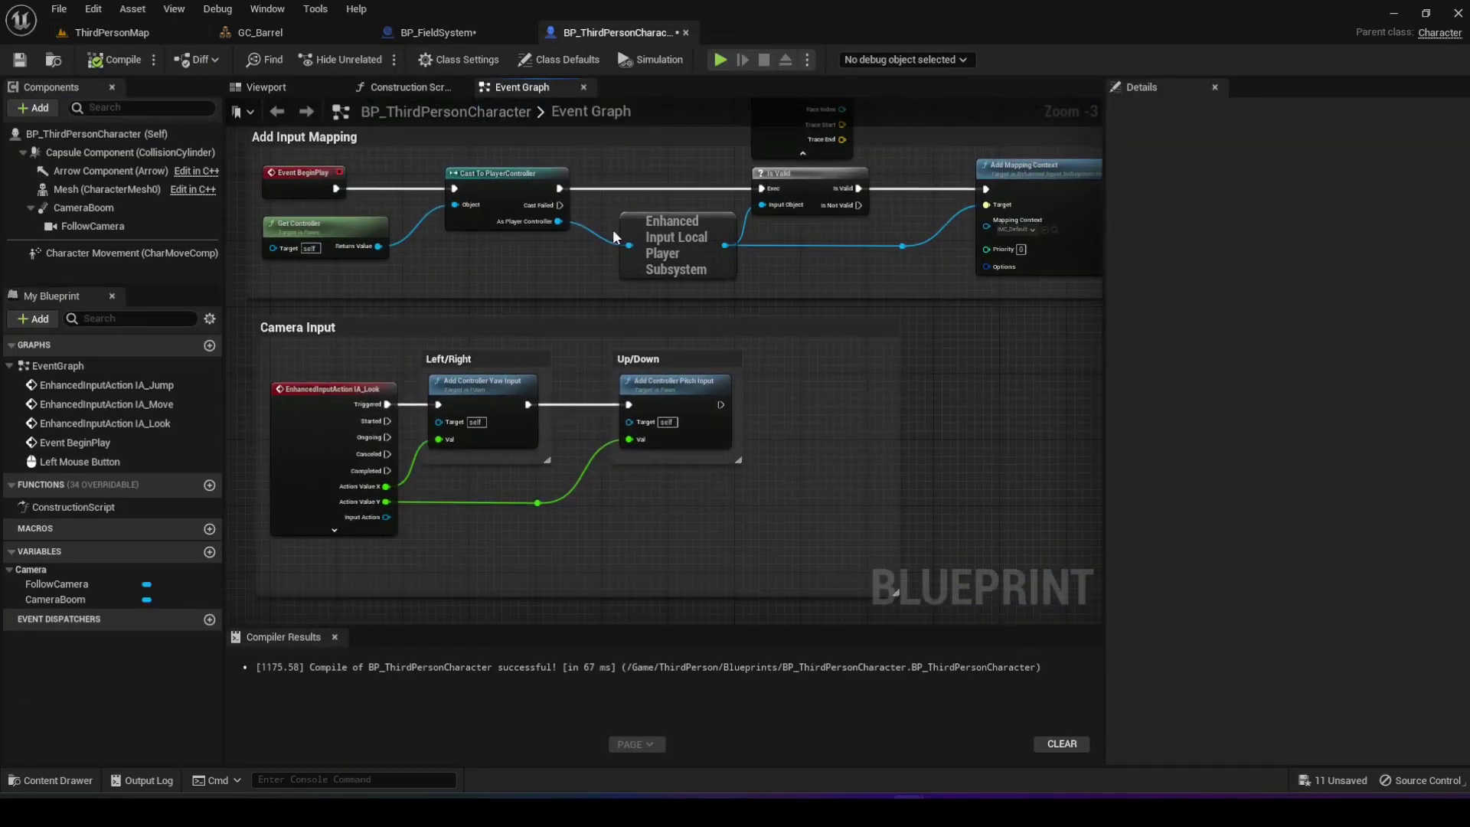
{"action": "right_click_drag", "start_coordinate": [796, 294], "coordinate": [318, 411]}
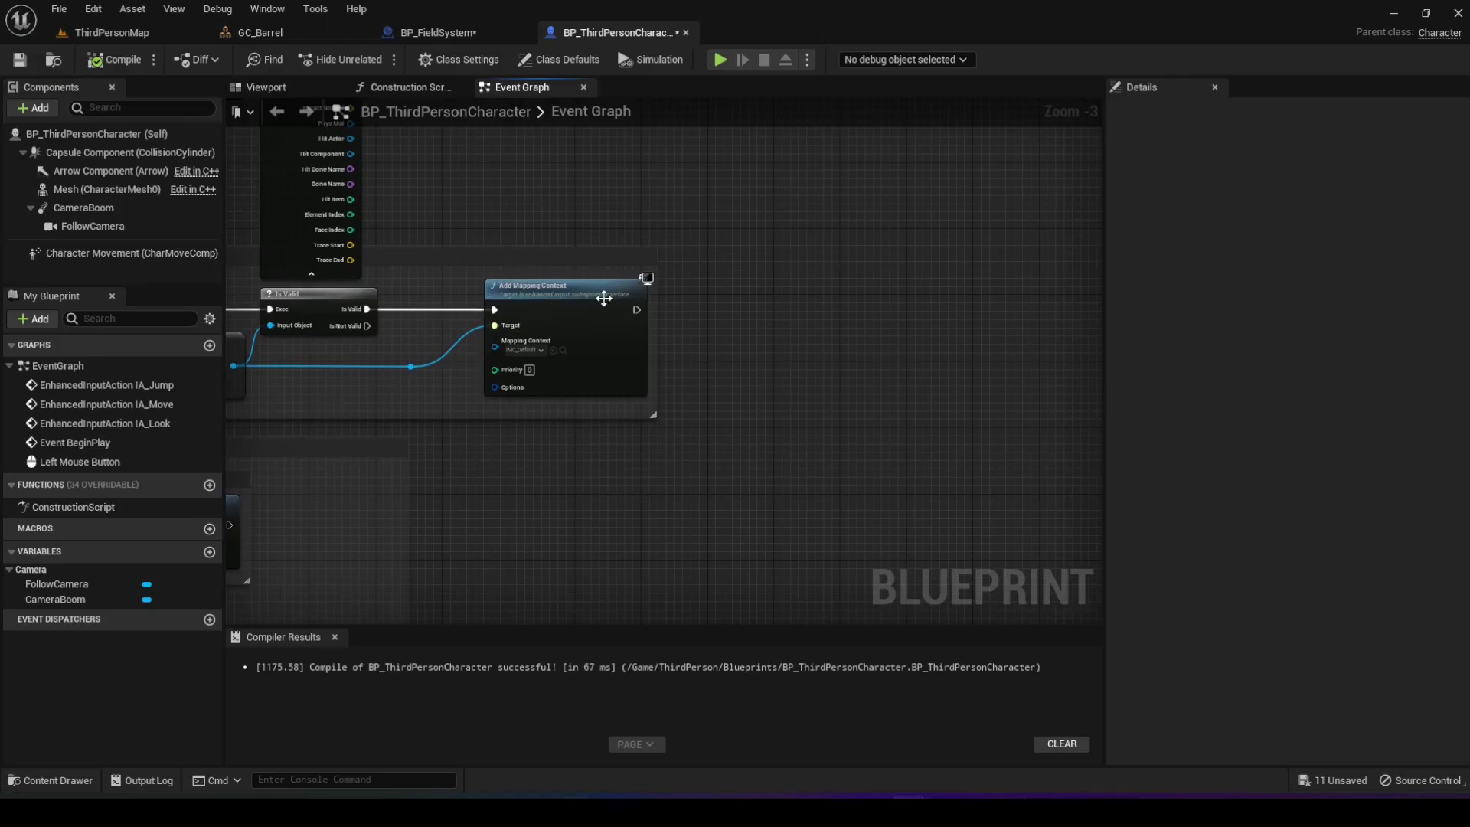
{"action": "scroll", "coordinate": [692, 309], "scroll_direction": "down", "scroll_amount": 1}
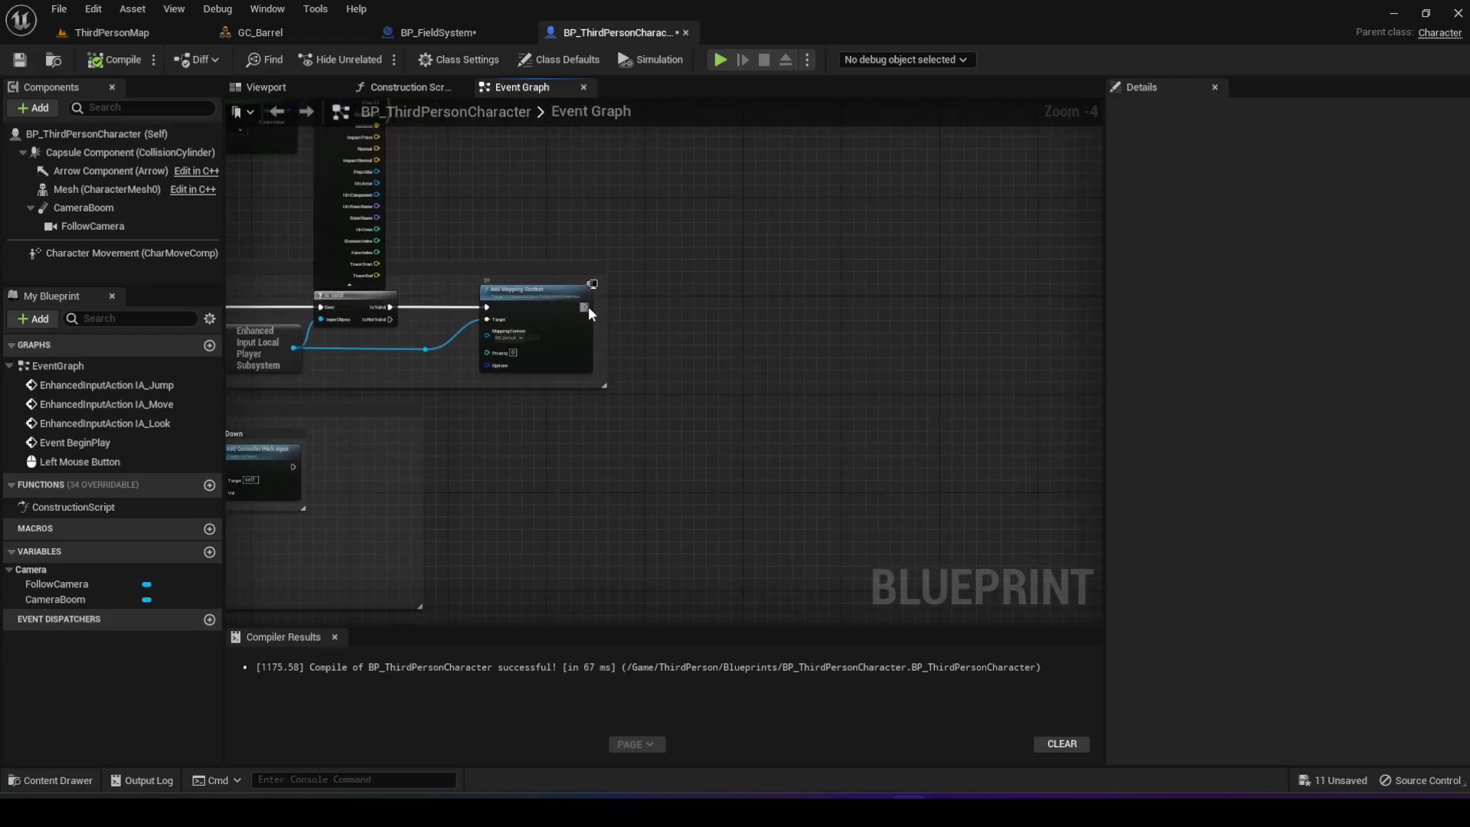
{"action": "right_click_drag", "start_coordinate": [640, 338], "coordinate": [633, 366]}
{"action": "right_click", "coordinate": [614, 401]}
{"action": "type", "text": "get ok"}
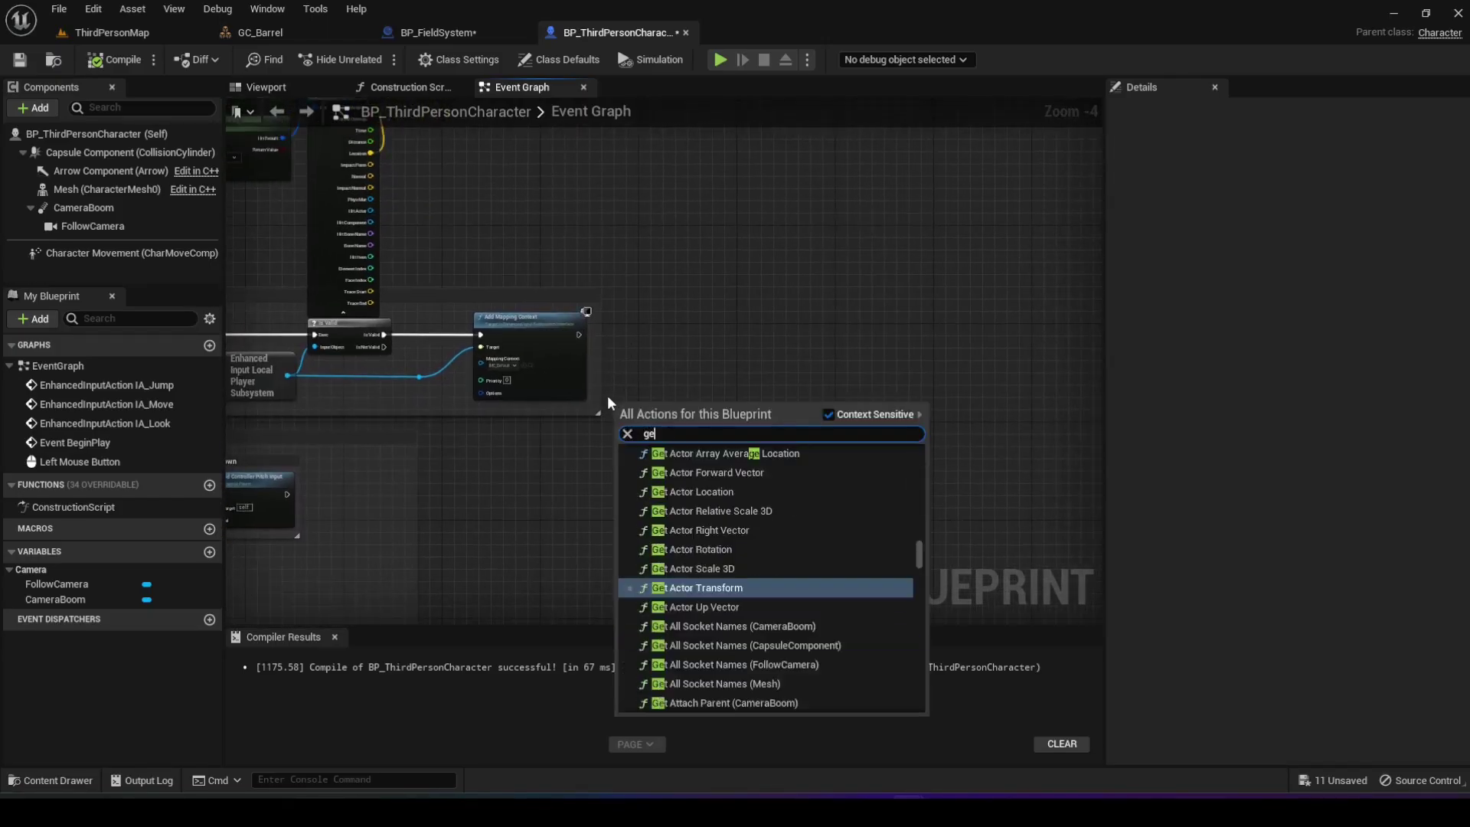
{"action": "key", "text": "BackSpace"}
{"action": "key", "text": "BackSpace"}
{"action": "type", "text": "pla"}
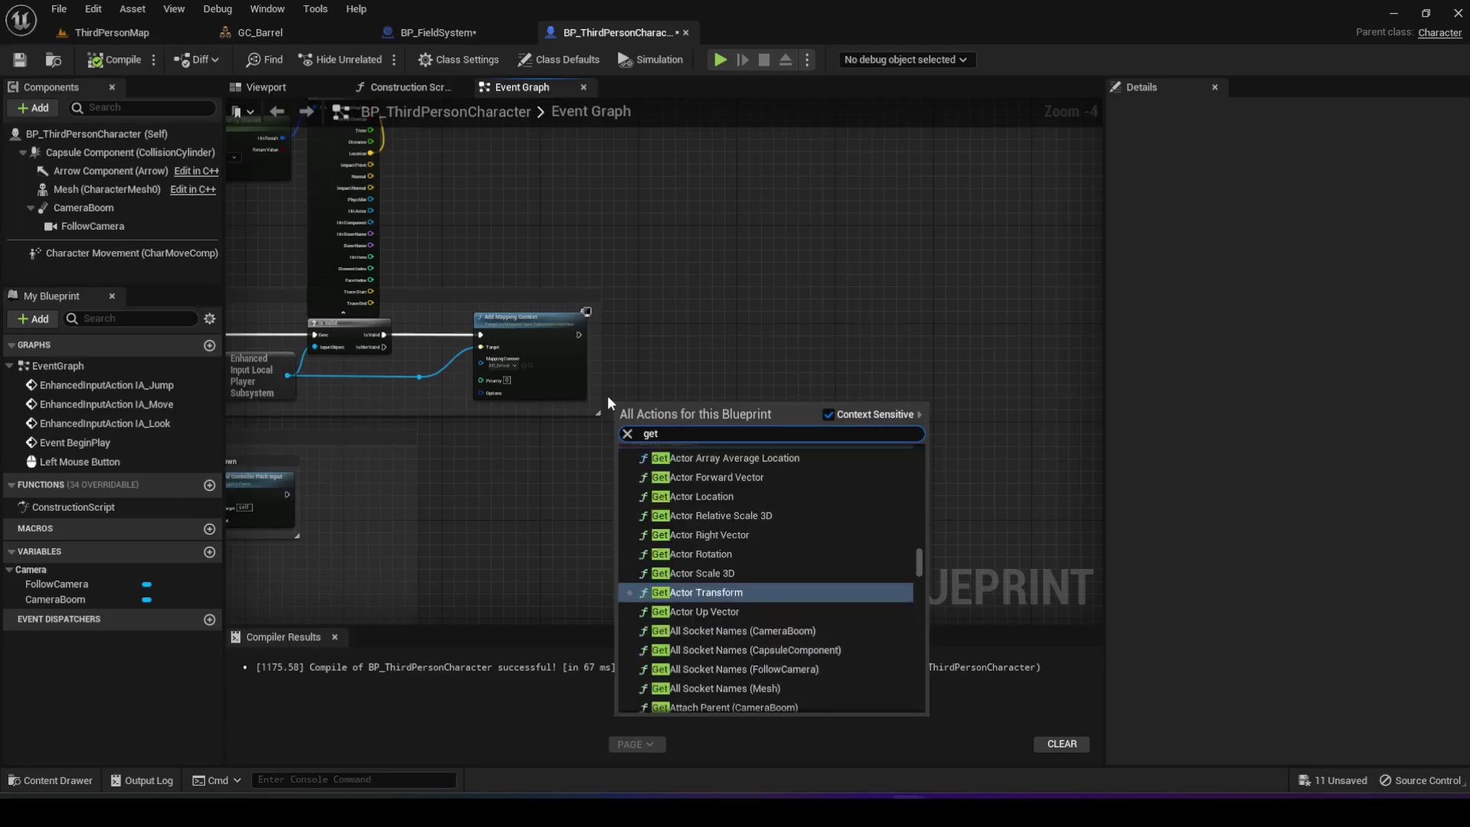
{"action": "type", "text": "yer contr"}
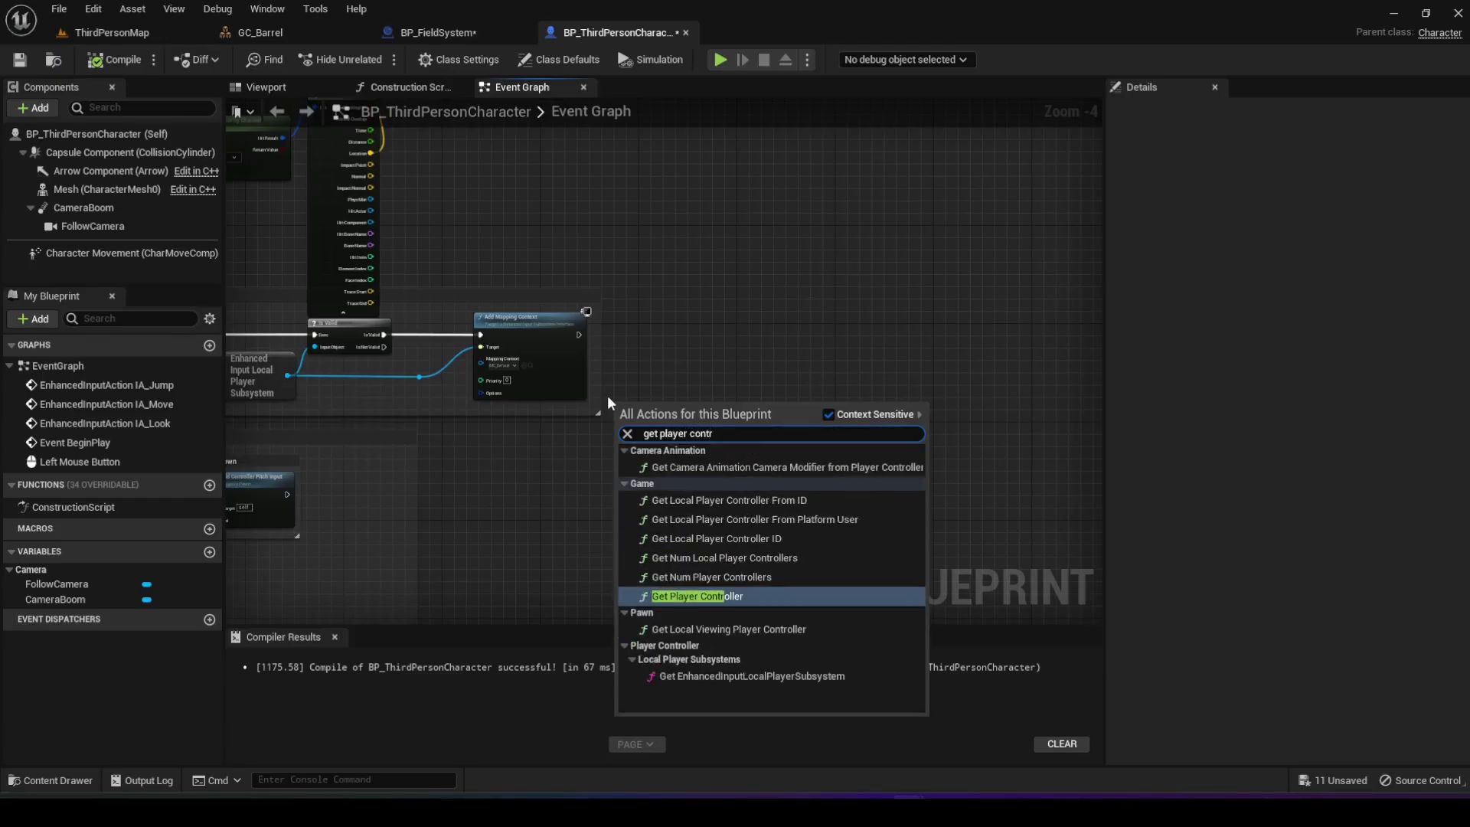
{"action": "key", "text": "Return"}
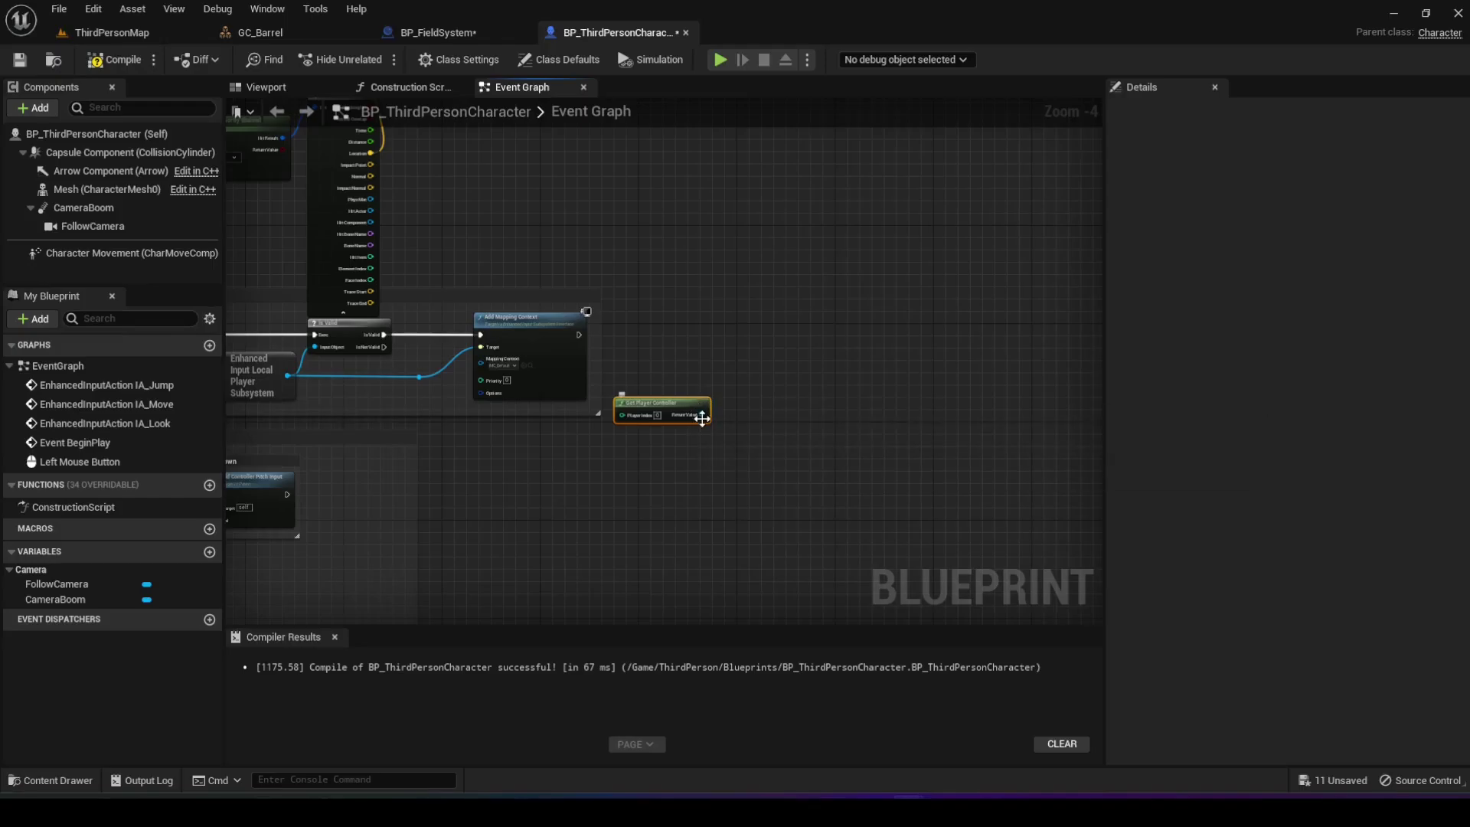
- Add a Set Show Mouse Cursor node with its Target fed by the Get Player Controller node's Return Value
{"action": "scroll", "coordinate": [704, 418], "scroll_direction": "up", "scroll_amount": 1}
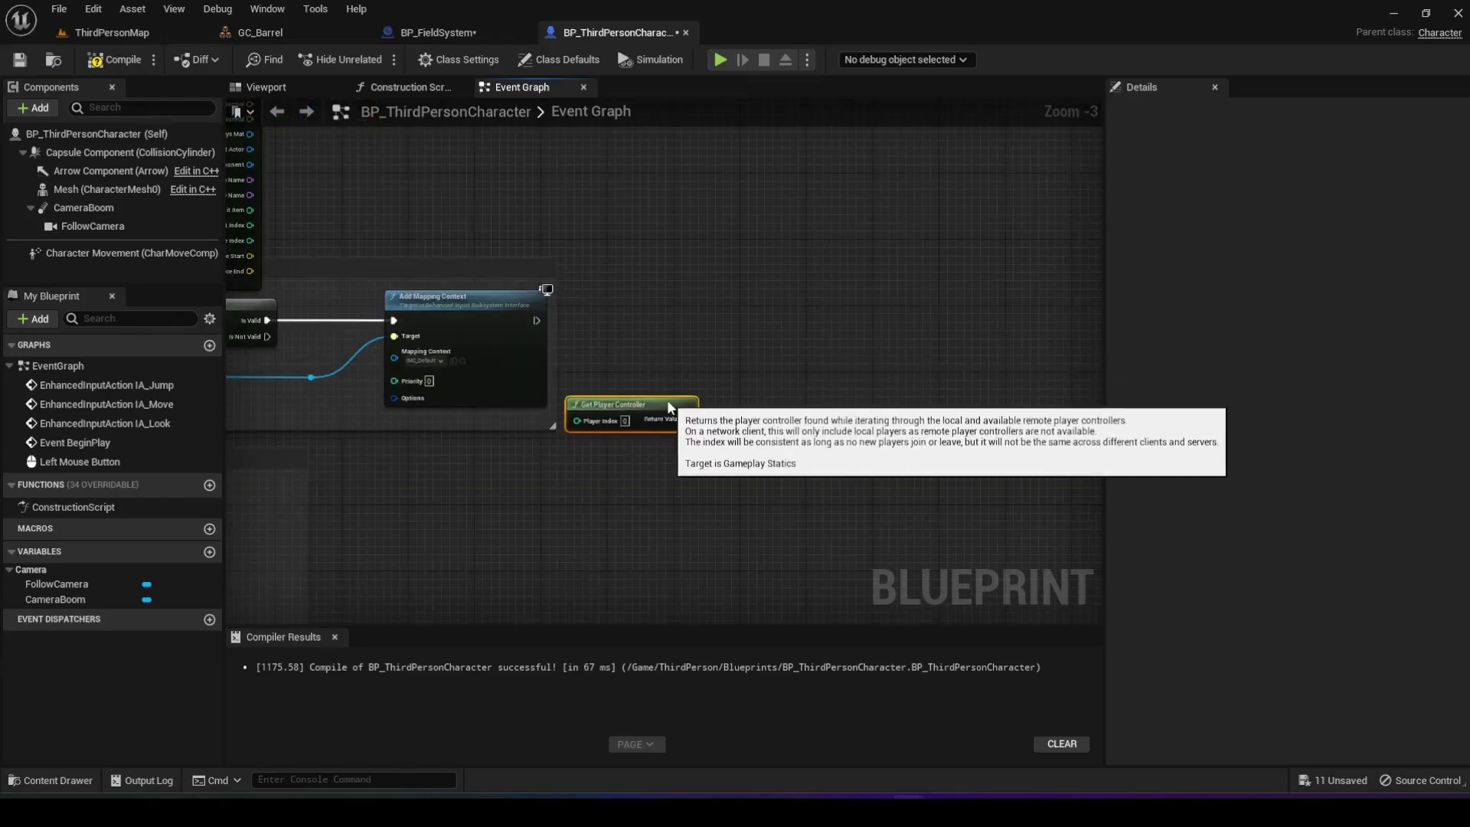
{"action": "left_click_drag", "start_coordinate": [686, 418], "coordinate": [731, 324]}
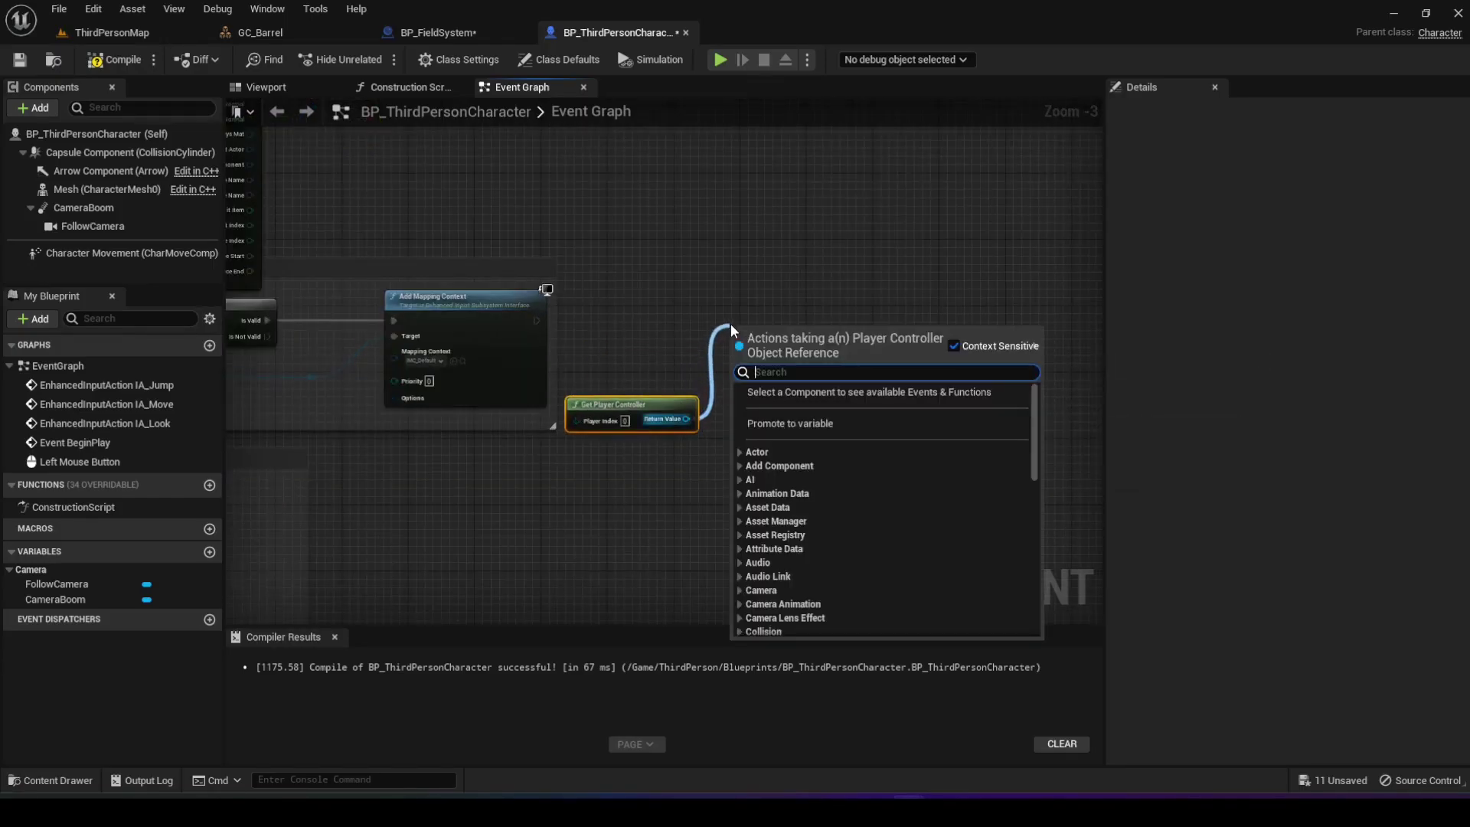
{"action": "type", "text": "show mouse"}
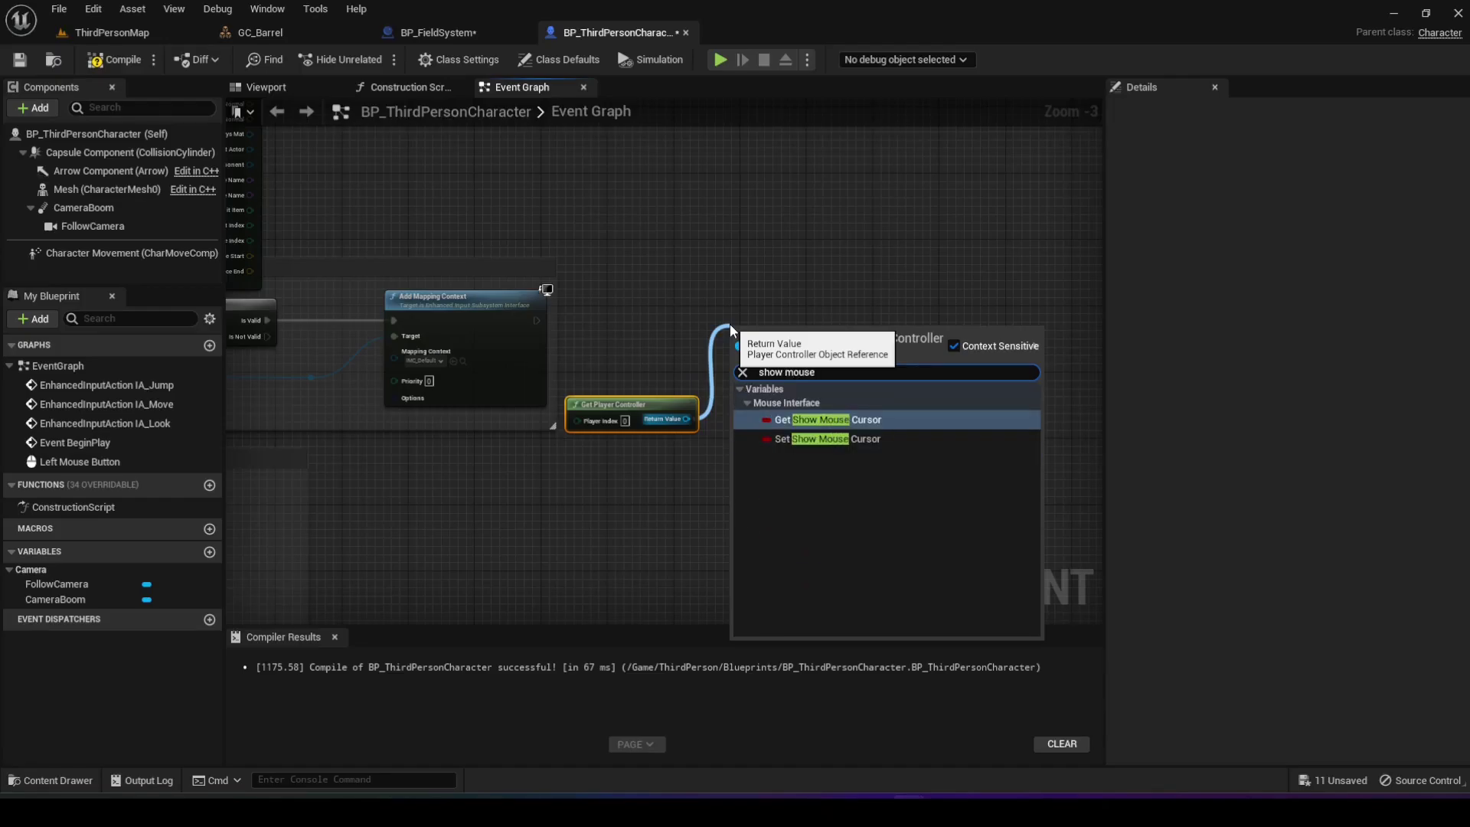
{"action": "left_click", "coordinate": [831, 439]}
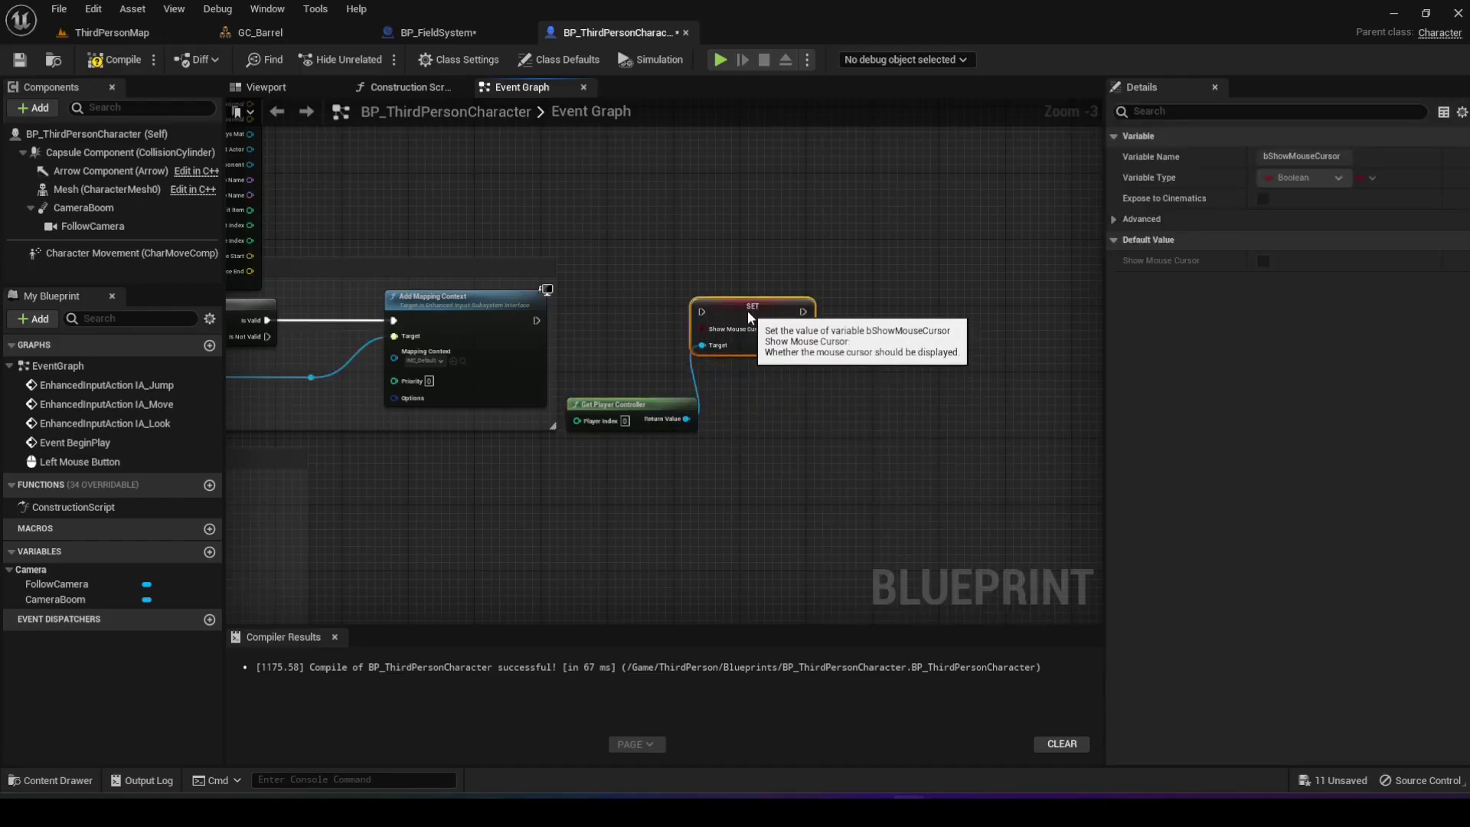
- Run the Set Show Mouse Cursor node after Add Mapping Context with Show Mouse Cursor enabled, and compile the blueprint
{"action": "left_click_drag", "start_coordinate": [536, 320], "coordinate": [701, 312]}
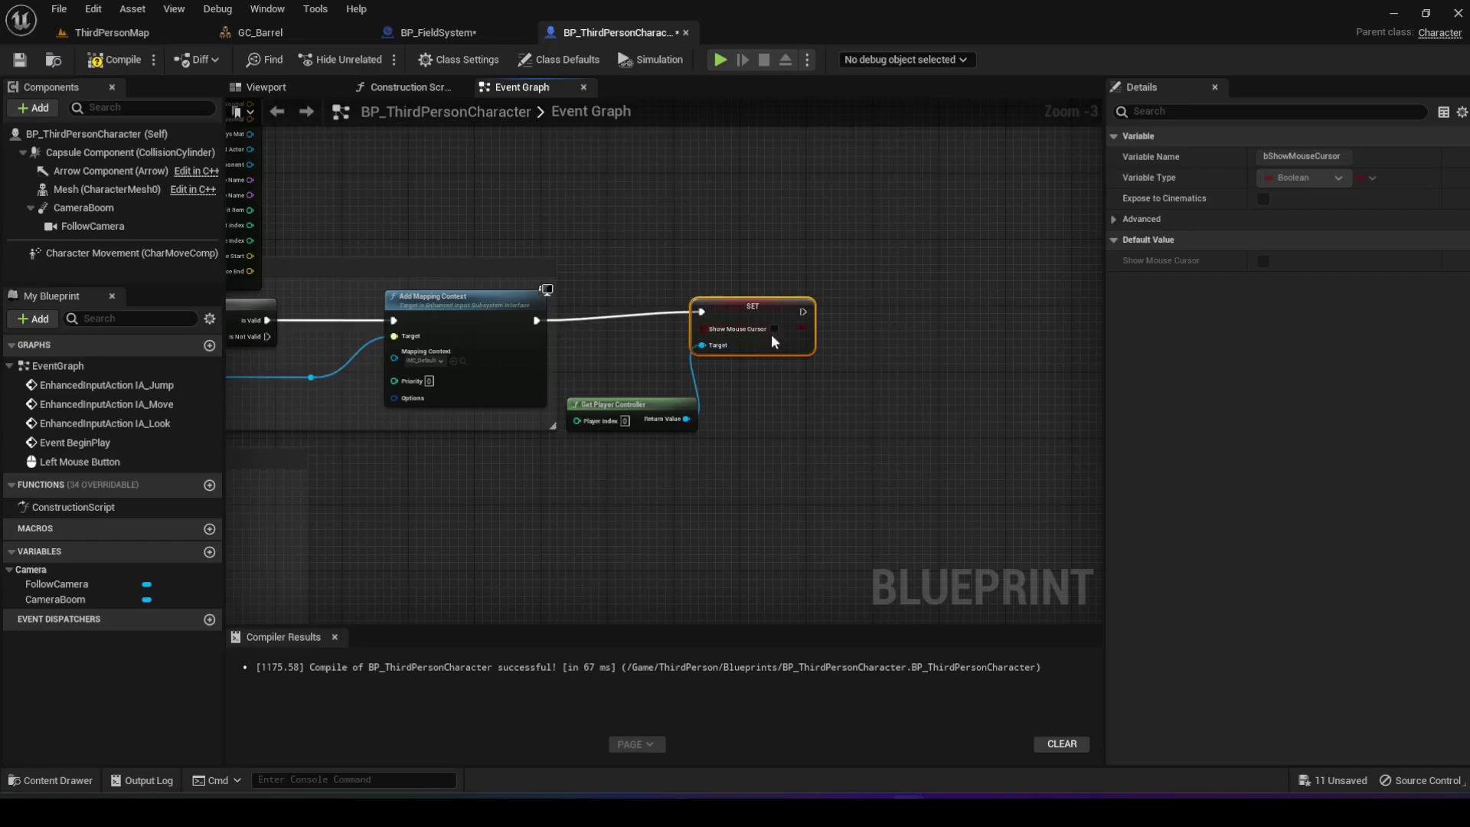
{"action": "left_click", "coordinate": [774, 329]}
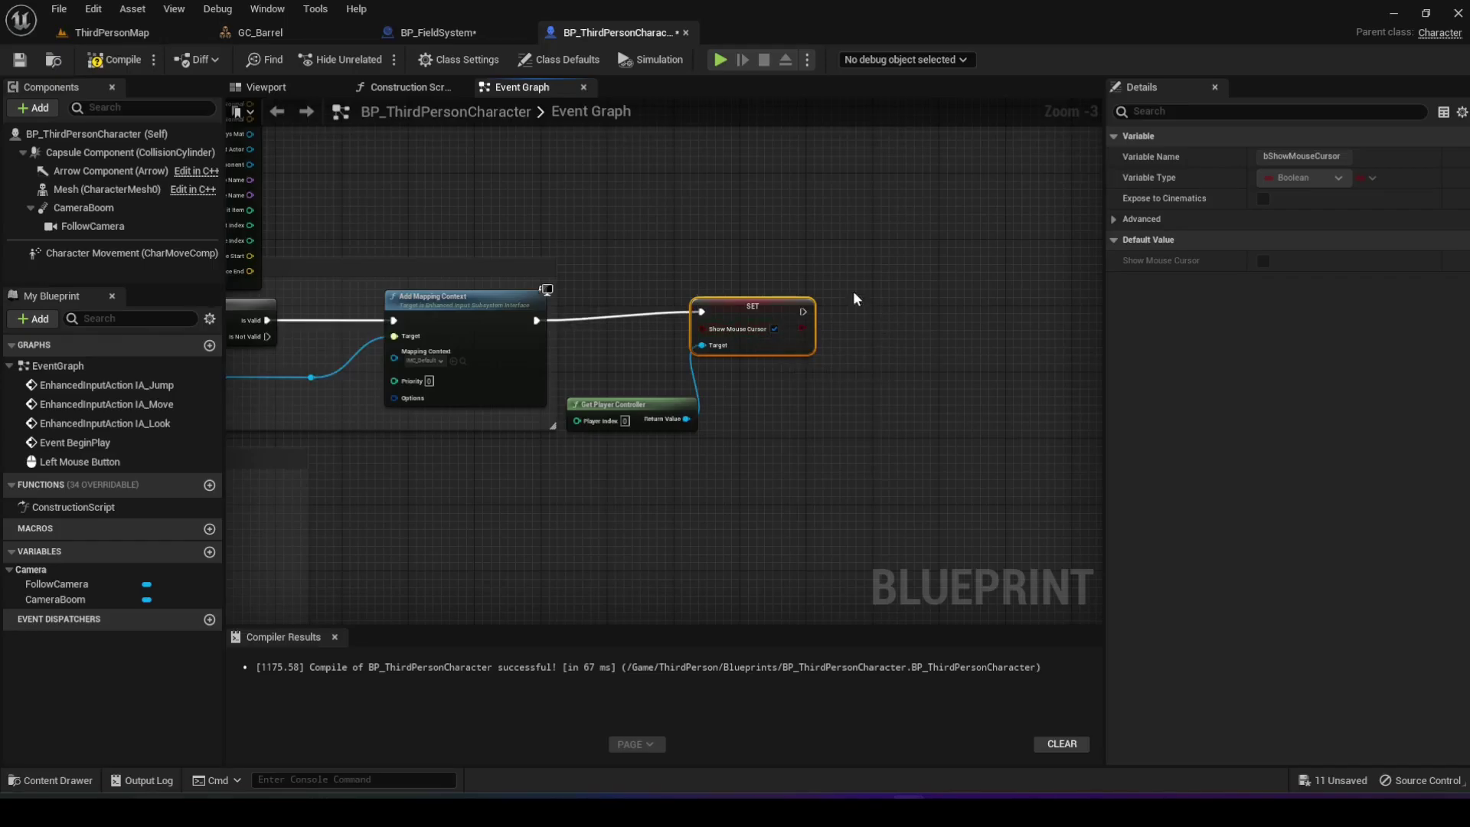
{"action": "left_click", "coordinate": [134, 65]}
{"action": "right_click_drag", "start_coordinate": [387, 173], "coordinate": [765, 381]}
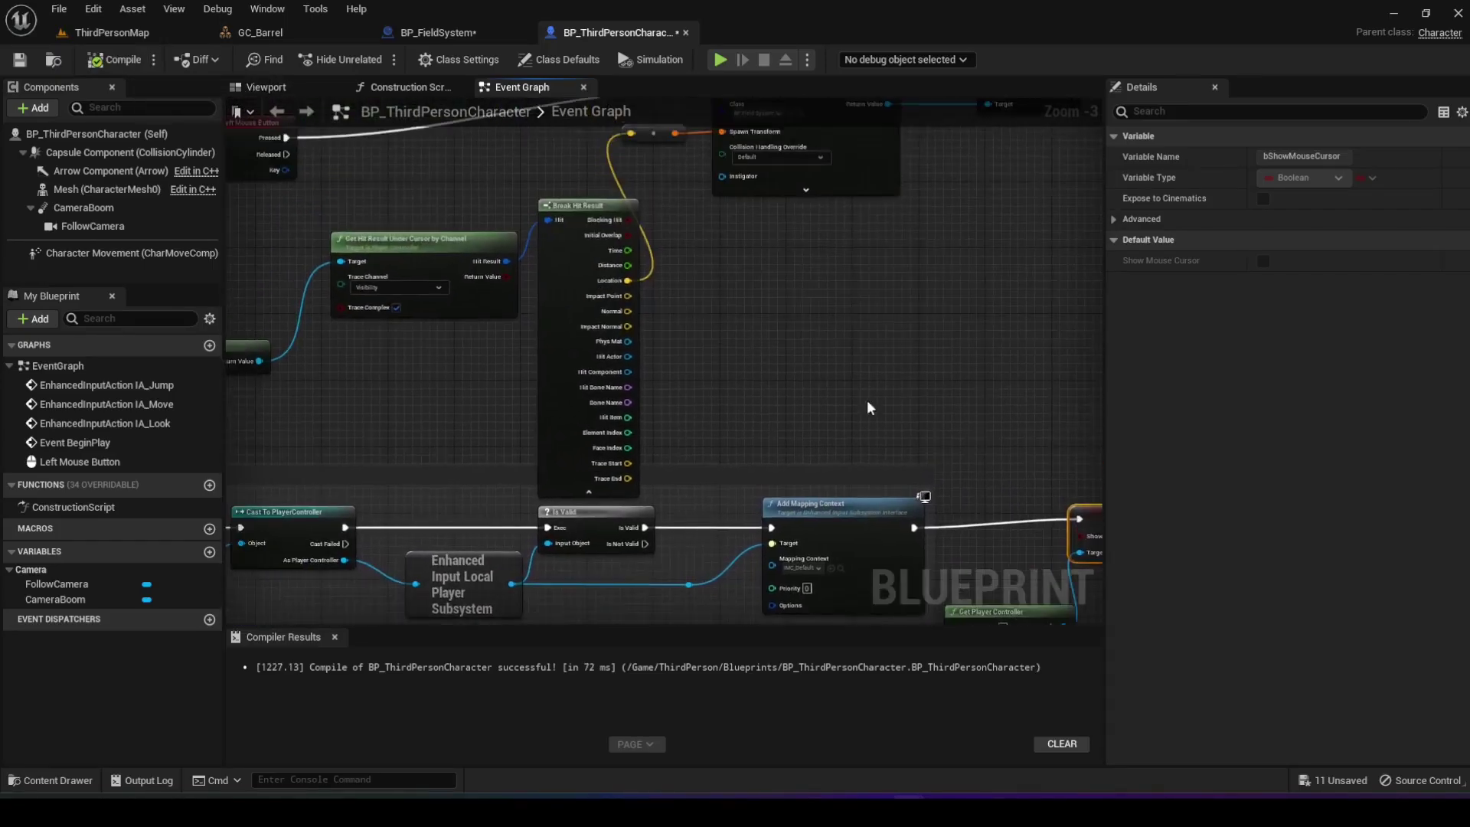
- Play the level, move the character near the barrels, and trigger the strain field on the floor between them
{"action": "left_click", "coordinate": [720, 61]}
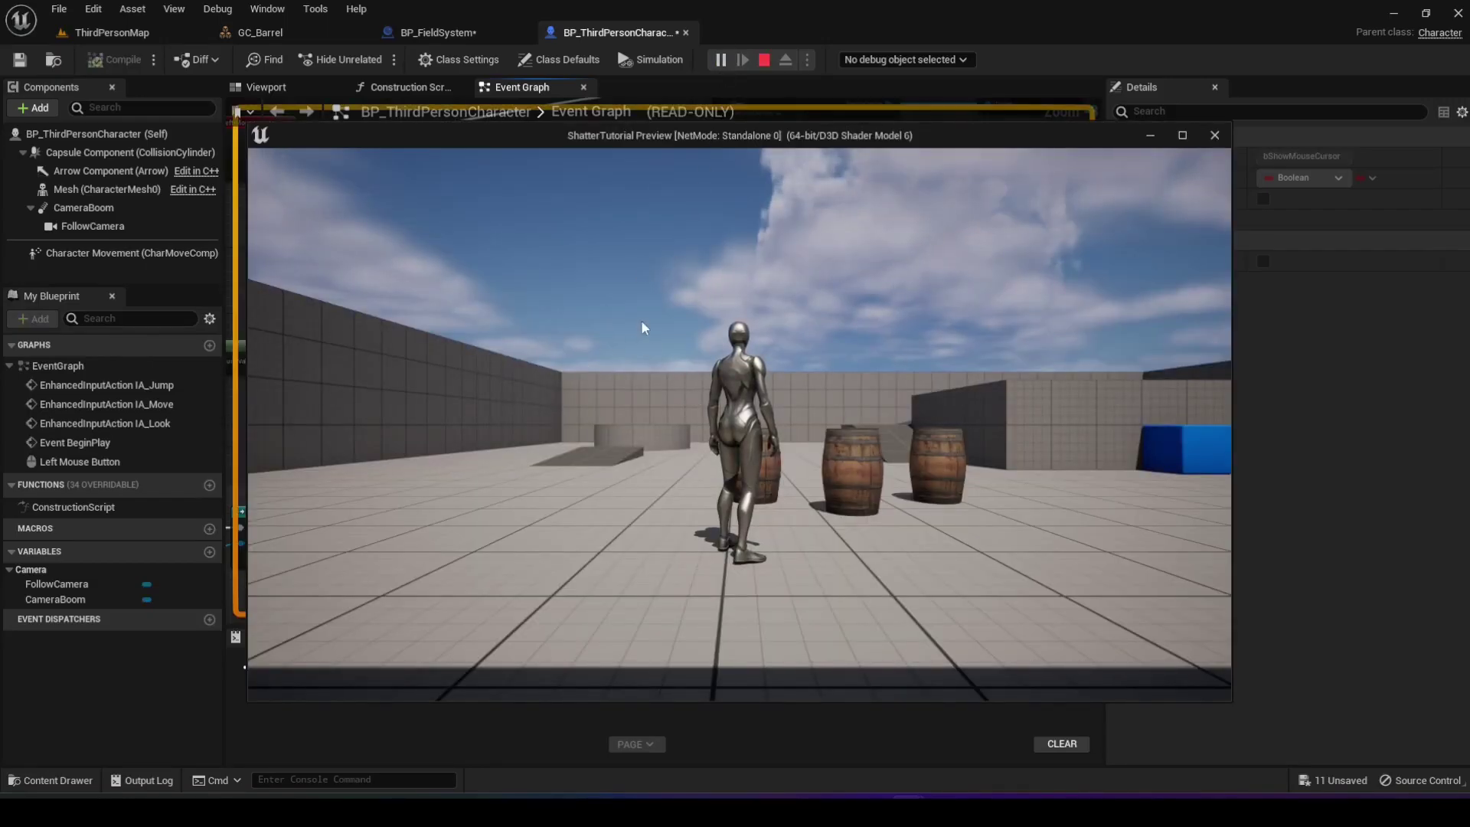
{"action": "key", "text": "w"}
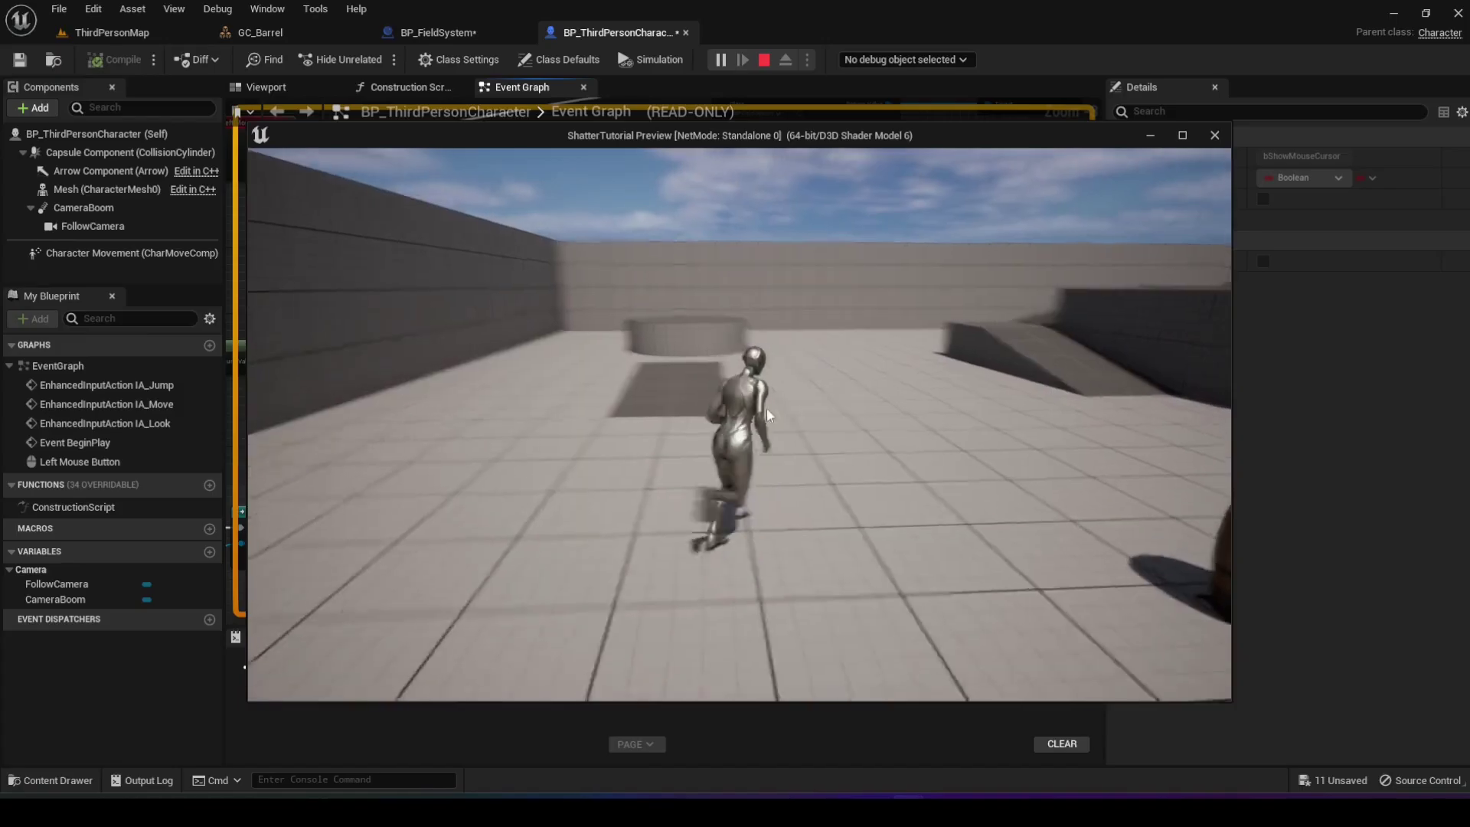
{"action": "key", "text": "a"}
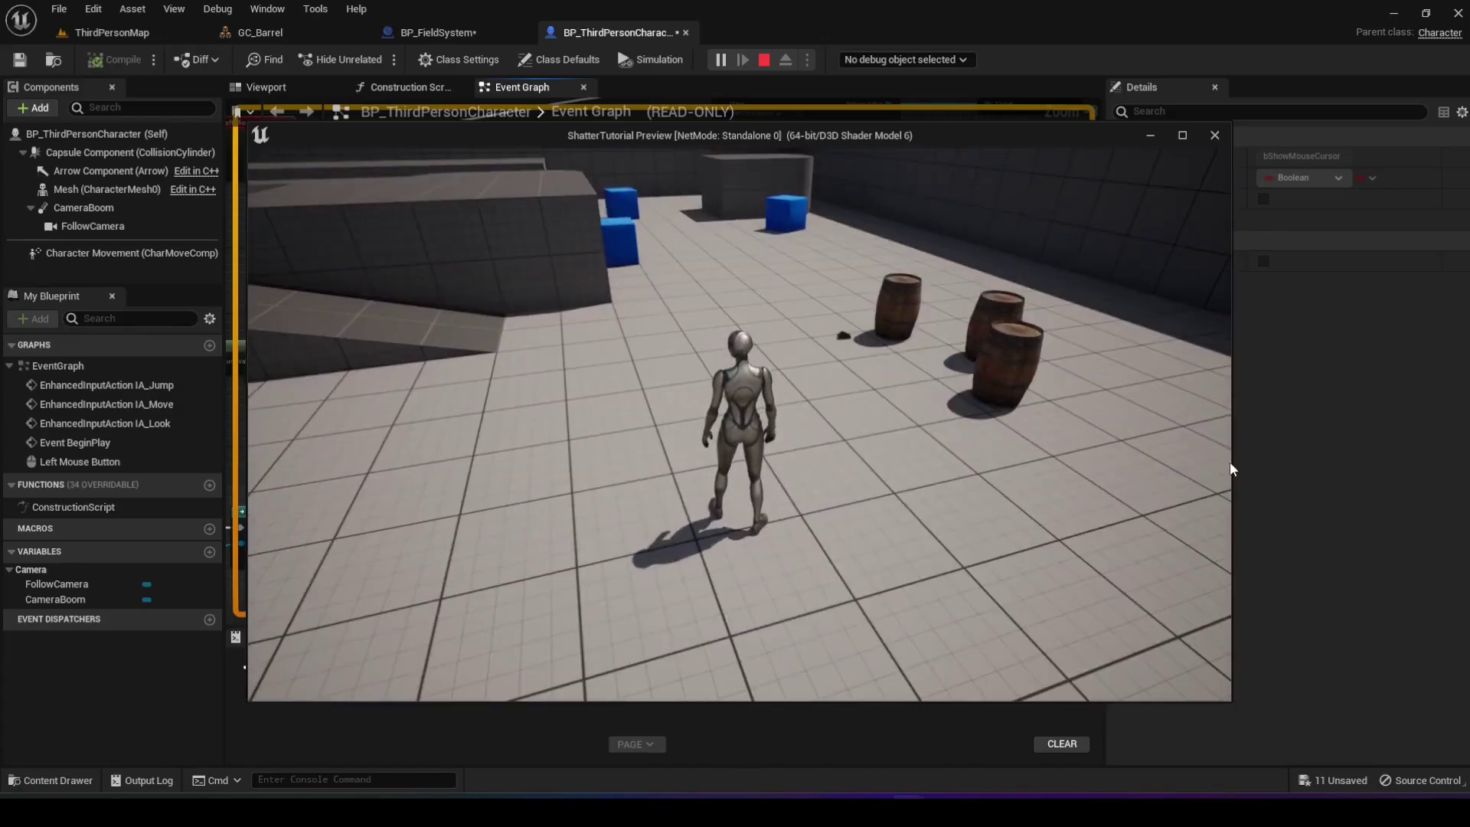
{"action": "key", "text": "w"}
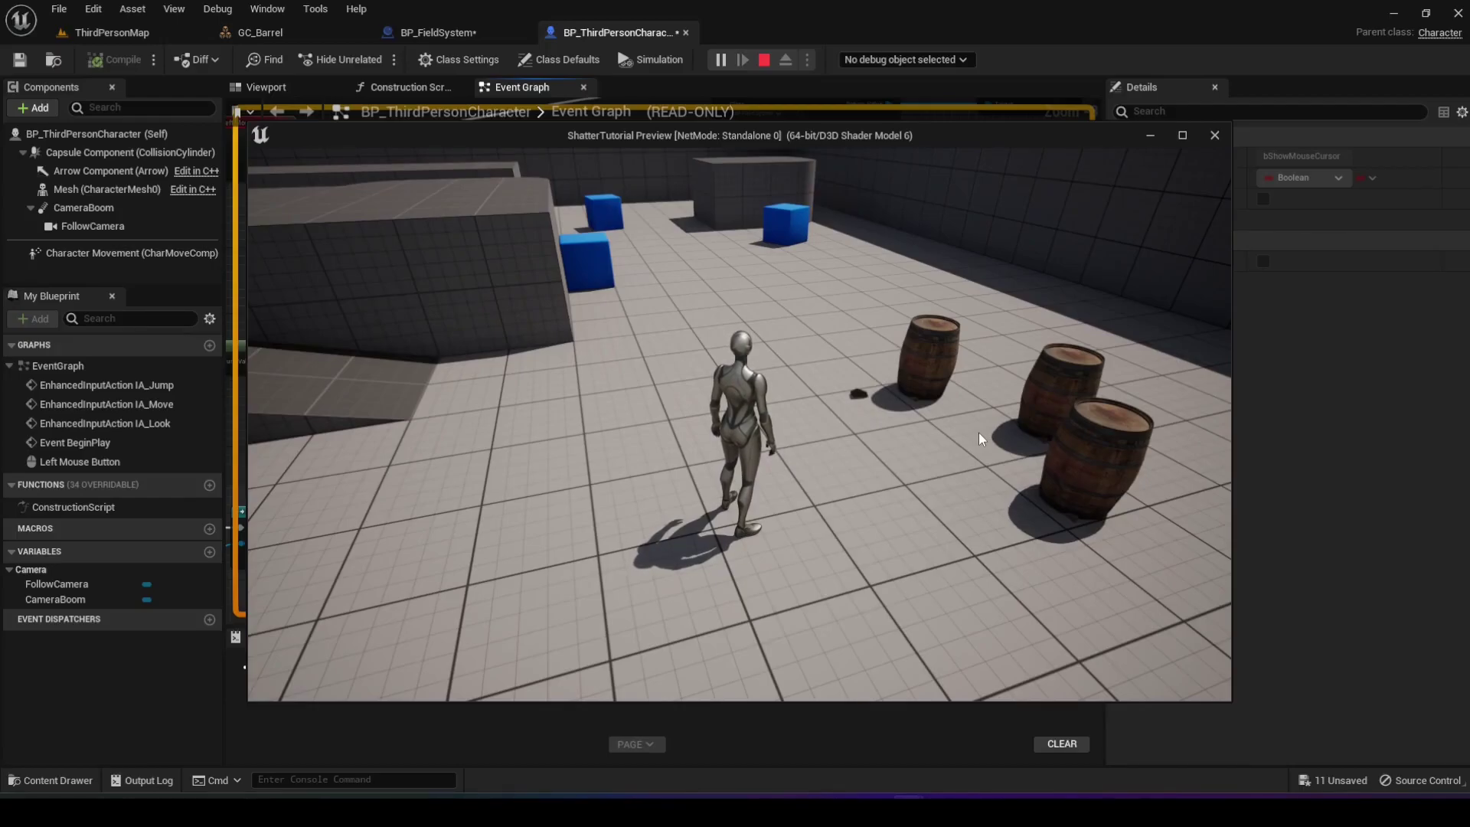
{"action": "left_click", "coordinate": [978, 434]}
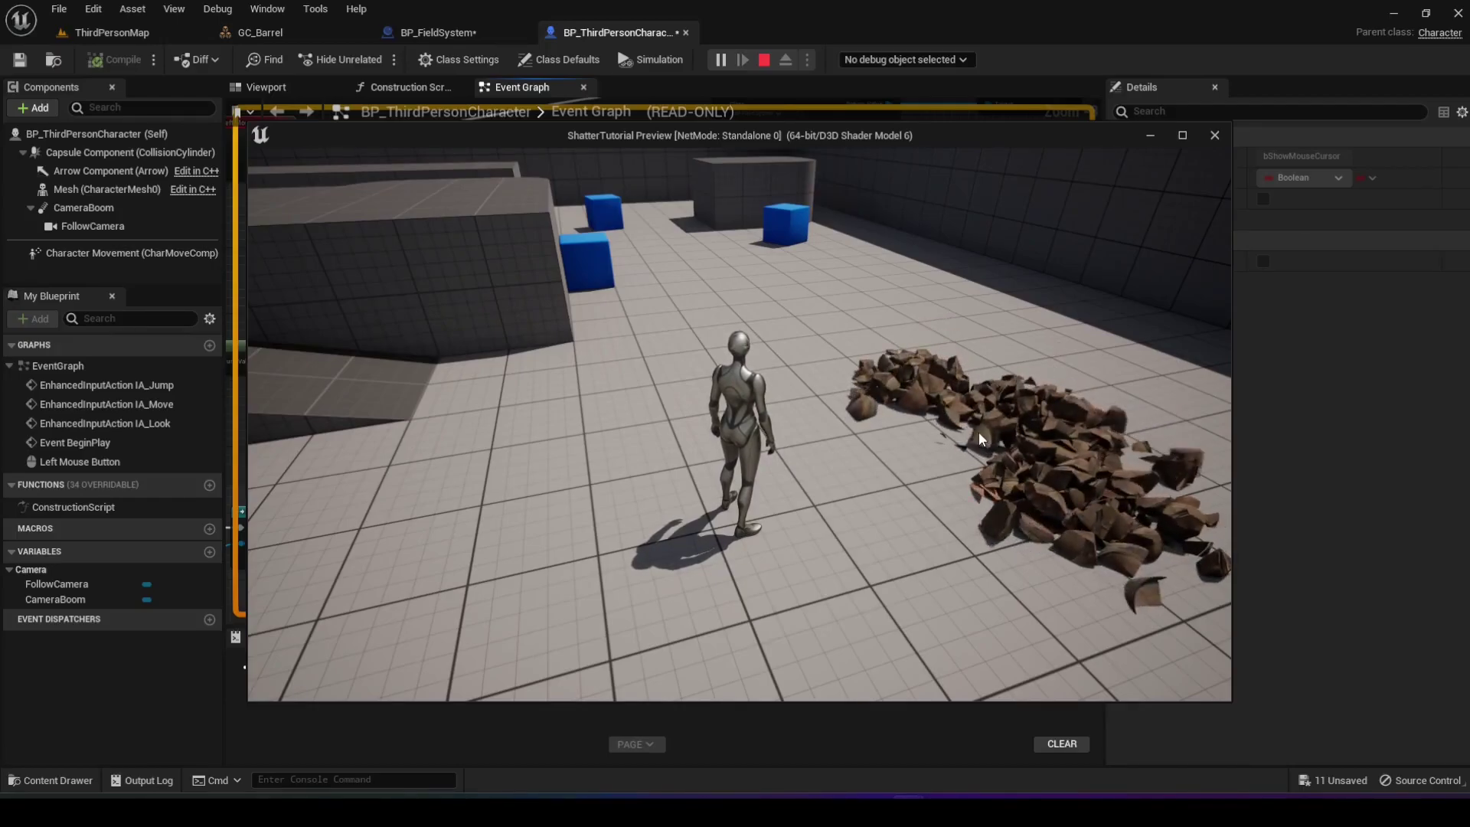